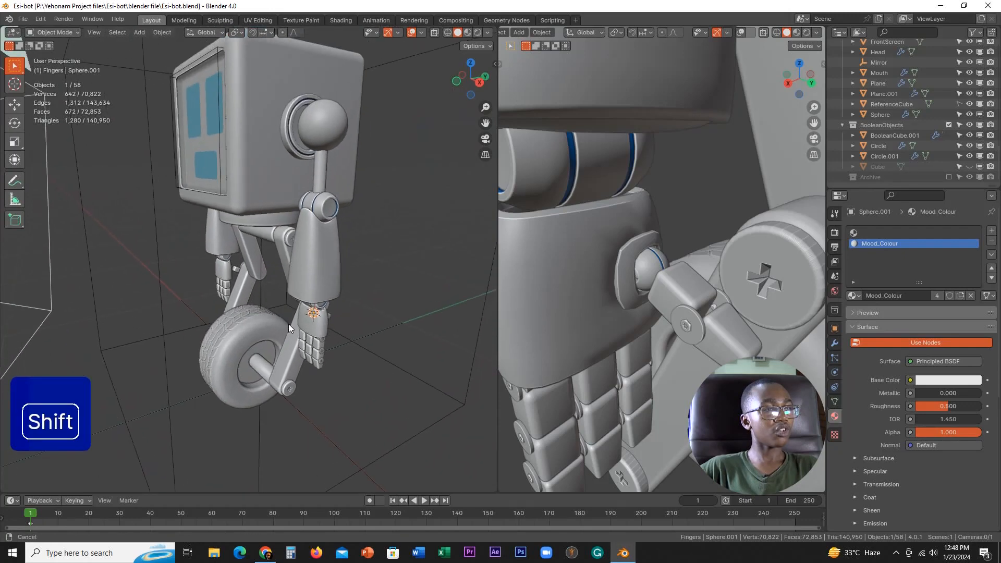
Examine the robot model from several angles in both viewports, including its face screen, arms, hands and wheel
scroll(289, 324, "down", 4)
middle_click_drag(258, 245, 298, 238)
scroll(212, 220, "up", 4)
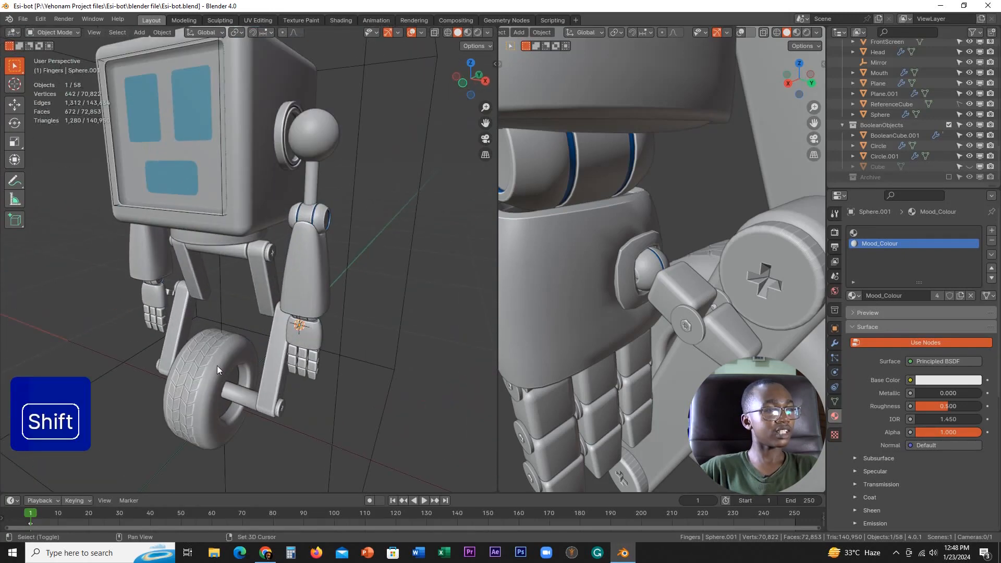
middle_click_drag(217, 365, 283, 284, "shift")
scroll(283, 285, "down", 4)
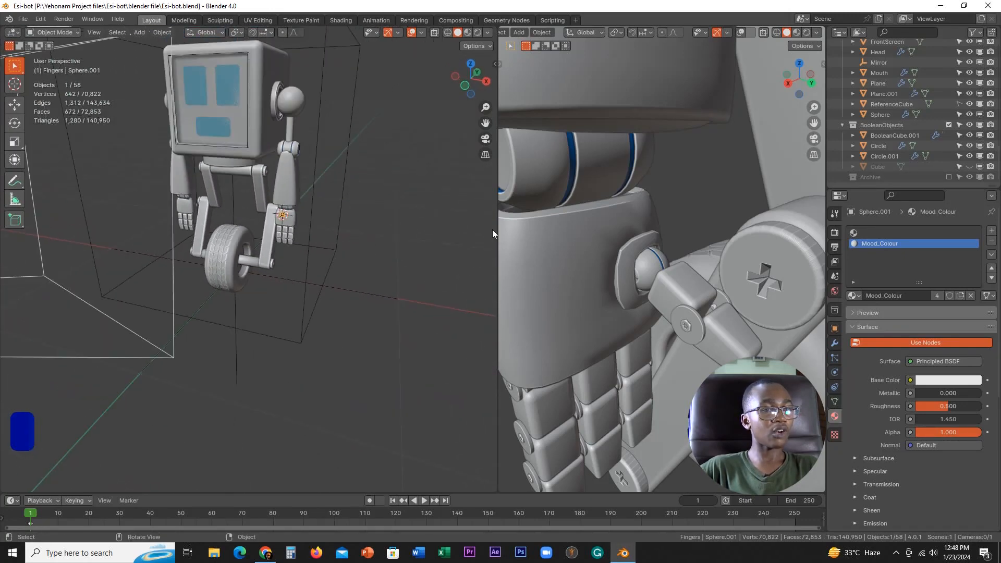
scroll(697, 229, "down", 8)
middle_click_drag(680, 237, 675, 327)
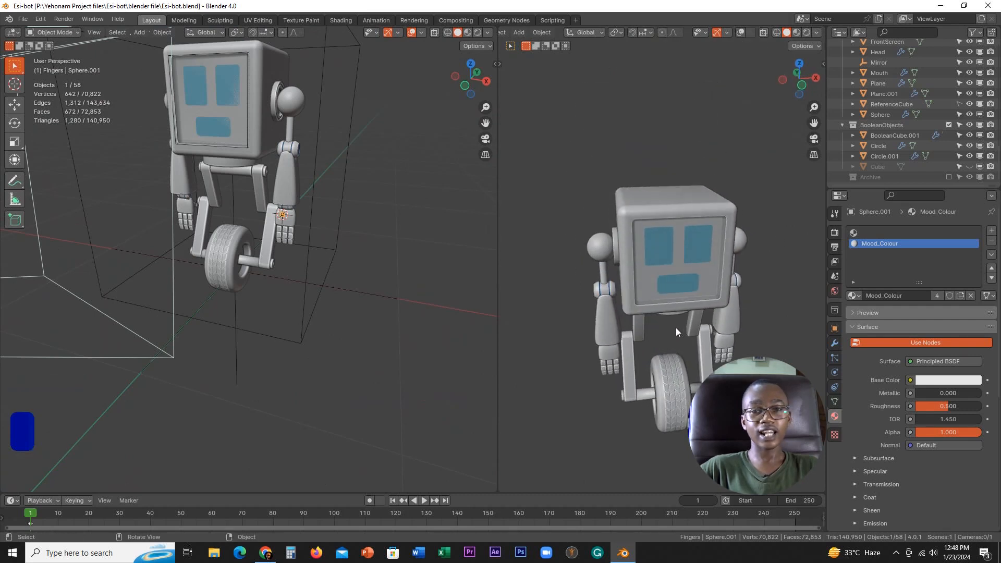
scroll(674, 355, "up", 2)
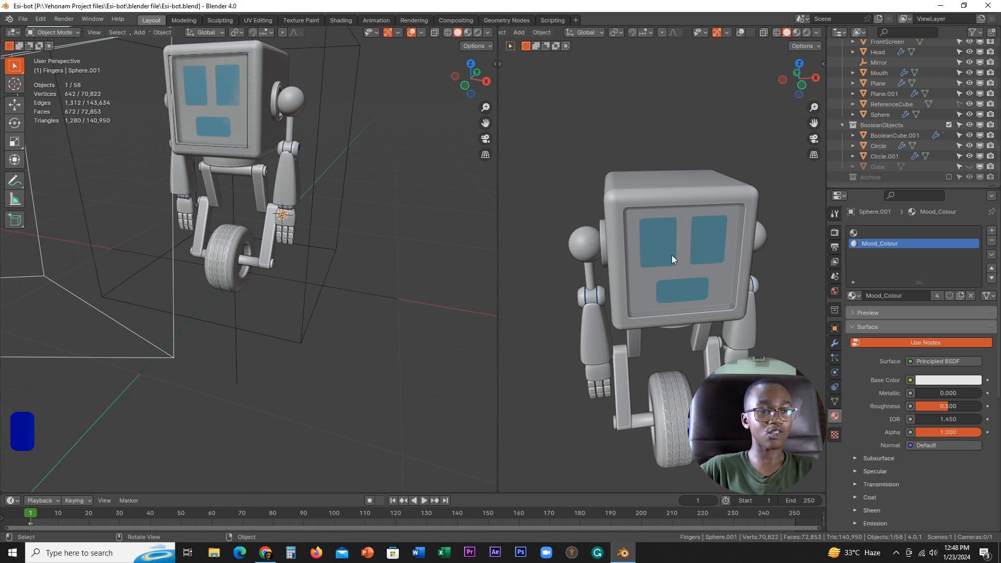
scroll(700, 321, "up", 3)
middle_click_drag(721, 330, 699, 325)
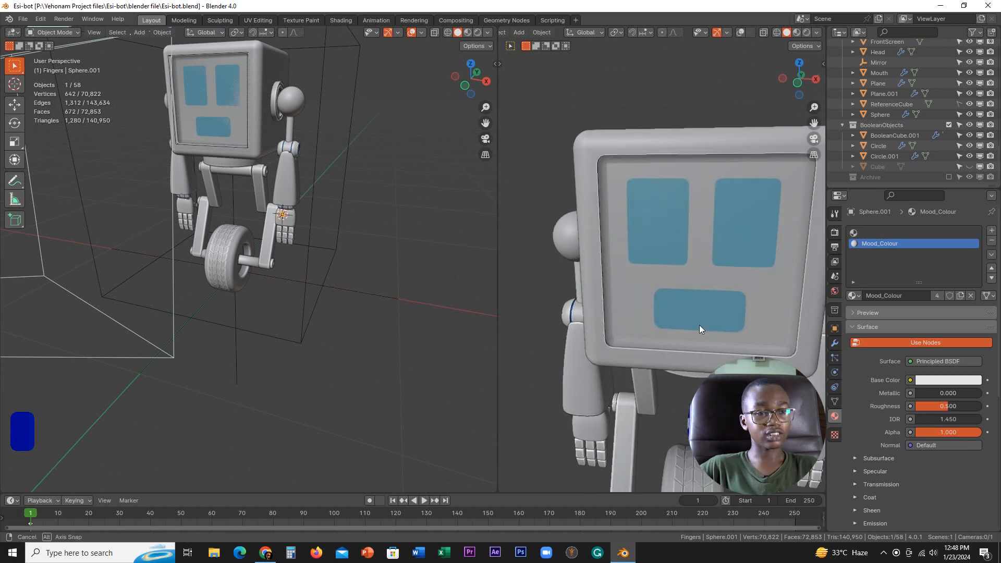
scroll(709, 320, "down", 2)
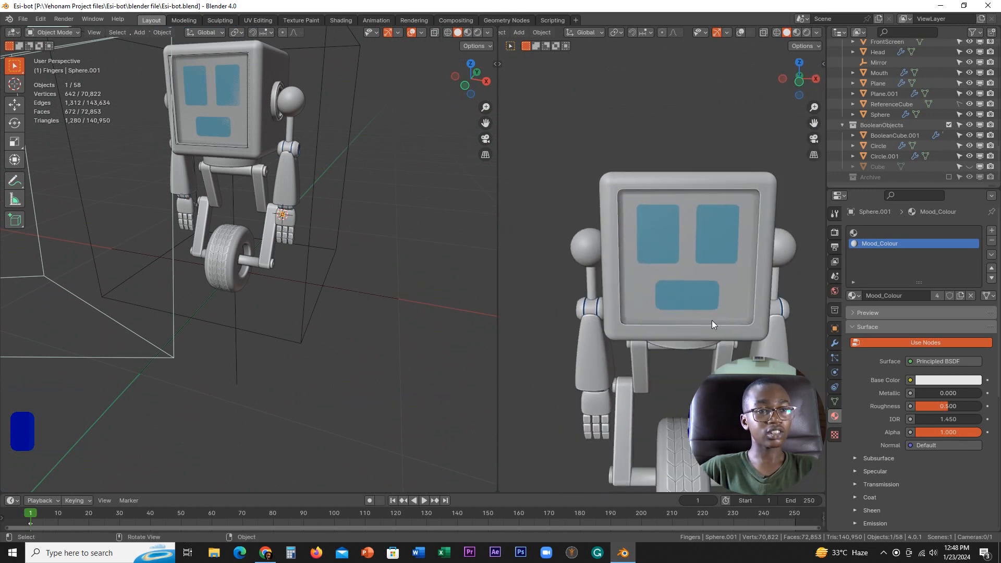
Switch the second viewport to Material Preview shading and inspect the robot's untextured surfaces from several sides
left_click(798, 32)
middle_click_drag(728, 220, 670, 158)
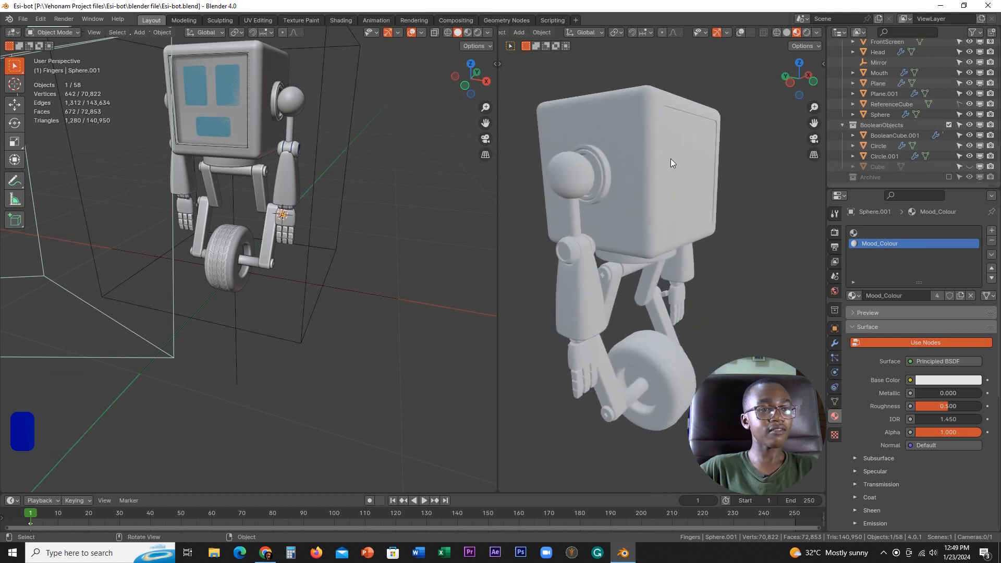
scroll(697, 255, "down", 2)
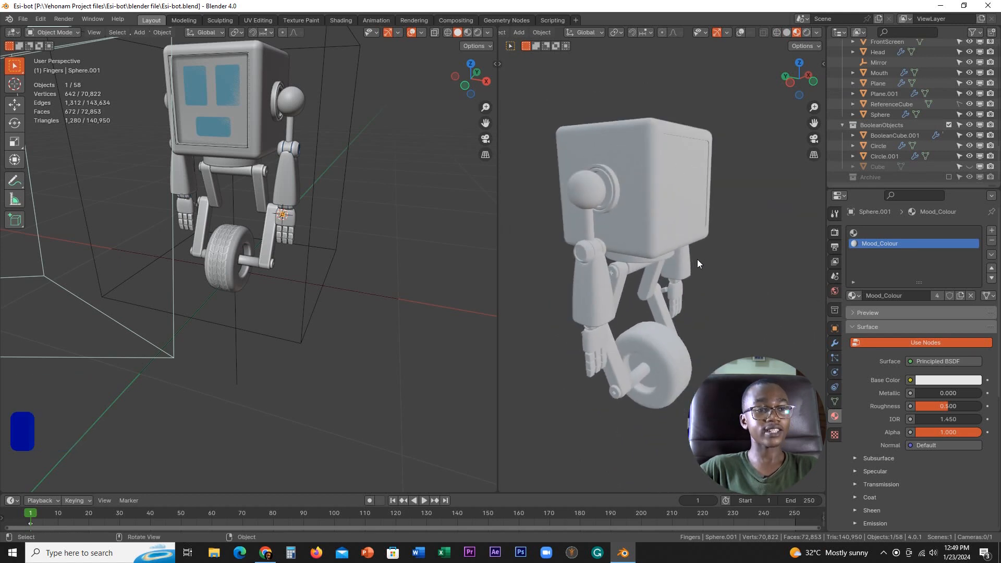
middle_click_drag(697, 258, 678, 264)
scroll(678, 265, "up", 4)
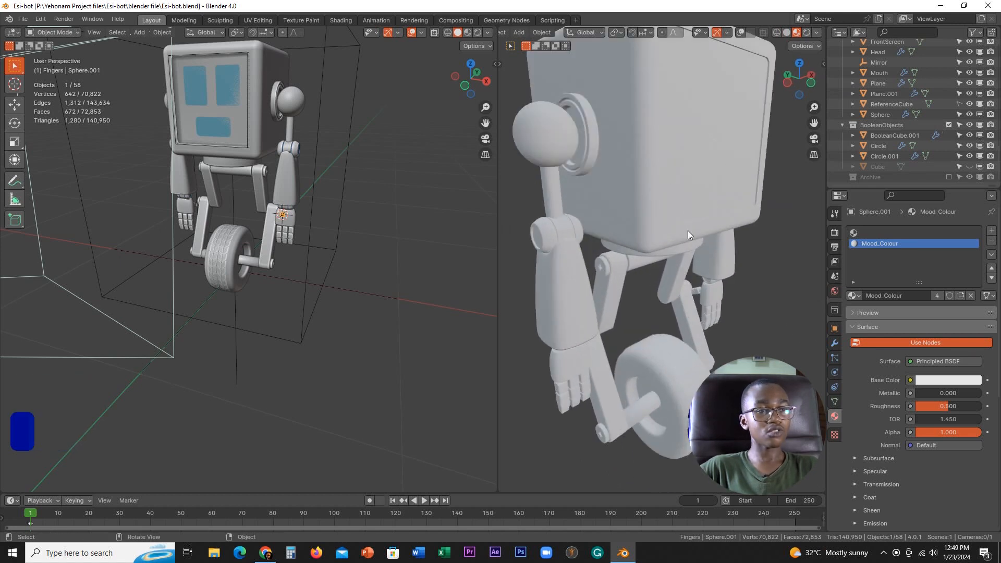
scroll(693, 224, "down", 2)
middle_click_drag(695, 220, 738, 237)
scroll(679, 230, "up", 2)
scroll(701, 240, "down", 2)
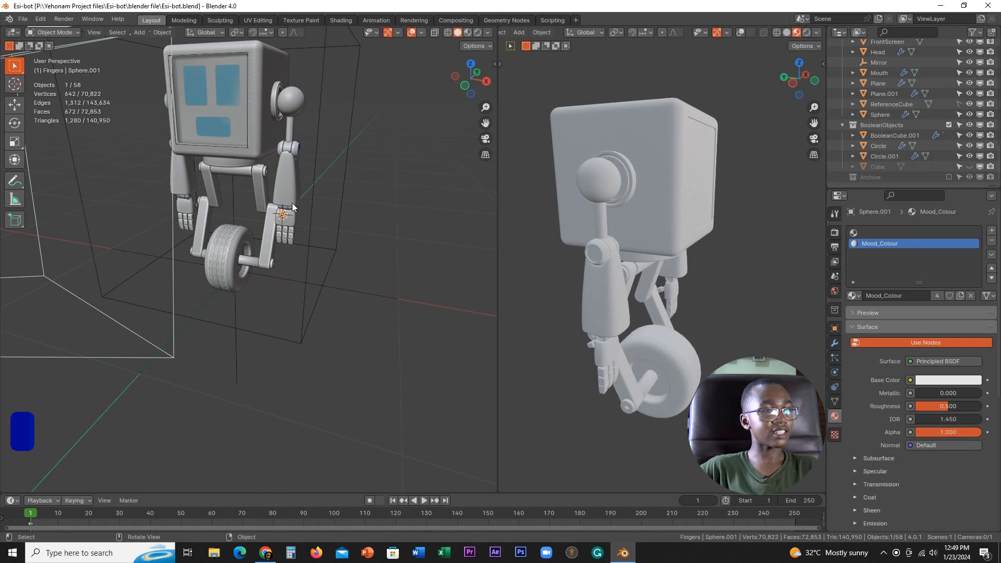
scroll(347, 216, "up", 5)
scroll(340, 215, "up", 3, "shift")
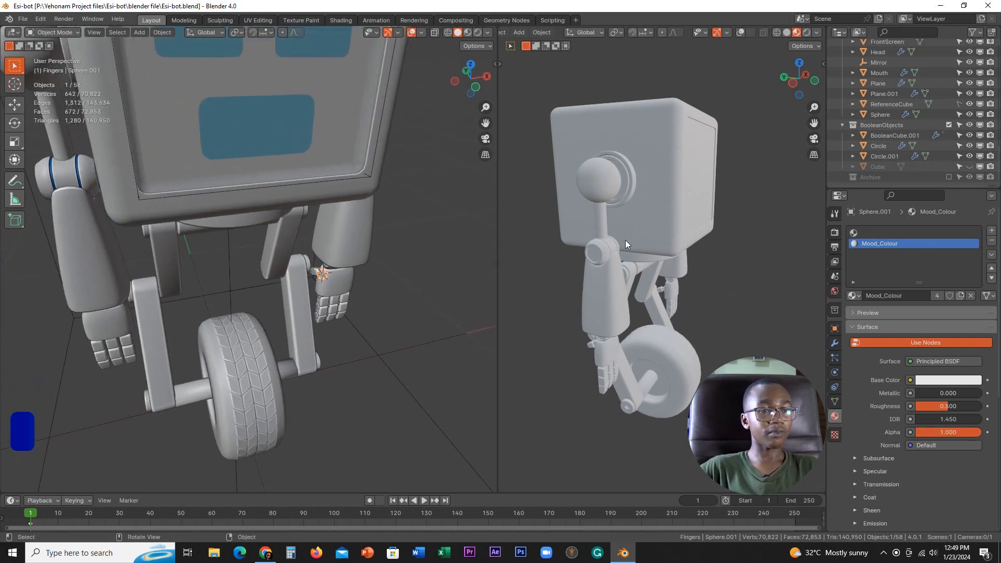
scroll(625, 244, "down", 2)
middle_click_drag(659, 237, 615, 252)
scroll(615, 252, "up", 4)
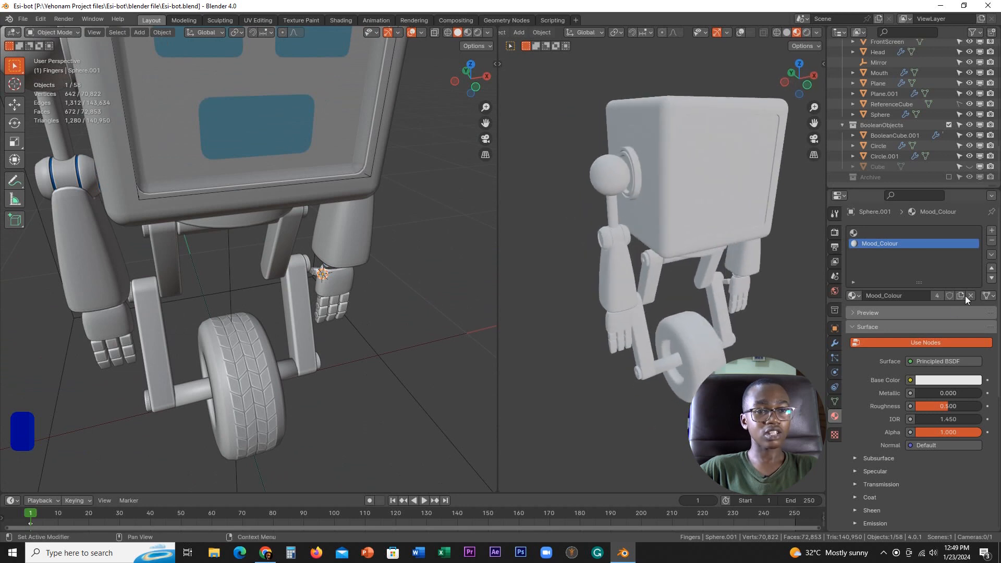
Open the Shading workspace and frame the robot's lower body and arms alongside the Mood_Colour nodes
left_click(944, 362)
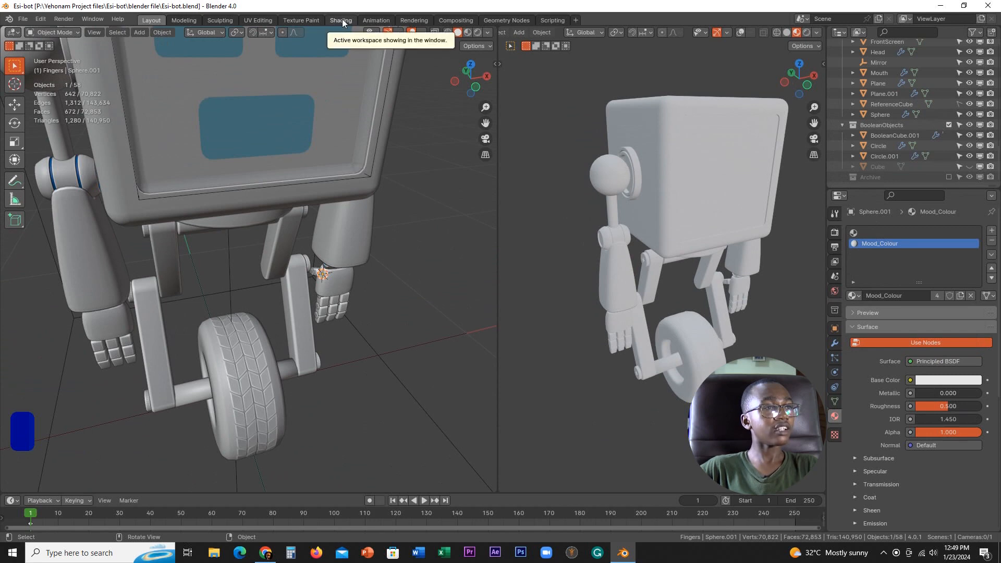
left_click(341, 20)
scroll(537, 177, "up", 10)
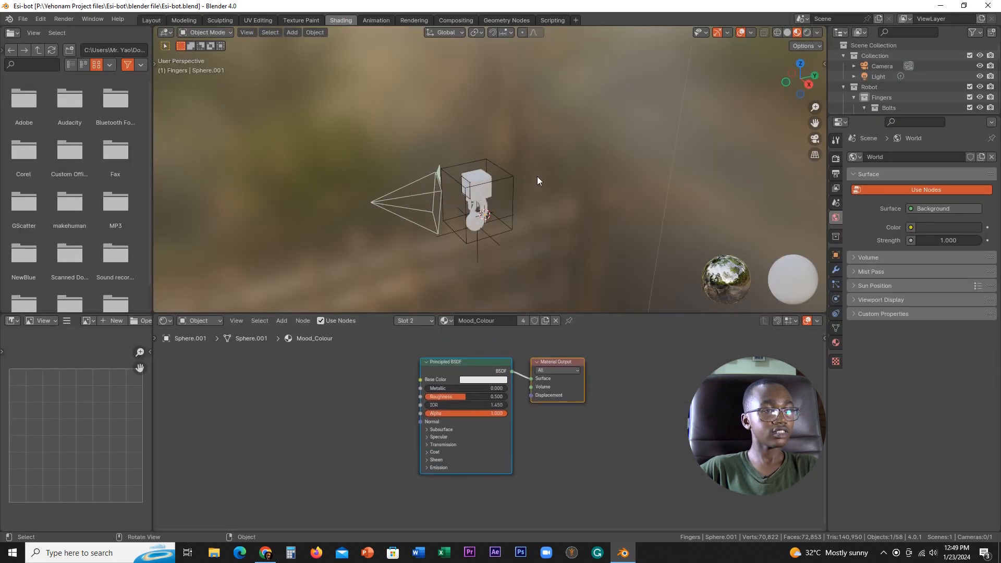
key("KP_0")
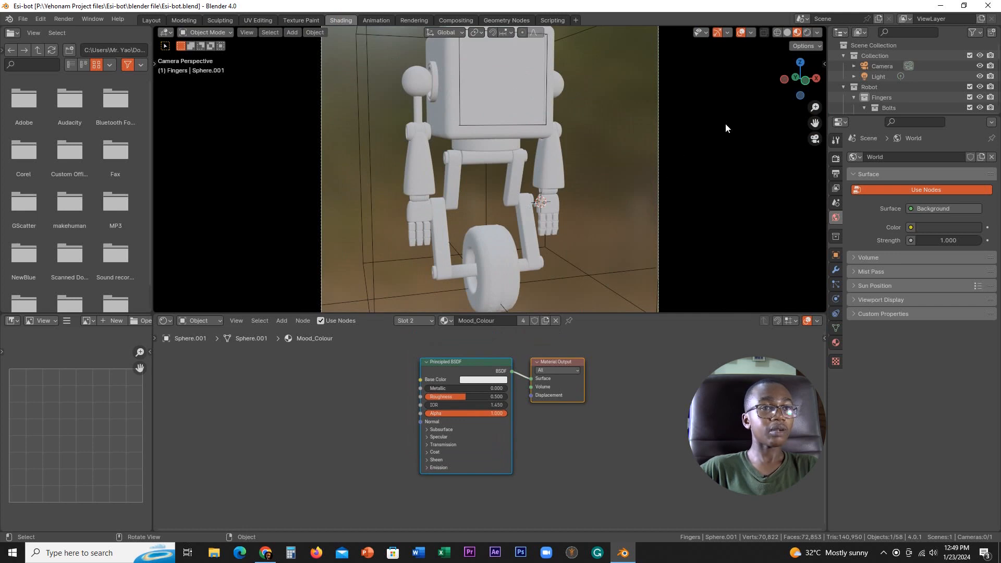
middle_click_drag(536, 170, 559, 193)
scroll(546, 198, "up", 6)
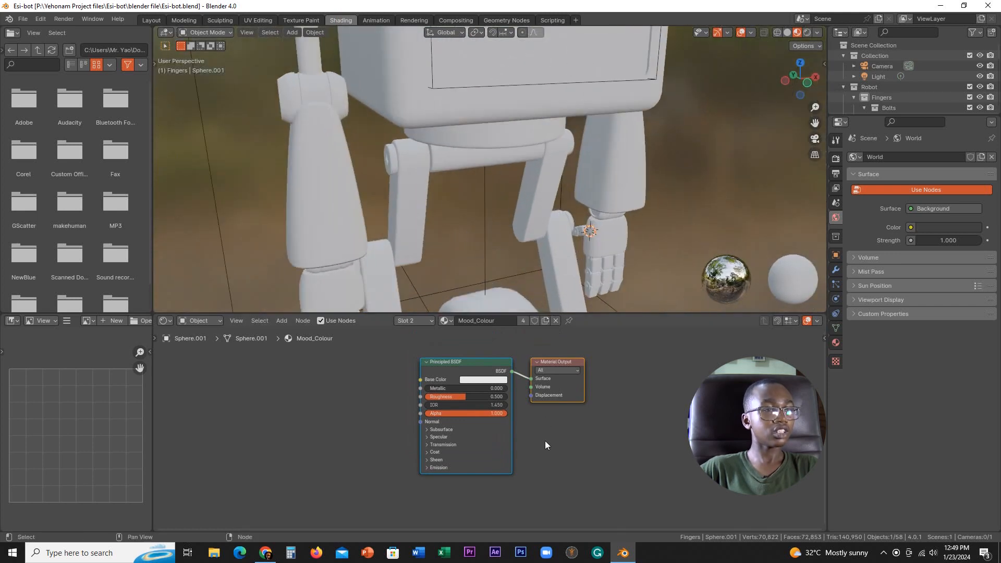
middle_click_drag(567, 500, 594, 502)
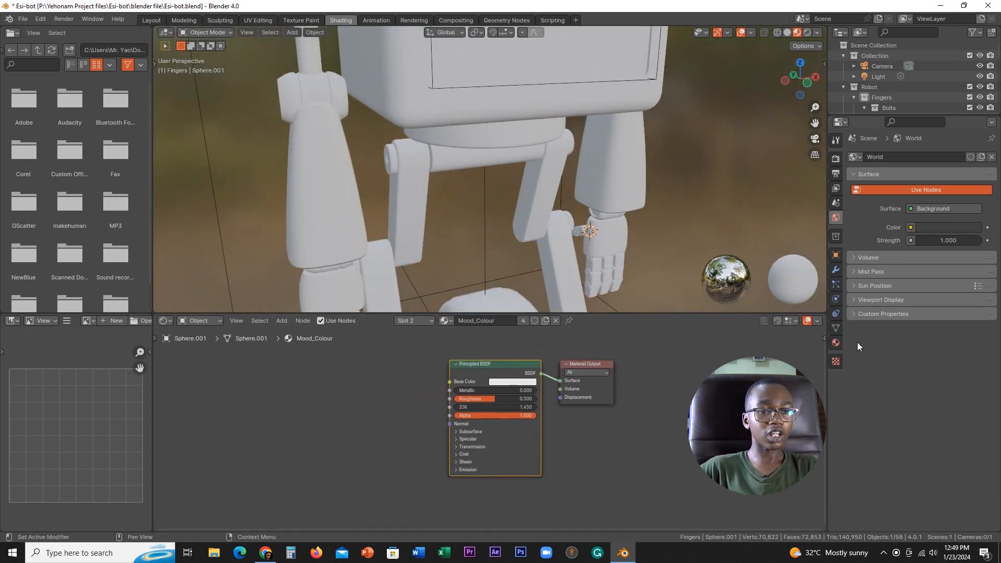
Change the surface shader of the Mood_Colour material from Principled BSDF to Emission
left_click(835, 343)
left_click(936, 289)
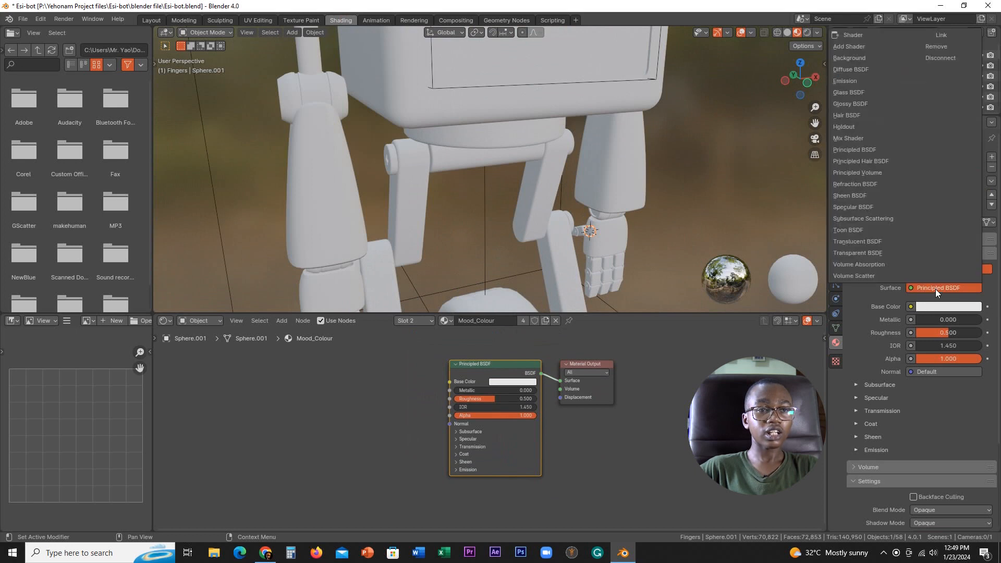
left_click(856, 82)
scroll(603, 221, "down", 4)
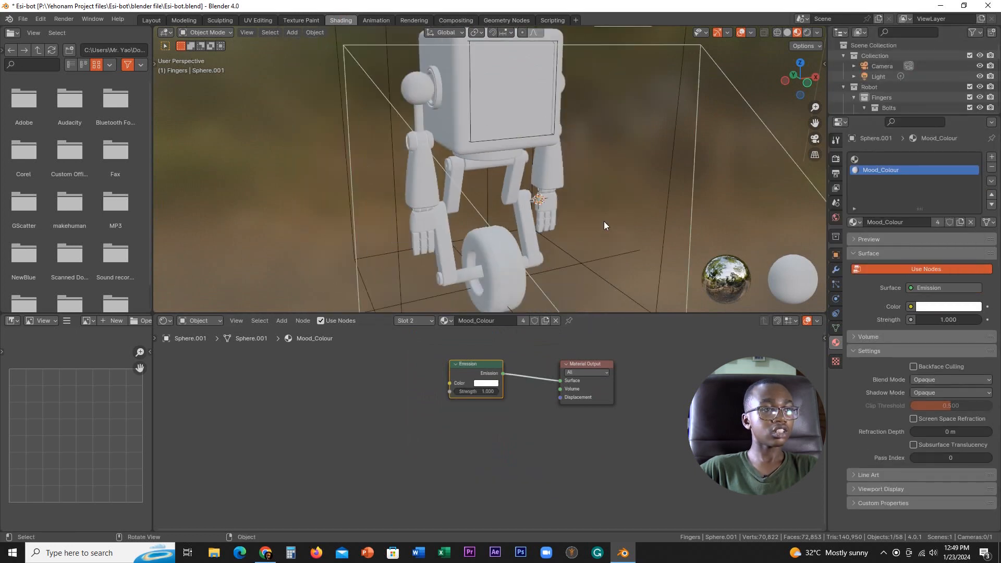
middle_click_drag(604, 221, 574, 228)
scroll(573, 229, "up", 5)
scroll(542, 420, "up", 2)
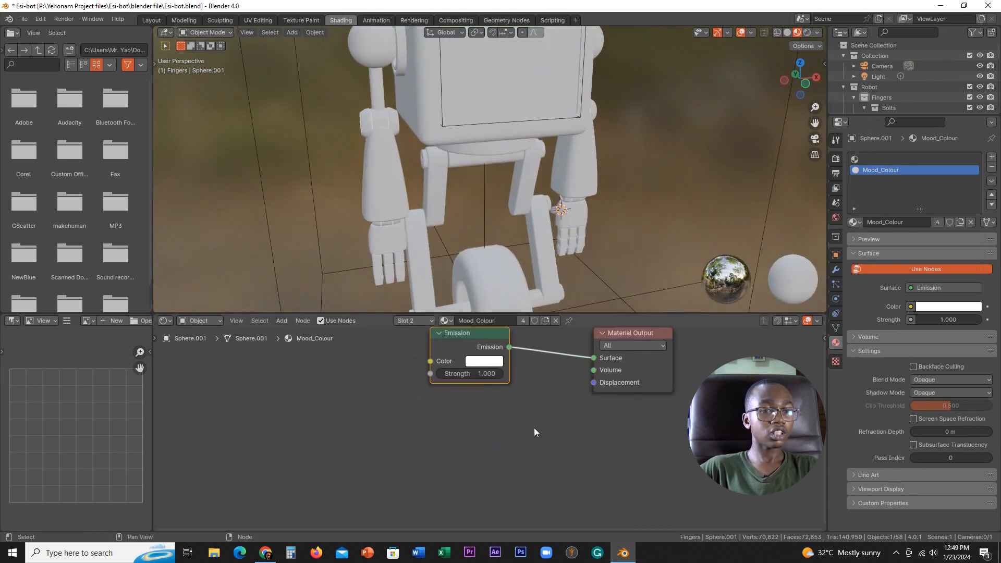
Copy the blue Viewport Display colour of Mood_Colour into the Emission colour and check the blue rings on the arm joints
left_click(887, 489)
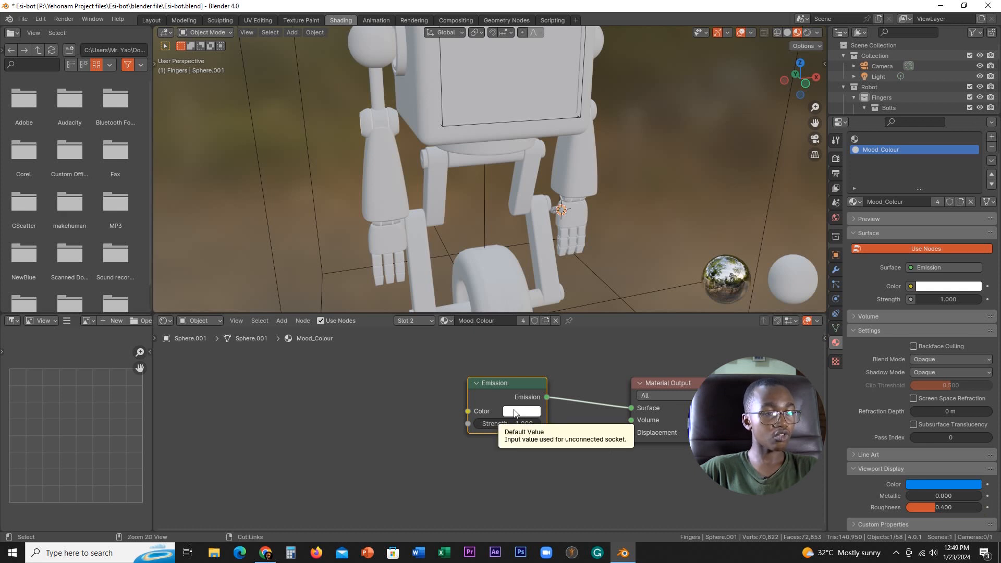
key("ctrl+v")
scroll(516, 425, "up", 3)
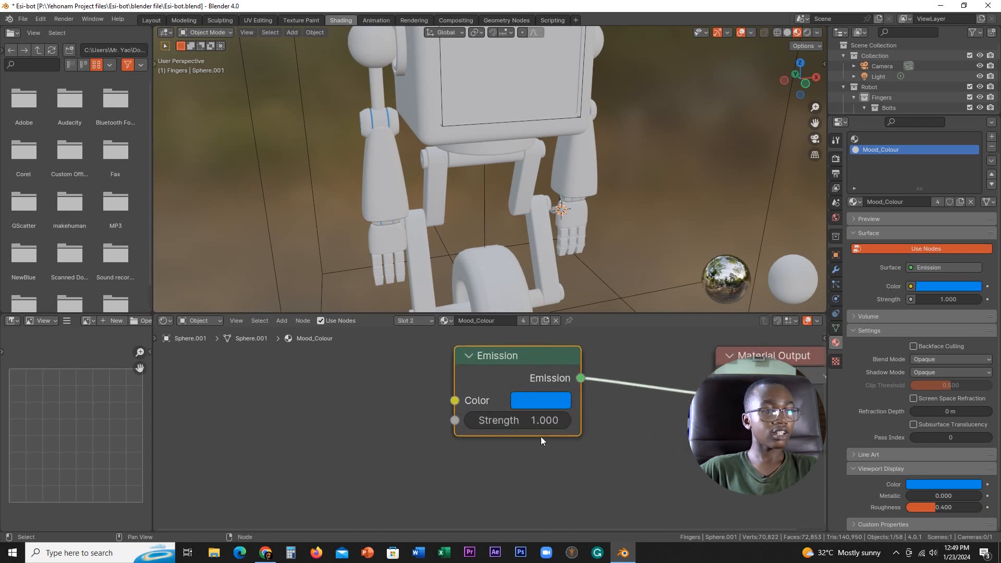
middle_click_drag(521, 236, 405, 117)
scroll(400, 167, "up", 3)
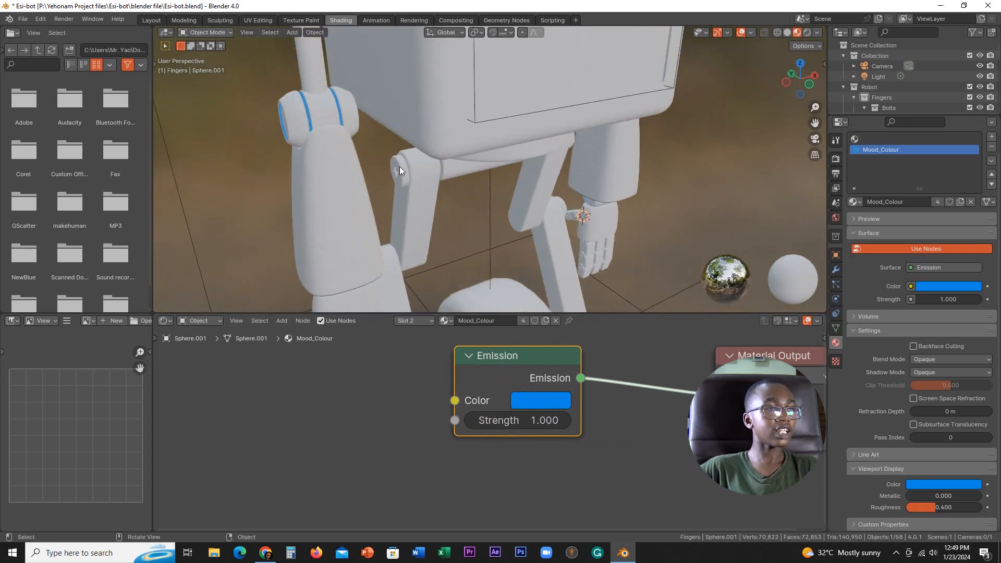
middle_click_drag(399, 167, 576, 205)
scroll(576, 205, "up", 5)
middle_click_drag(542, 136, 552, 190)
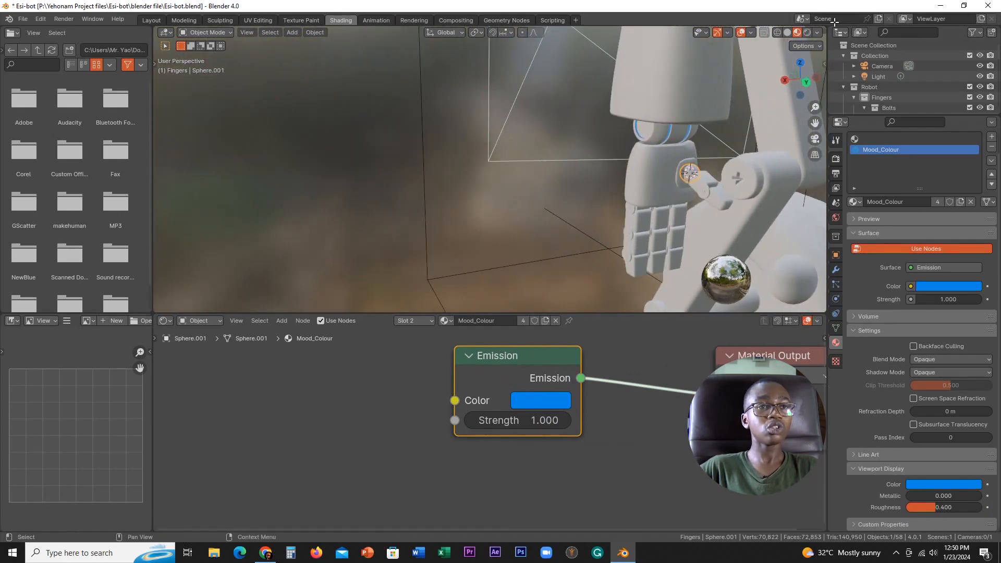
Show the viewport in Rendered shading and raise the Mood_Colour Emission strength to 22.1
left_click(807, 32)
mouse_move(760, 77)
middle_mouse_down()
mouse_move(726, 155)
mouse_move(734, 161)
middle_mouse_up()
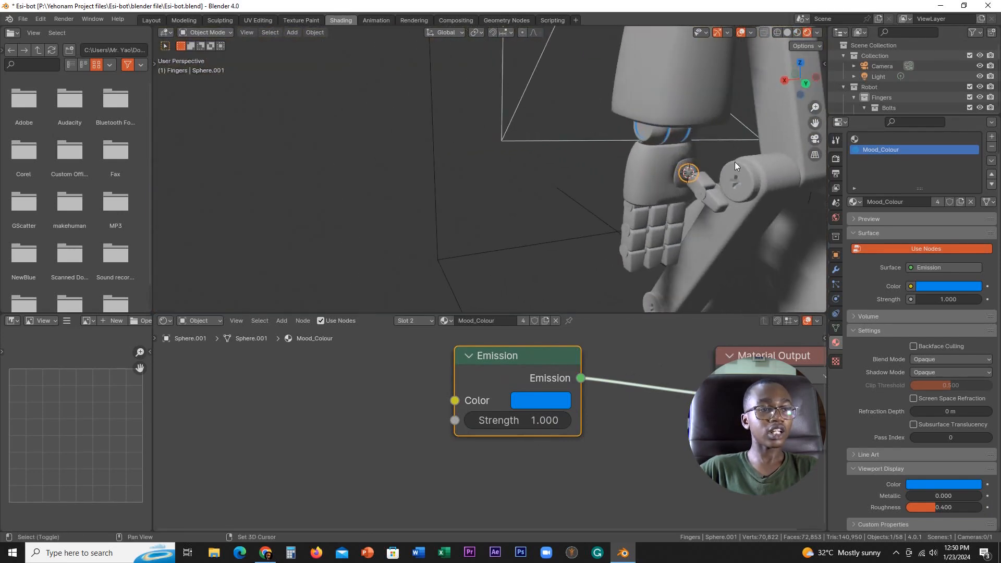
scroll(735, 162, "up", 4)
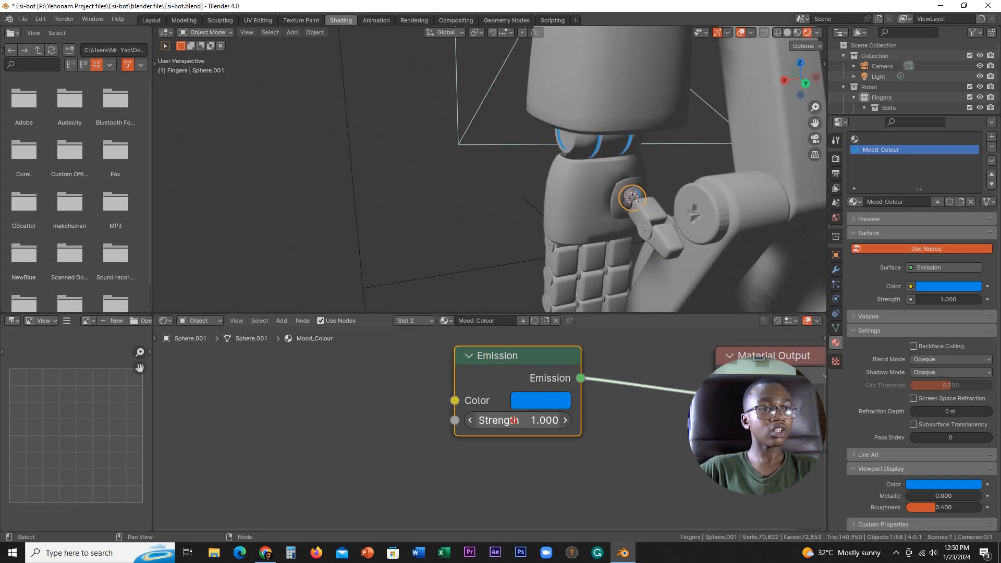
left_click_drag(513, 421, 664, 201)
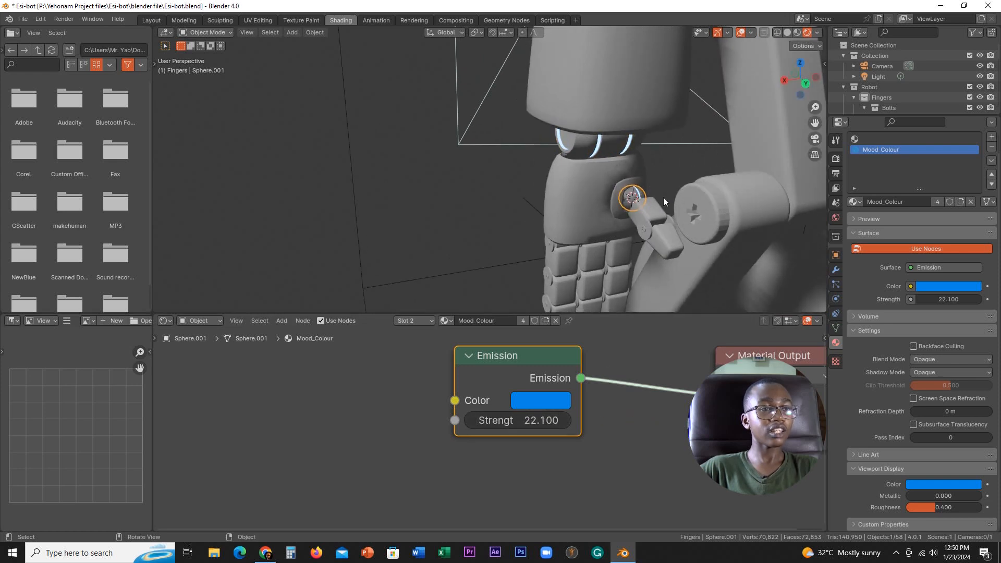
Change the render engine from EEVEE to Cycles and inspect the whole robot in the rendered view
middle_click_drag(663, 202, 740, 198)
left_click(836, 158)
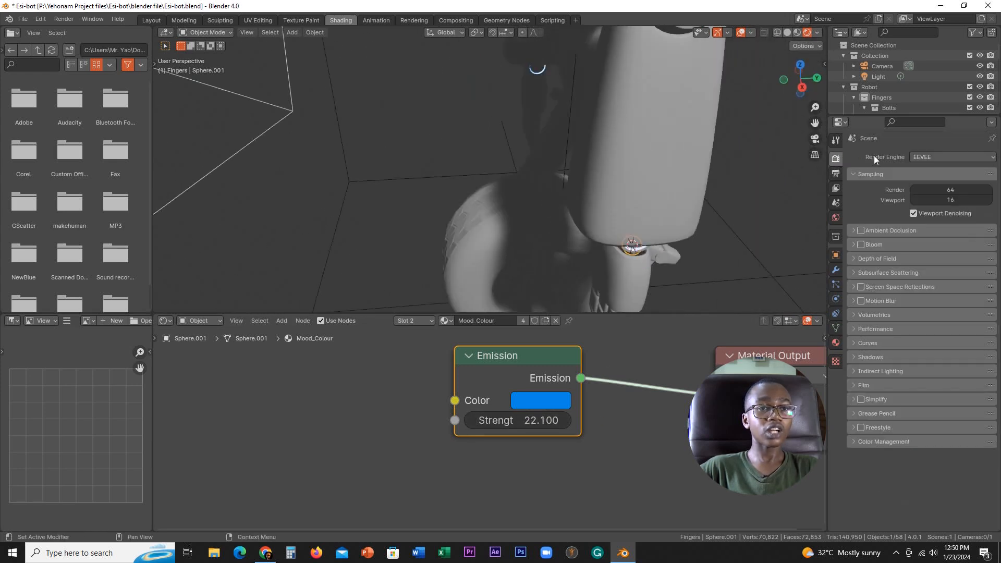
left_click(924, 157)
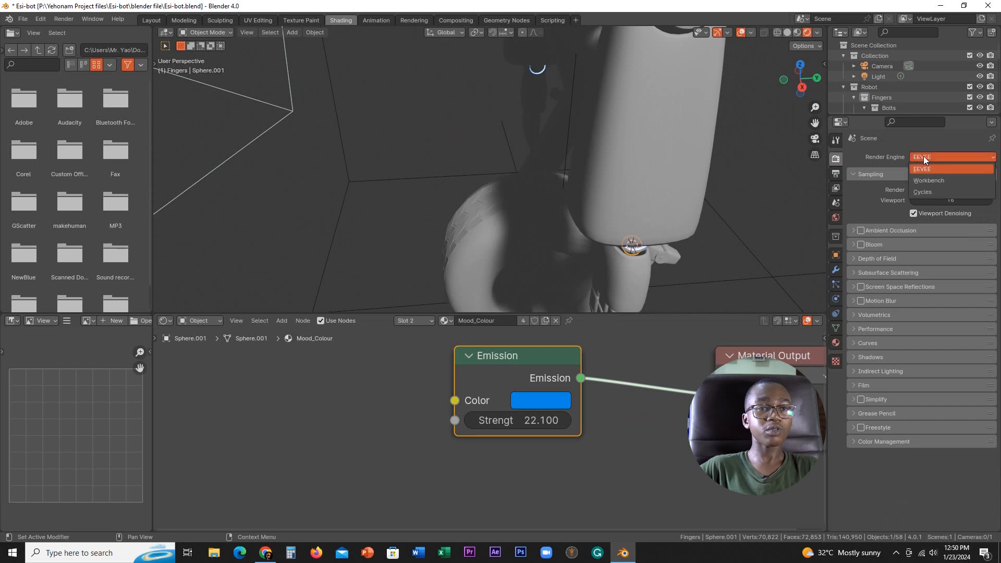
left_click(923, 192)
scroll(673, 207, "down", 6)
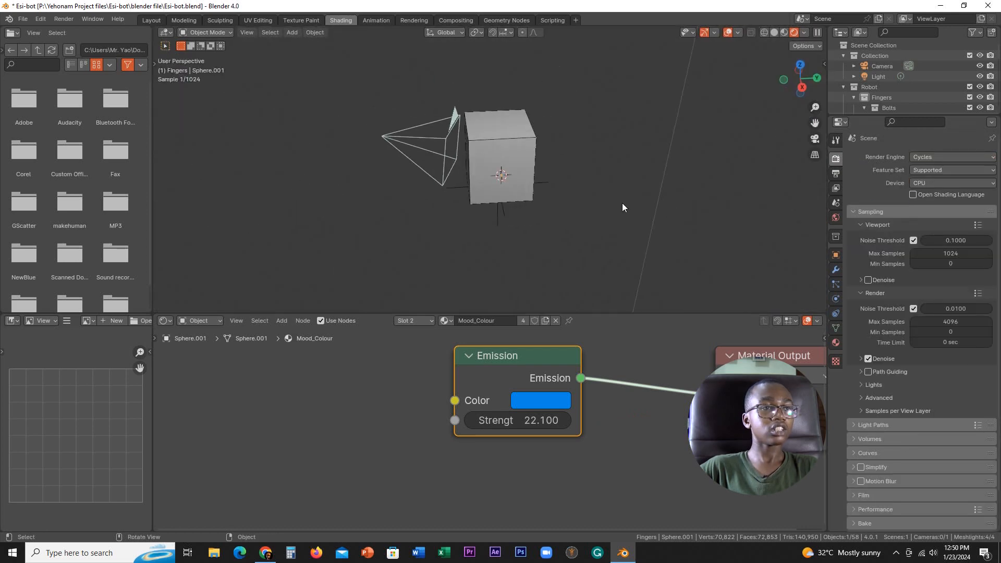
scroll(623, 207, "up", 2)
scroll(656, 204, "up", 3)
middle_click_drag(656, 203, 502, 130)
Return to the Layout workspace with nothing selected and set the second viewport to Rendered shading
left_click(524, 77)
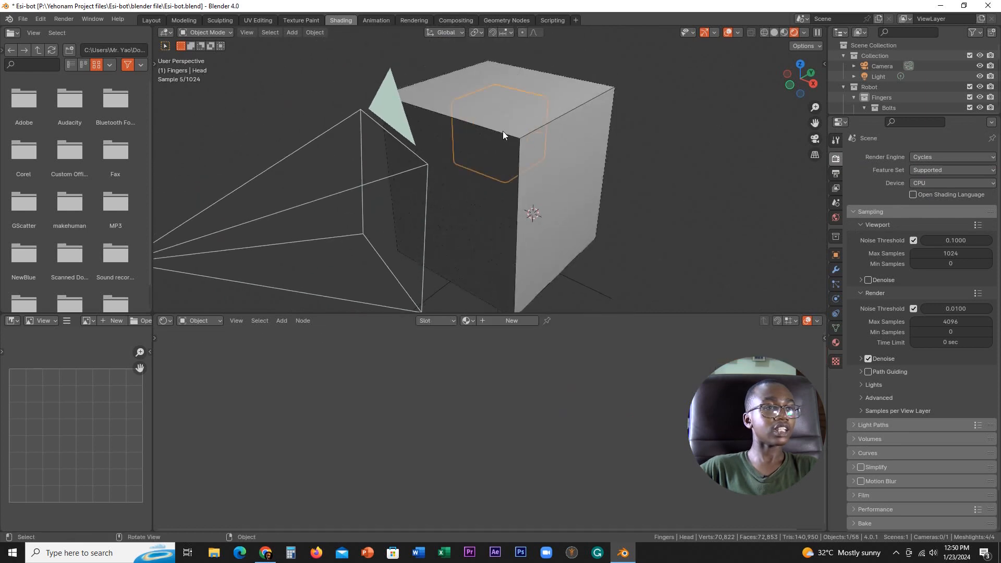
left_click(526, 134)
left_click(152, 22)
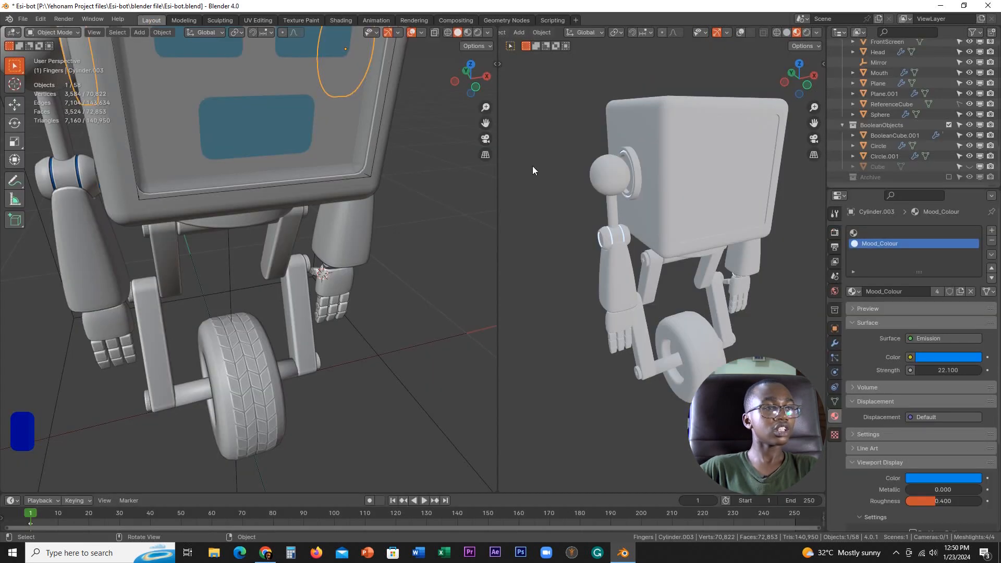
scroll(336, 217, "down", 5)
left_click(304, 201)
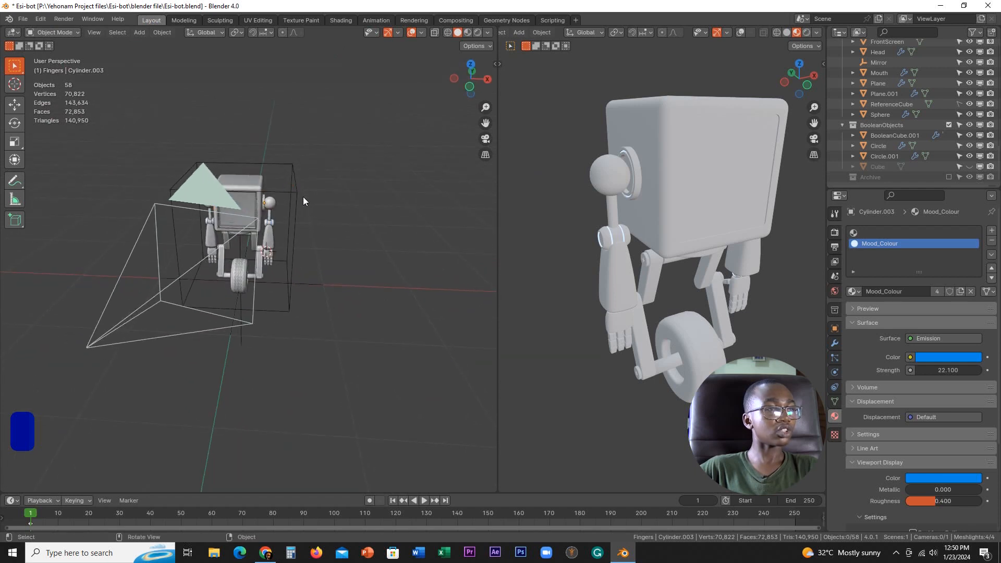
left_click(807, 33)
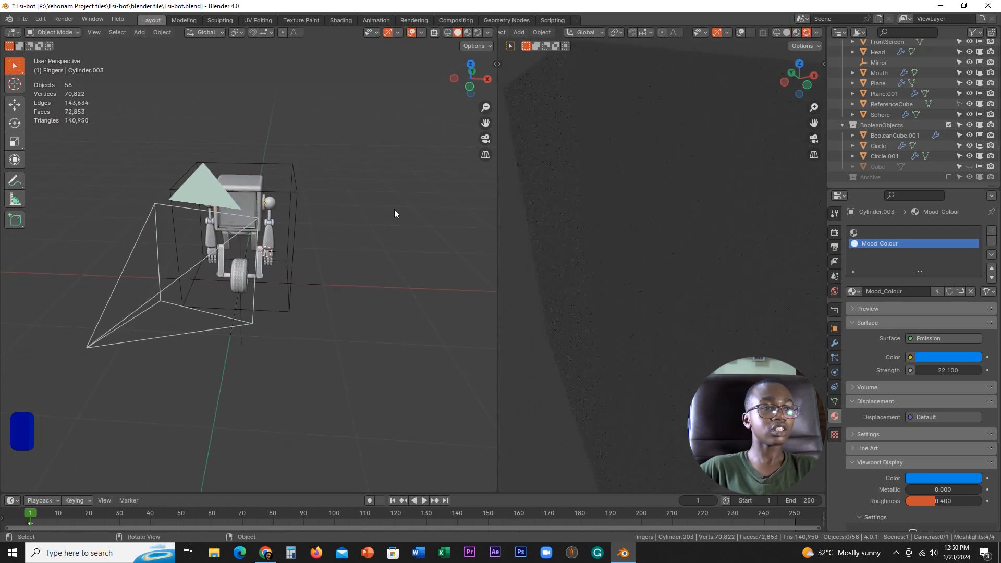
middle_click_drag(395, 209, 241, 242)
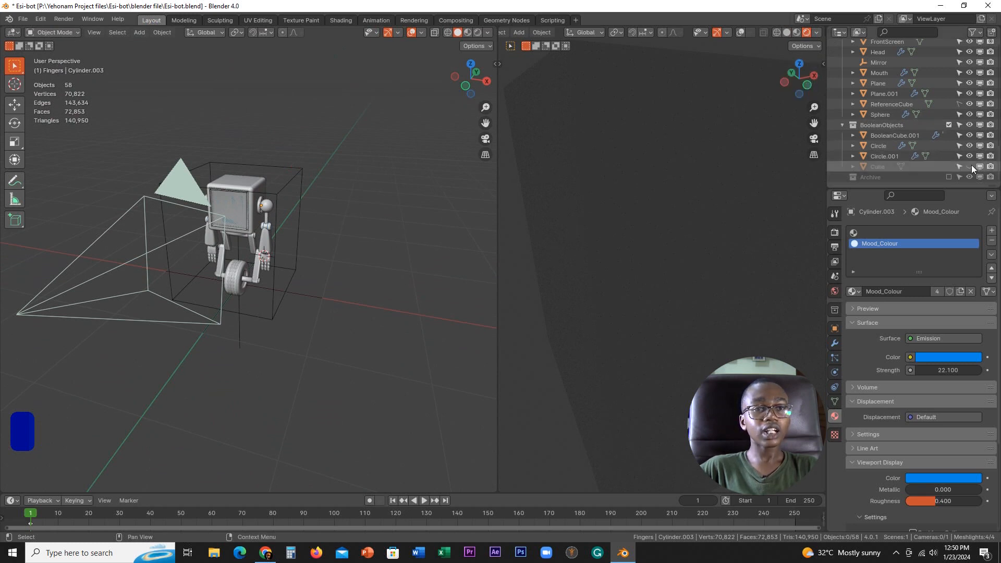
Collapse the Fingers collection, disable ReferenceCube in the viewports and inspect the uncovered robot in the rendered view
scroll(959, 179, "up", 4)
scroll(964, 179, "up", 10)
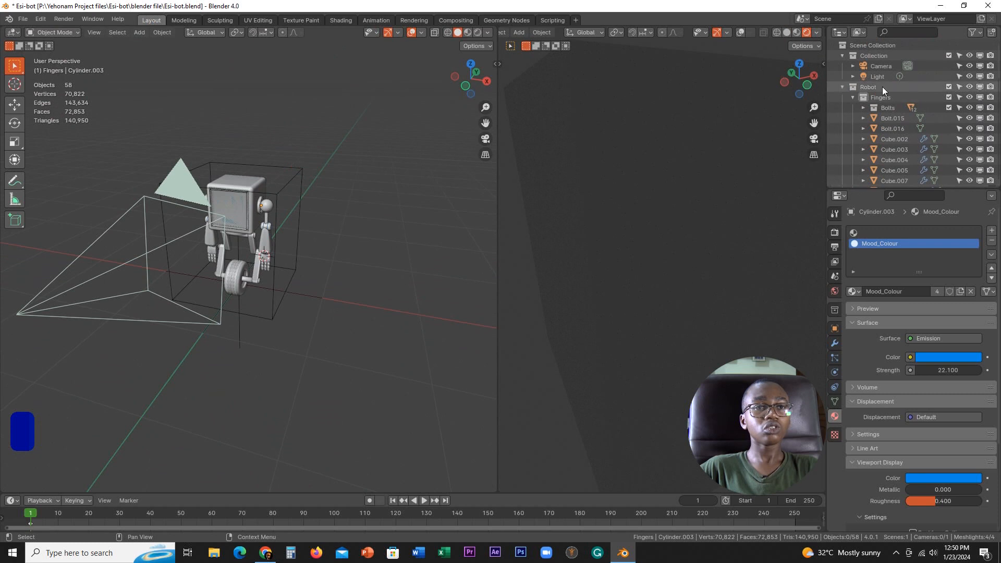
left_click(853, 99)
scroll(949, 114, "down", 10)
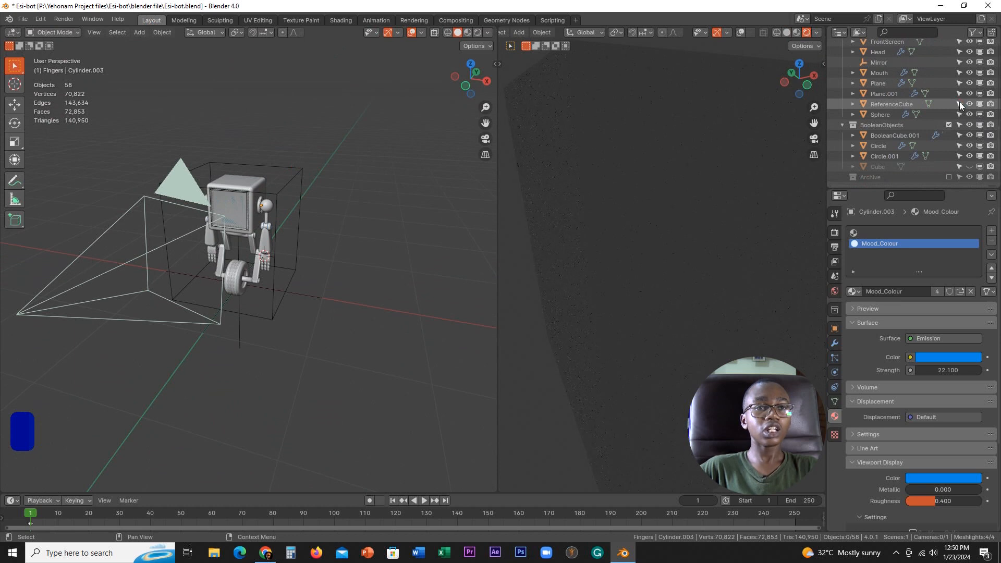
left_click(892, 104)
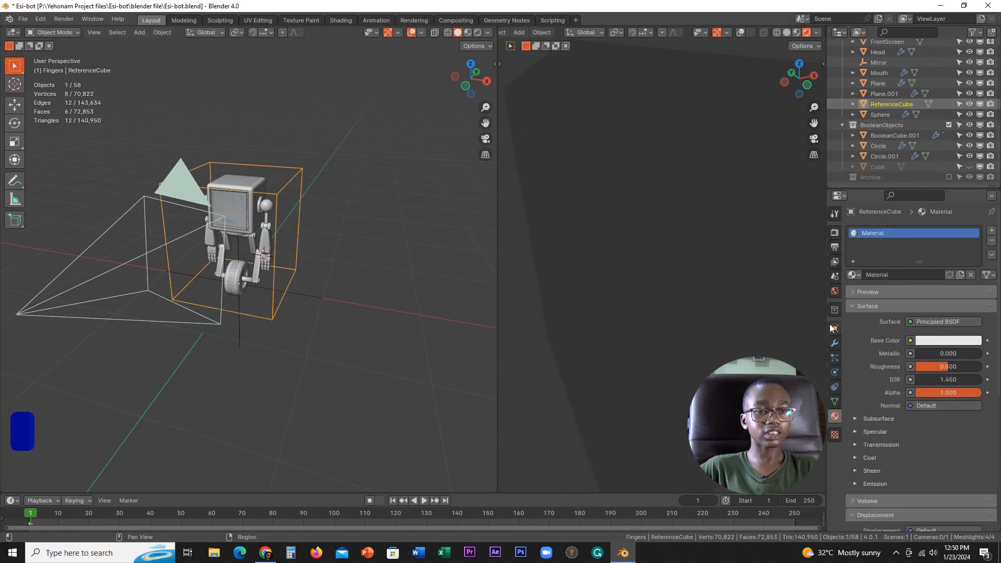
left_click(981, 104)
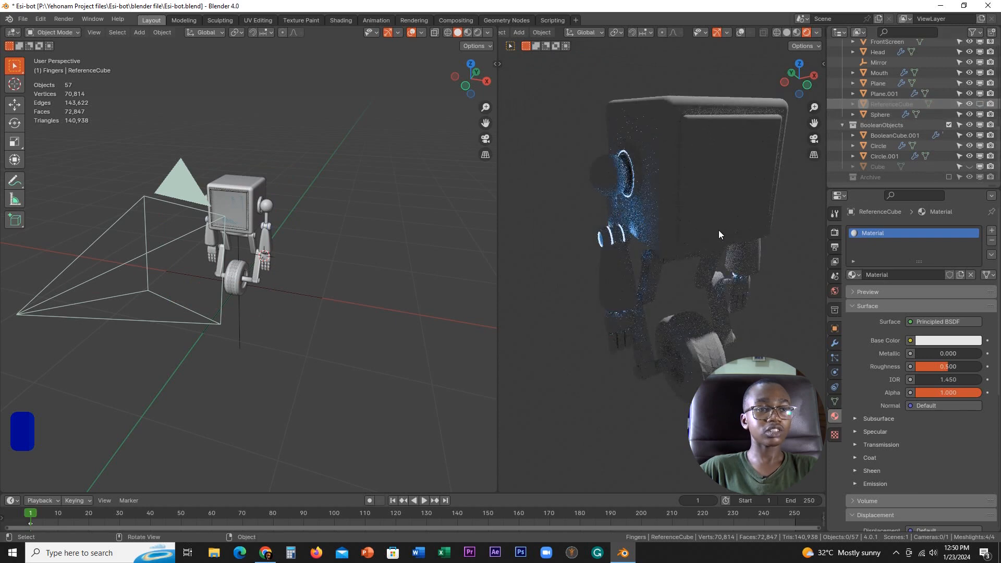
middle_click_drag(719, 230, 746, 204)
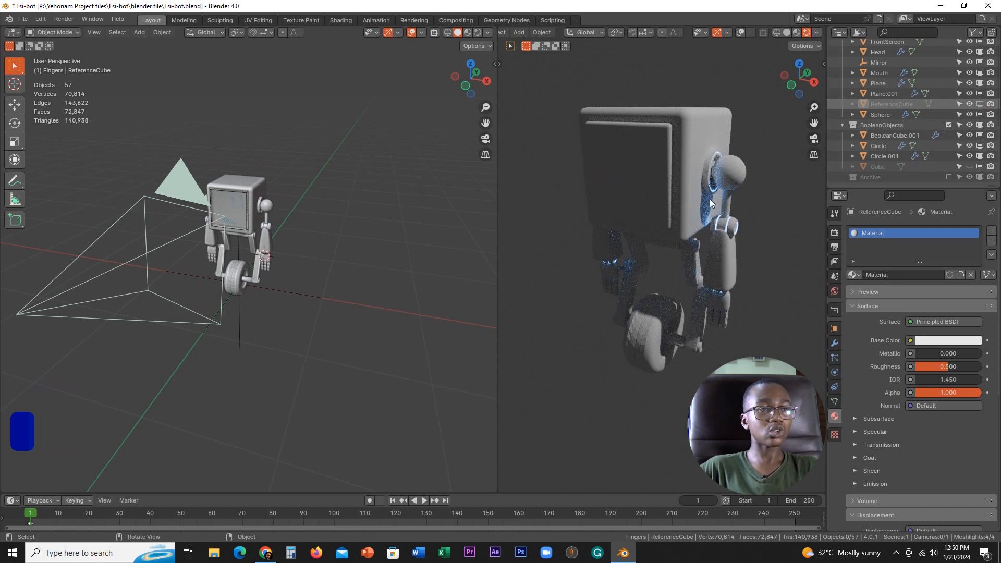
middle_click_drag(710, 199, 677, 235)
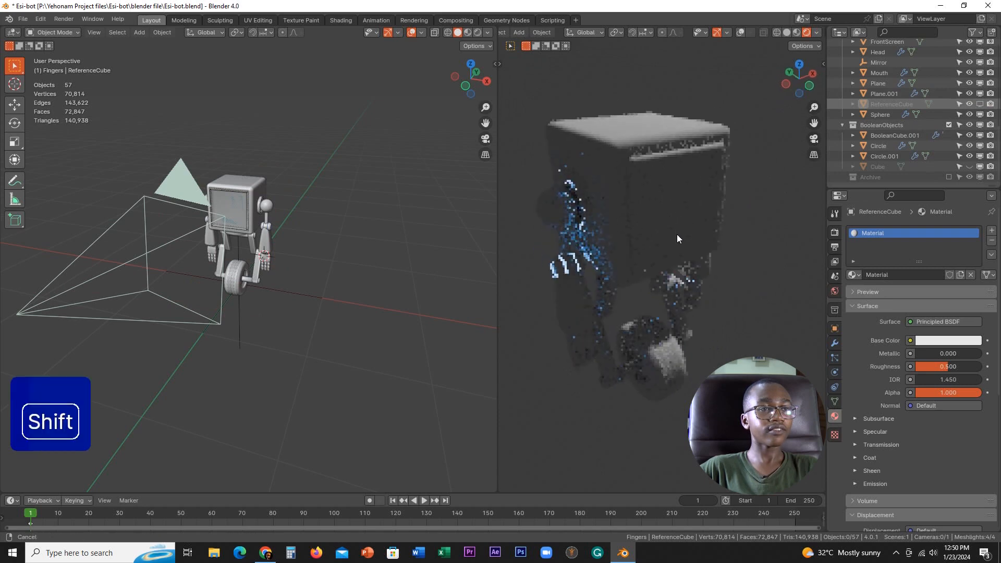
Show the overlays in the rendered viewport and hide the Camera object
left_click(741, 32)
middle_click_drag(692, 198, 659, 297)
scroll(970, 73, "up", 10)
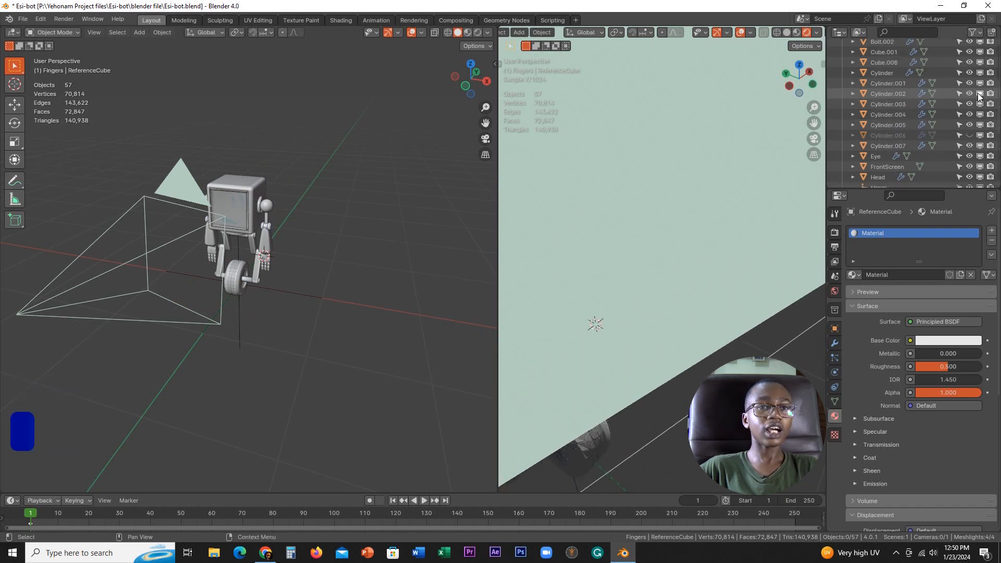
left_click(969, 65)
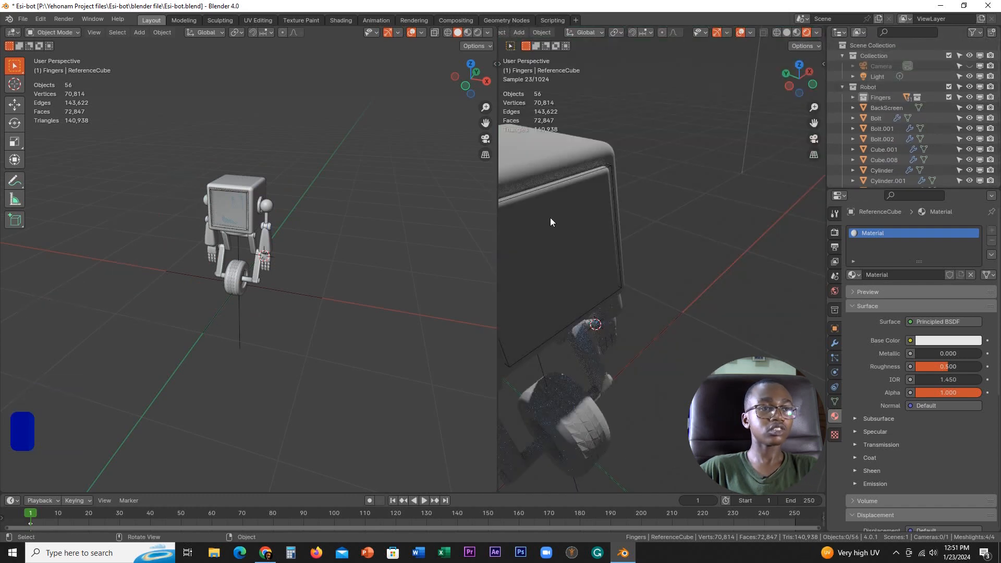
Select BooleanCube.001 over the robot's face and try moving it to see how it affects the head
left_click(584, 215)
middle_click_drag(599, 174, 661, 184)
left_click(672, 179)
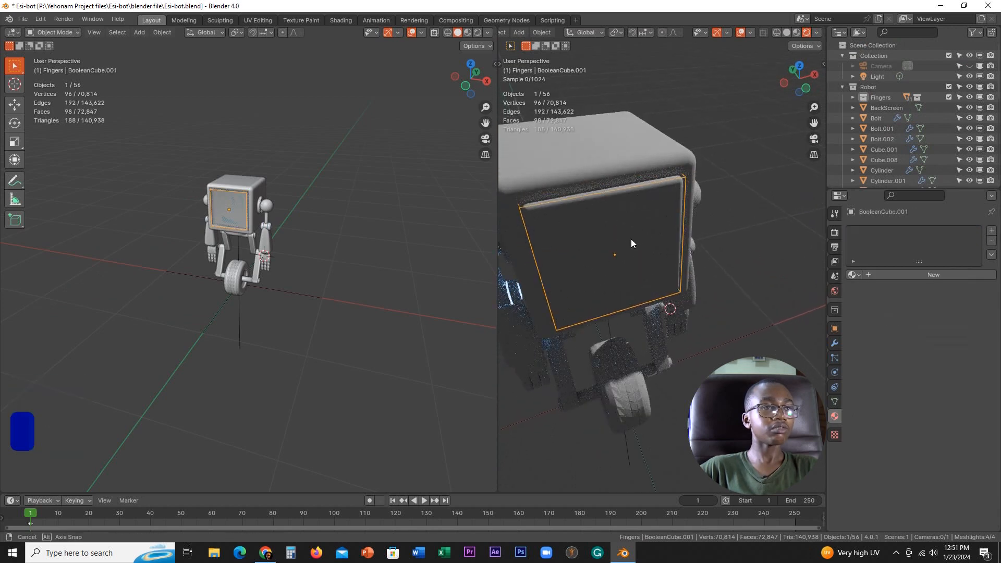
key("g")
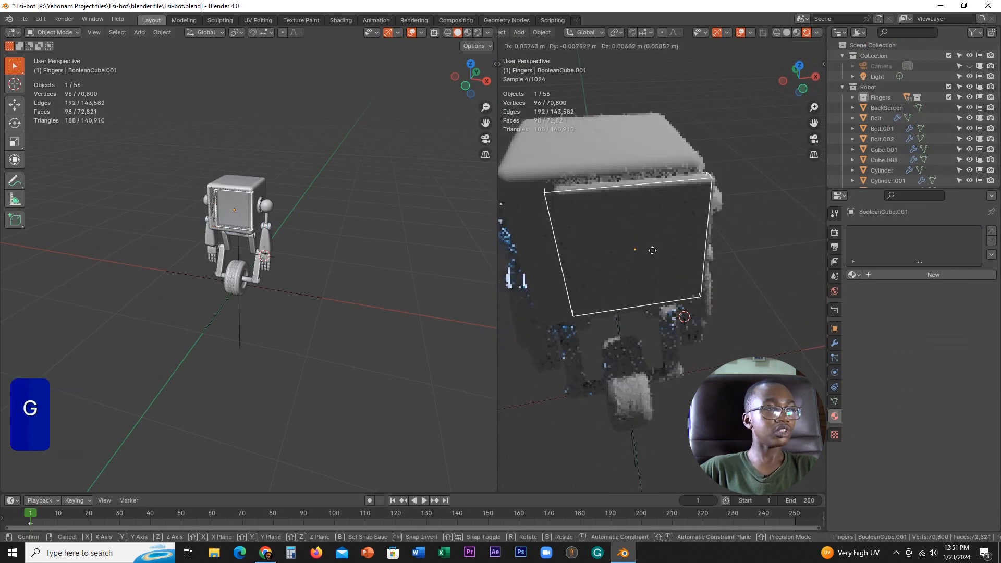
right_click(646, 247)
scroll(316, 231, "up", 1)
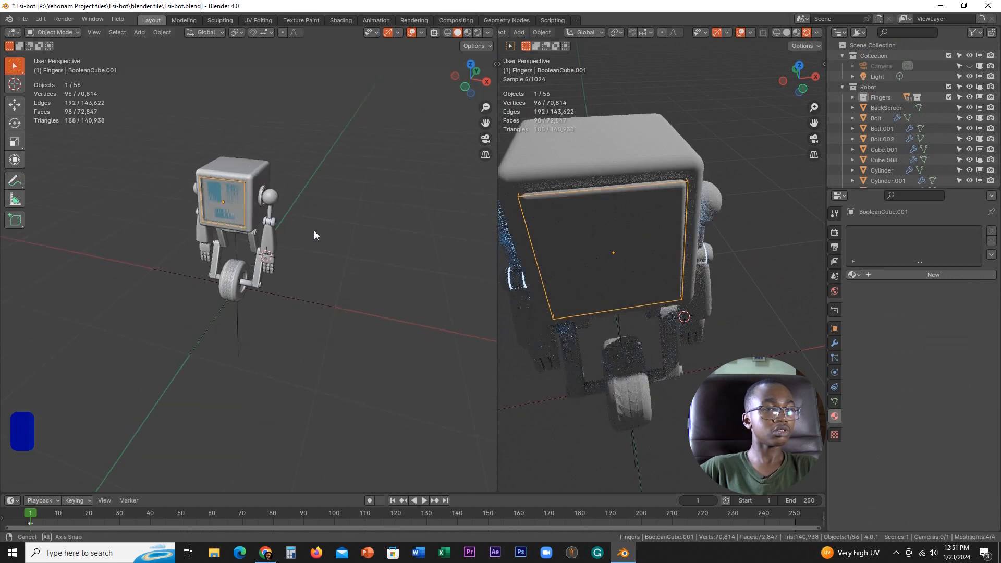
middle_click_drag(254, 226, 335, 236)
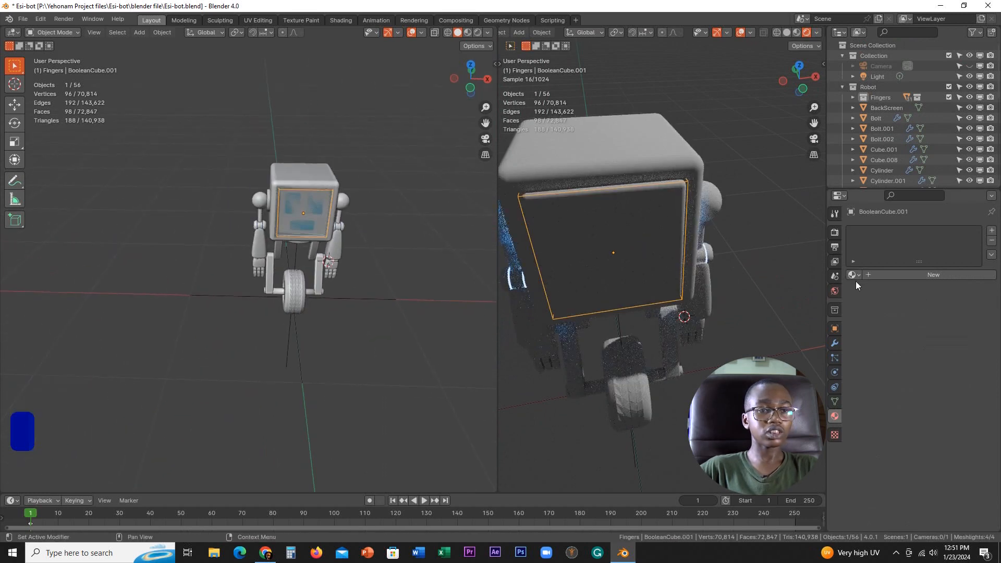
Add a new material to BooleanCube.001 and name it Boolean
left_click(889, 273)
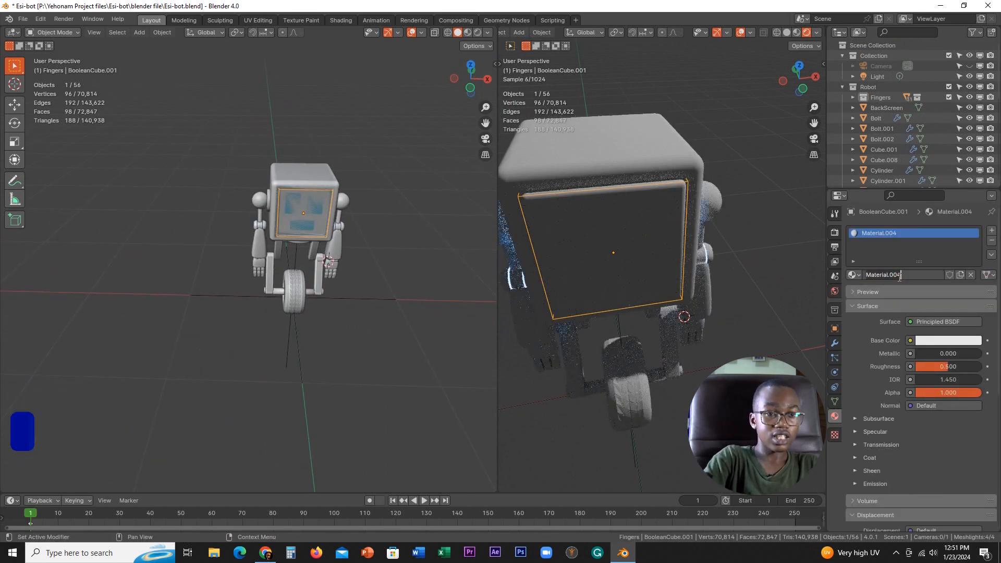
double_click(899, 275)
type("Boolean")
key("Return")
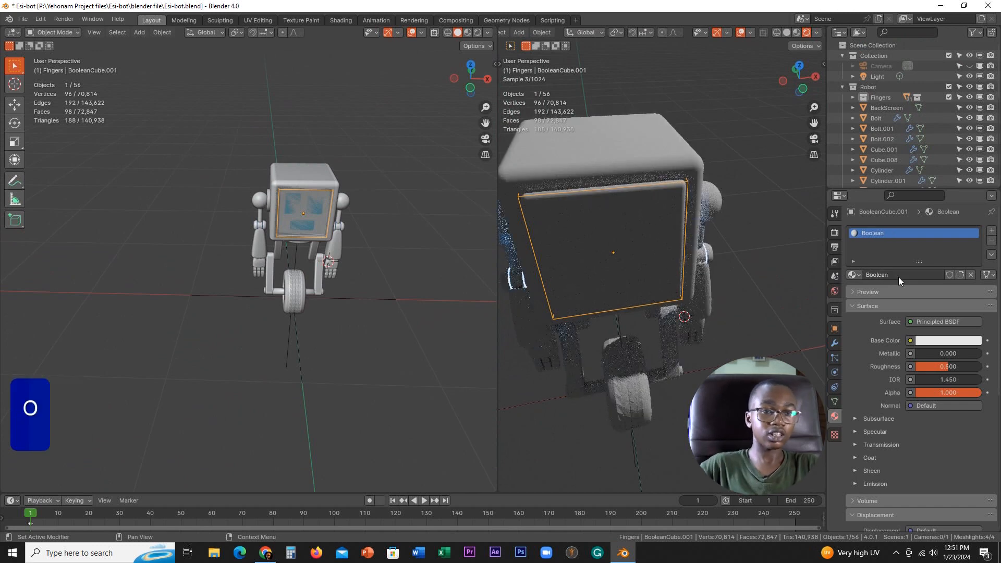
Change the Boolean material's surface shader to Transparent BSDF and hide the overlays in the rendered viewport
left_click(935, 324)
left_click(887, 245)
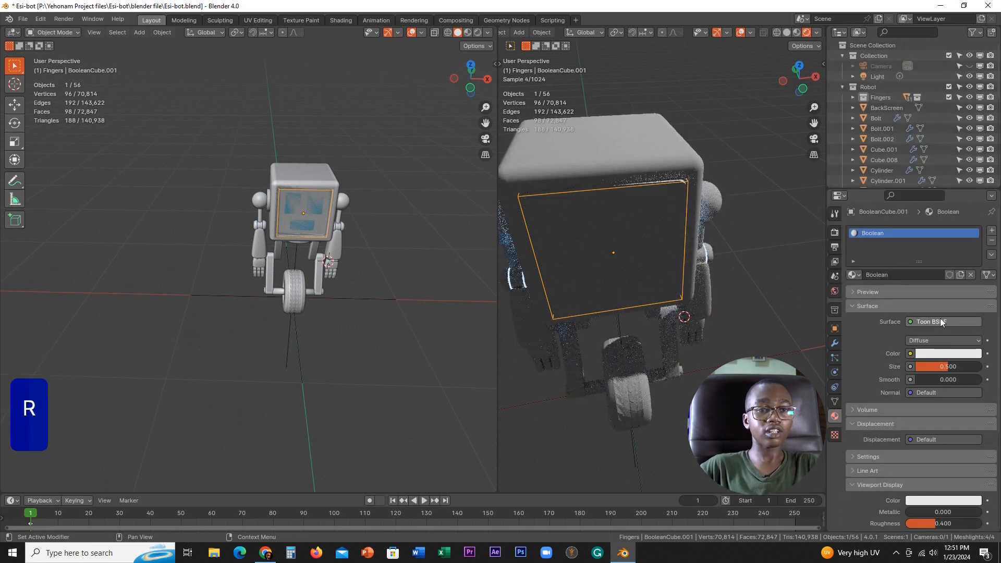
left_click(941, 320)
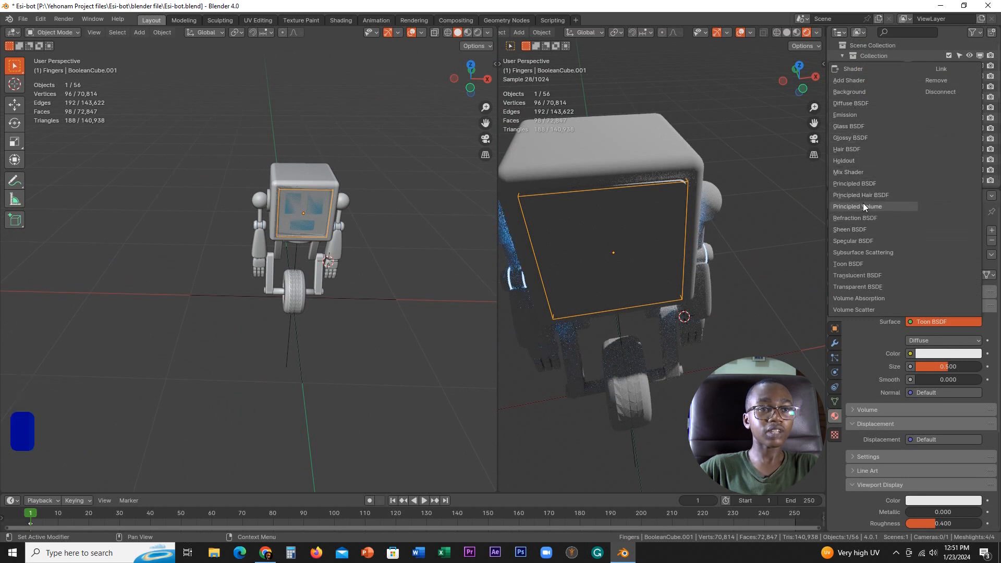
left_click(862, 285)
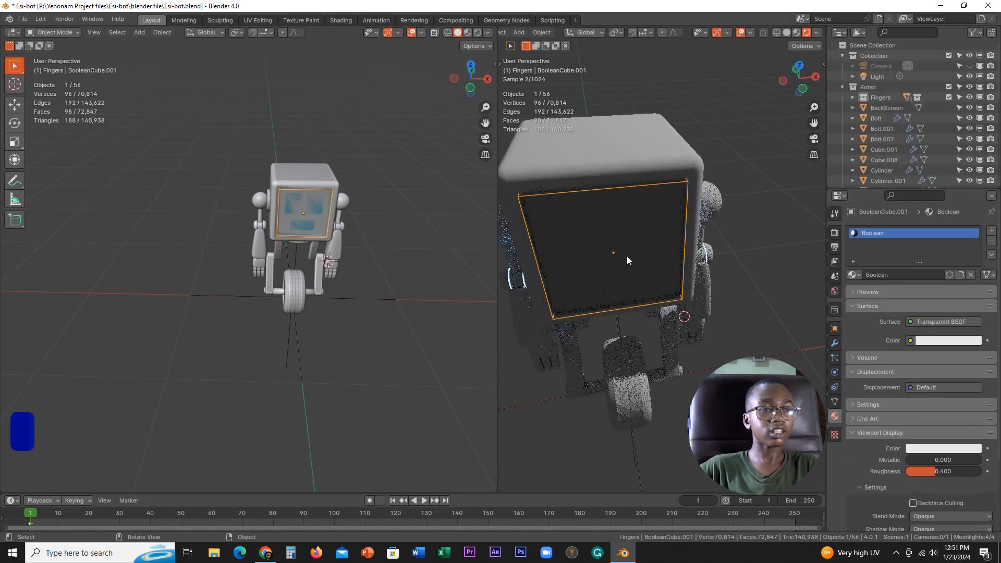
middle_click_drag(627, 255, 634, 226)
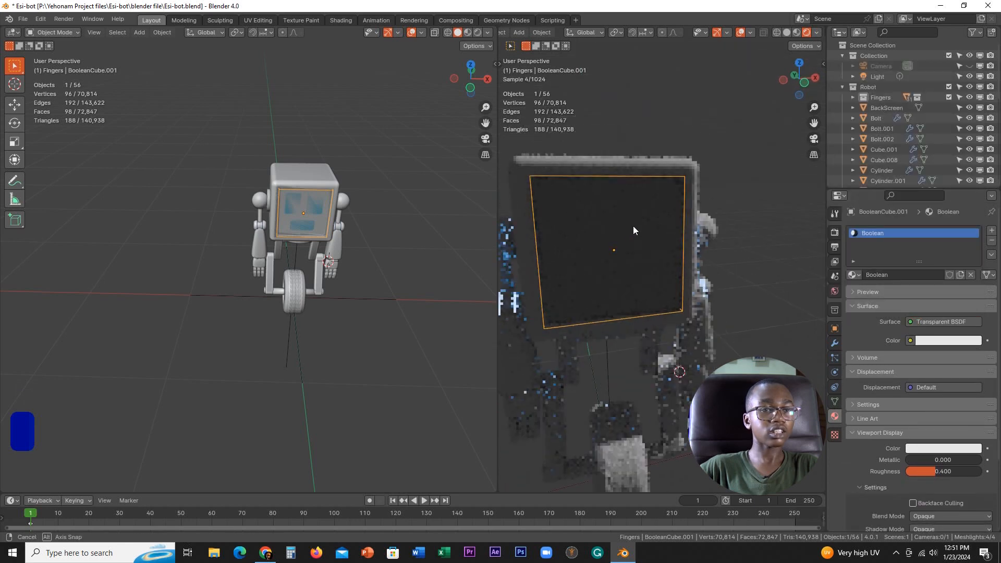
left_click(740, 32)
middle_click_drag(712, 154, 733, 166)
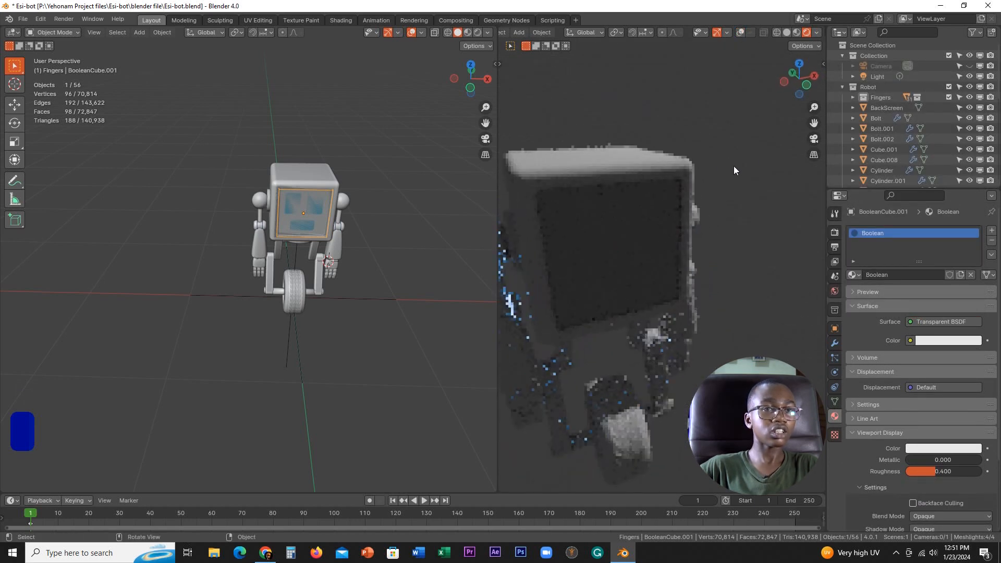
Open the Boolean material's preview, brighten its Transparent BSDF colour to pure white and check the head in the render
scroll(905, 136, "down", 5)
left_click(868, 293)
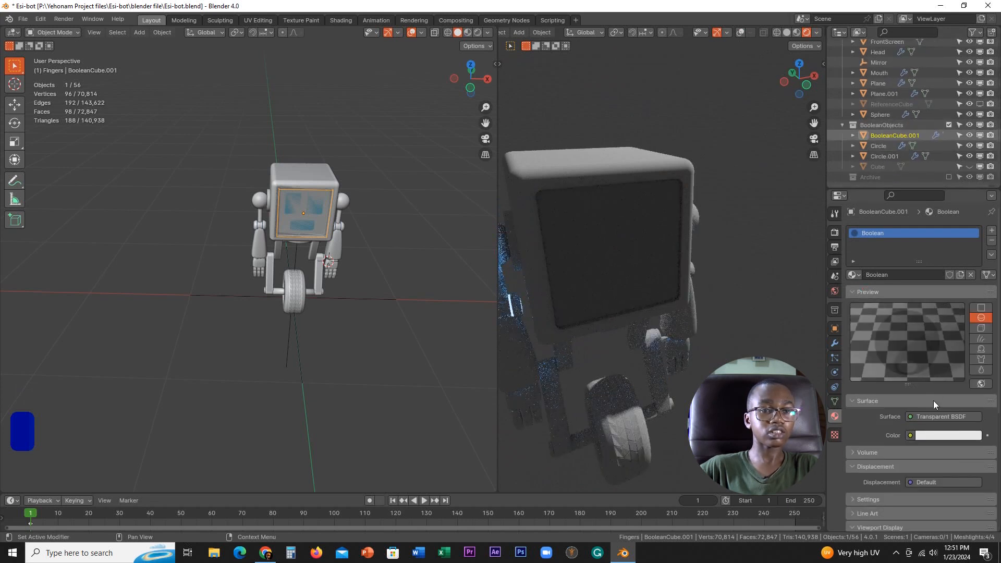
middle_click_drag(618, 297, 696, 318)
left_click(925, 435)
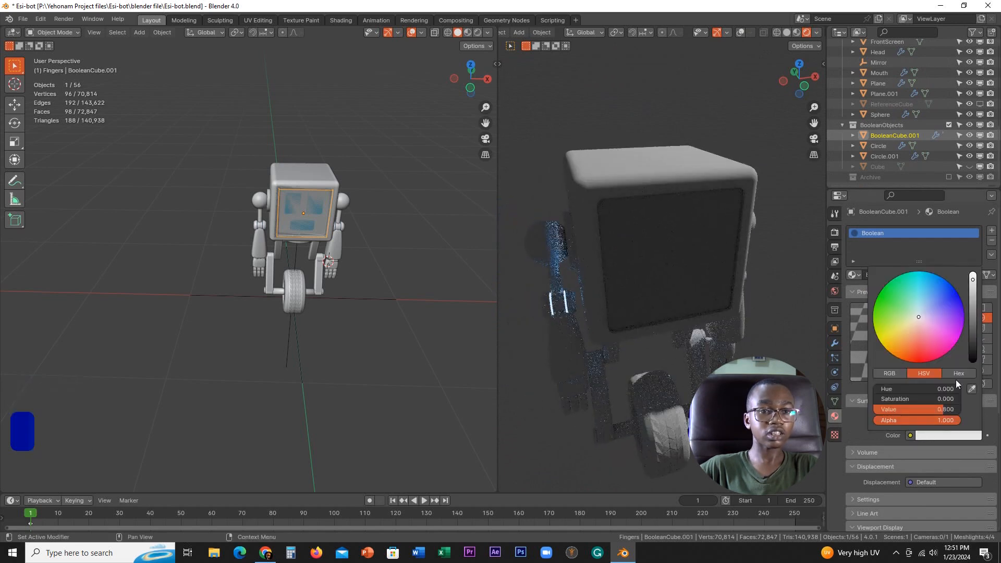
left_click_drag(973, 281, 973, 272)
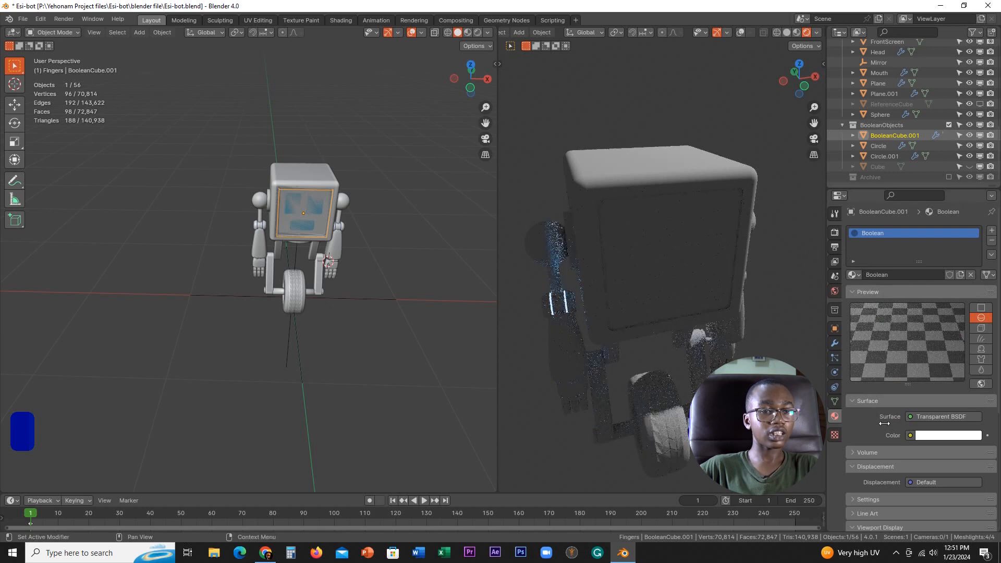
mouse_move(693, 288)
middle_mouse_down()
mouse_move(677, 282)
mouse_move(709, 277)
middle_mouse_up()
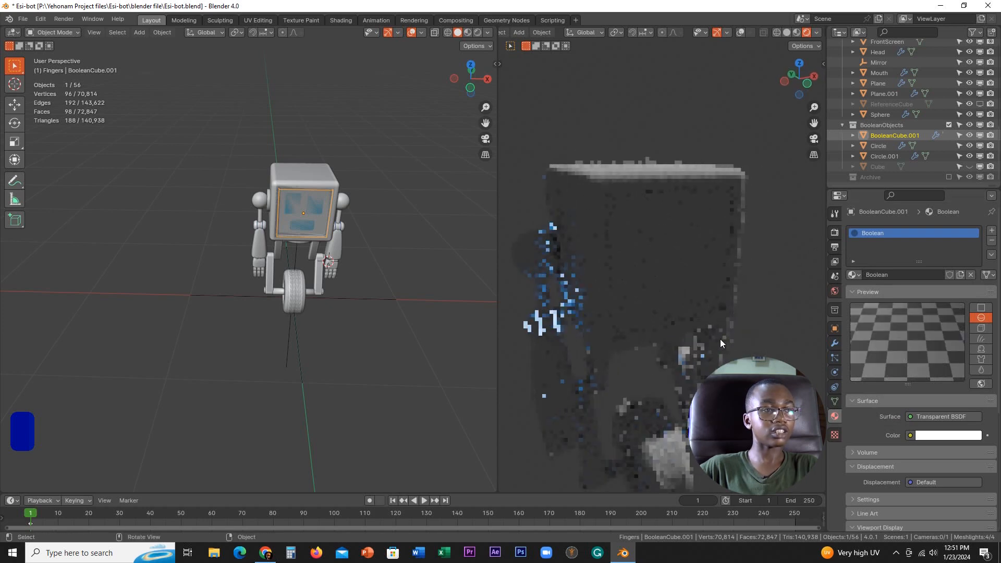
Try disabling the BooleanObjects collection in the viewports, collapse it and undo the visibility change
middle_click_drag(296, 267, 344, 317)
scroll(342, 289, "up", 6)
scroll(340, 291, "down", 2)
scroll(345, 298, "up", 2)
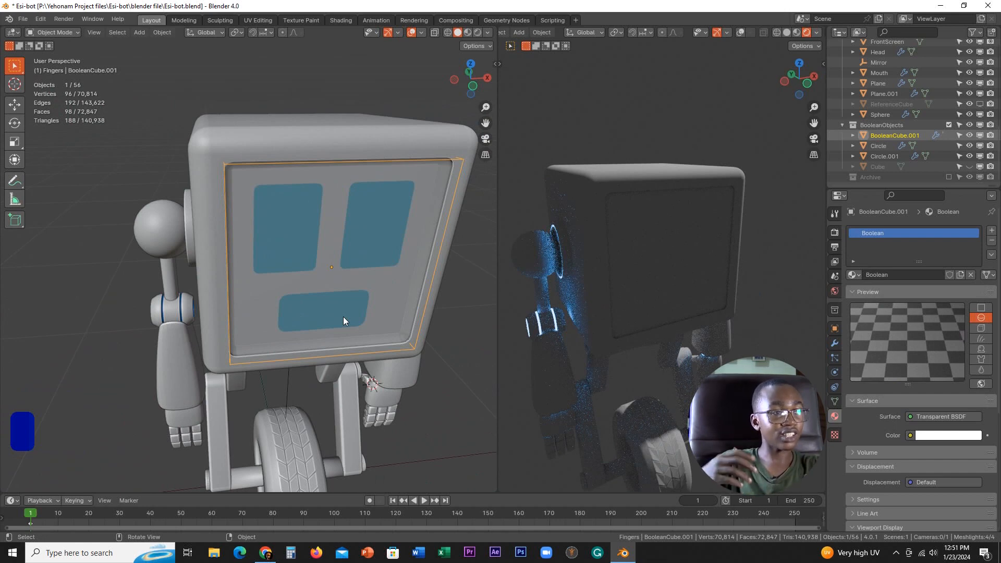
middle_click_drag(370, 305, 375, 274)
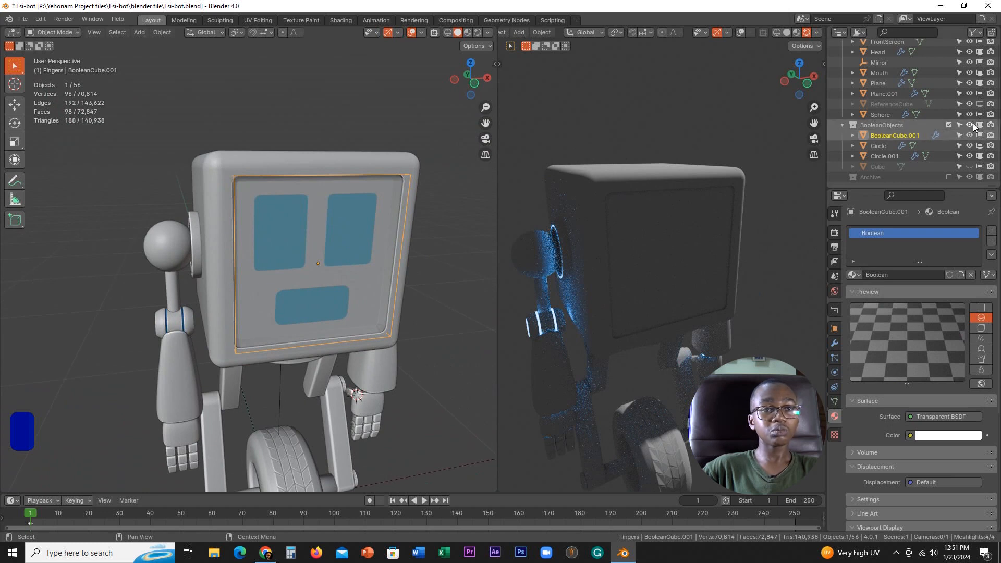
left_click(979, 125)
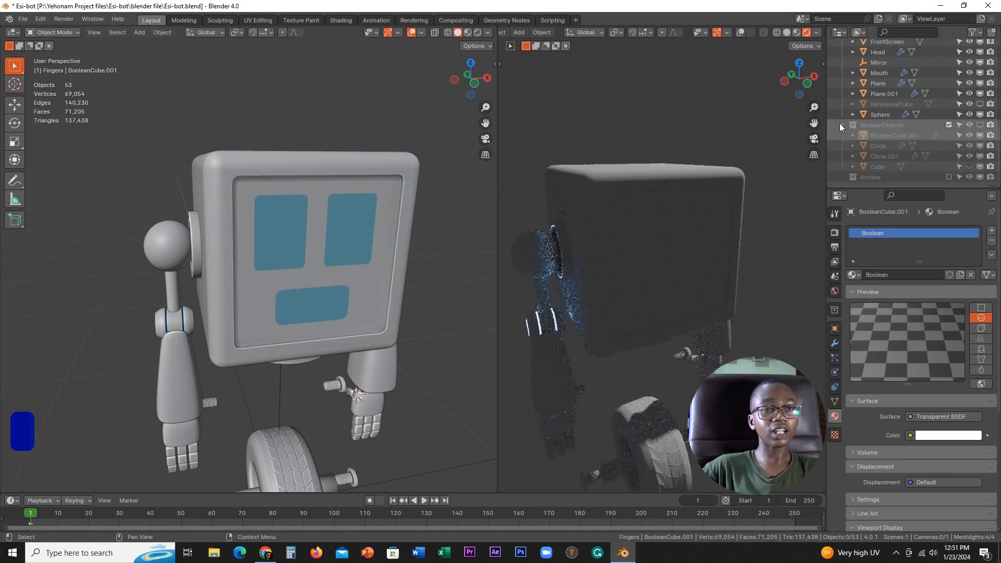
left_click(843, 125)
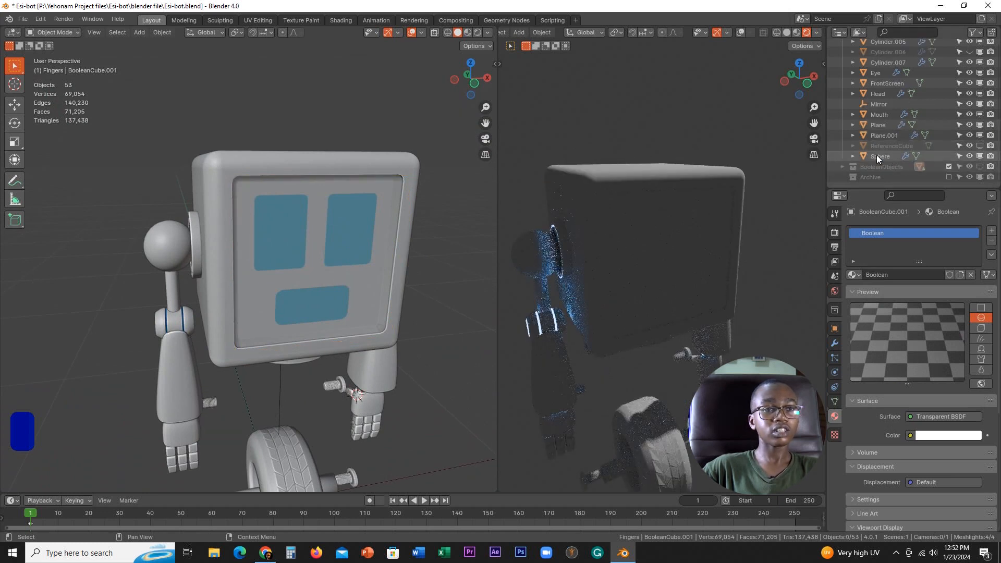
scroll(323, 286, "down", 3)
middle_click_drag(323, 286, 299, 289)
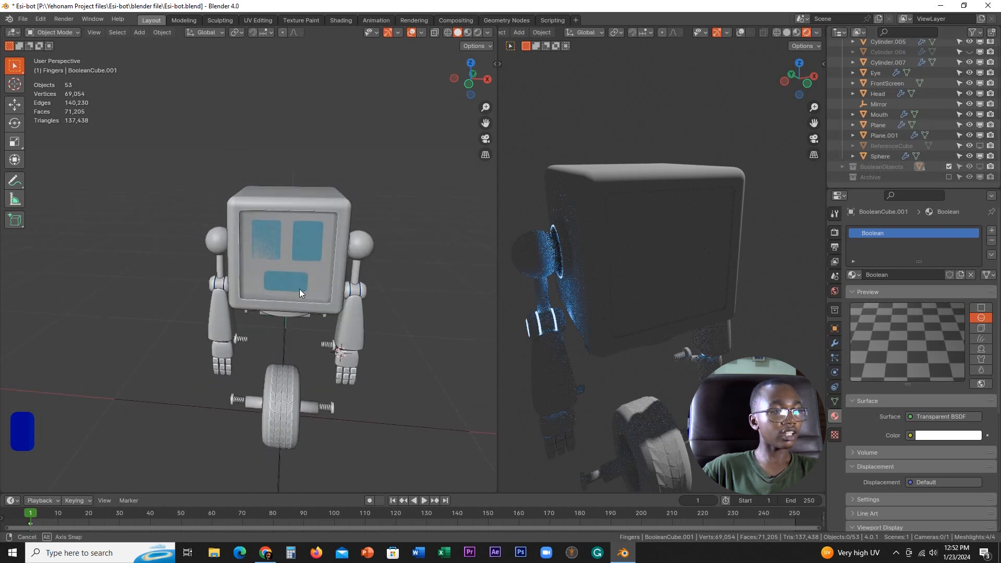
key("ctrl+z")
Move the robot's upper and lower leg pieces and its wheel to the Robot collection
left_click(327, 377)
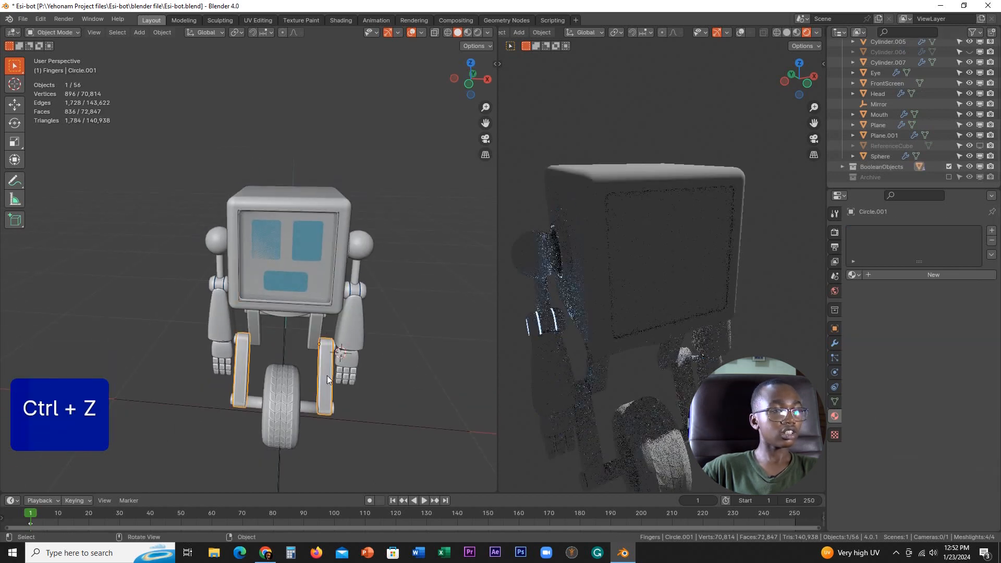
left_click(317, 332, "shift")
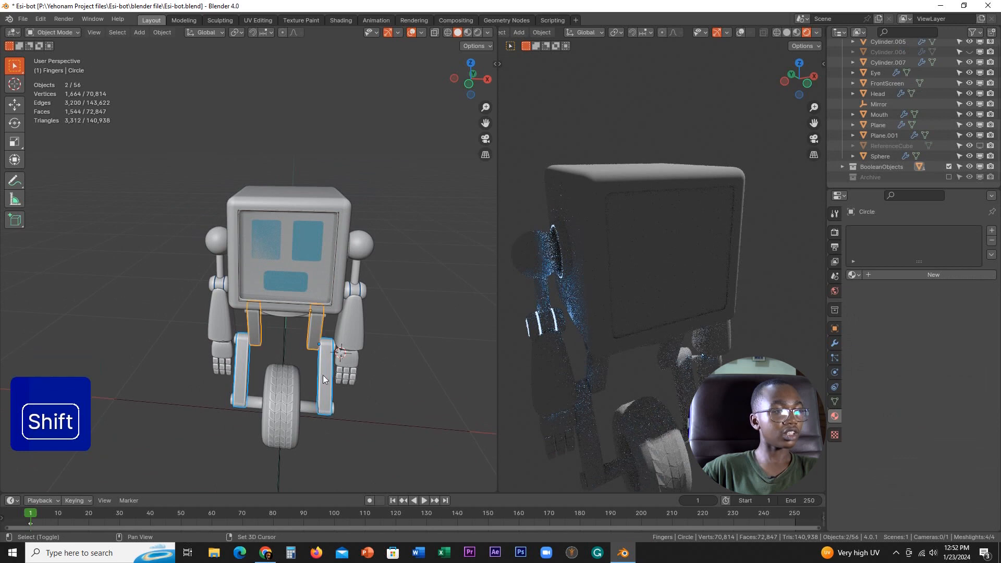
left_click(307, 405, "shift")
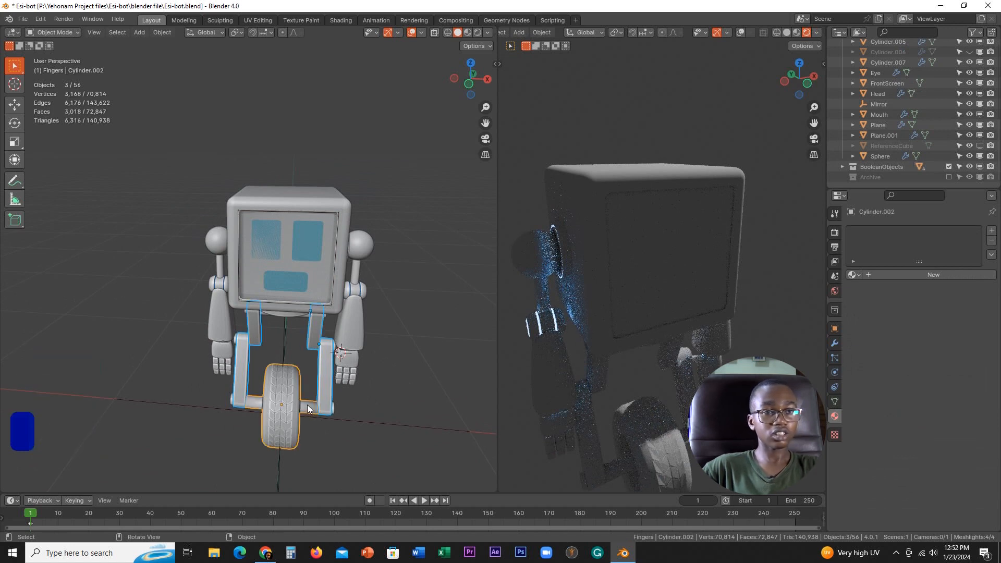
scroll(905, 130, "up", 4)
scroll(905, 130, "up", 3)
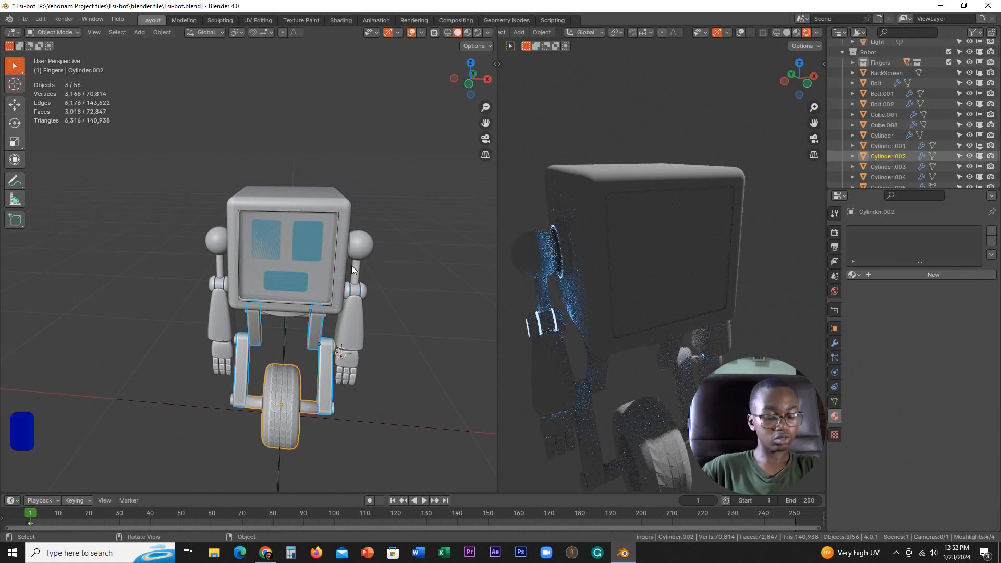
key("m")
mouse_move(323, 298)
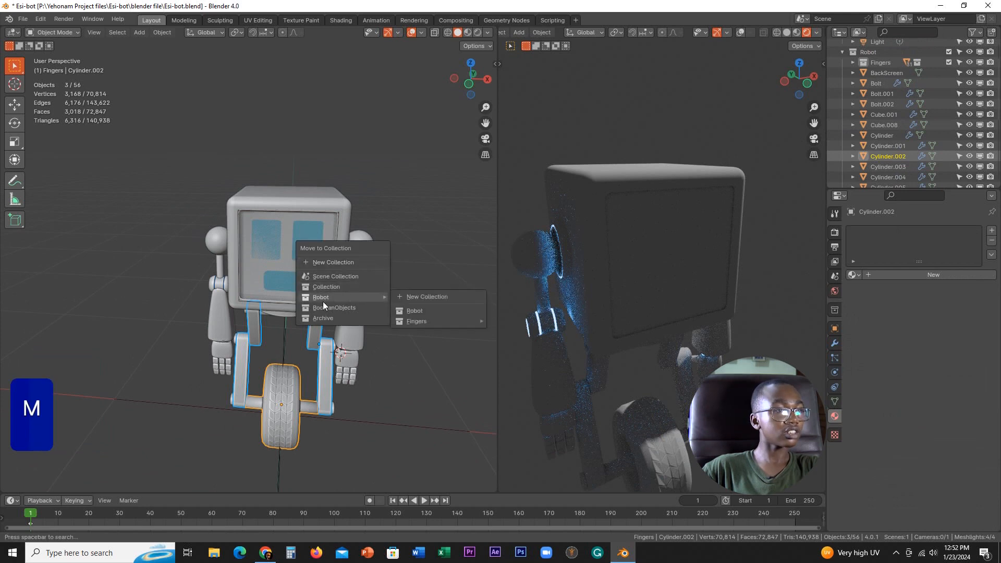
left_click(418, 308)
scroll(371, 286, "down", 2)
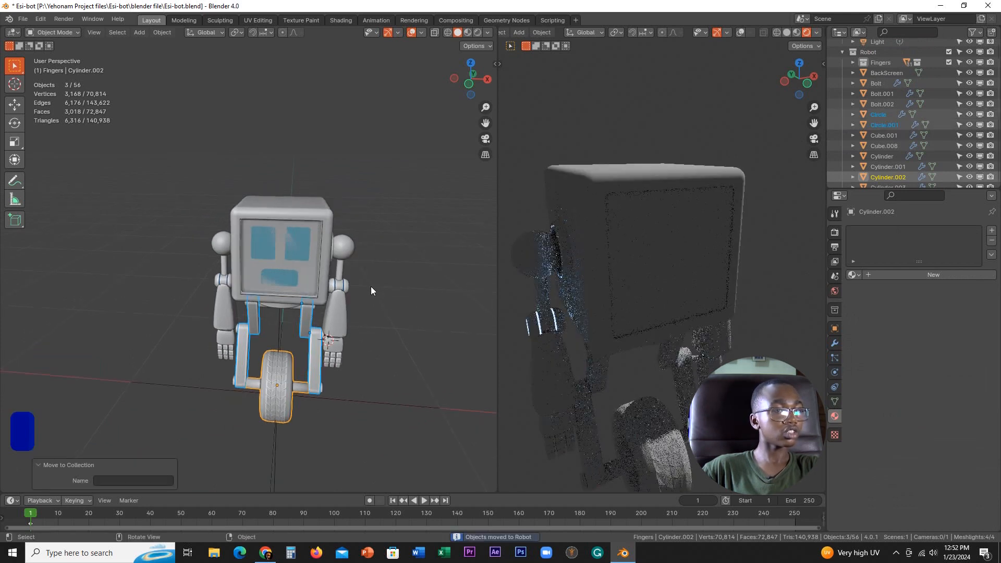
scroll(961, 169, "down", 8)
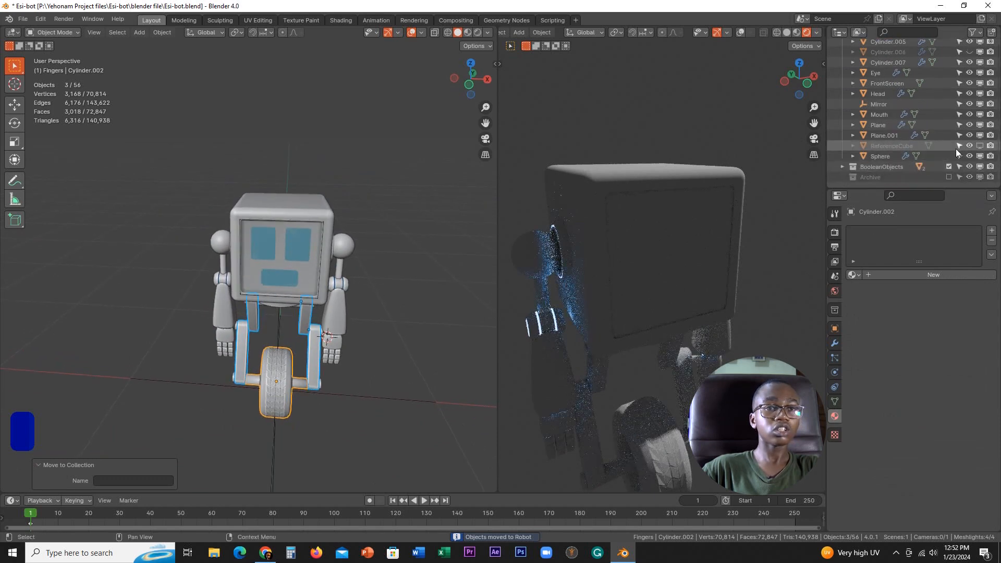
Disable the BooleanObjects collection in the viewports and exclude it from the view layer
left_click(978, 168)
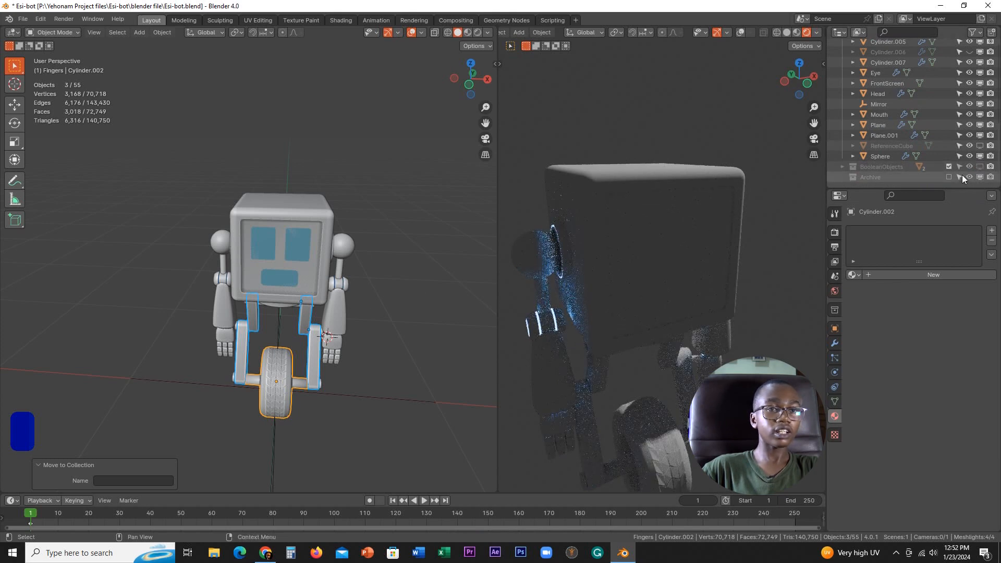
left_click(949, 167)
Clear the selection and select the BackScreen object from the overlapping parts at the front of the robot's head
mouse_move(365, 260)
middle_mouse_down()
mouse_move(326, 263)
mouse_move(346, 280)
mouse_move(362, 223)
mouse_move(393, 255)
mouse_move(395, 237)
mouse_move(440, 316)
mouse_move(415, 288)
mouse_move(375, 276)
middle_mouse_up()
scroll(346, 280, "up", 3)
scroll(361, 286, "up", 4)
scroll(398, 253, "up", 3)
scroll(398, 248, "down", 4)
scroll(324, 260, "up", 2)
scroll(354, 236, "up", 4)
key("alt+a")
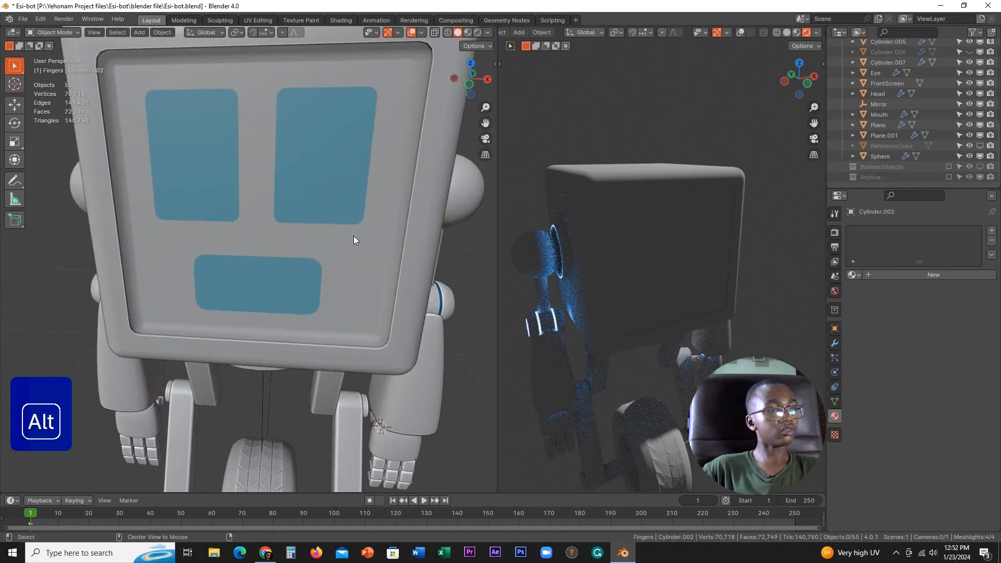
left_click(356, 239, "alt")
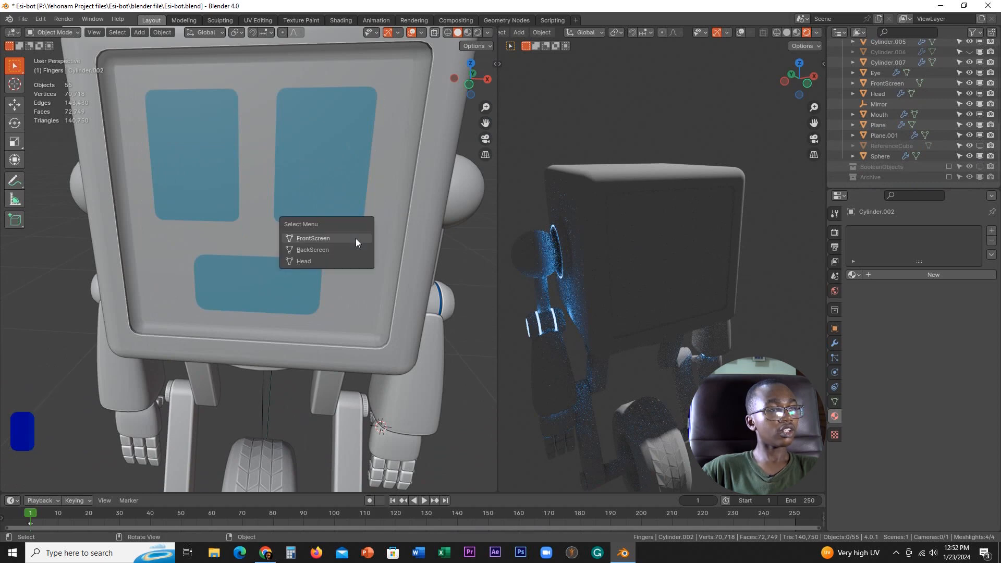
left_click(324, 249)
scroll(330, 247, "down", 3)
Switch to the Shading workspace with the camera view and give the back screen a new material named BackScreen
left_click(336, 21)
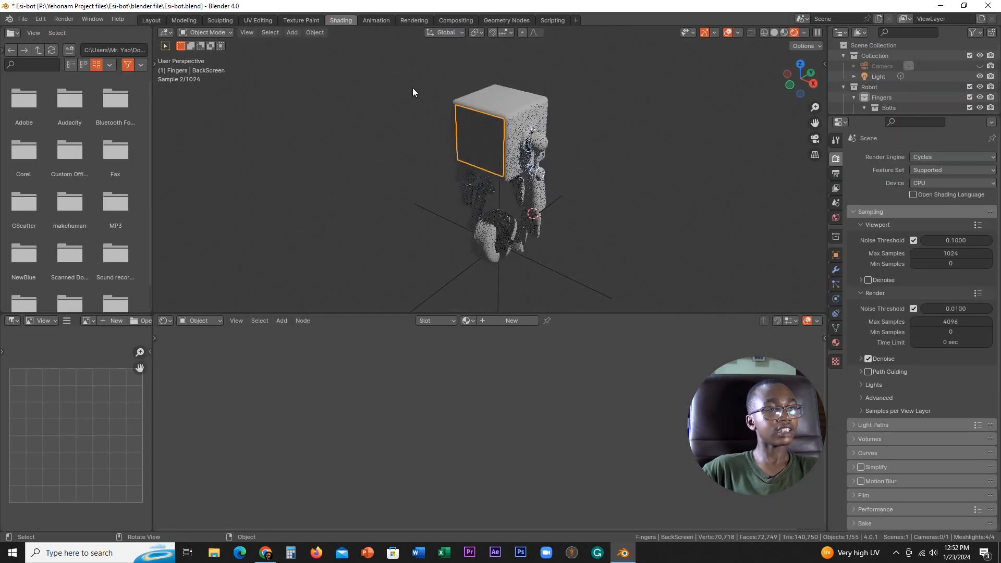
middle_click_drag(412, 87, 569, 148)
key("KP_0")
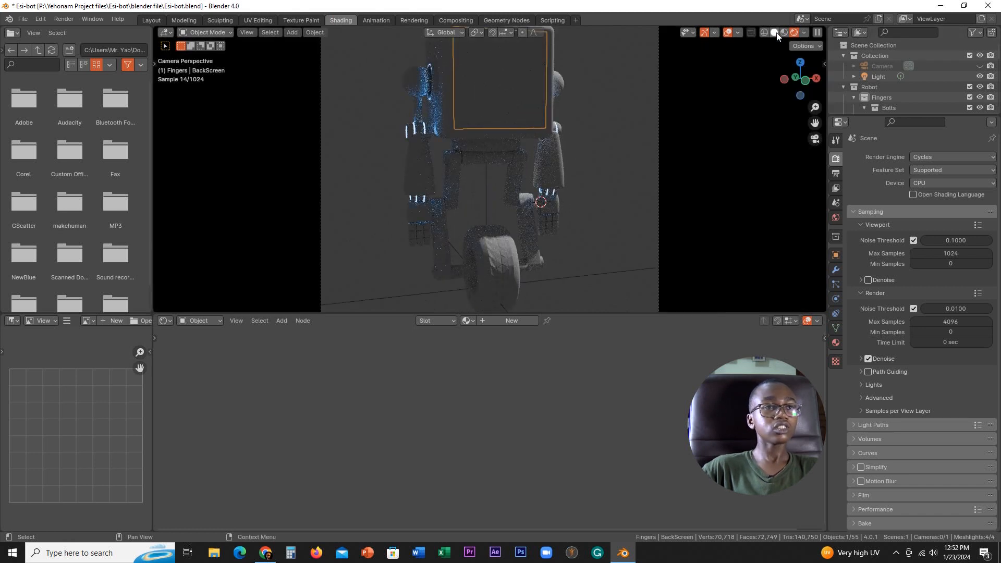
left_click(500, 321)
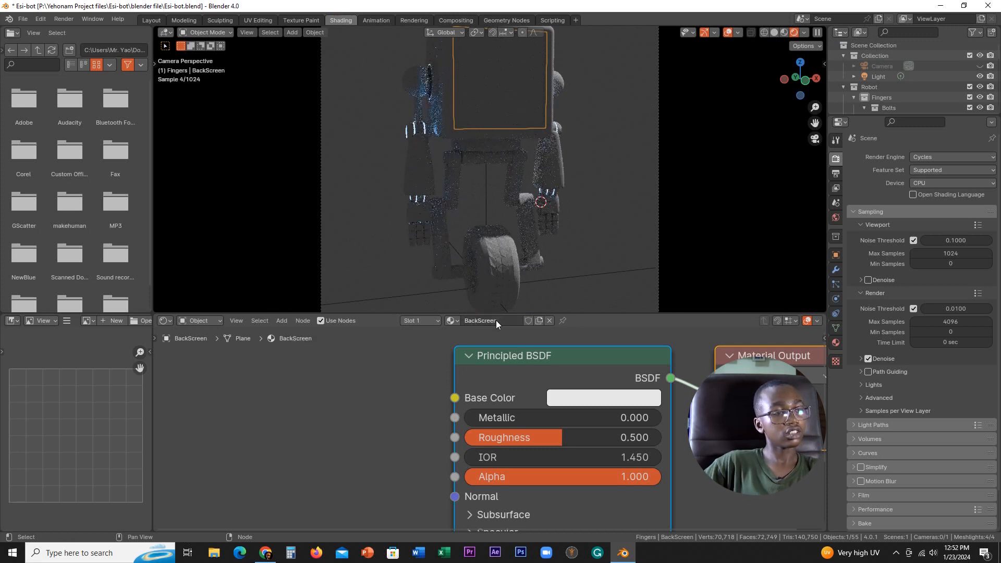
key("Return")
Add a Voronoi Texture node to the BackScreen material, placed ahead of the Principled BSDF
scroll(385, 405, "down", 4)
scroll(459, 433, "up", 2)
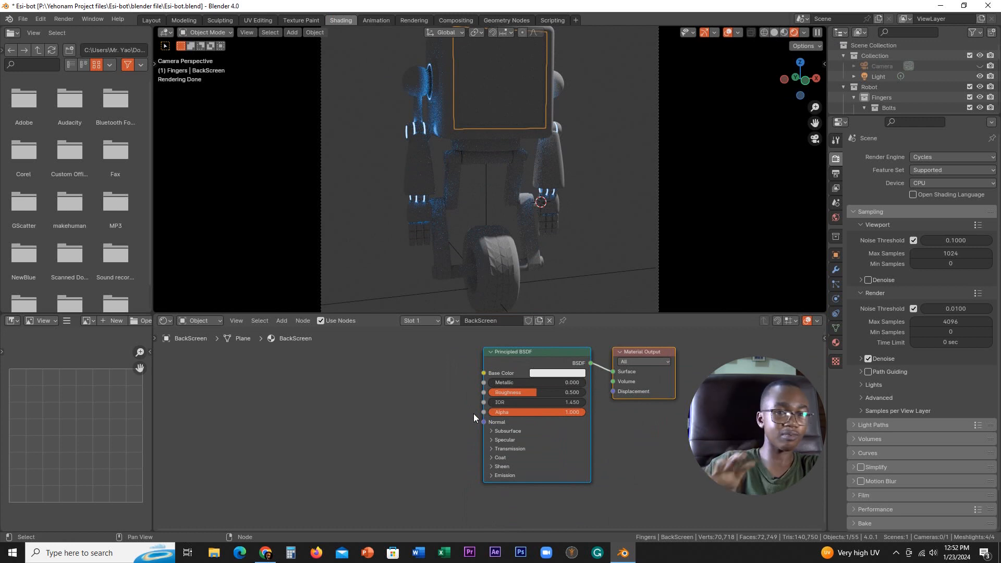
scroll(474, 409, "up", 1)
key("shift+a")
left_click(441, 388)
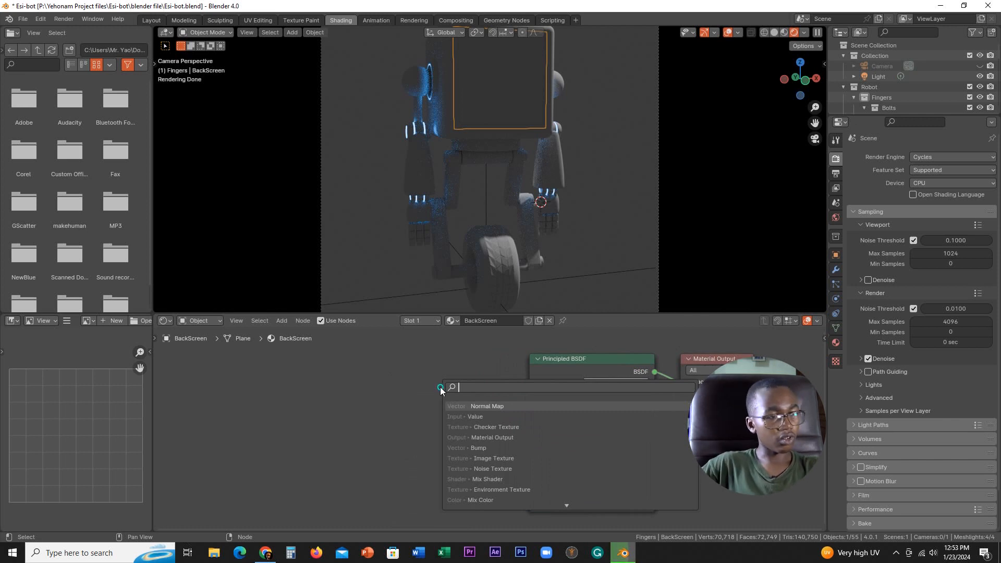
key("Escape")
key("shift+a")
mouse_move(392, 455)
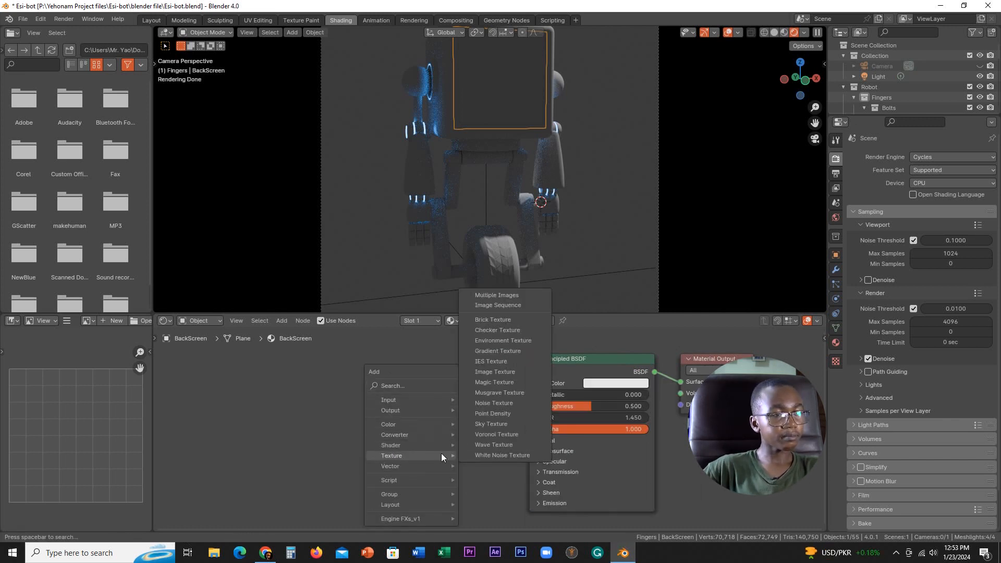
left_click(501, 435)
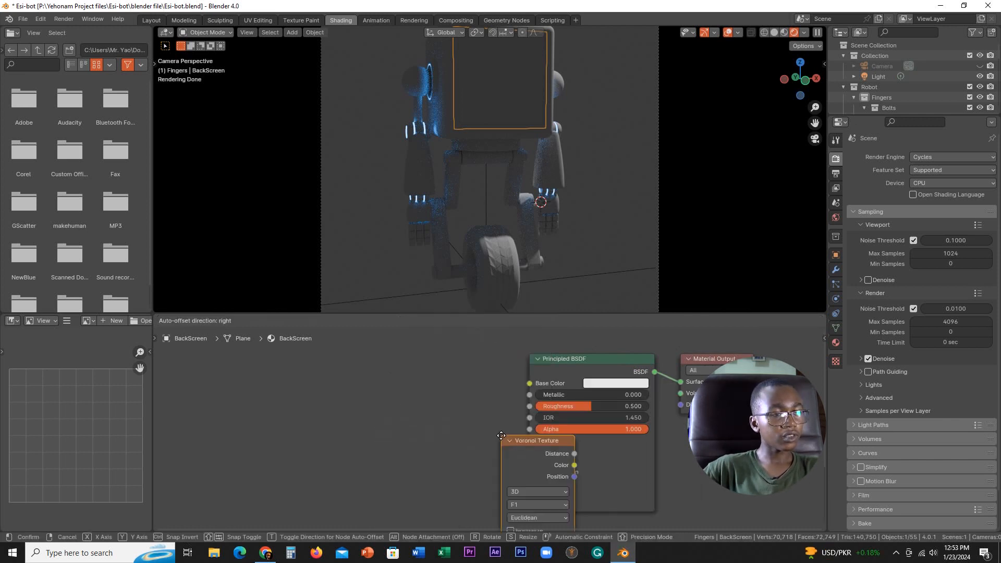
left_click(351, 365)
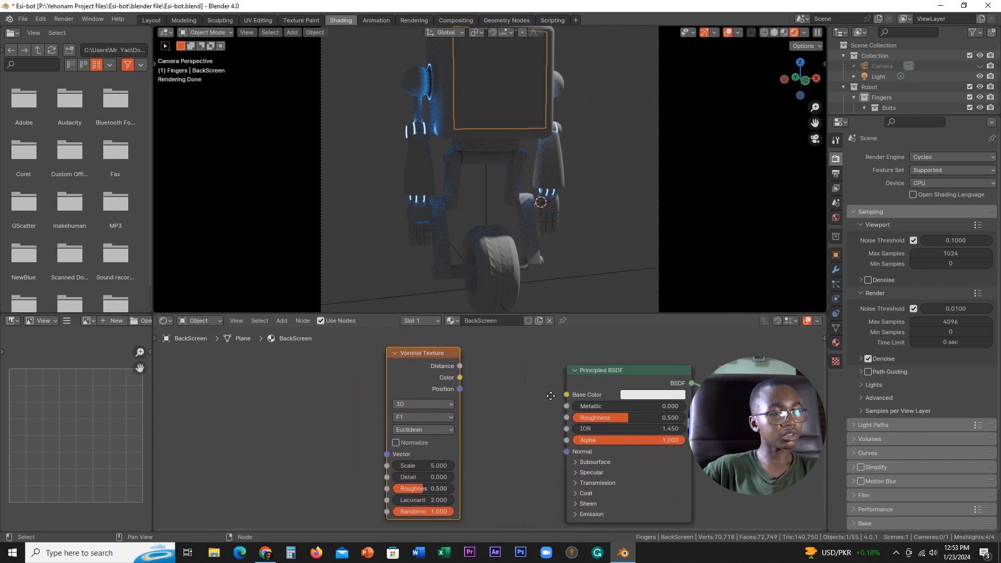
Add a Color Ramp node between the Voronoi Texture and the Principled BSDF
key("shift+a")
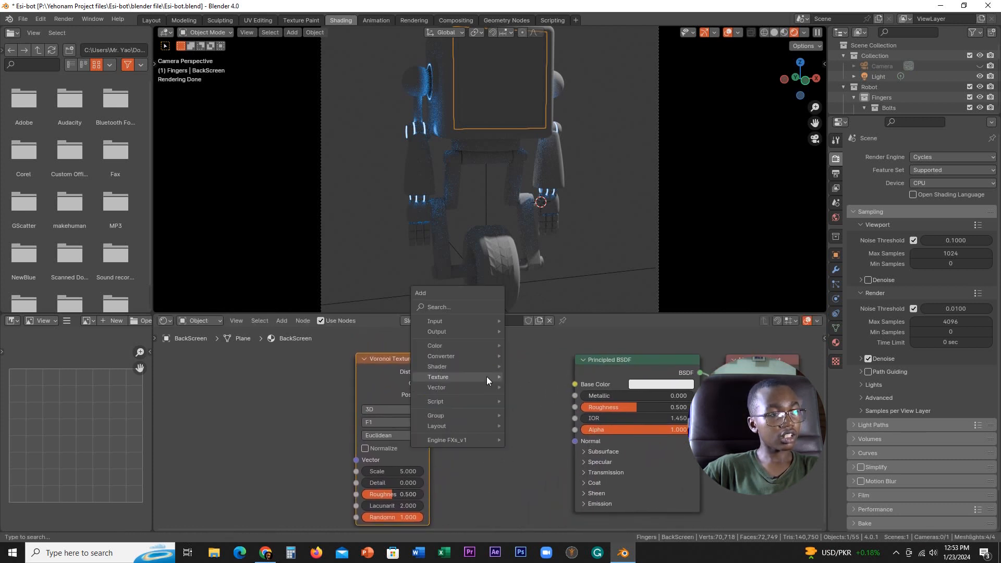
type("color")
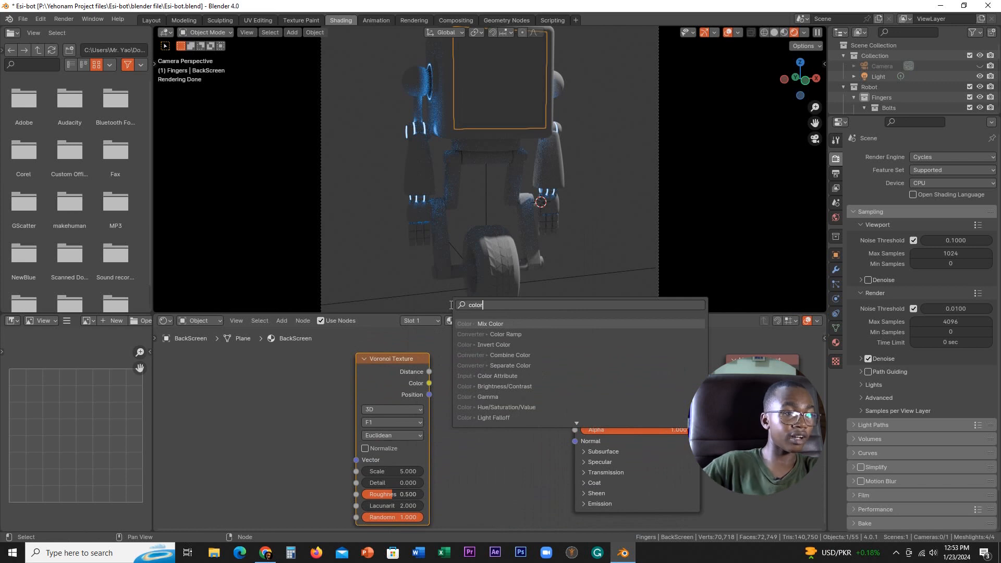
left_click(503, 334)
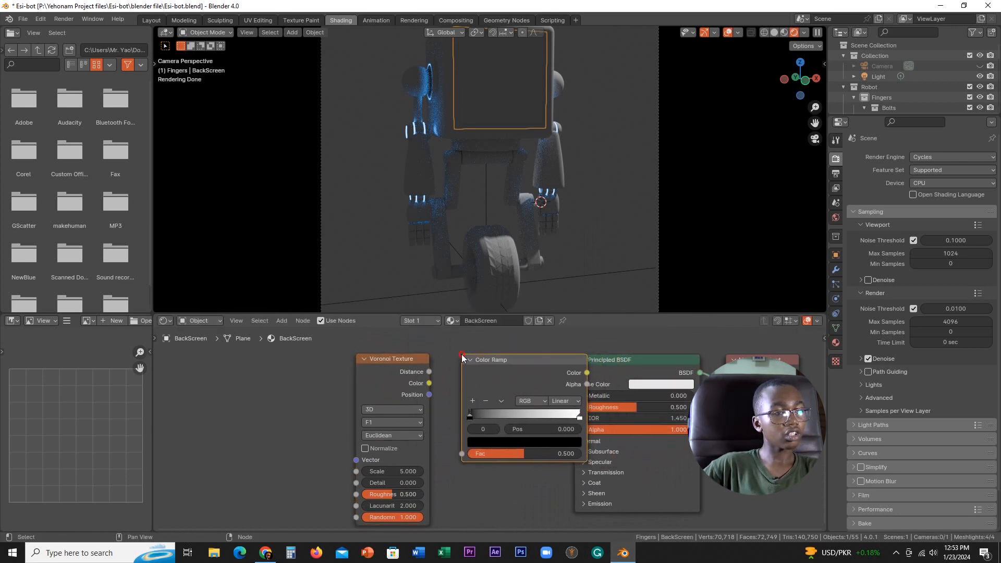
left_click(395, 355)
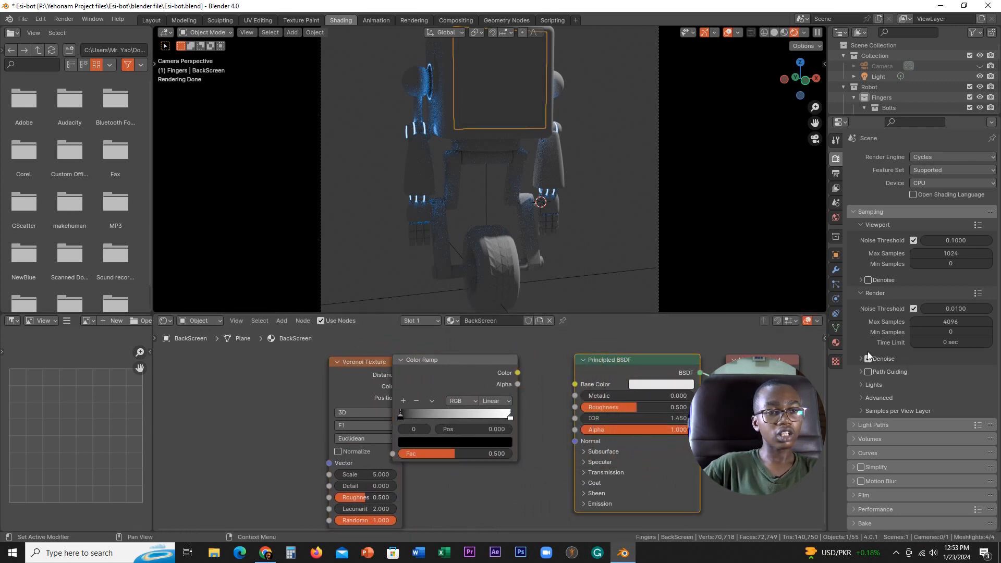
Change the BackScreen material's surface shader to Emission and connect the Color Ramp's Color output to the Emission colour
left_click(836, 343)
left_click(930, 246)
left_click(925, 249)
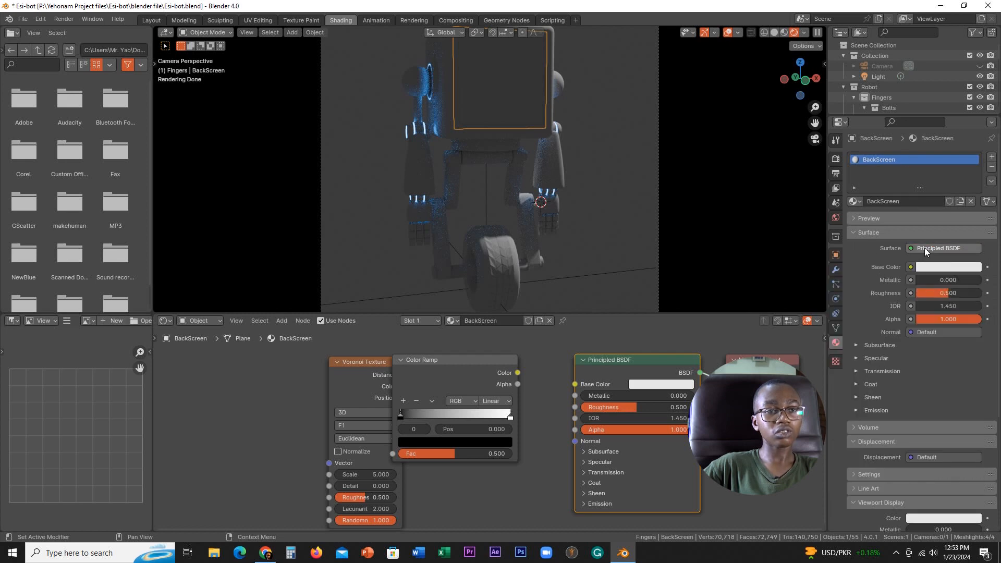
left_click(927, 246)
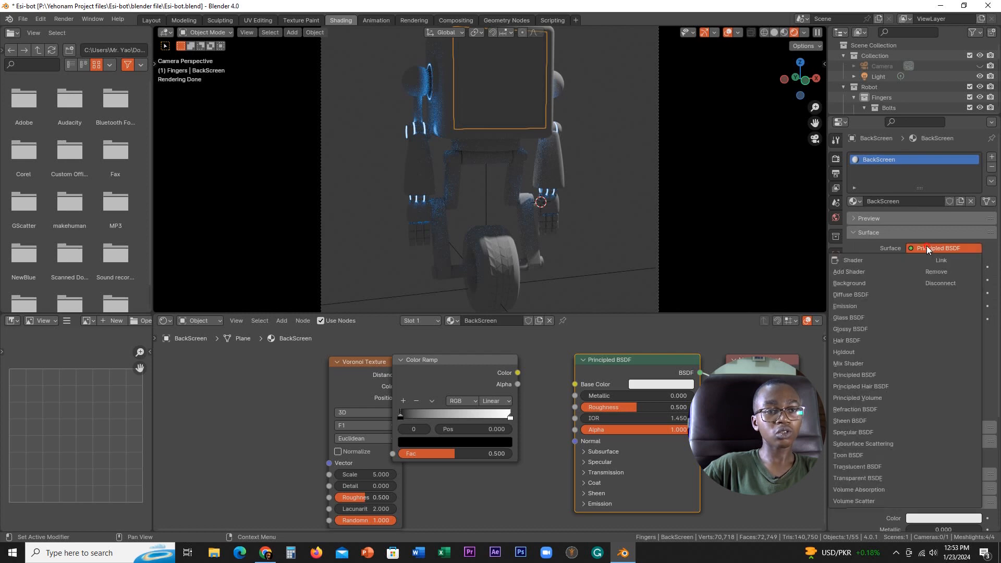
left_click(845, 306)
left_click_drag(472, 368, 575, 386)
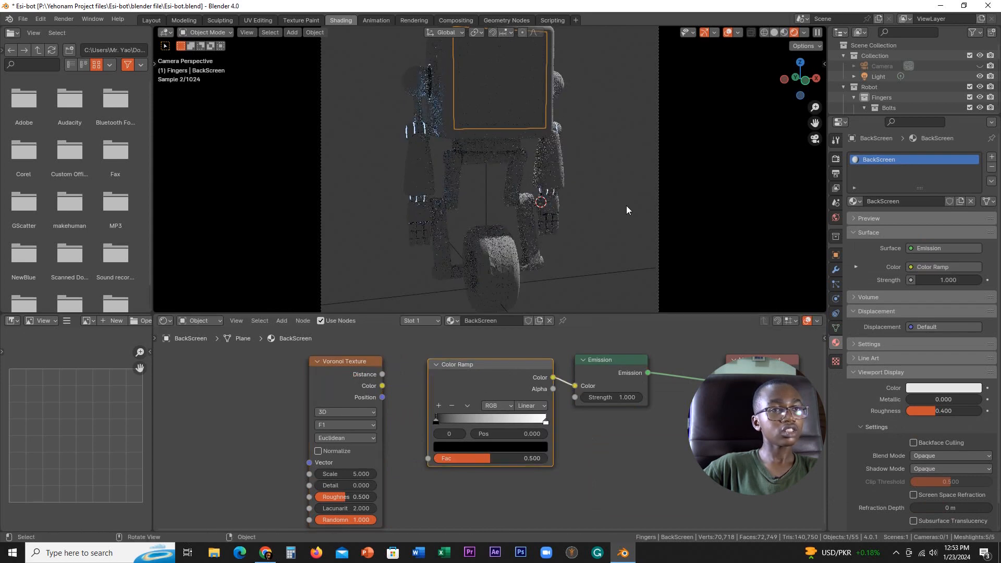
Show the viewport in Material Preview and isolate the back screen in local view
left_click(785, 33)
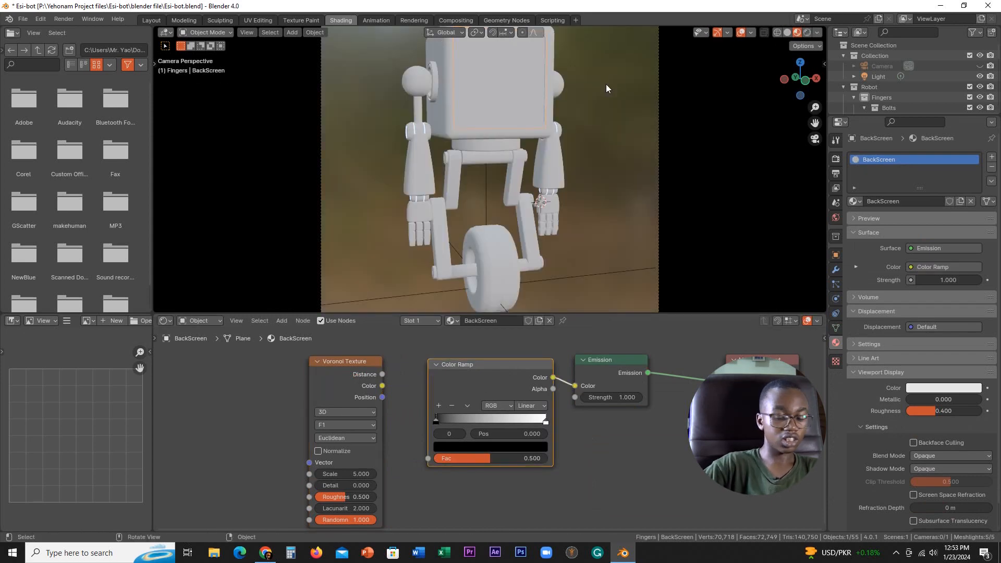
key("KP_Divide")
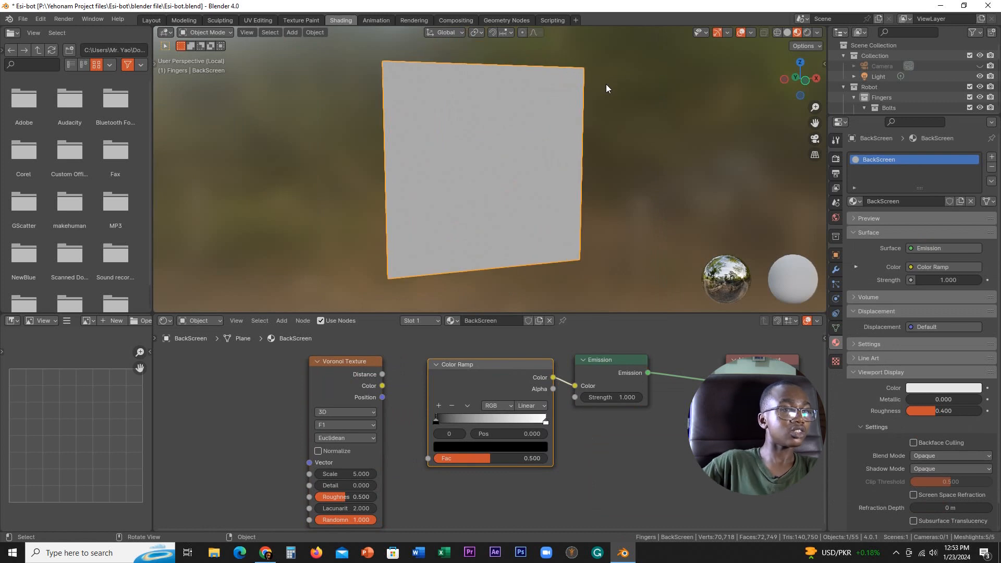
middle_click_drag(606, 84, 537, 224)
left_click(493, 376, "ctrl+shift")
scroll(536, 205, "down", 5)
left_click(589, 365, "ctrl+shift")
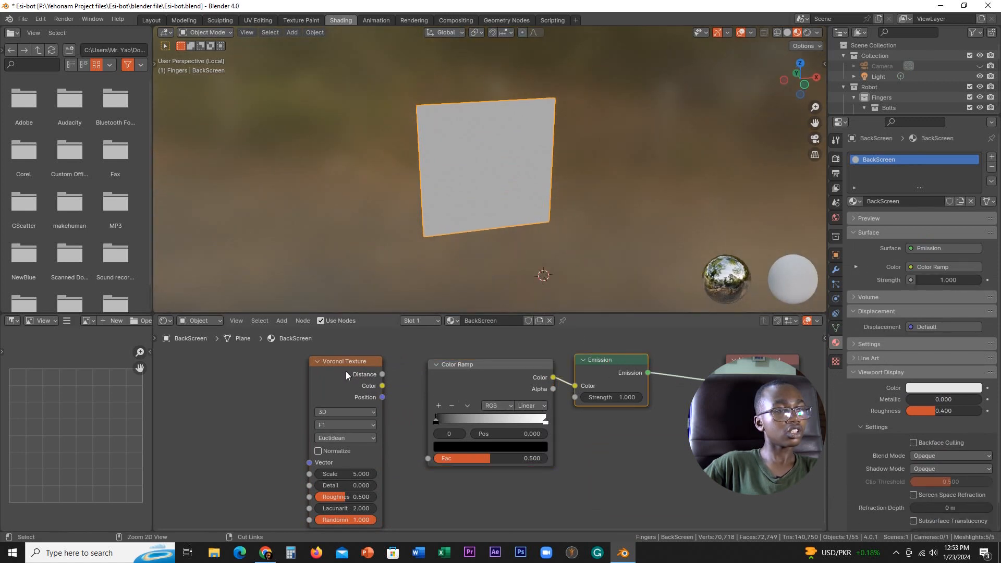
Connect the Voronoi Texture's Distance output to the Color Ramp's Fac input and check the pattern on the back screen
left_click_drag(383, 375, 428, 459)
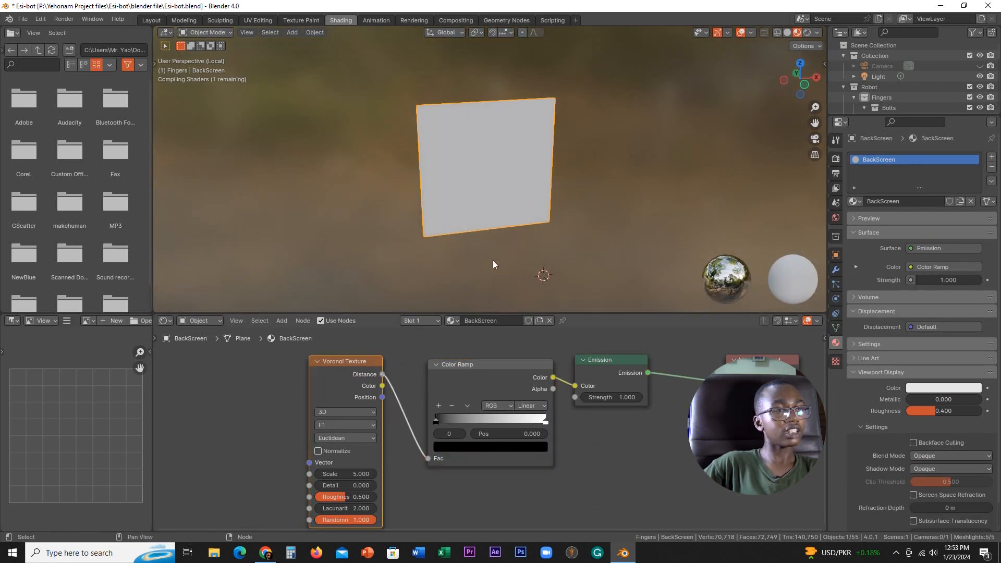
scroll(512, 217, "down", 1)
scroll(526, 221, "up", 4)
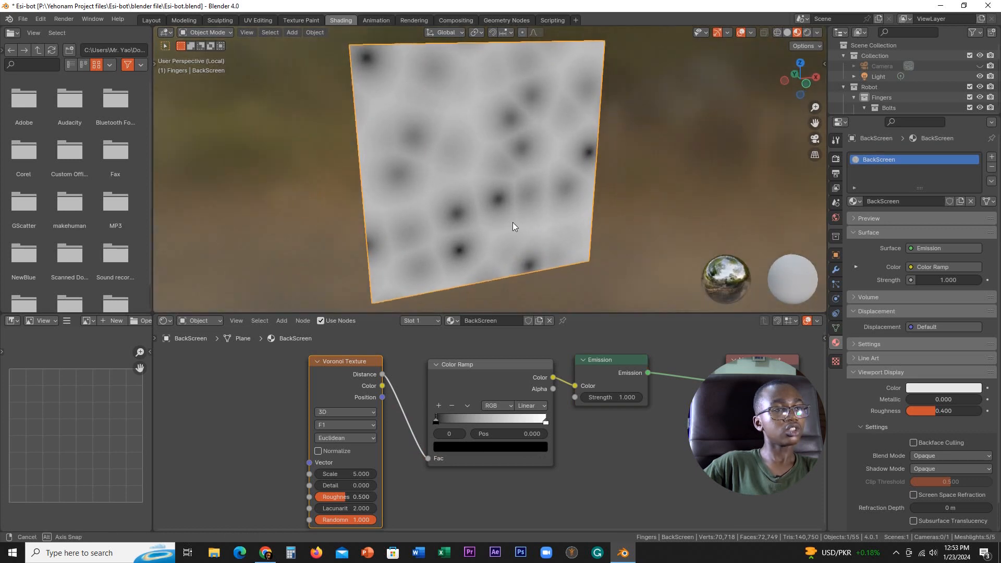
scroll(484, 236, "up", 3)
Set the Voronoi Texture's Scale to 17.300
middle_click_drag(359, 458, 369, 428)
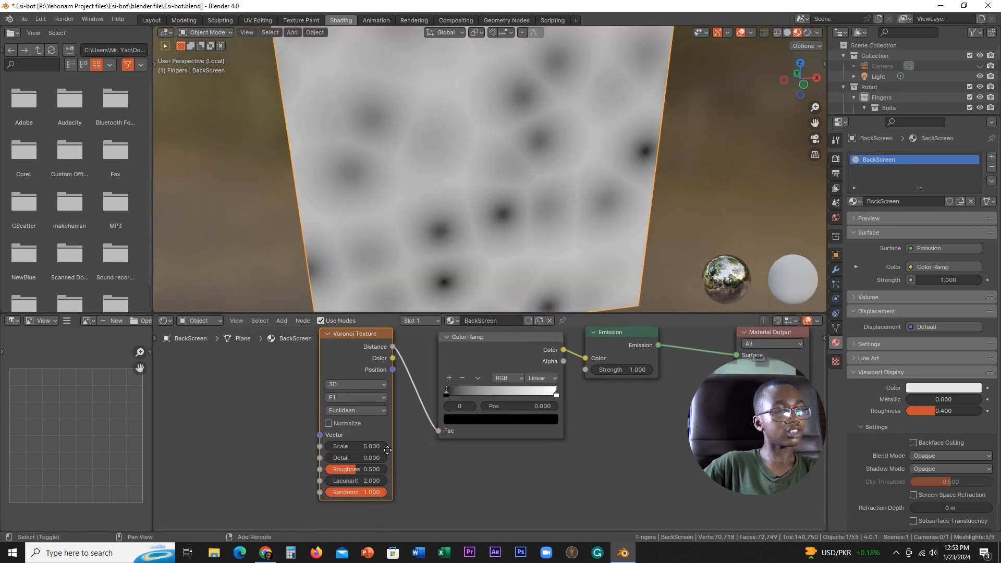
scroll(477, 156, "down", 4)
scroll(485, 178, "up", 2)
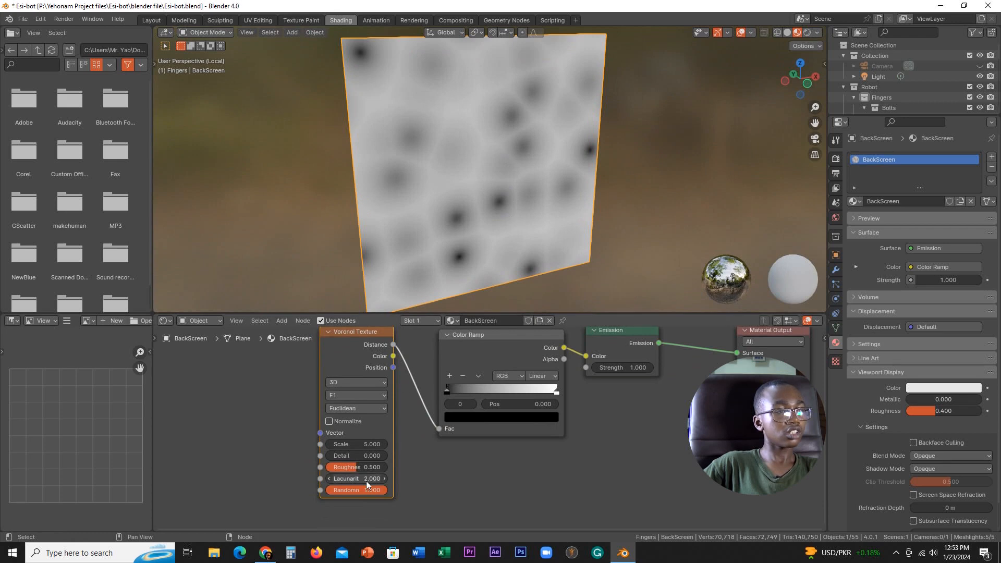
left_click_drag(364, 443, 431, 436)
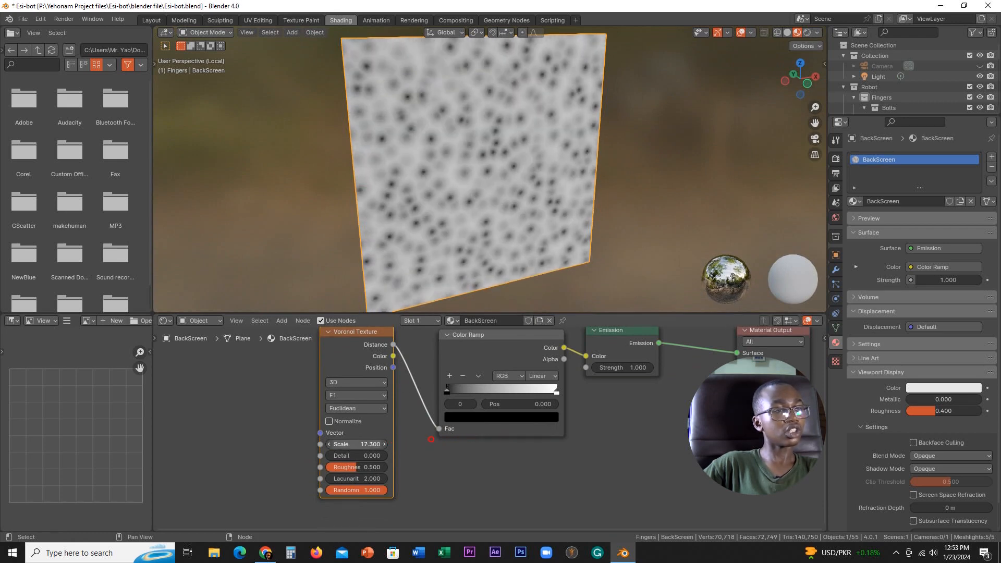
Set the Voronoi Texture's distance metric to Chebychev and inspect the square pattern up close
left_click(365, 395)
left_click(364, 396)
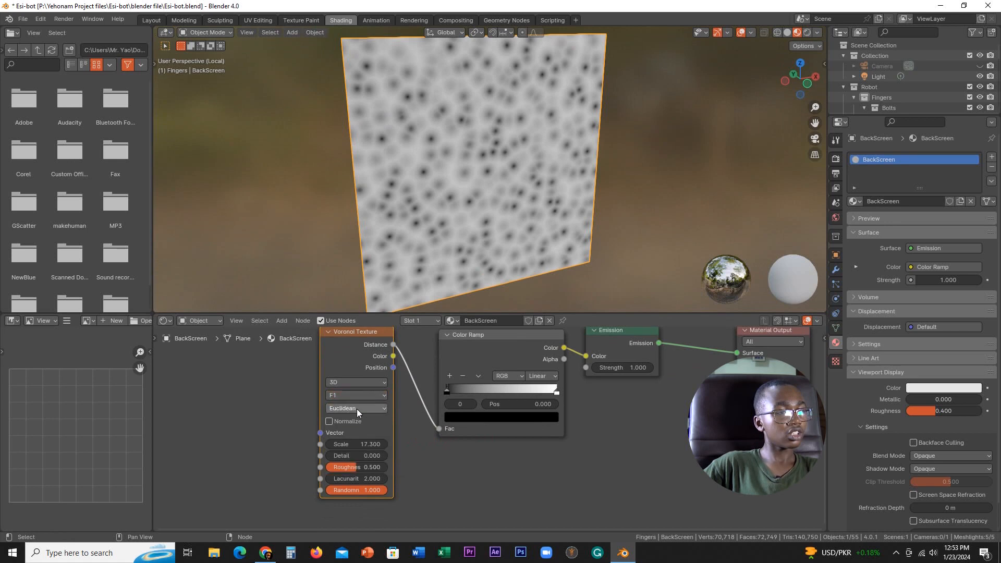
left_click(357, 408)
left_click(357, 457)
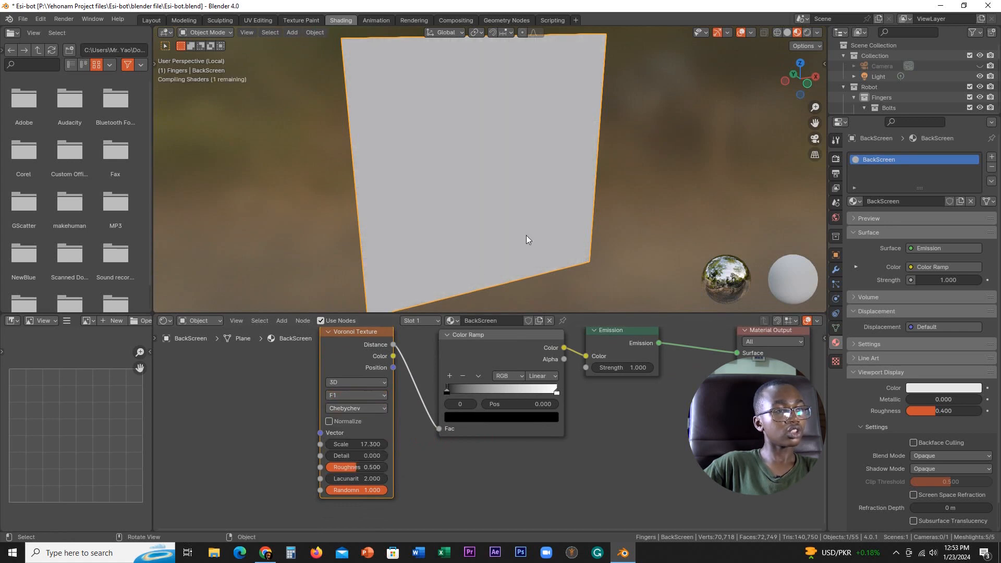
mouse_move(527, 236)
middle_mouse_down()
mouse_move(540, 232)
mouse_move(522, 236)
middle_mouse_up()
scroll(522, 237, "up", 6)
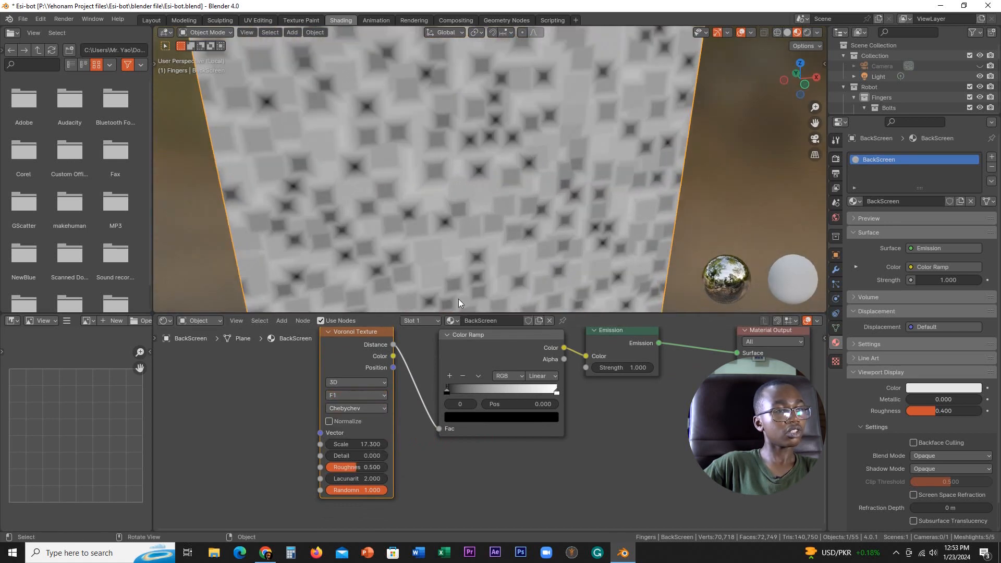
Try the F2 feature output on the Voronoi Texture, and settle on Smooth F1
left_click(340, 395)
left_click(346, 438)
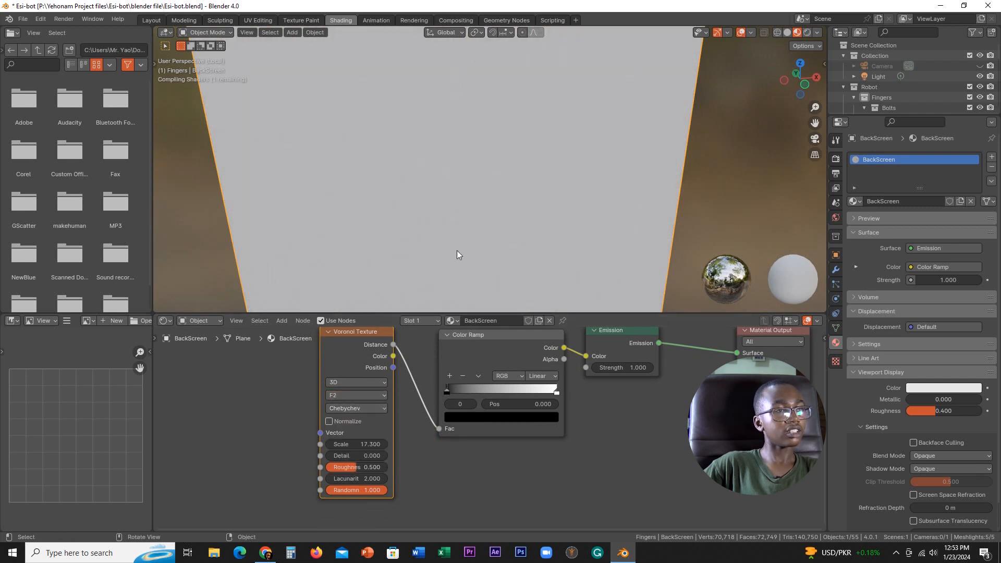
scroll(487, 208, "down", 3)
left_click(343, 392)
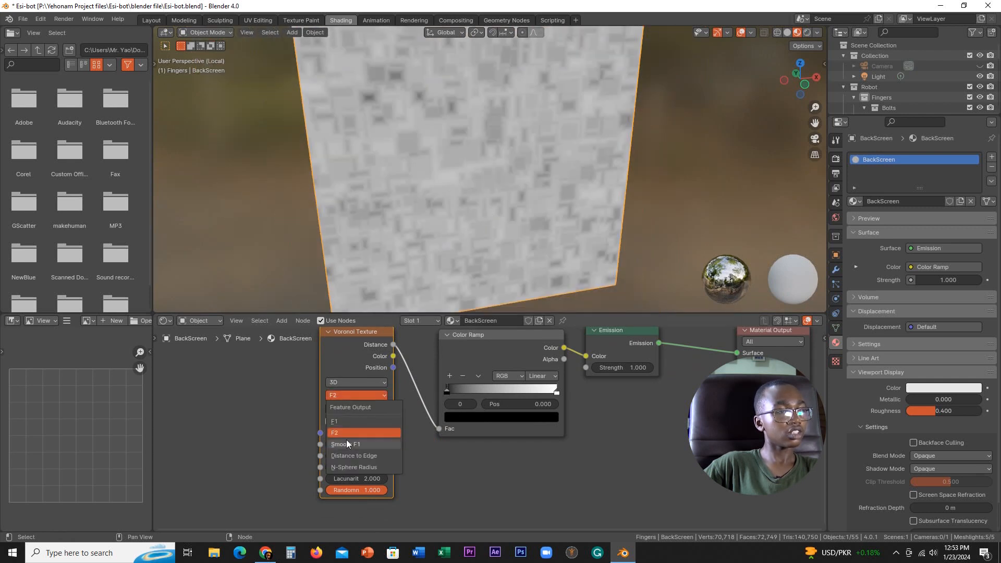
left_click(353, 448)
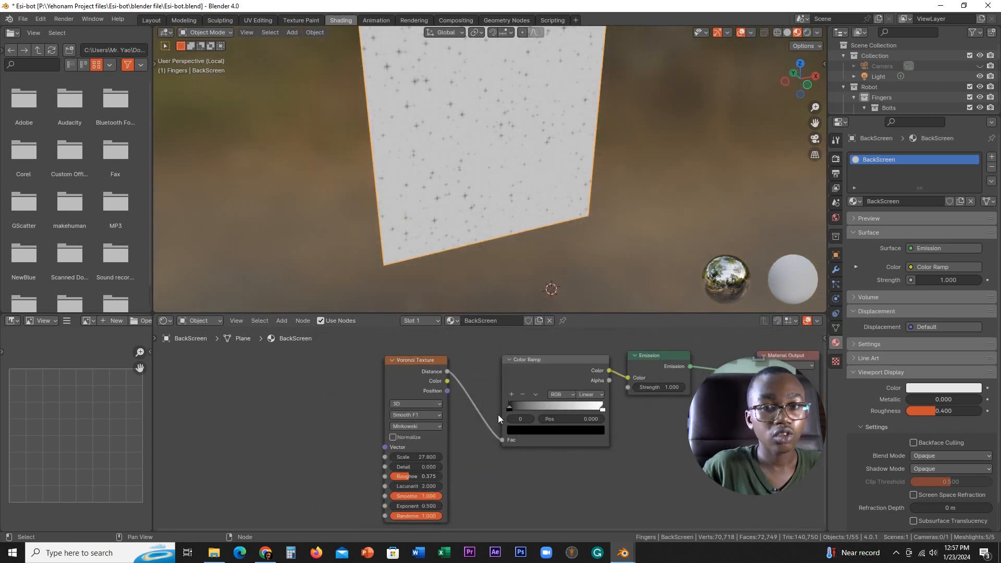
Examine the star-like pattern on the back screen and switch to the window with the Hover-Bot file for reference
scroll(487, 415, "down", 1)
middle_click_drag(470, 418, 497, 408)
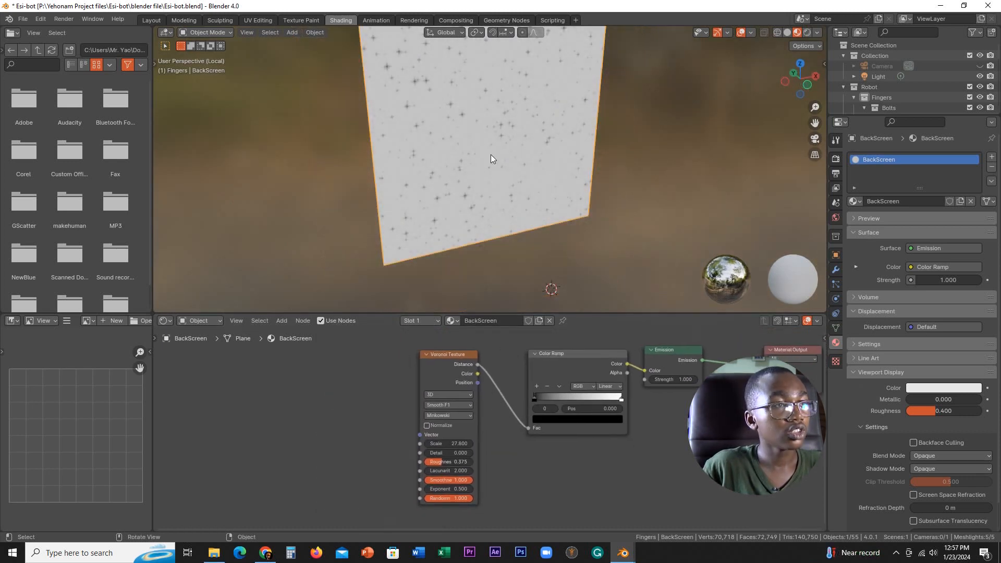
middle_click_drag(490, 154, 524, 219)
scroll(523, 215, "up", 1)
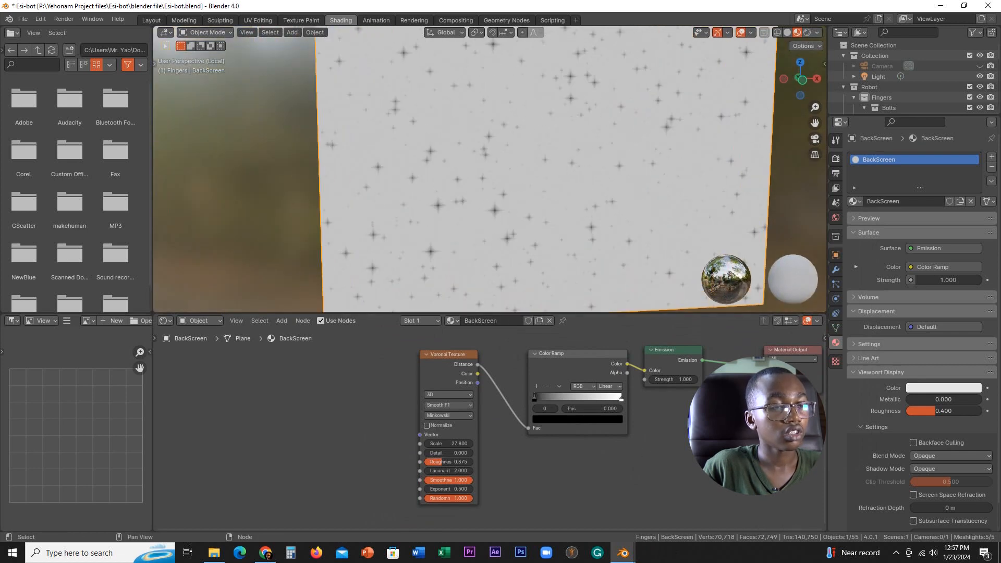
mouse_move(622, 553)
left_click(690, 514)
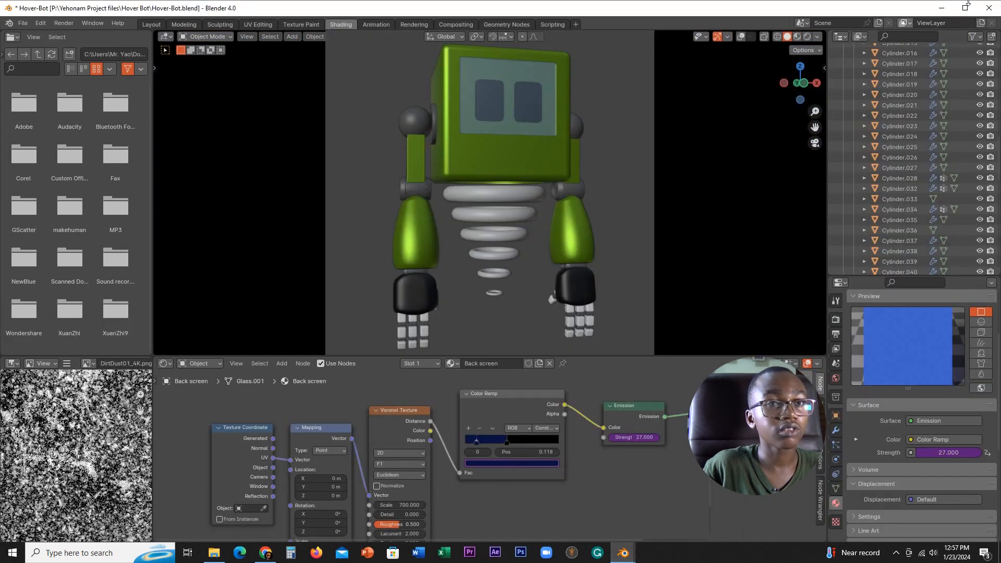
Close the Hover-Bot file without saving its changes
left_click(989, 7)
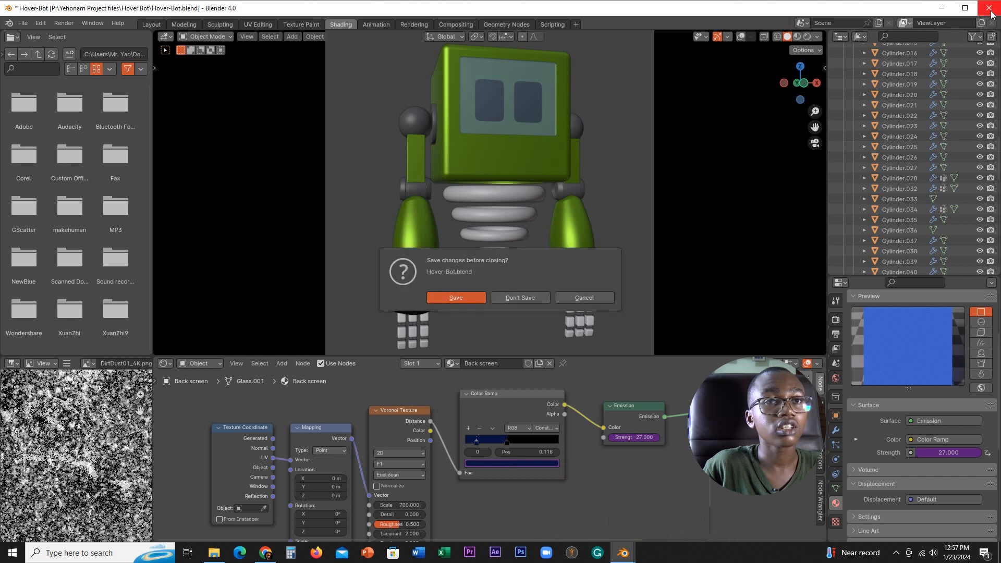
left_click(510, 293)
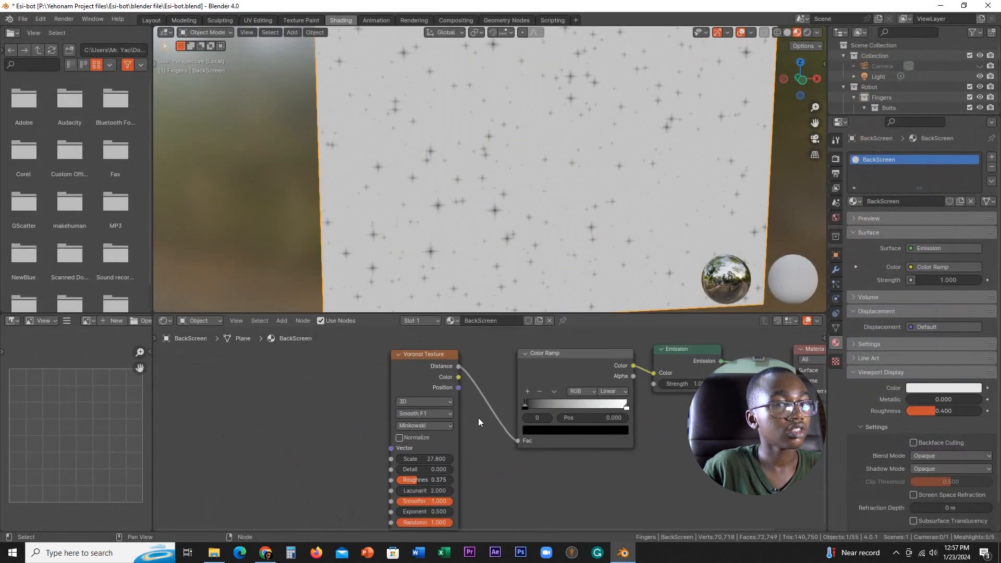
Set the Voronoi Texture's dimensions to 2D and check the pattern on the back screen
scroll(474, 437, "up", 2)
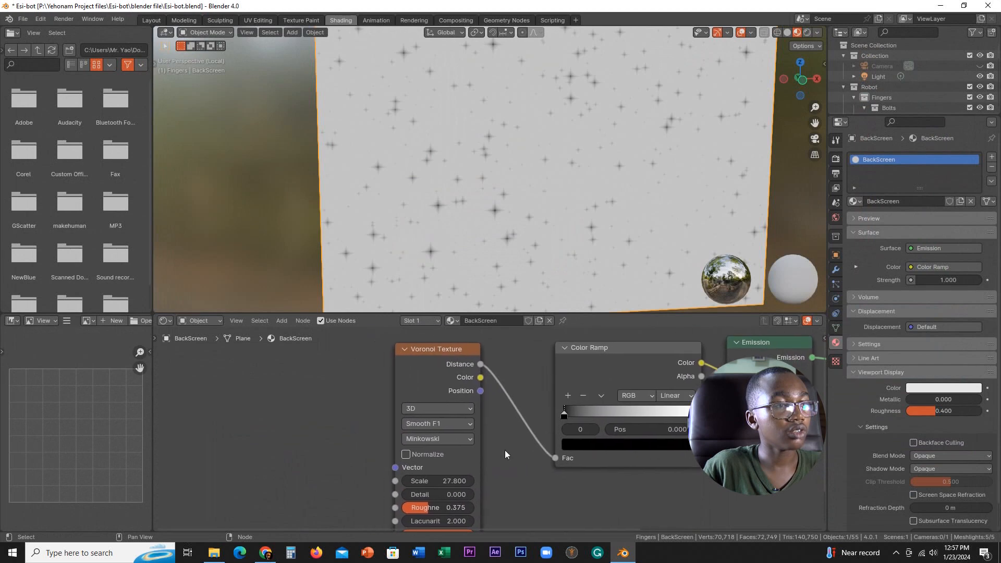
left_click(436, 409)
left_click(417, 454)
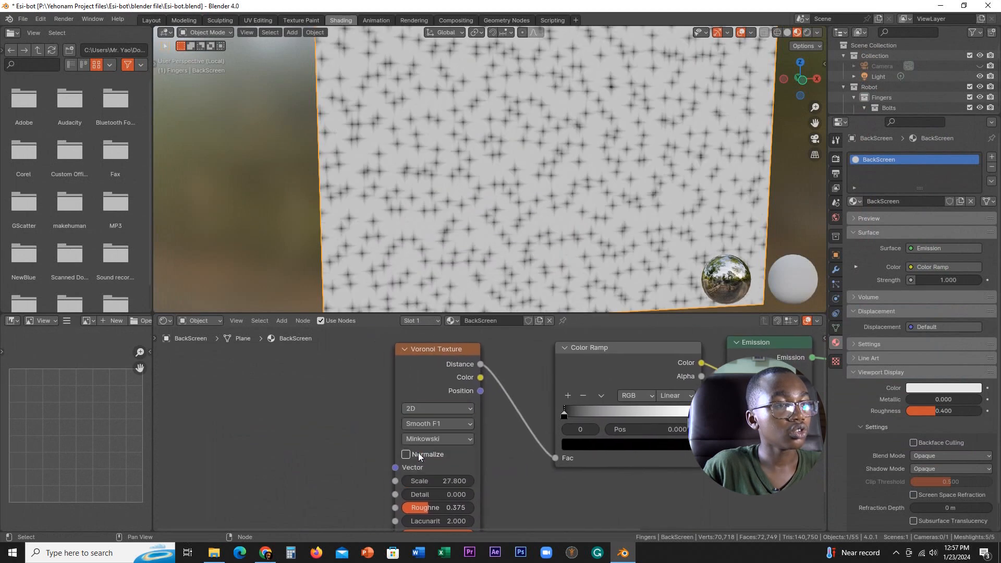
scroll(534, 234, "down", 3)
middle_click_drag(534, 233, 530, 239)
scroll(530, 240, "up", 1)
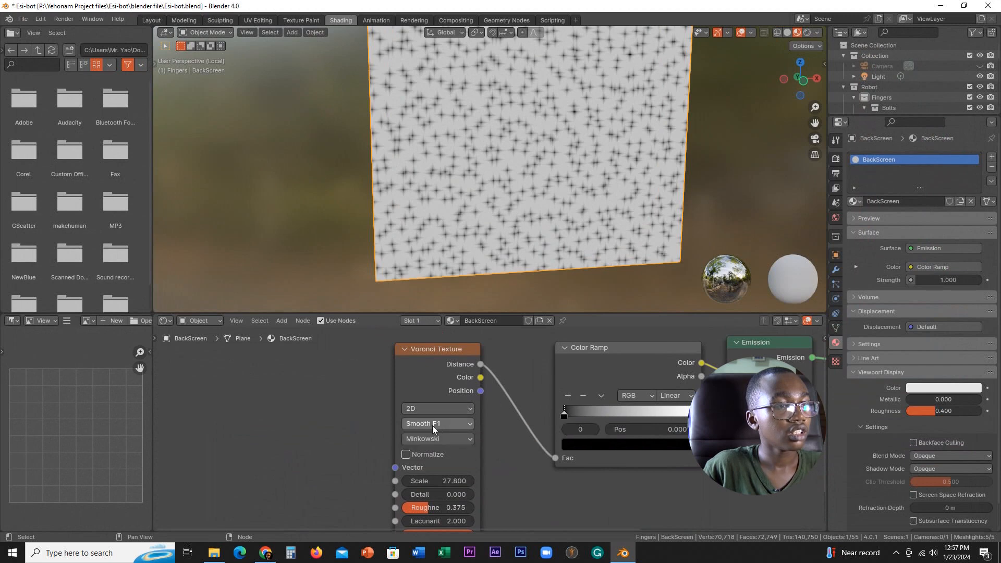
Keep the Voronoi Texture's feature output at Smooth F1 and set its distance metric to Euclidean
left_click(433, 424)
left_click(433, 427)
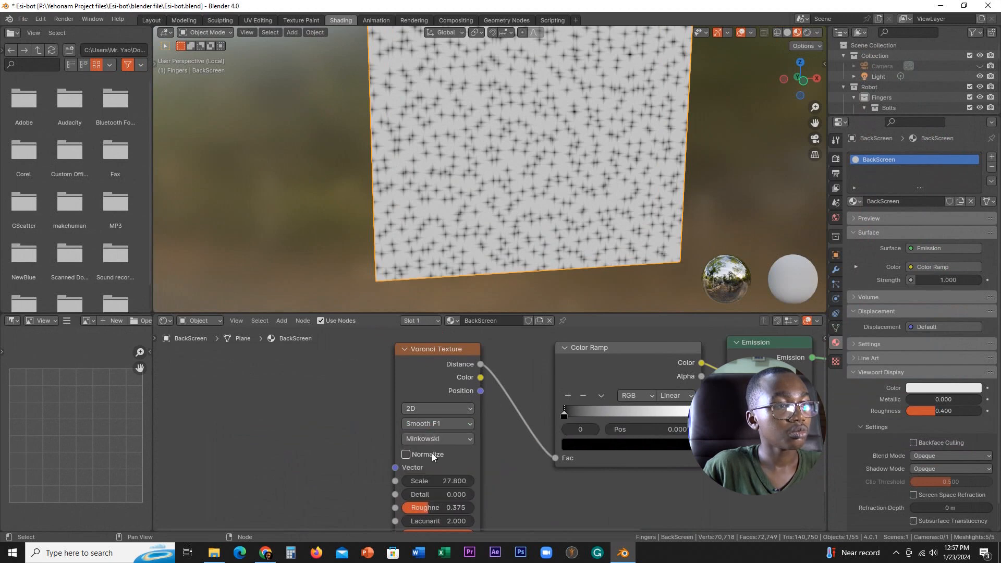
left_click(434, 438)
left_click(433, 470)
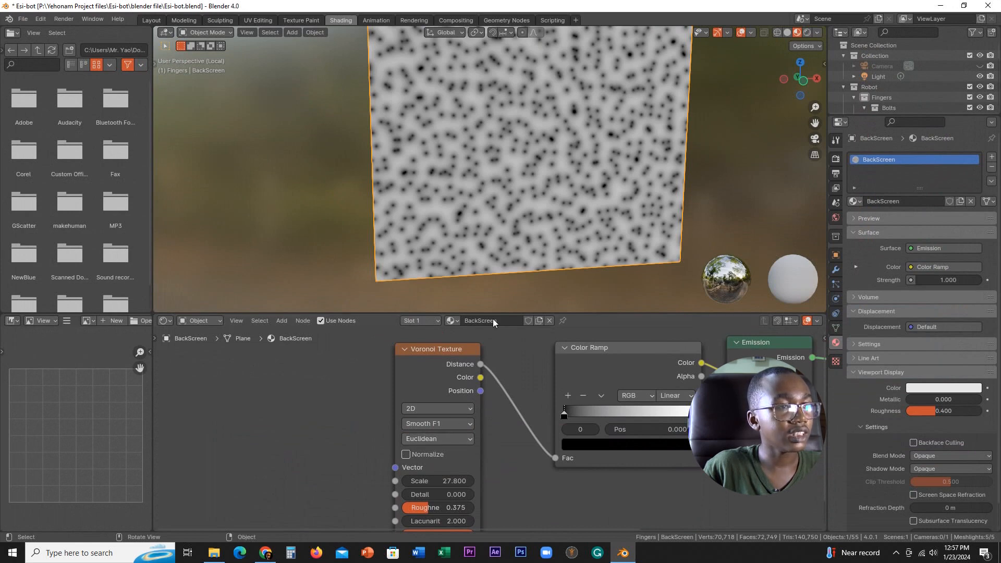
middle_click_drag(514, 245, 542, 176)
Set the Voronoi Texture's Randomness, Roughness and Lacunarity to 0.000
middle_click_drag(464, 504, 474, 429)
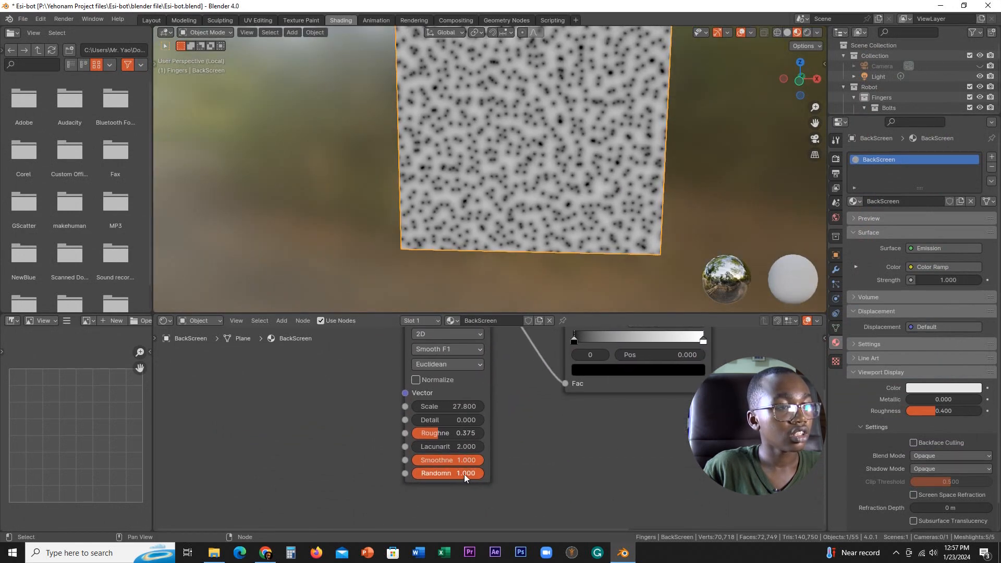
left_click_drag(470, 471, 412, 472)
middle_click_drag(522, 224, 572, 189)
scroll(547, 197, "up", 2)
left_click_drag(443, 433, 473, 118)
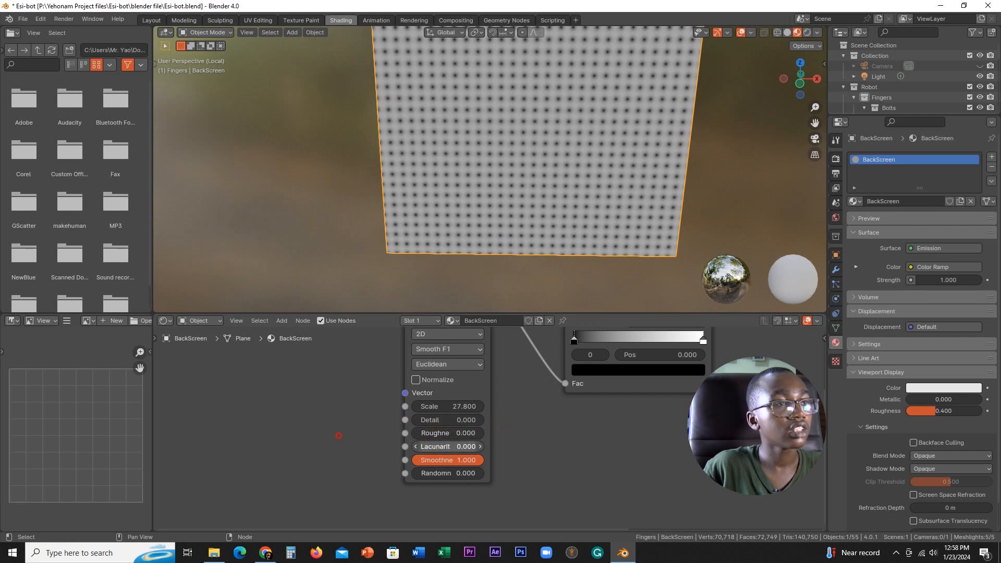
Move the Color Ramp's black stop to position 0.327 to turn the pattern into black dots
middle_click_drag(584, 415, 545, 498)
scroll(545, 499, "up", 2)
left_click_drag(535, 417, 591, 419)
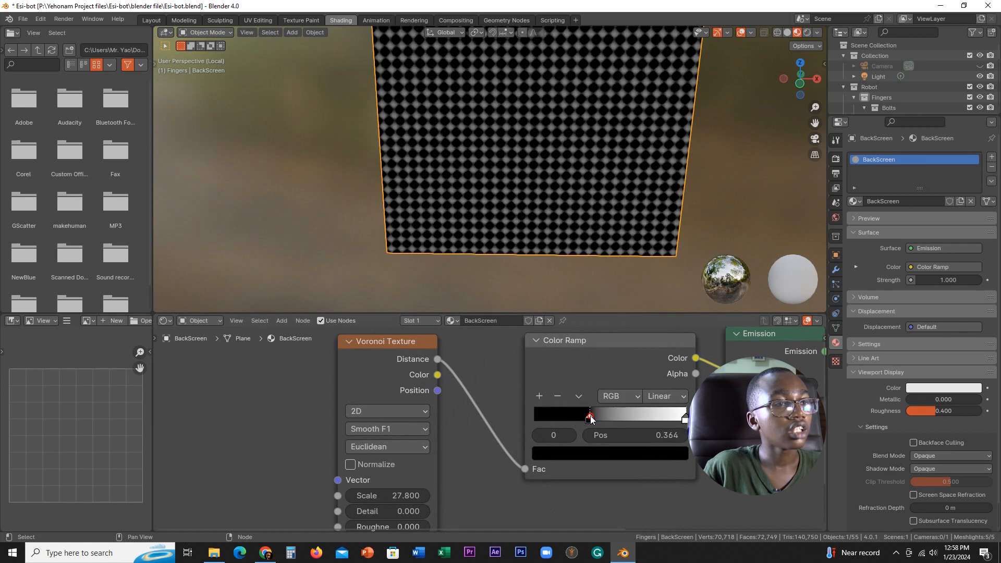
scroll(572, 229, "up", 6)
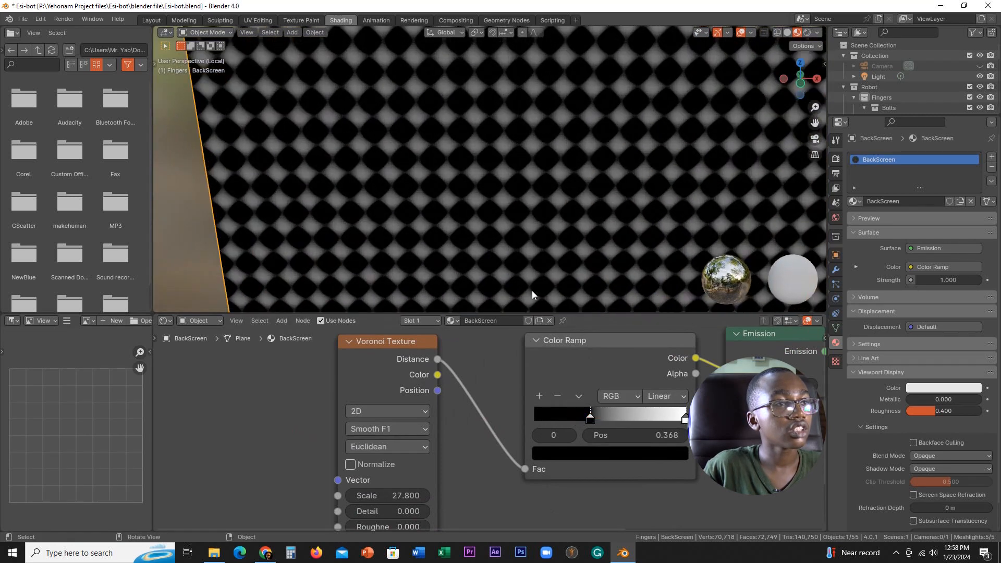
middle_click_drag(532, 290, 537, 242)
left_click_drag(593, 418, 587, 419)
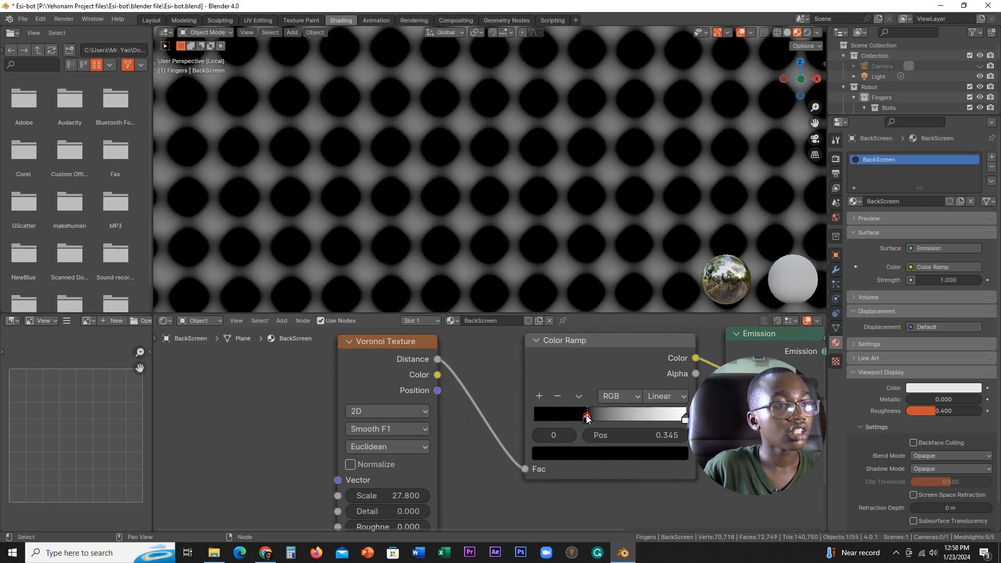
Move the Color Ramp's white stop to position 0.345 to sharpen the dot edges, and inspect the back screen
left_click_drag(685, 418, 588, 416)
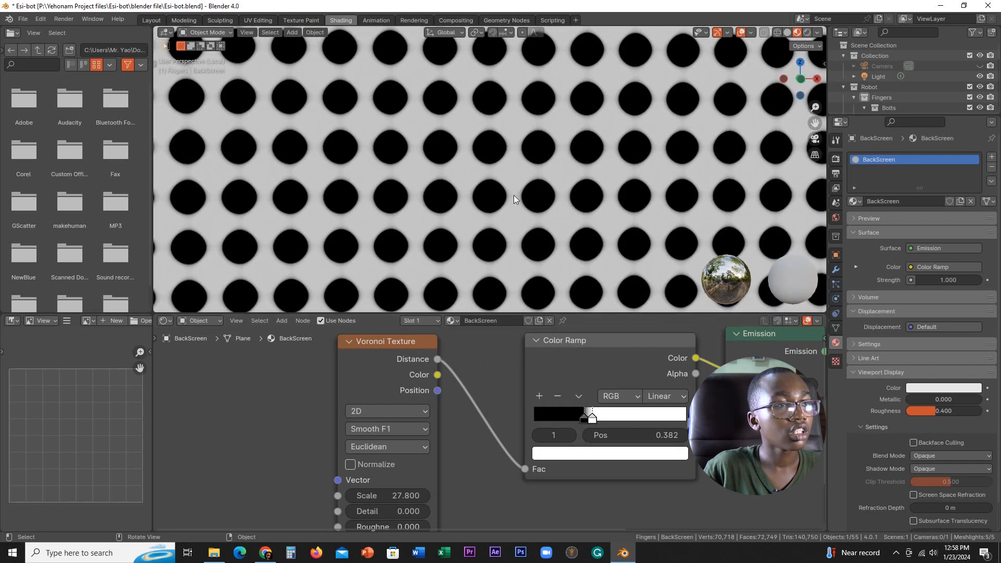
scroll(514, 220, "up", 5)
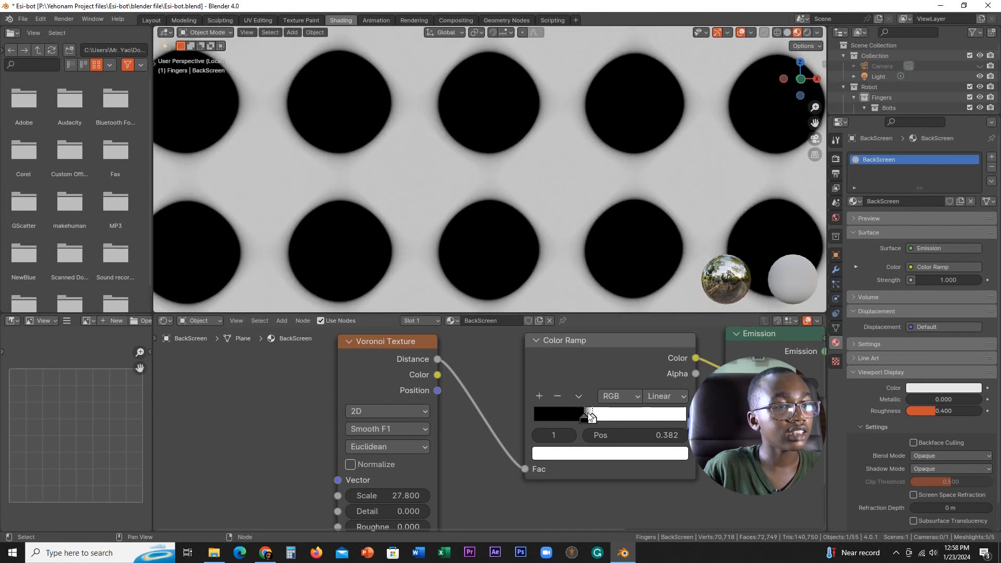
left_click_drag(592, 417, 586, 417)
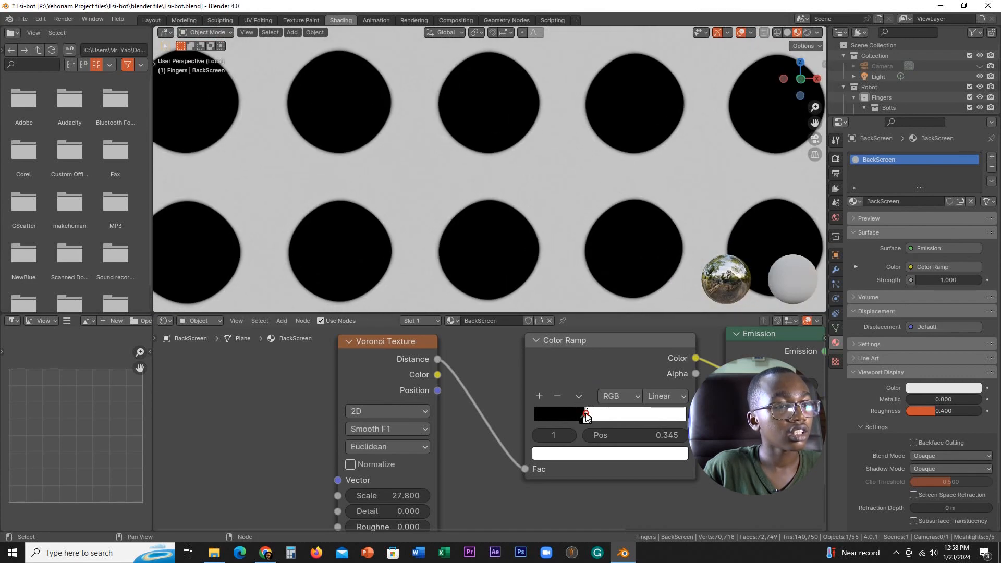
scroll(524, 223, "down", 10)
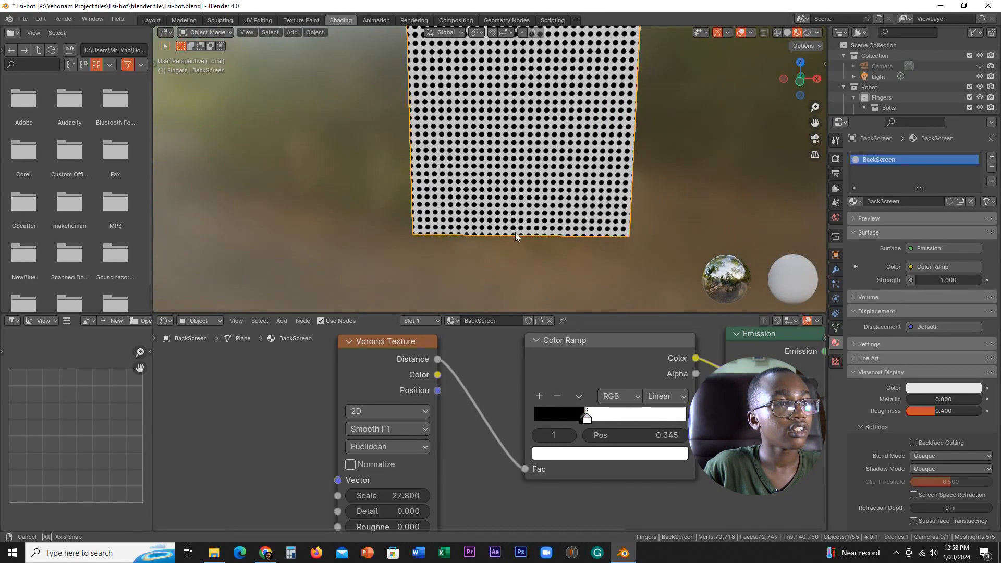
middle_click_drag(515, 233, 557, 187)
scroll(561, 182, "down", 3)
scroll(565, 198, "up", 4)
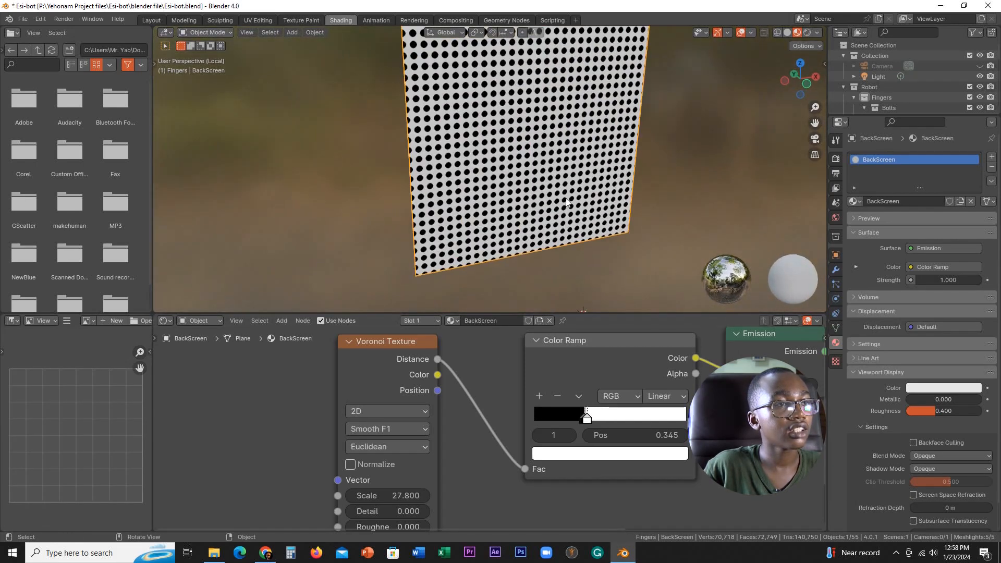
scroll(520, 240, "up", 3)
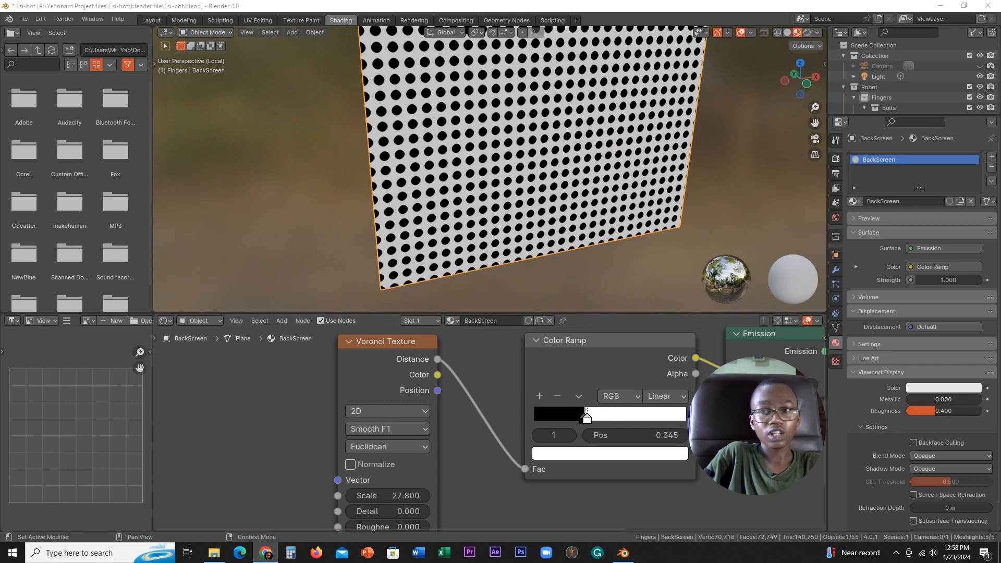
Switch to Chrome and search Google for "female colour palette"
key("alt+Tab")
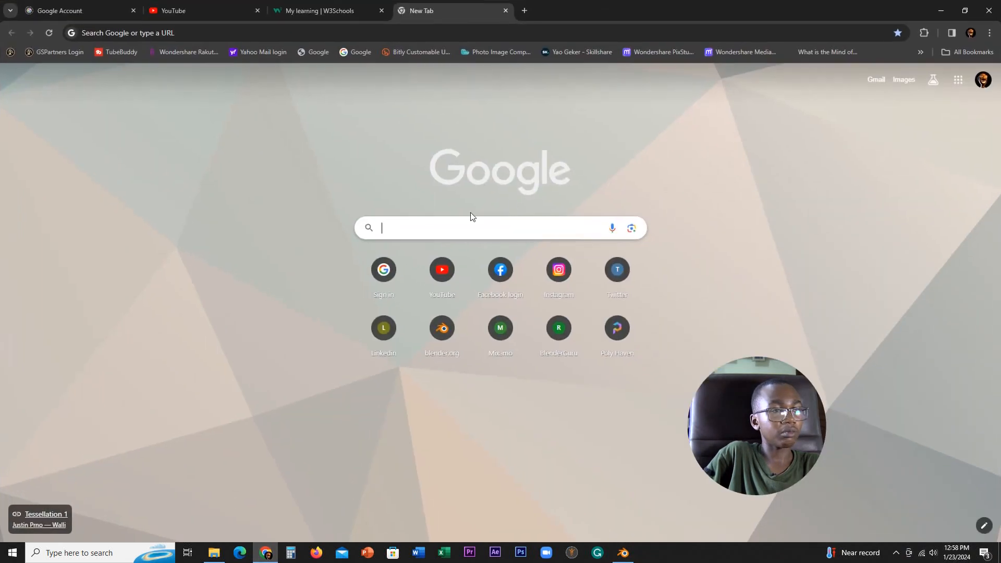
left_click(411, 230)
type("f")
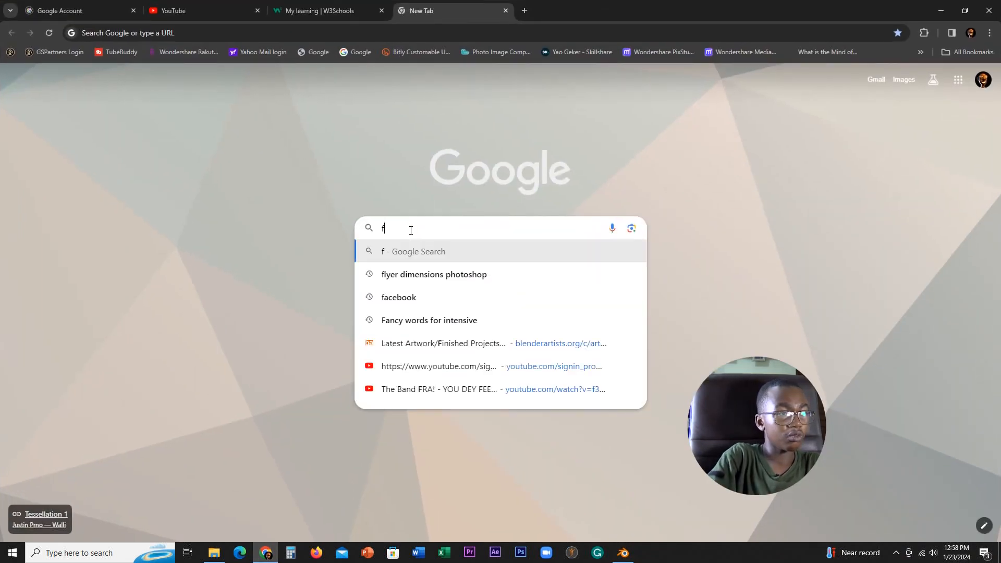
type("em")
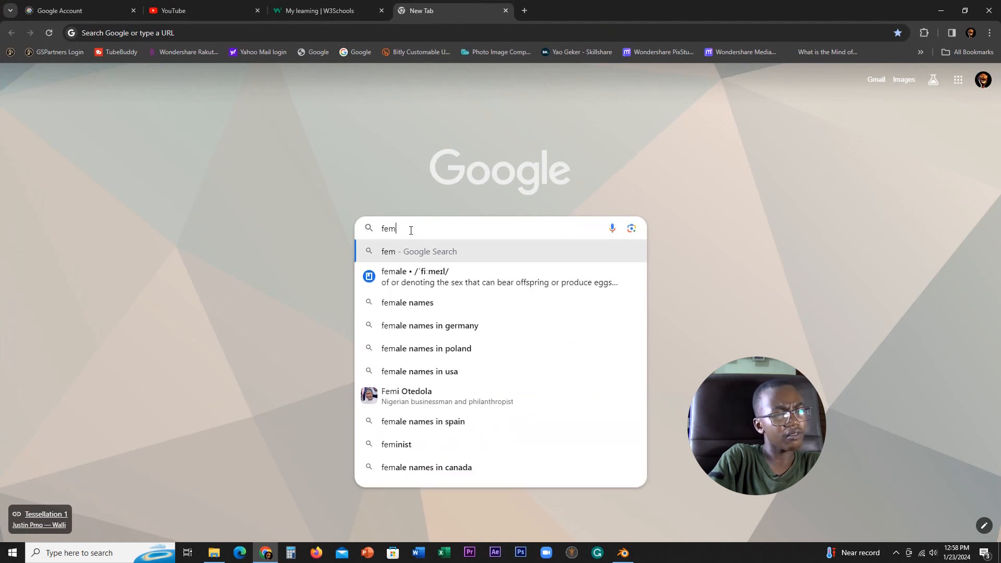
type("ale colou")
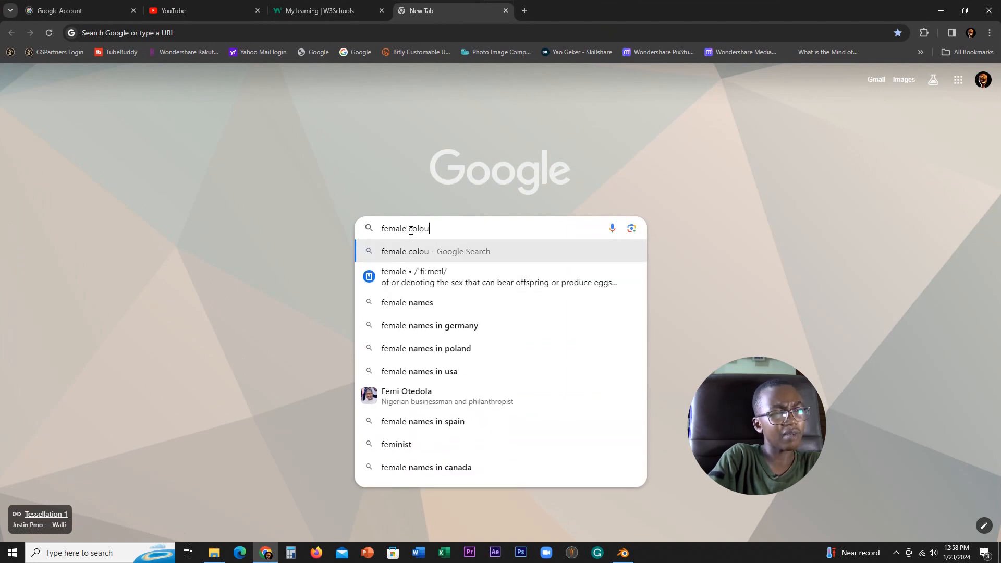
type("r palle")
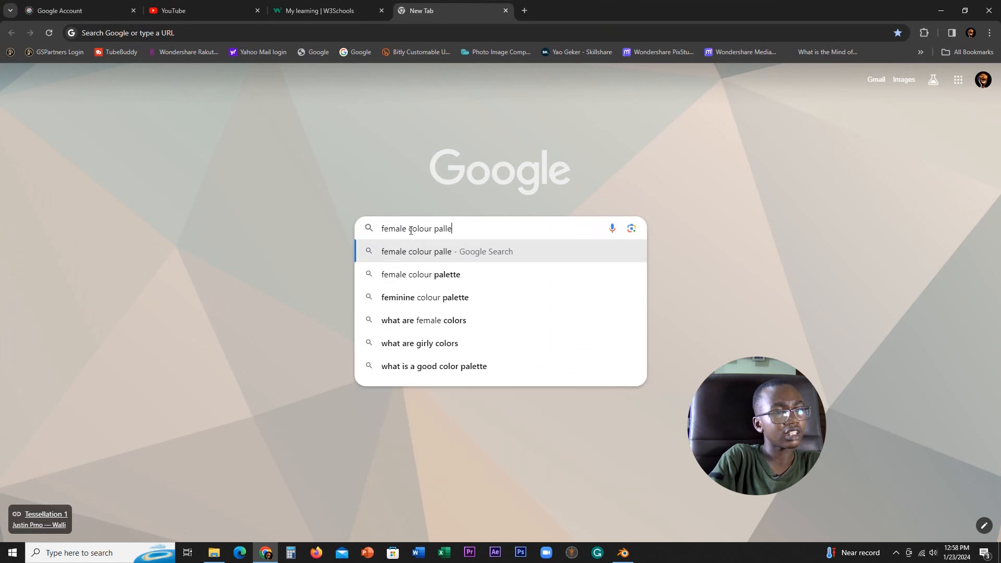
type("tte")
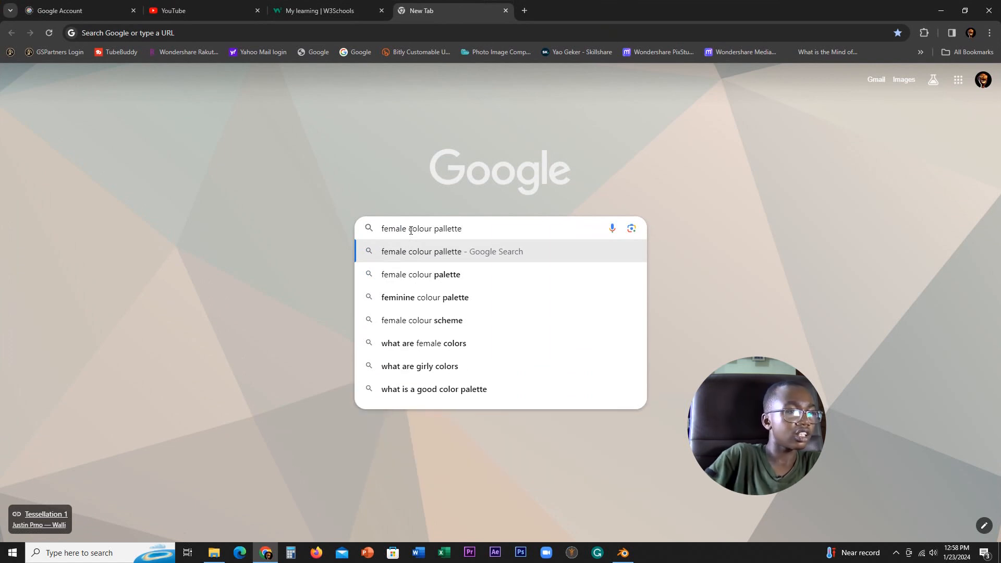
left_click(433, 276)
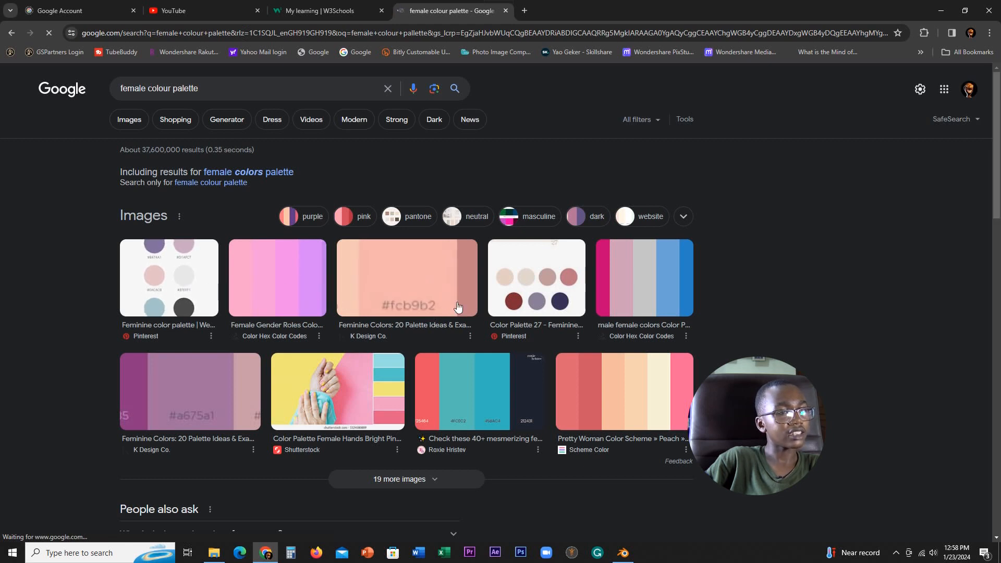
Open the Female Gender Roles colour palette on color-hex and look through its colours
left_click(277, 326)
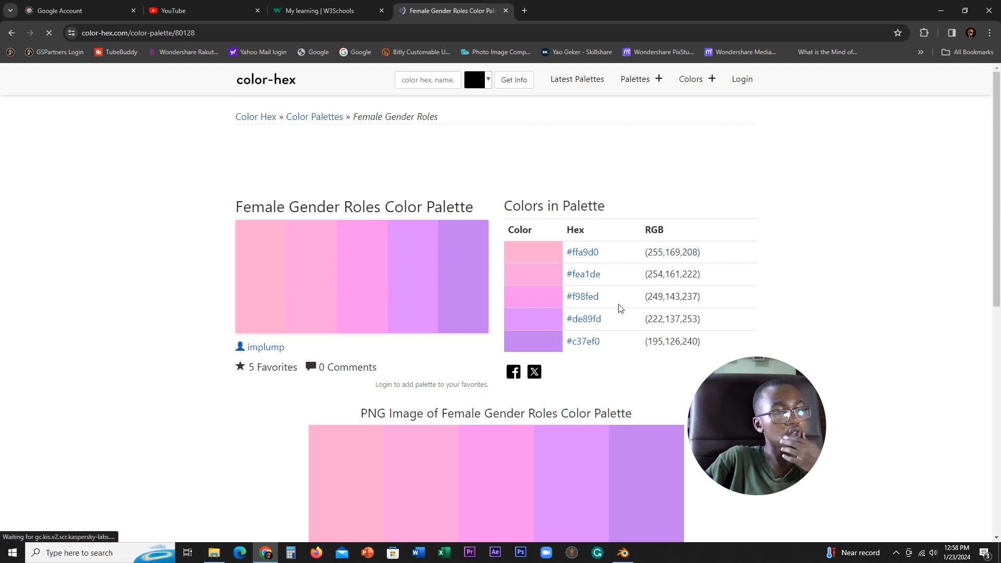
scroll(572, 316, "down", 7)
scroll(567, 311, "up", 2)
scroll(566, 316, "down", 1)
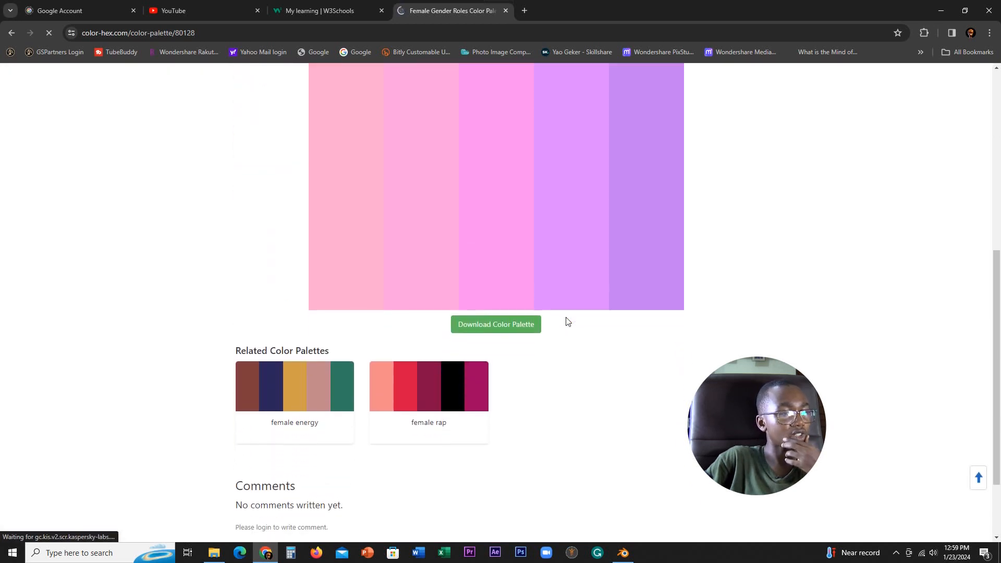
scroll(591, 357, "up", 4)
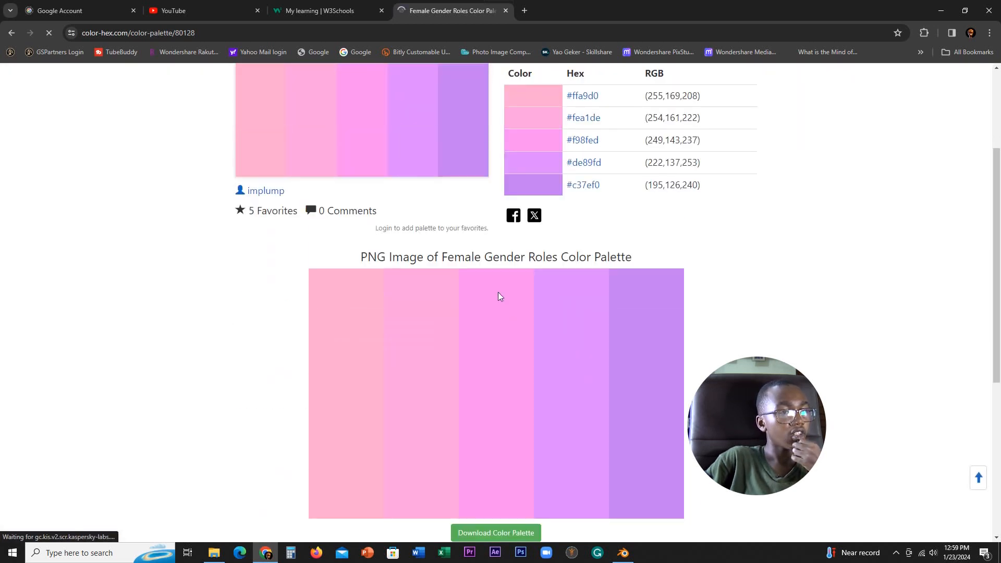
scroll(604, 270, "up", 3)
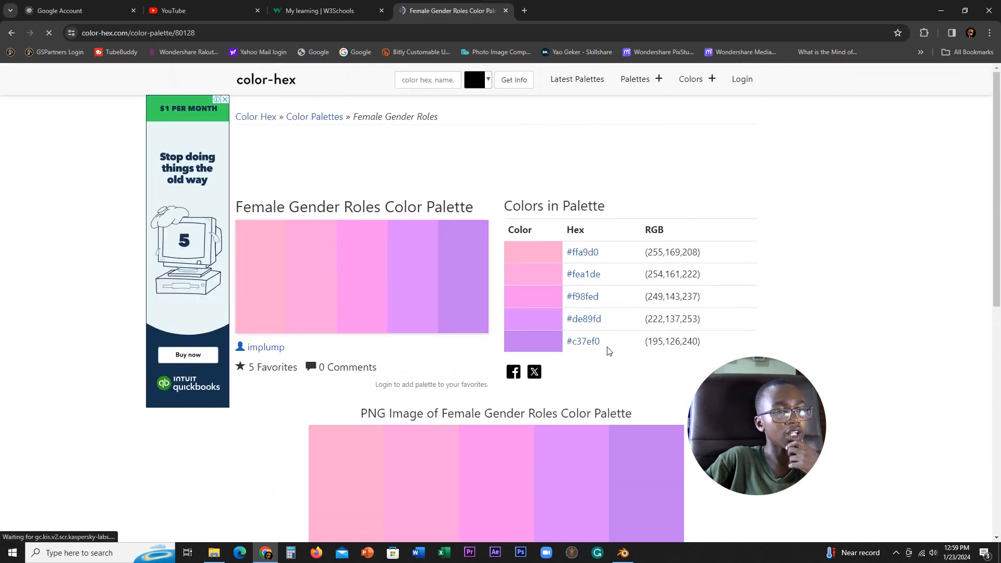
Copy the palette's purple hex code c37ef0 and switch back to Blender
left_click_drag(599, 343, 572, 353)
key("ctrl+c")
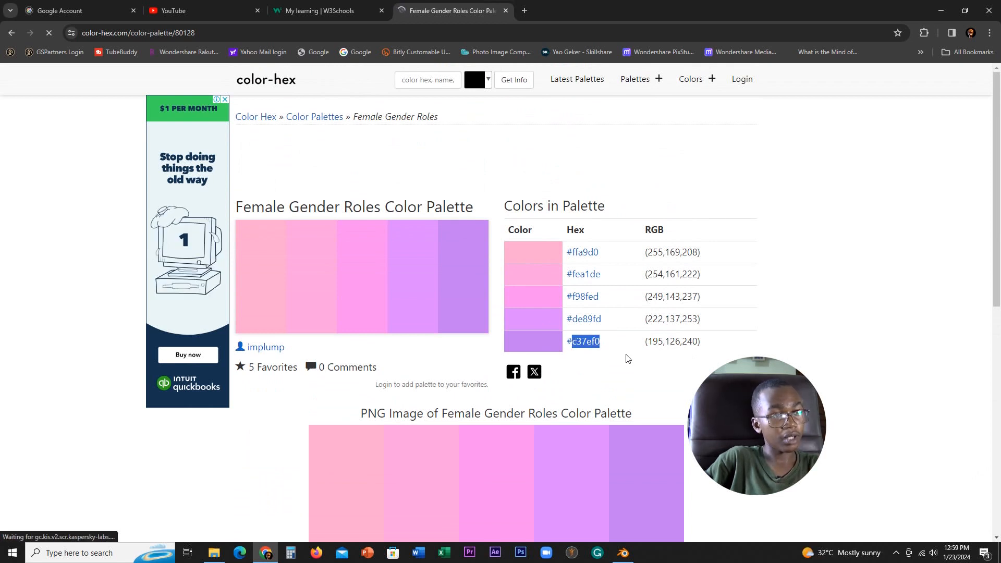
left_click(623, 552)
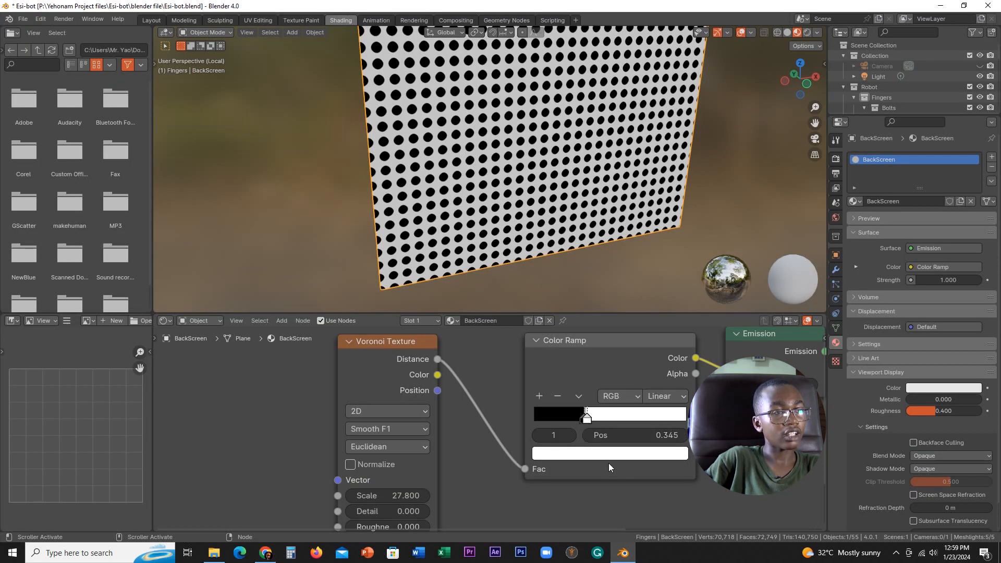
Set the Color Ramp's black stop to the hex colour c37ef0 and inspect the dots on the back screen
left_click(584, 417)
middle_click_drag(454, 219, 466, 206)
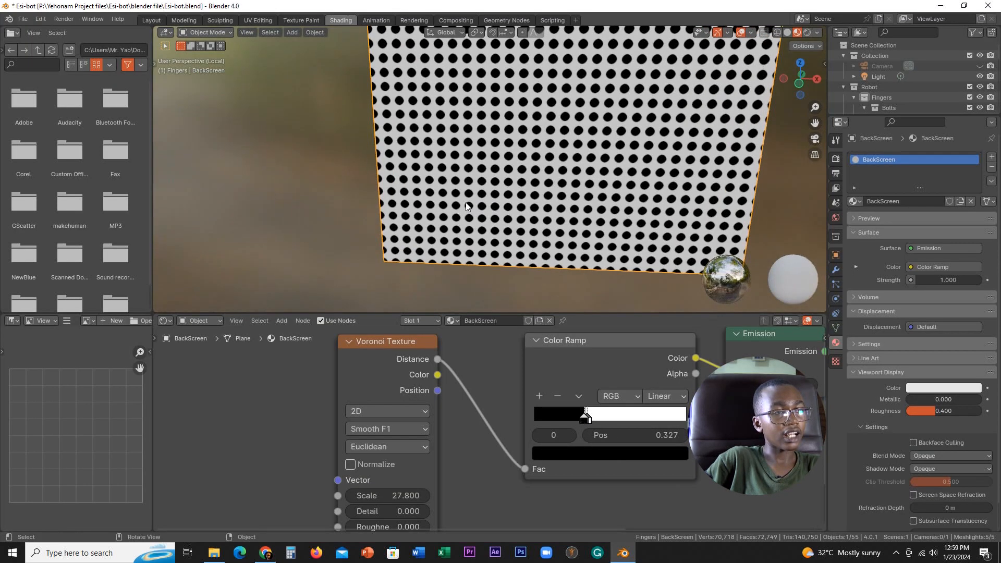
scroll(466, 206, "up", 4)
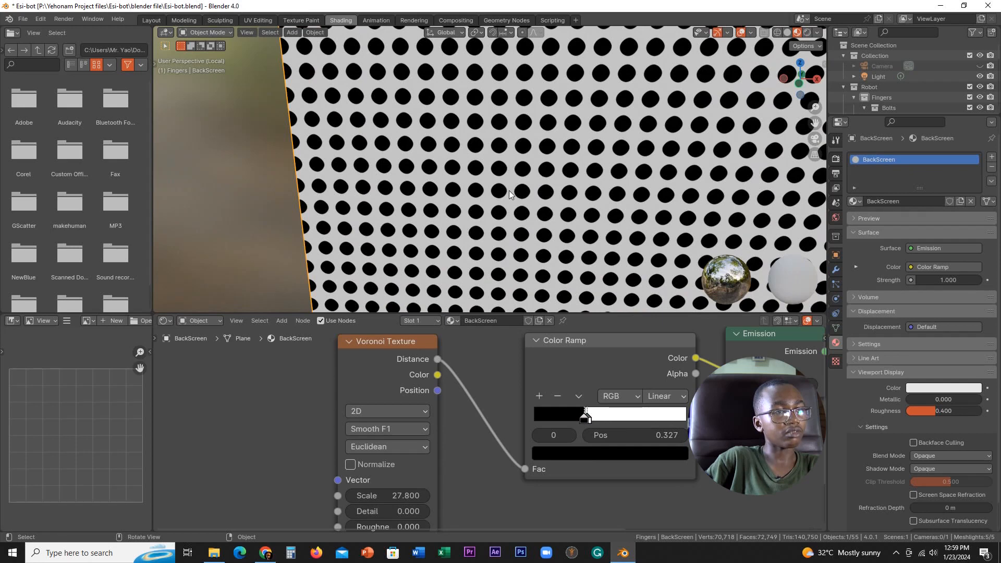
left_click(626, 453)
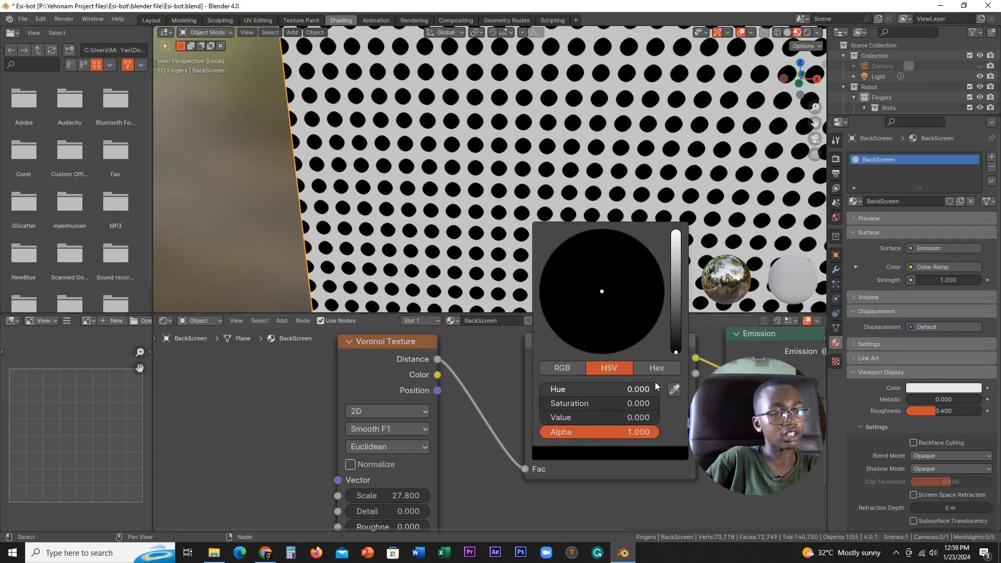
left_click(650, 368)
left_click(615, 389)
key("ctrl+v")
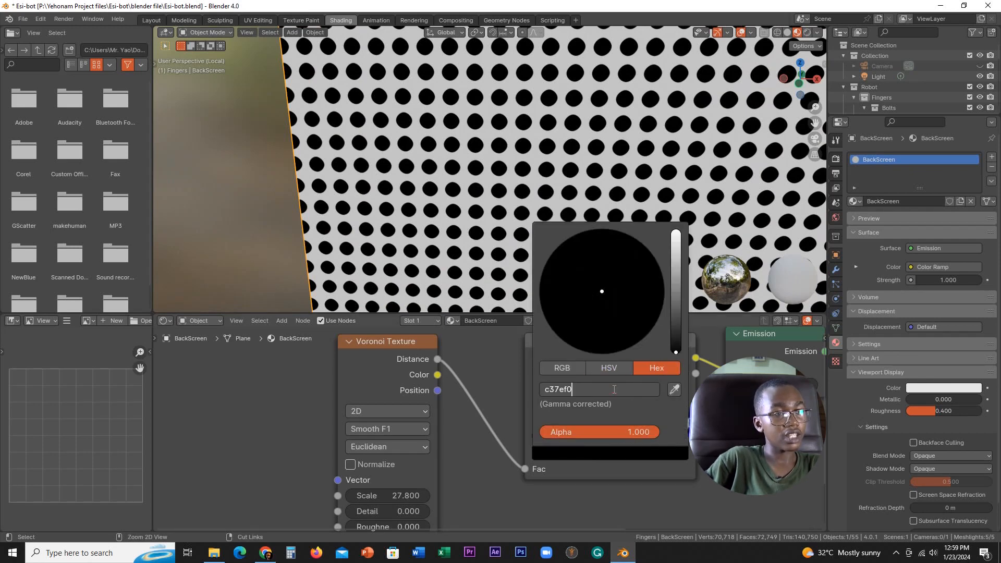
key("Return")
scroll(627, 152, "down", 4)
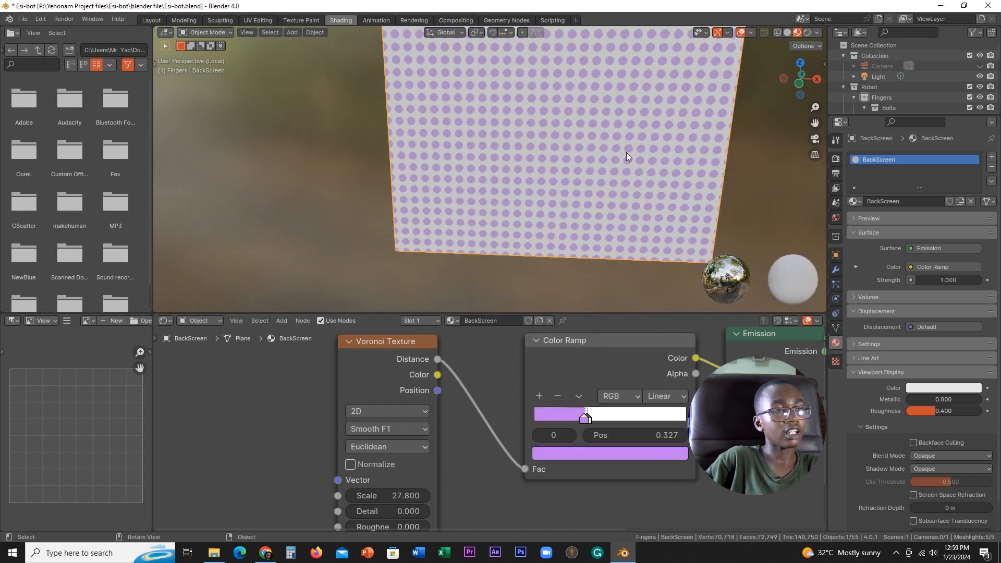
middle_click_drag(627, 152, 551, 222)
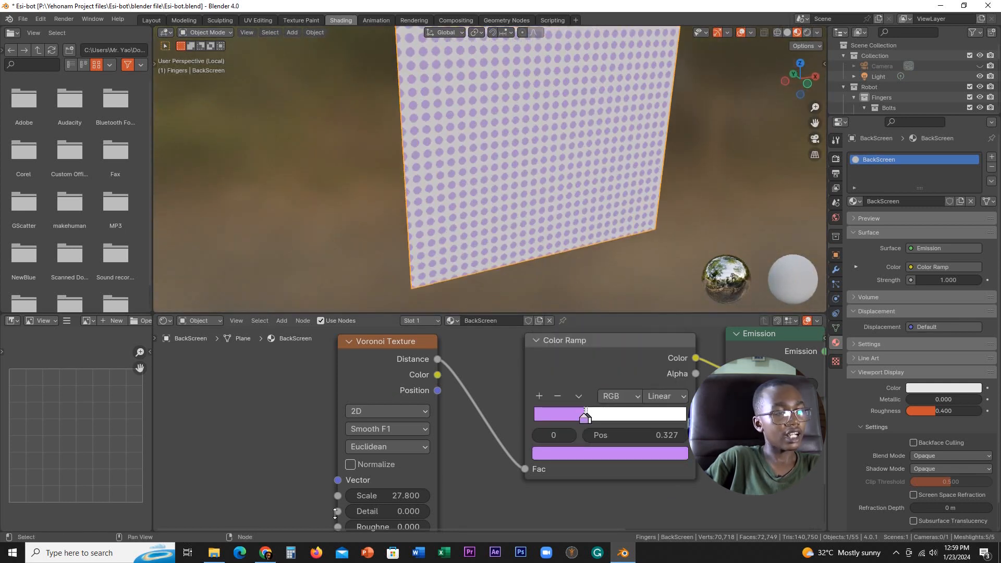
Raise the Voronoi Texture's Scale to 86.8 and the Emission Strength to 4.1
scroll(365, 485, "down", 1)
middle_click_drag(417, 472, 422, 442)
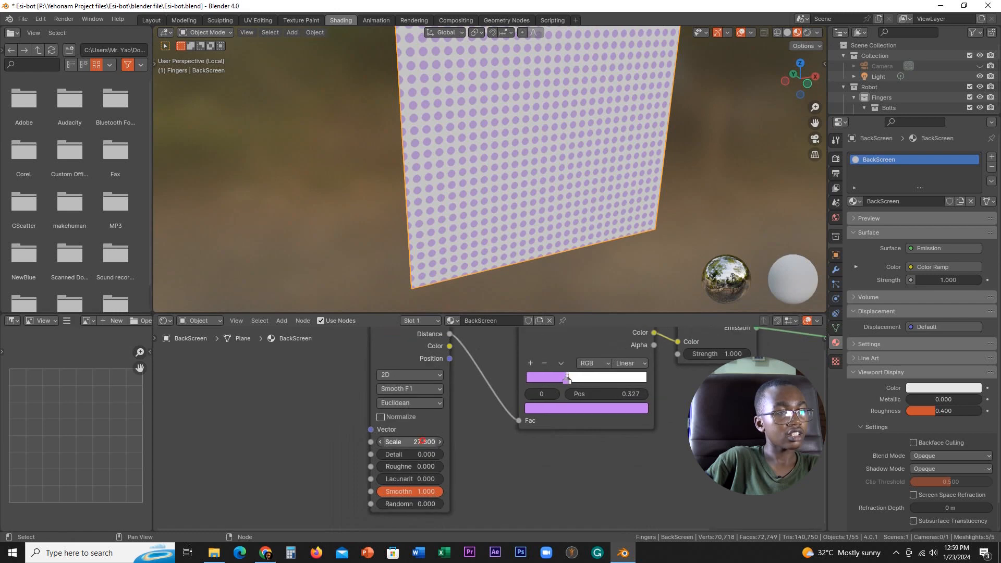
left_click_drag(423, 441, 481, 441)
mouse_move(720, 354)
left_mouse_down()
mouse_move(763, 352)
mouse_move(740, 353)
left_mouse_up()
Change the Color Ramp's purple stop to a saturated bright blue and inspect the dots up close
middle_click_drag(633, 422, 599, 459)
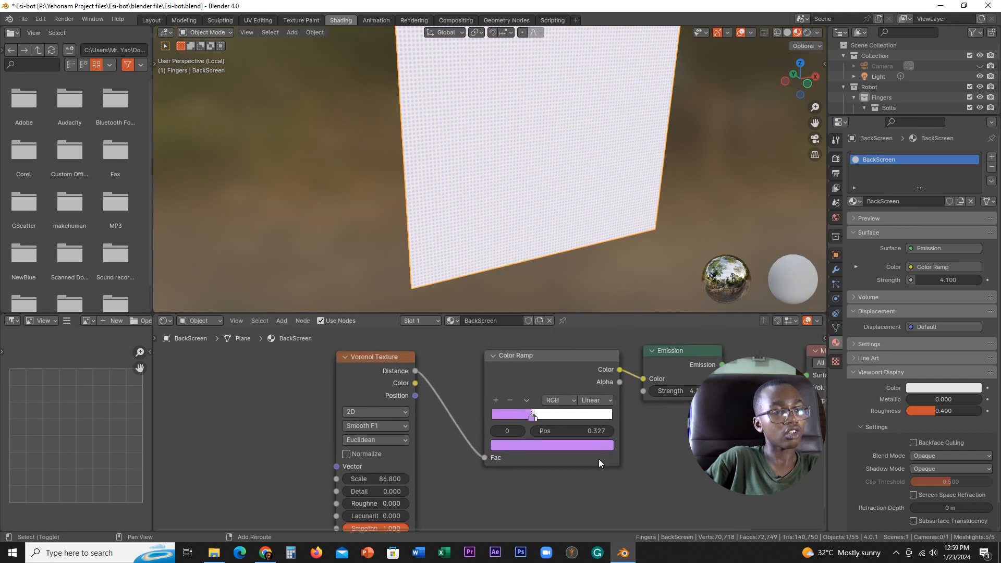
left_click(542, 446)
left_click_drag(568, 314, 574, 277)
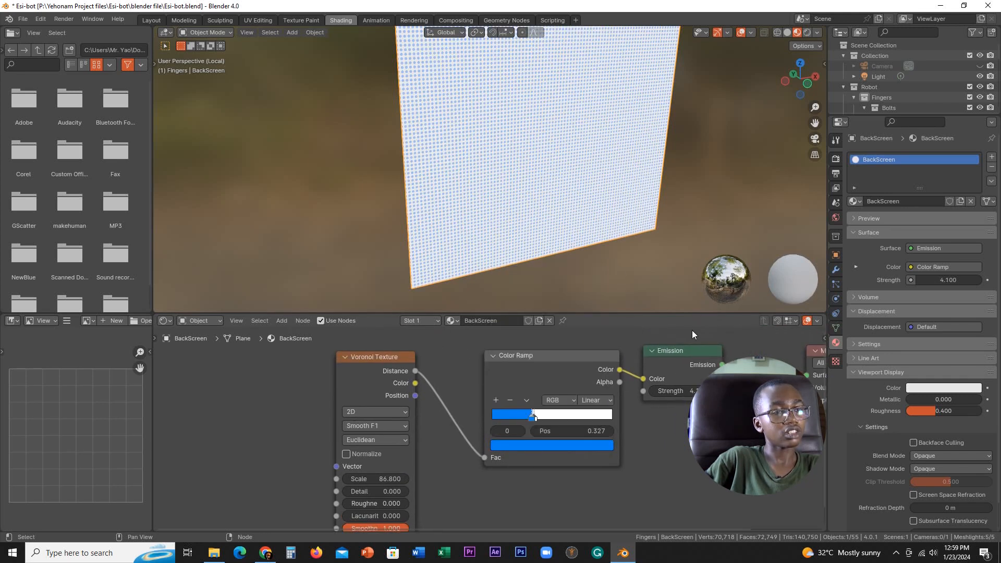
scroll(605, 240, "up", 3)
scroll(600, 249, "up", 6)
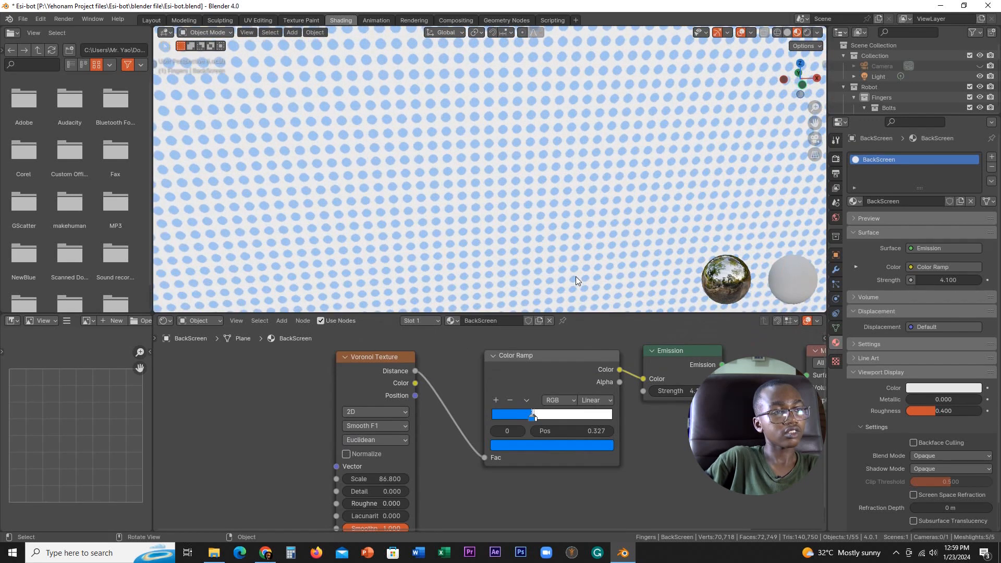
Move the Color Ramp's white stop to position 0.427 to soften the edges of the blue dots
scroll(540, 375, "up", 1)
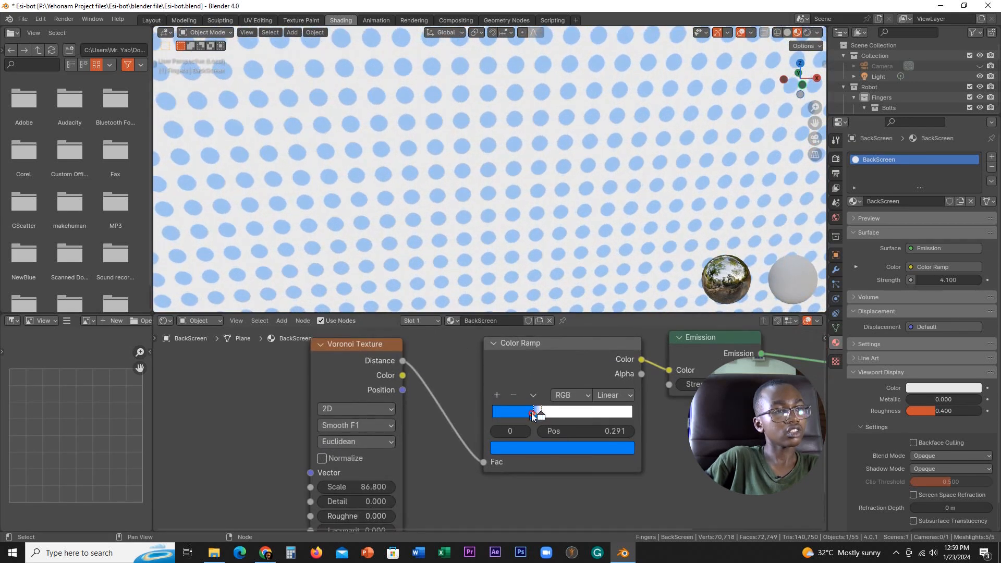
left_click_drag(538, 412, 553, 418)
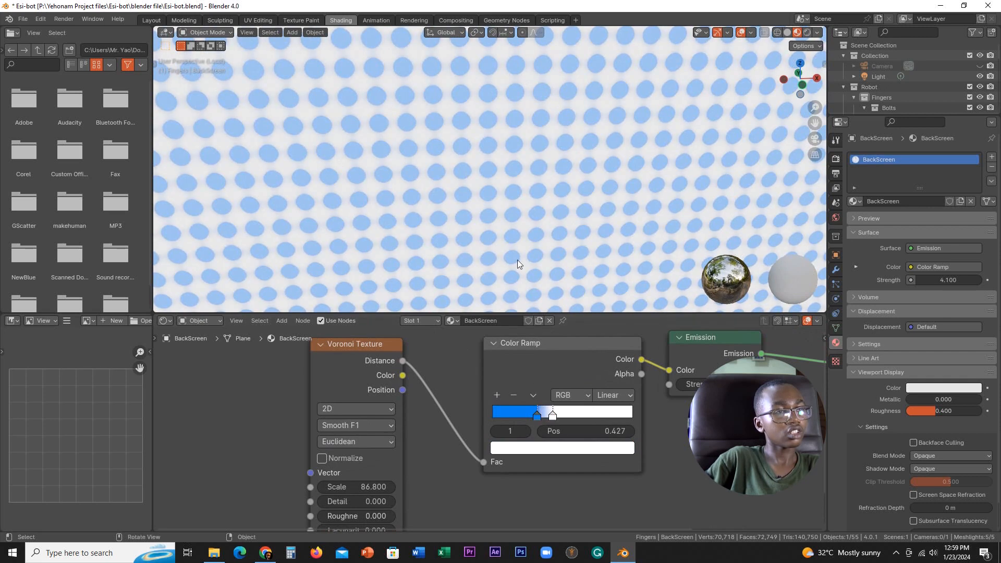
mouse_move(518, 259)
middle_mouse_down()
mouse_move(499, 251)
mouse_move(508, 249)
middle_mouse_up()
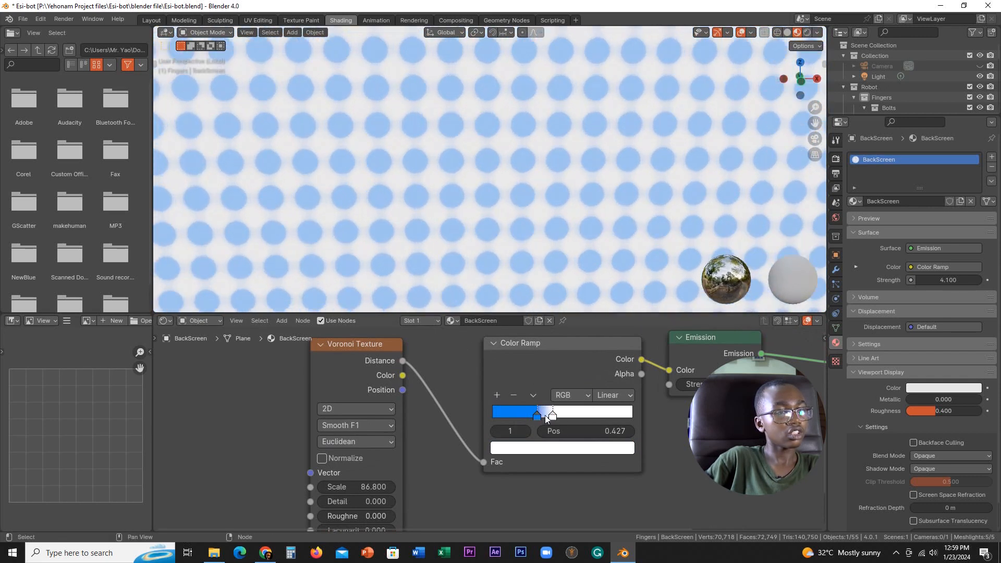
Turn on Normalize for the Voronoi Texture and bring the ramp stops together, with the white stop at 0.405
left_click(322, 459)
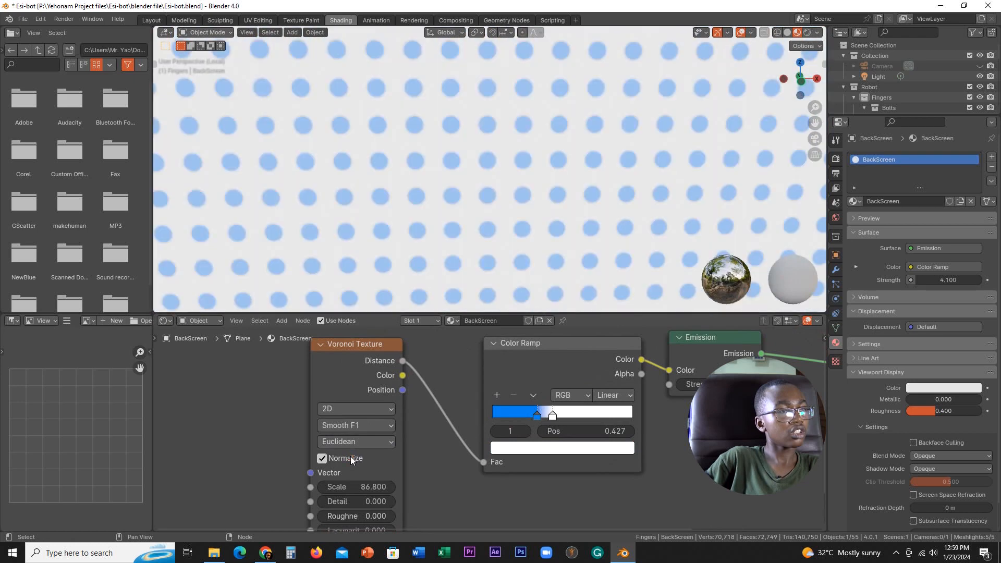
left_click_drag(537, 416, 546, 419)
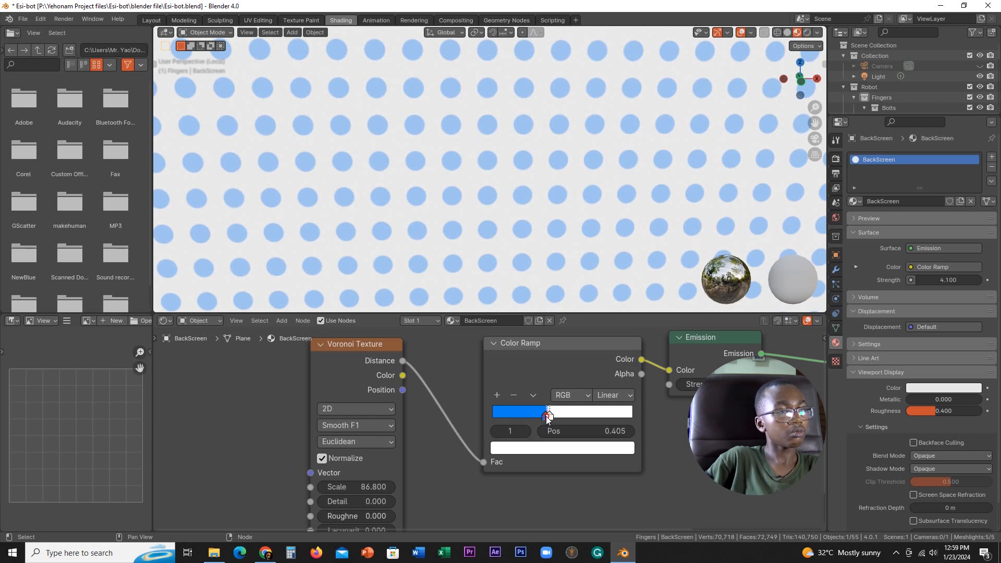
scroll(512, 186, "down", 10)
middle_click_drag(504, 213, 514, 230)
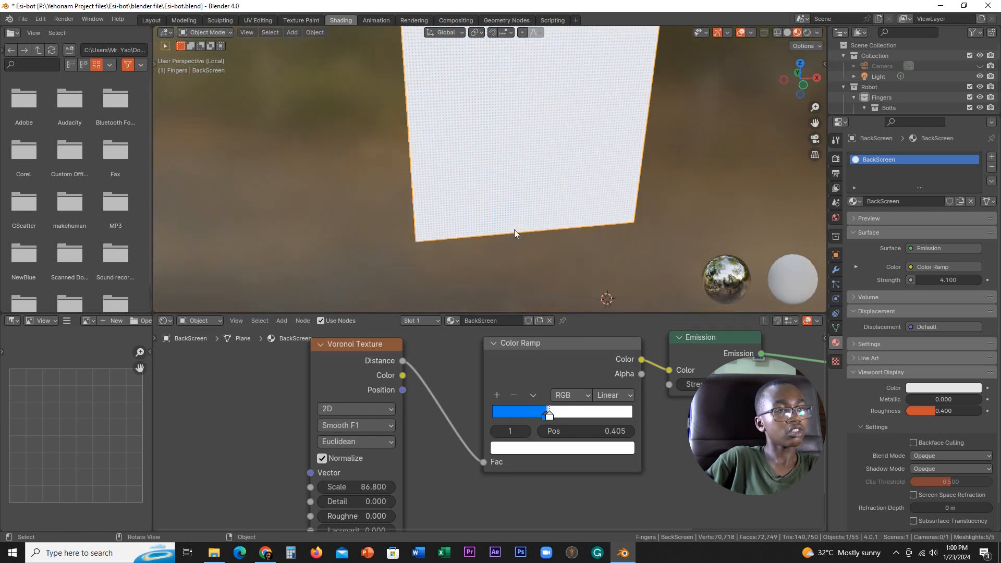
View the screen from the front and move the ramp's blue stop to about 0.359 and its white stop to 0.368
key("KP_1")
scroll(542, 253, "up", 5)
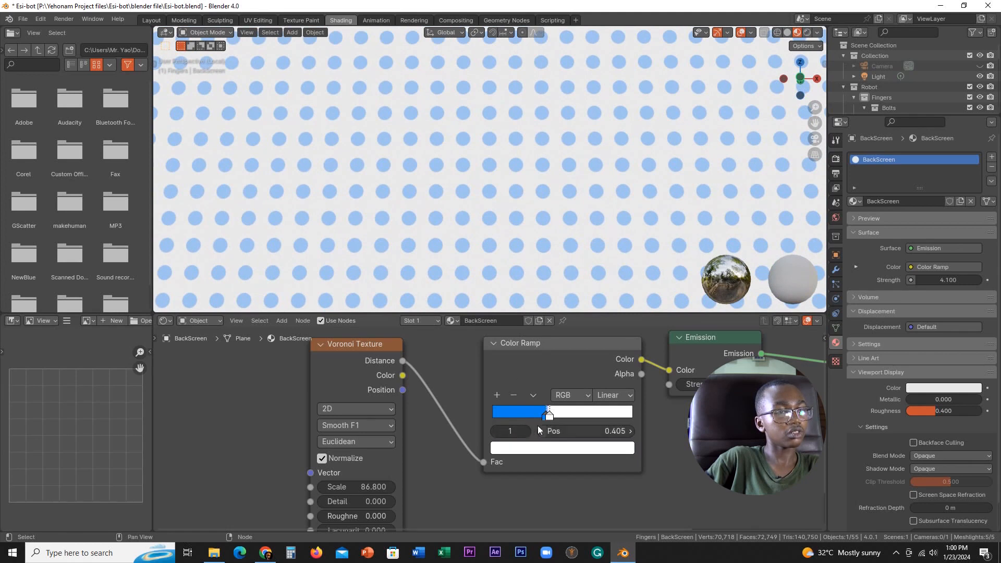
left_click(542, 417)
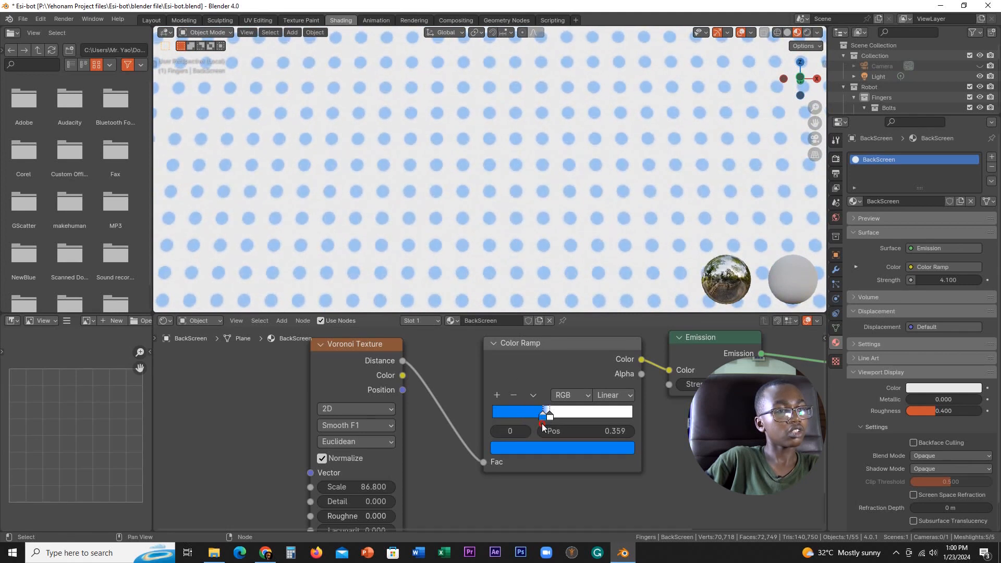
mouse_move(551, 417)
left_mouse_down()
mouse_move(588, 417)
mouse_move(546, 421)
left_mouse_up()
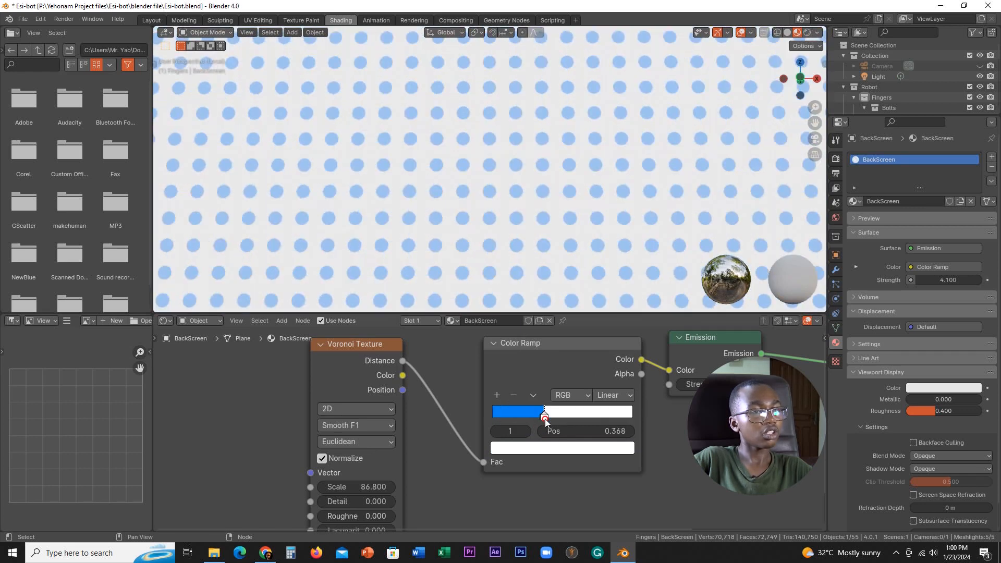
Increase the Voronoi Texture's Scale to 100.3 and check the finer dot pattern on the back screen
left_click_drag(356, 487, 523, 206)
scroll(523, 200, "down", 5)
middle_click_drag(524, 198, 534, 228)
scroll(537, 233, "up", 2)
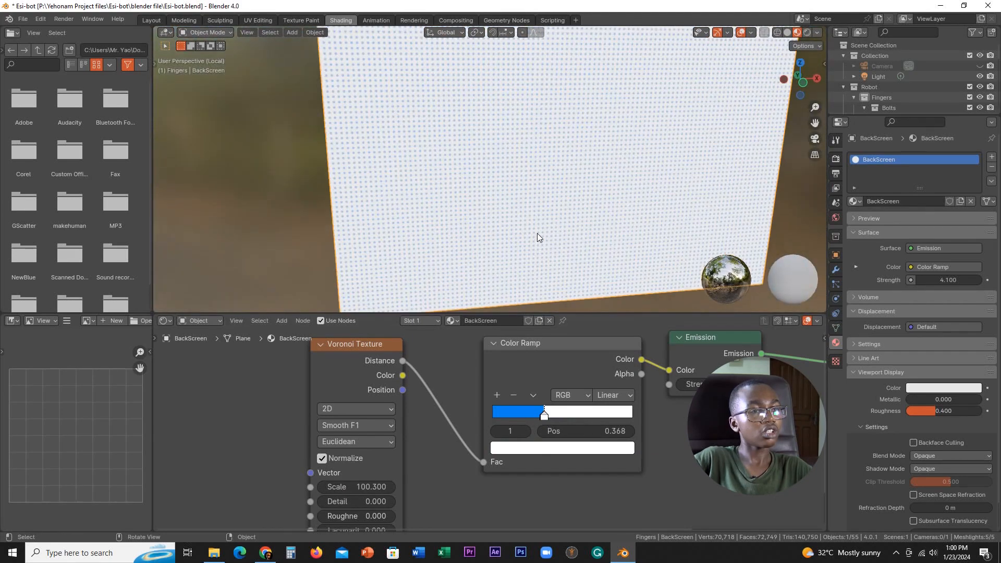
scroll(367, 475, "down", 3)
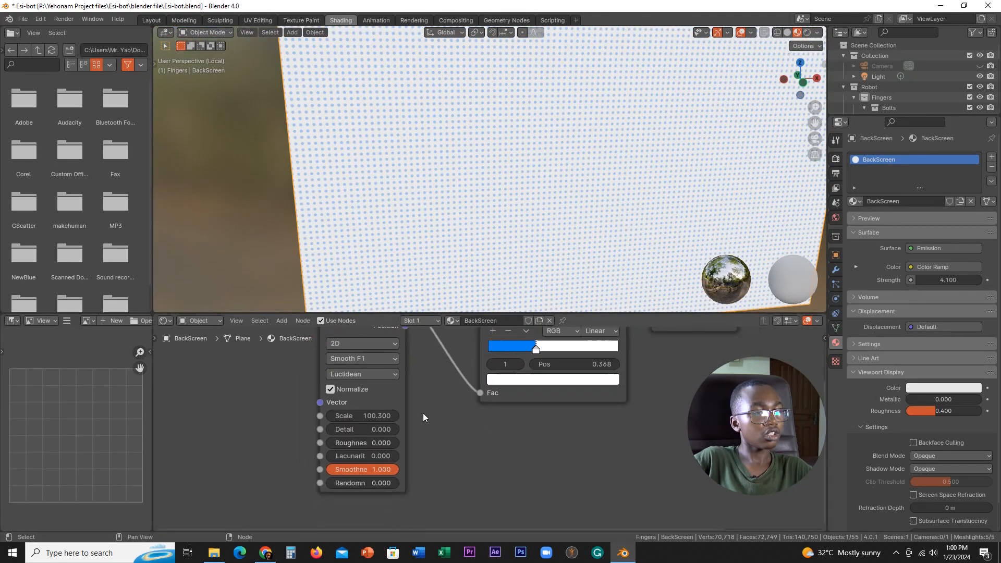
middle_click_drag(573, 198, 612, 155)
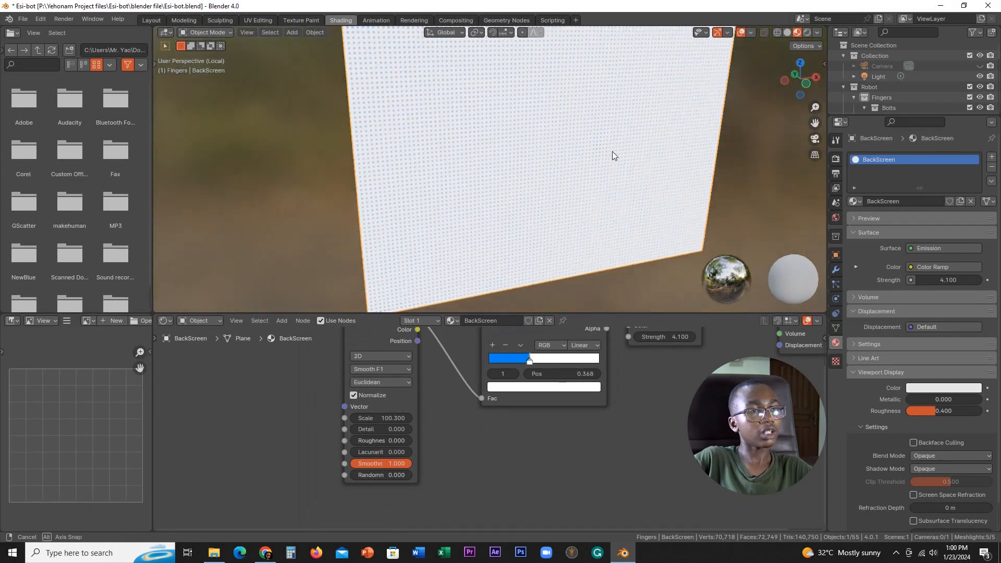
Try flipping the Color Ramp and shifting its stops, and undo these changes
scroll(600, 158, "up", 5)
left_click(520, 345)
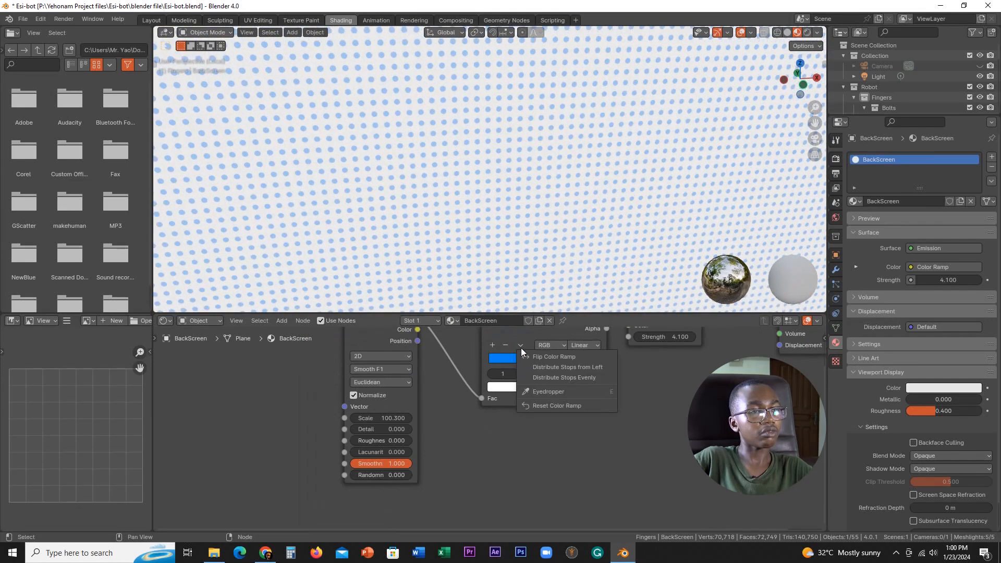
left_click(527, 357)
scroll(530, 226, "down", 2)
scroll(522, 219, "up", 3)
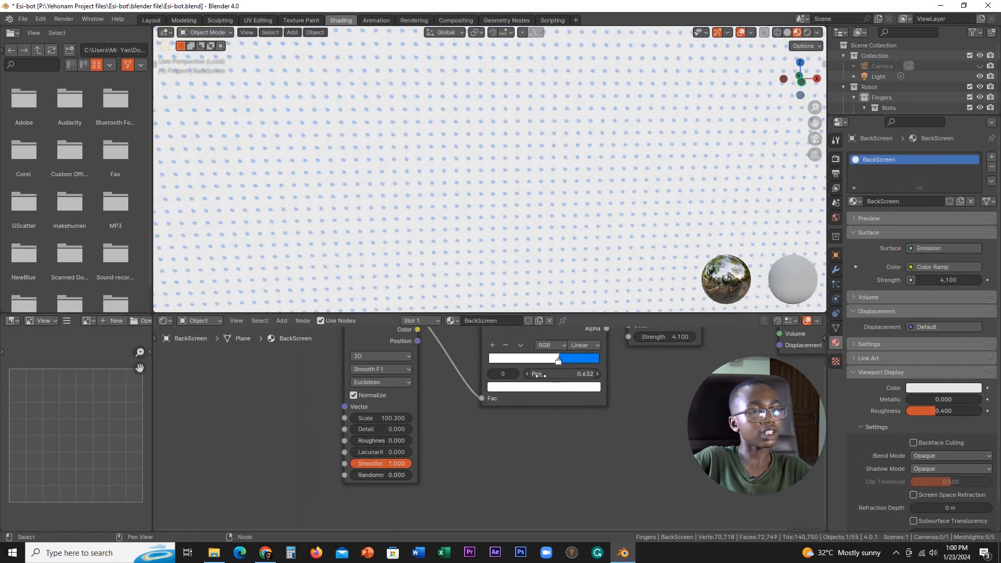
scroll(568, 375, "up", 3)
middle_click_drag(568, 376, 532, 481)
scroll(532, 481, "up", 1)
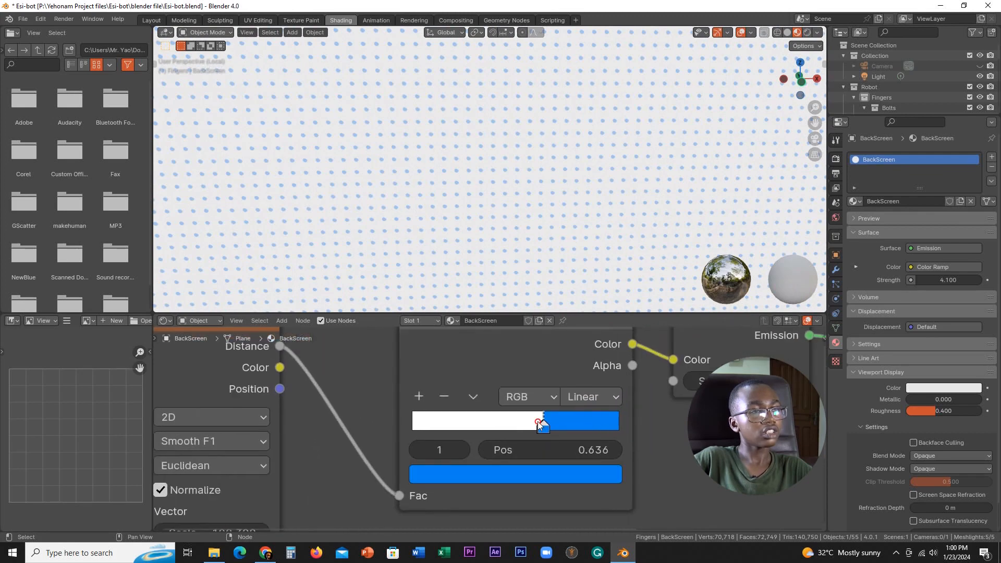
left_click_drag(537, 422, 494, 432)
key("ctrl+z")
key("ctrl+z")
scroll(184, 411, "down", 3)
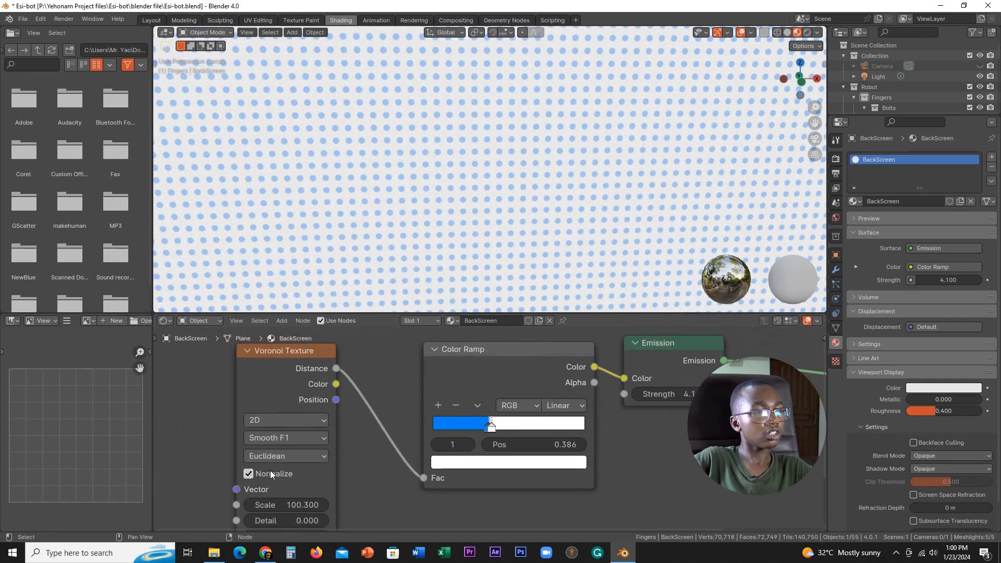
Turn off Normalize for the Voronoi Texture and lower the Color Ramp stops to shrink the dots, with the white stop at 0.350
left_click(270, 471)
scroll(480, 190, "up", 5)
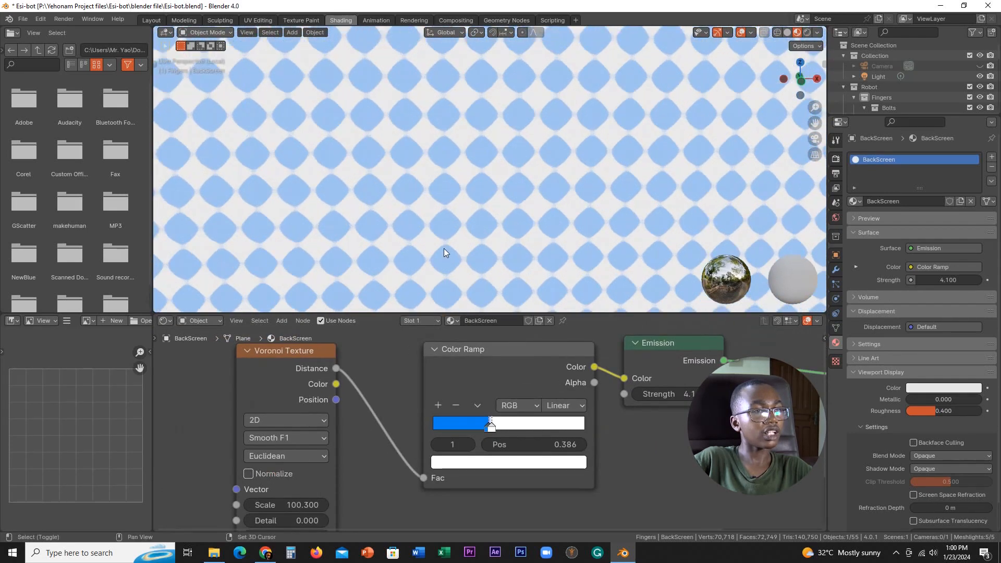
scroll(514, 202, "up", 3)
mouse_move(484, 421)
left_mouse_down()
mouse_move(475, 421)
mouse_move(485, 429)
left_mouse_up()
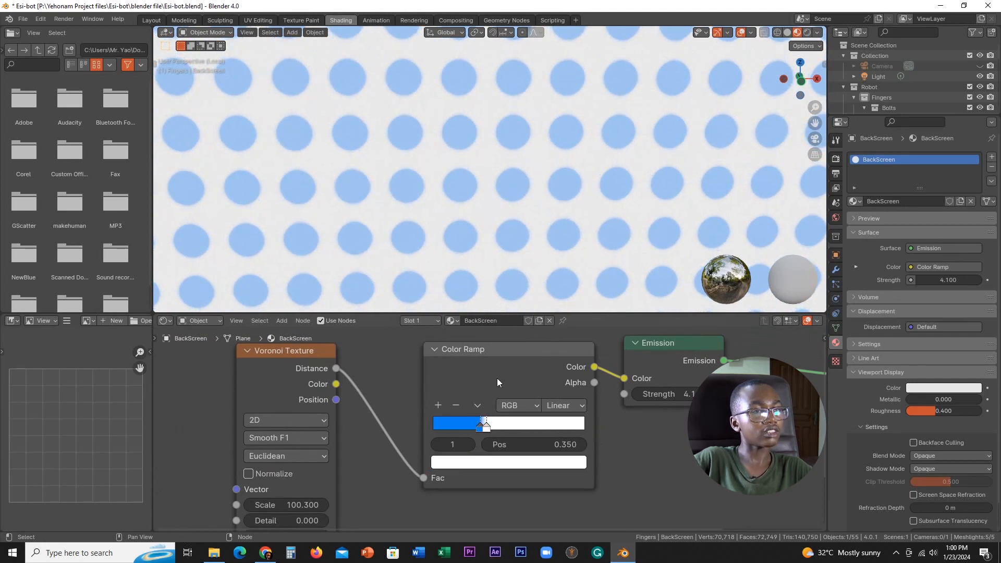
scroll(528, 167, "down", 8)
middle_click_drag(520, 180, 584, 190)
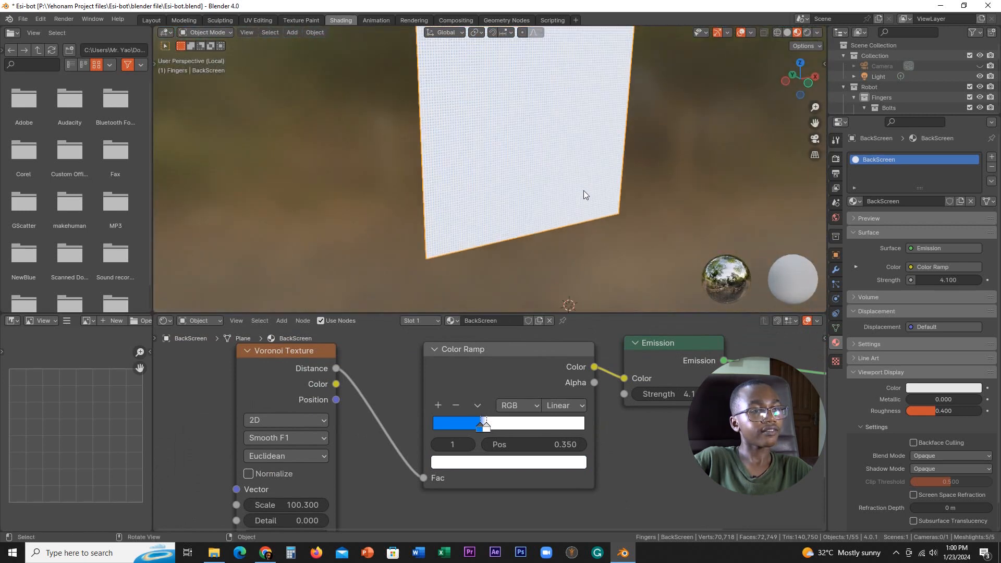
Set the Emission Strength to 1 and inspect the blue dots on the back screen
middle_click_drag(651, 211, 620, 233)
scroll(606, 373, "down", 1)
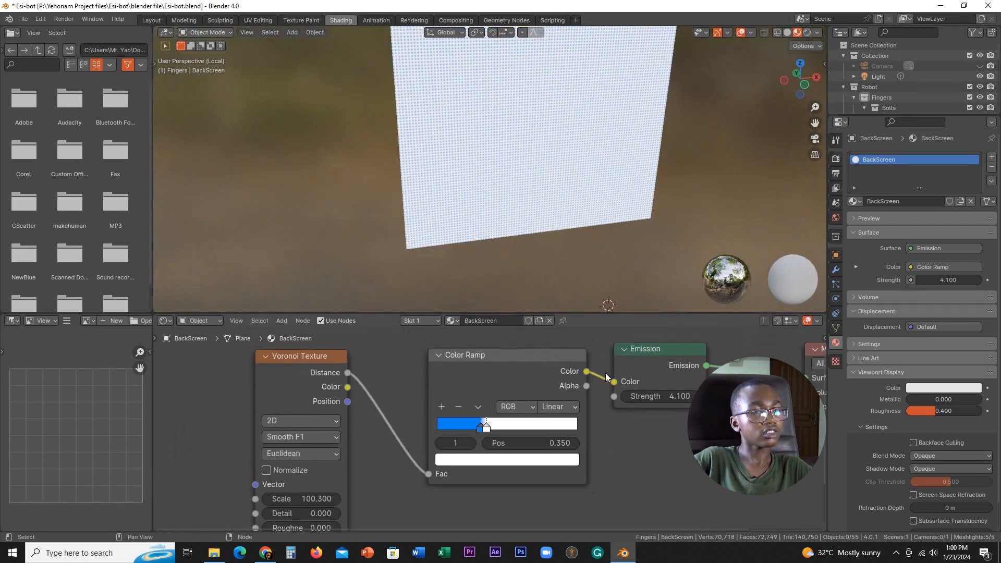
double_click(671, 396)
type("1")
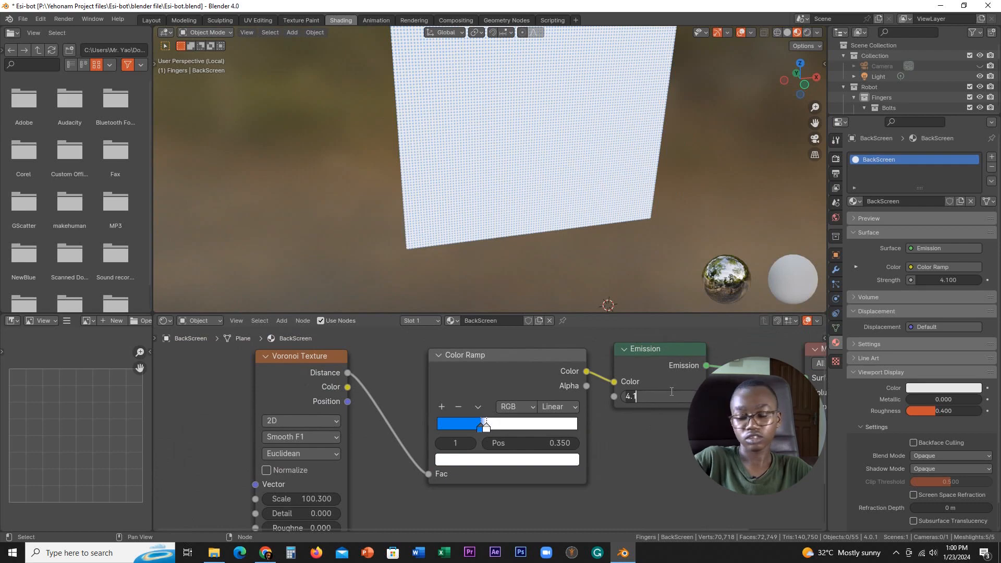
key("Return")
scroll(543, 170, "up", 10)
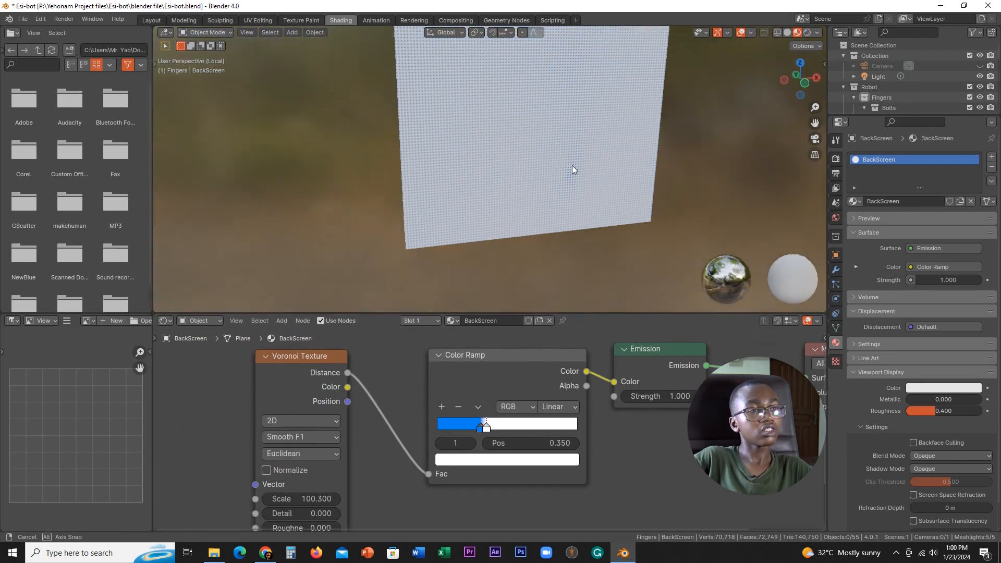
scroll(574, 177, "down", 10)
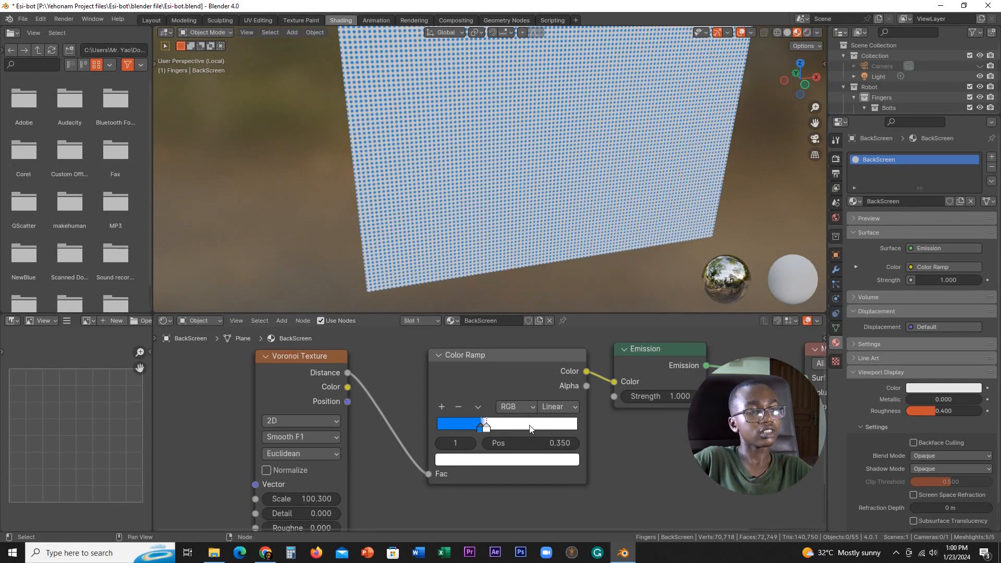
Add linked Texture Coordinate and Mapping nodes to the Voronoi Texture
scroll(530, 429, "down", 3)
middle_click_drag(364, 426, 462, 409)
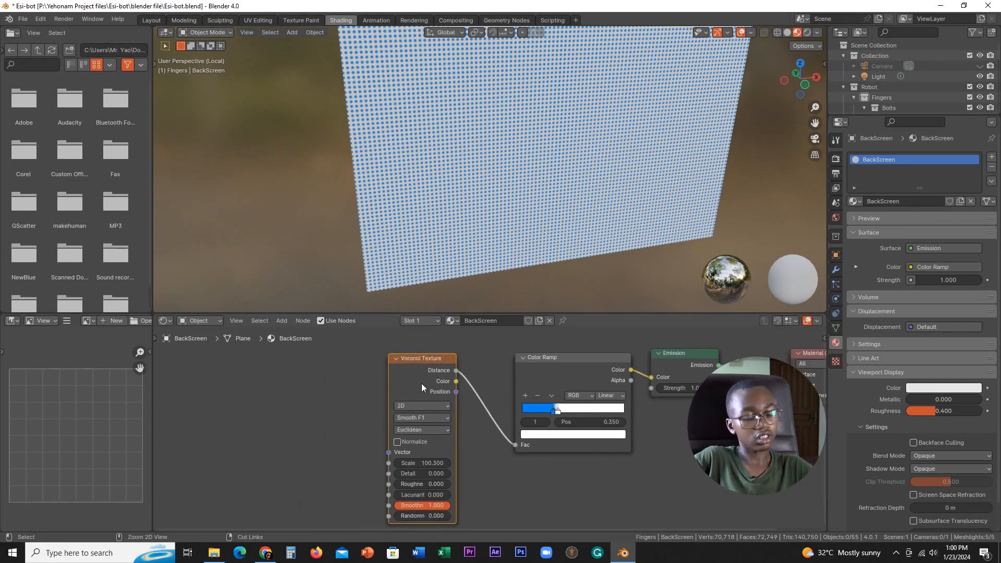
key("ctrl+t")
scroll(399, 390, "up", 4, "ctrl")
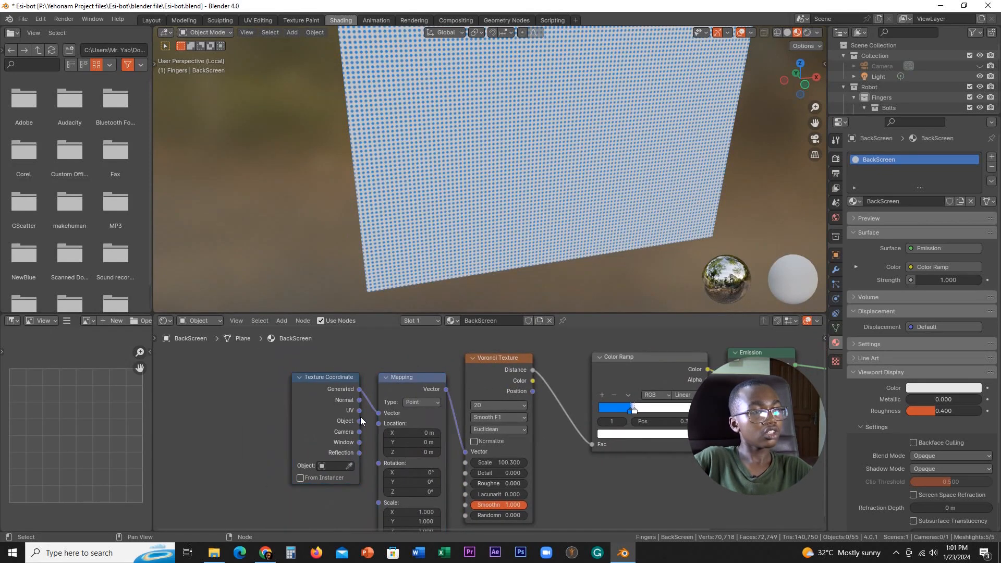
Feed the Mapping node from the Texture Coordinate's Object output and inspect the back screen's dots
left_click_drag(359, 420, 379, 413)
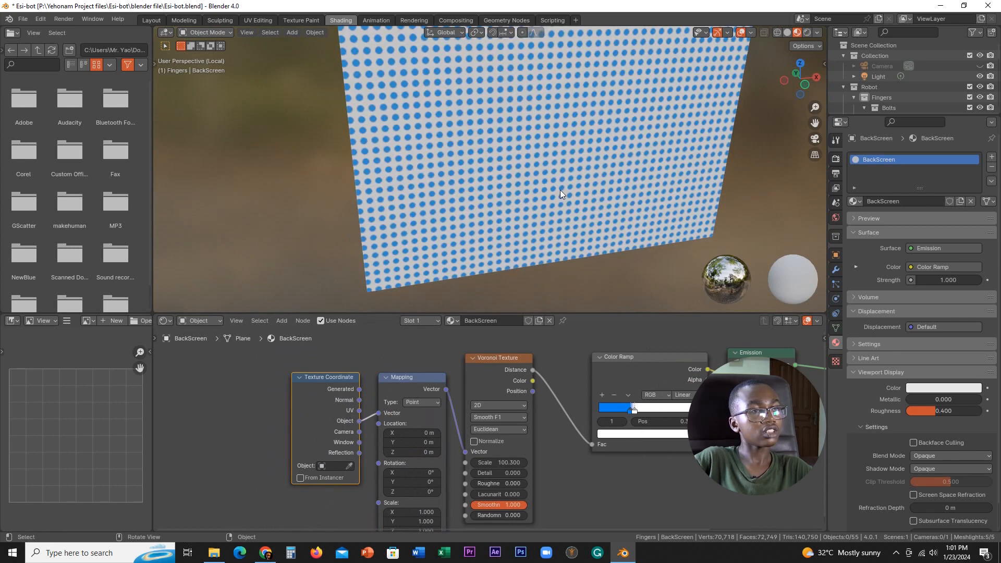
middle_click_drag(560, 189, 543, 219)
scroll(533, 192, "down", 2)
scroll(559, 224, "up", 2)
scroll(533, 477, "up", 1)
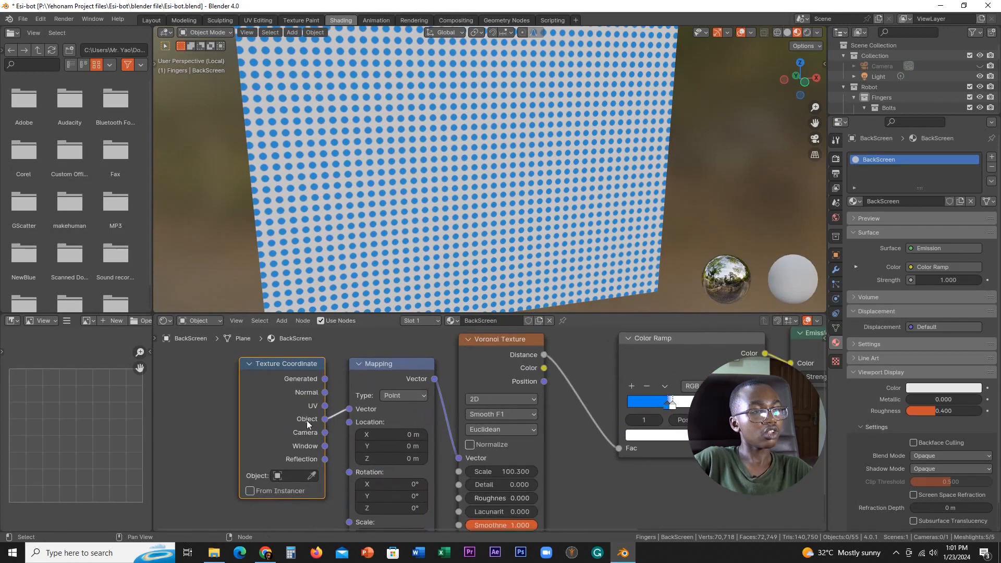
middle_click_drag(371, 425, 355, 419)
scroll(355, 418, "up", 1)
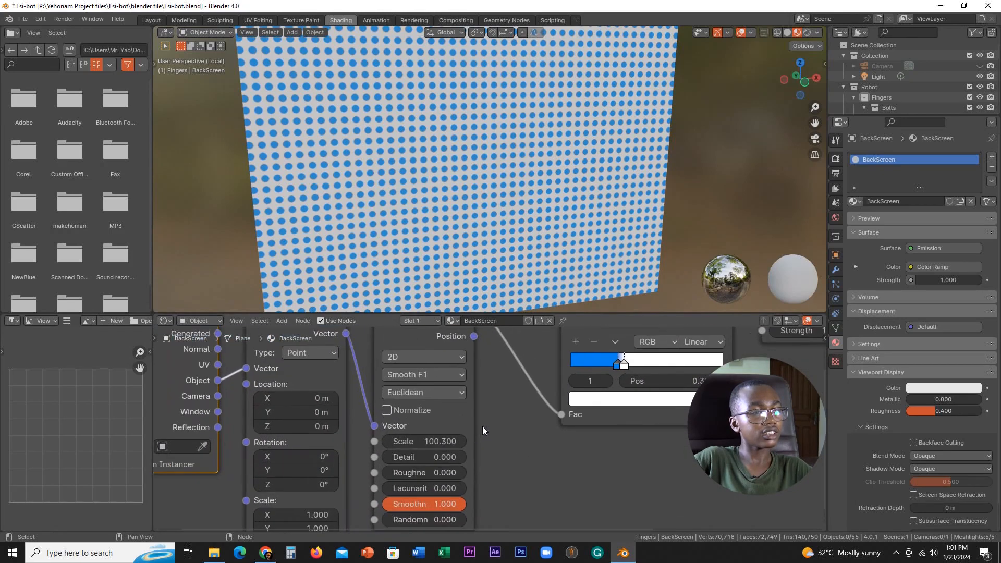
Set the Voronoi Texture's Scale to 300 and return from the isolated back screen to the whole robot
left_click_drag(424, 441, 471, 442)
scroll(452, 219, "up", 4)
middle_click_drag(453, 219, 417, 219)
left_click(439, 441)
type("300")
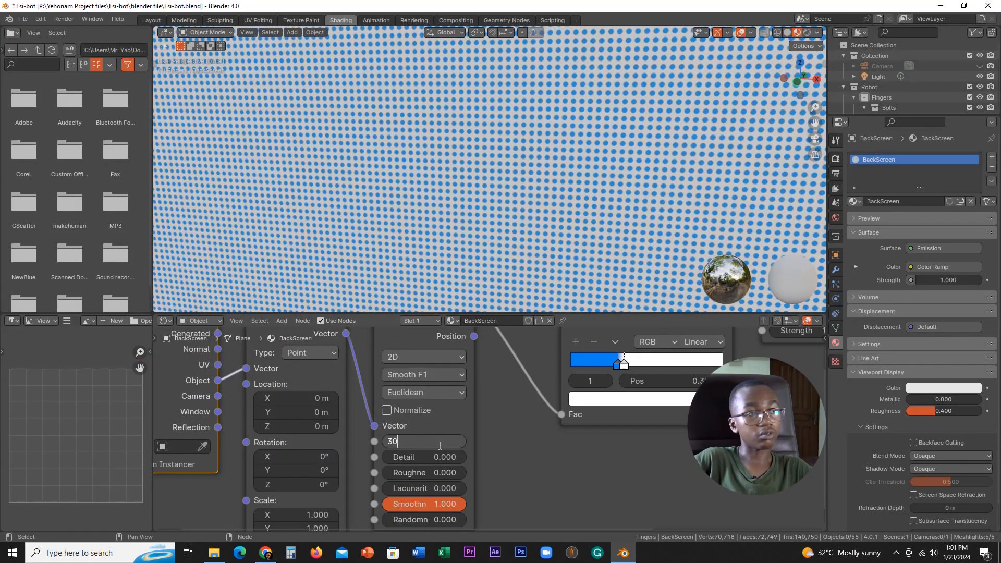
key("Return")
scroll(575, 201, "down", 6)
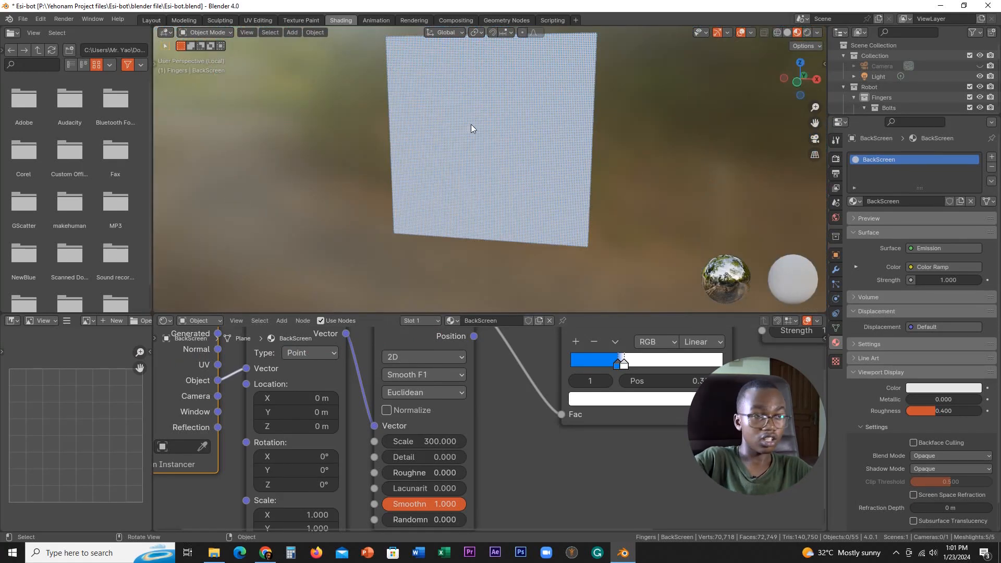
key("KP_0")
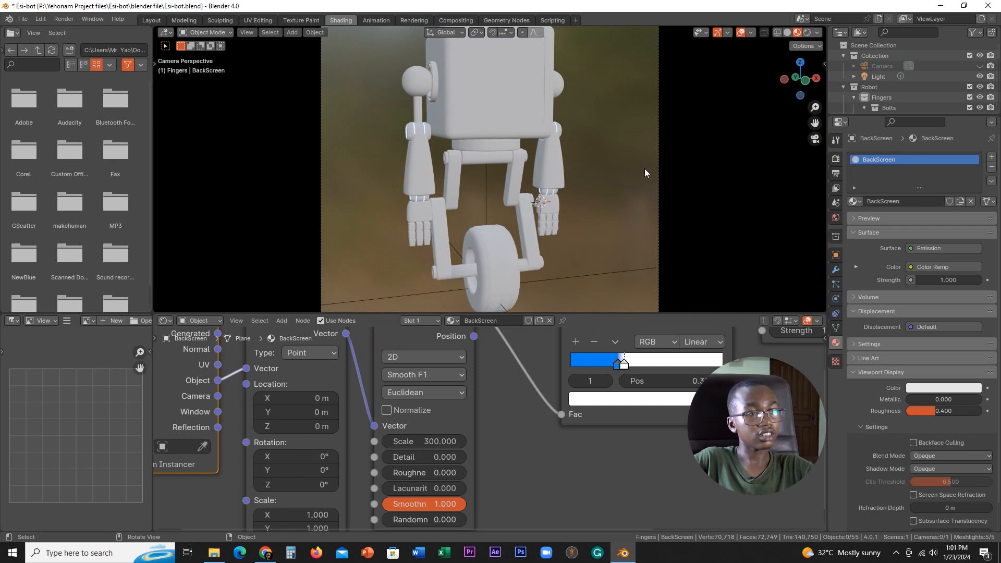
Check the Screencast Keys settings of the 3D view
key("n")
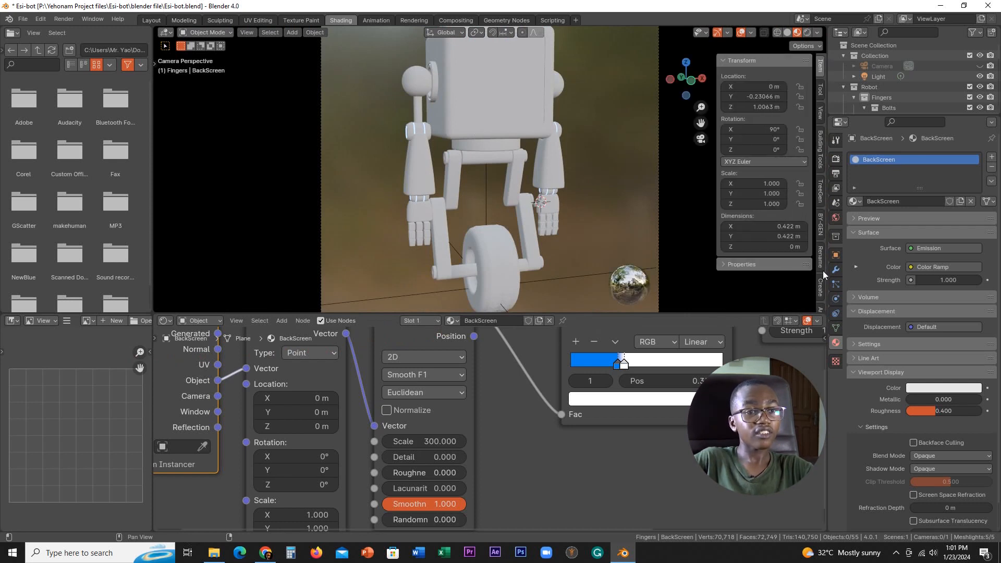
scroll(823, 272, "down", 8)
left_click(822, 192)
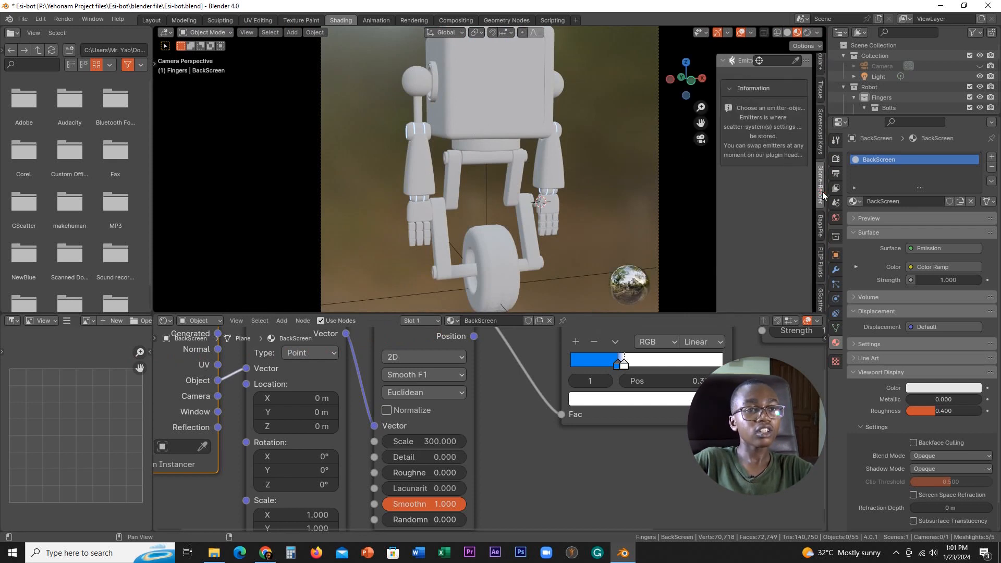
left_click(821, 132)
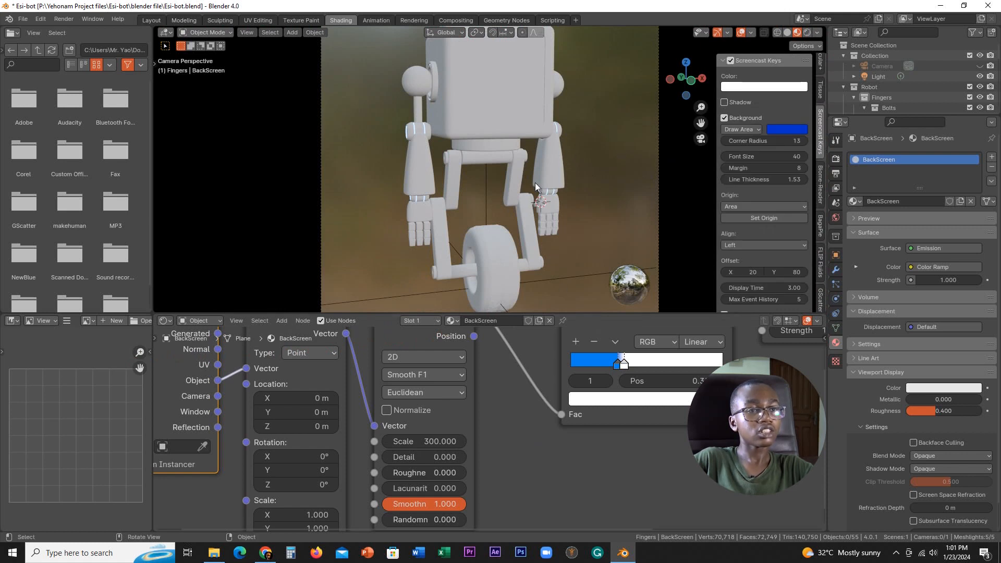
middle_click_drag(535, 182, 545, 217)
scroll(545, 217, "up", 2)
key("n")
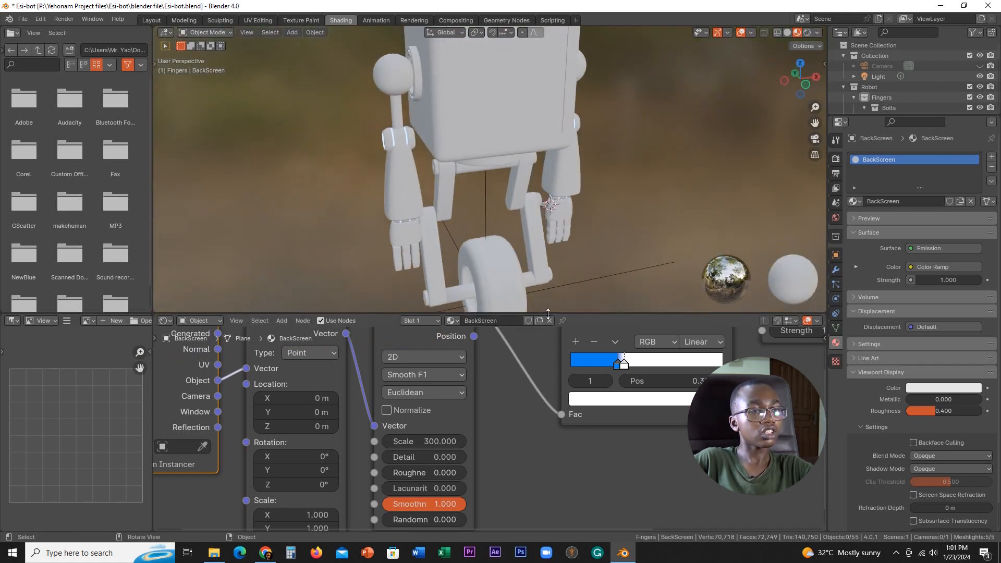
Enlarge the 3D viewport and set the Roughness of the front screen's material to 0
left_click_drag(587, 314, 587, 368)
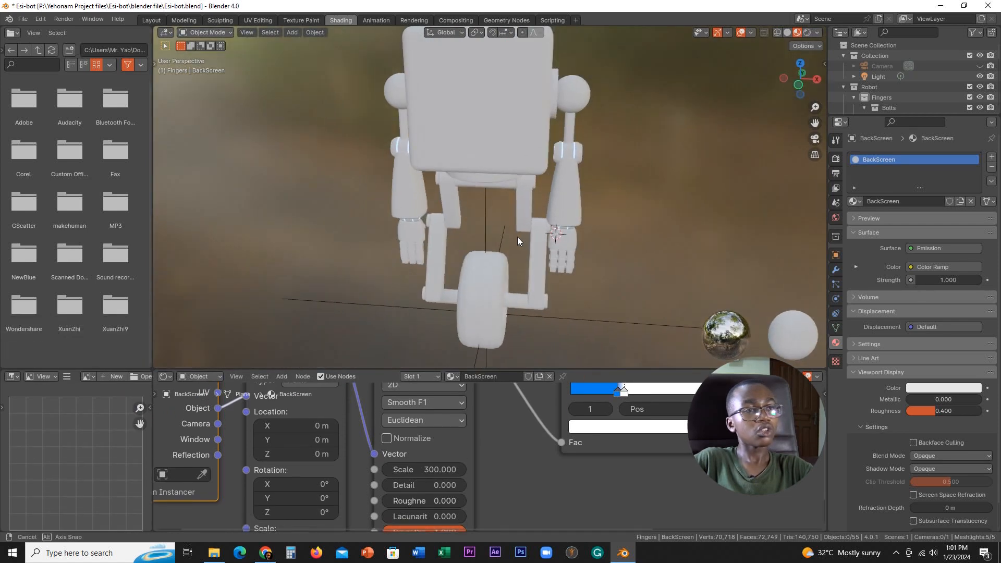
middle_click_drag(493, 124, 519, 134)
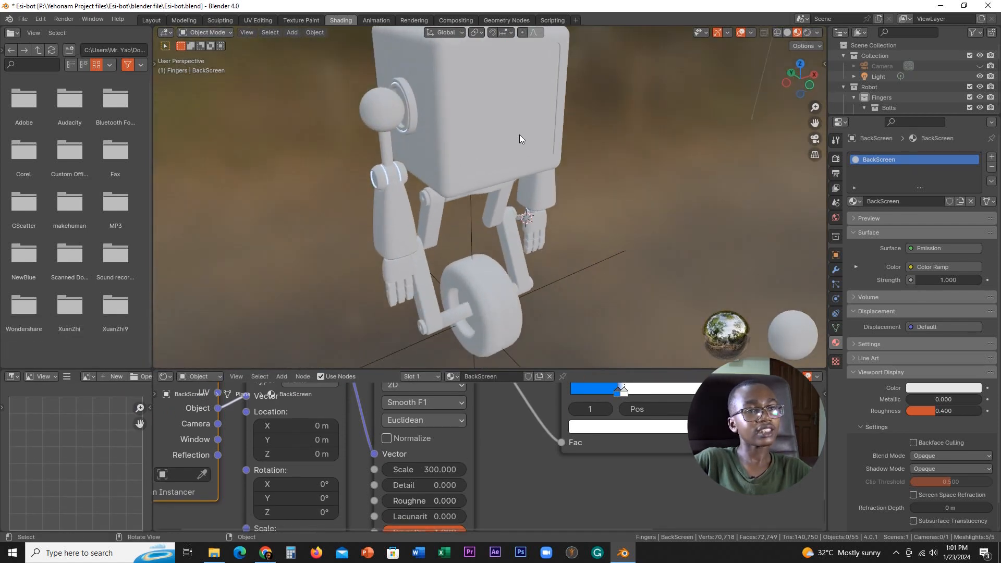
scroll(542, 136, "up", 2)
left_click(563, 138)
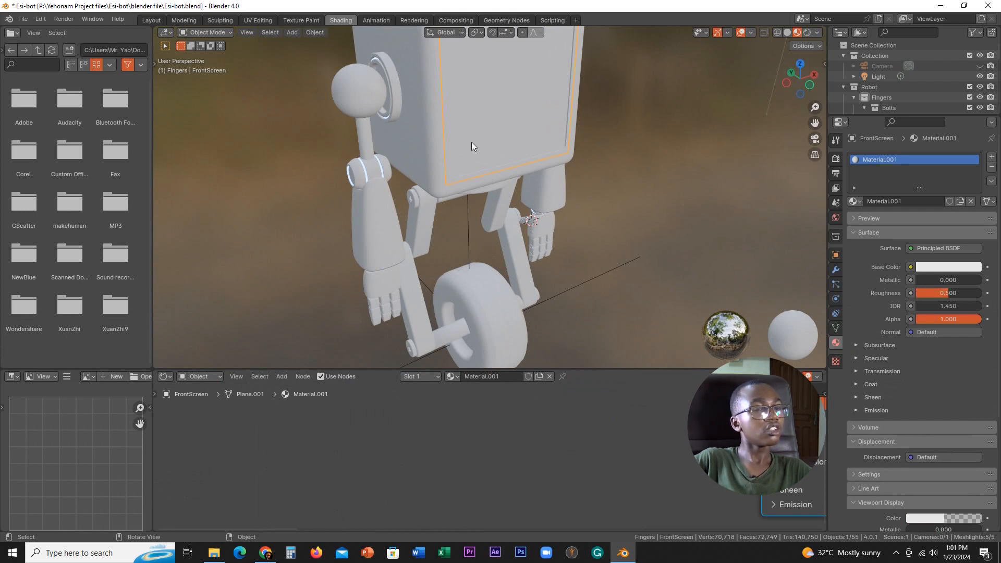
scroll(659, 468, "down", 8)
middle_click_drag(658, 467, 501, 505)
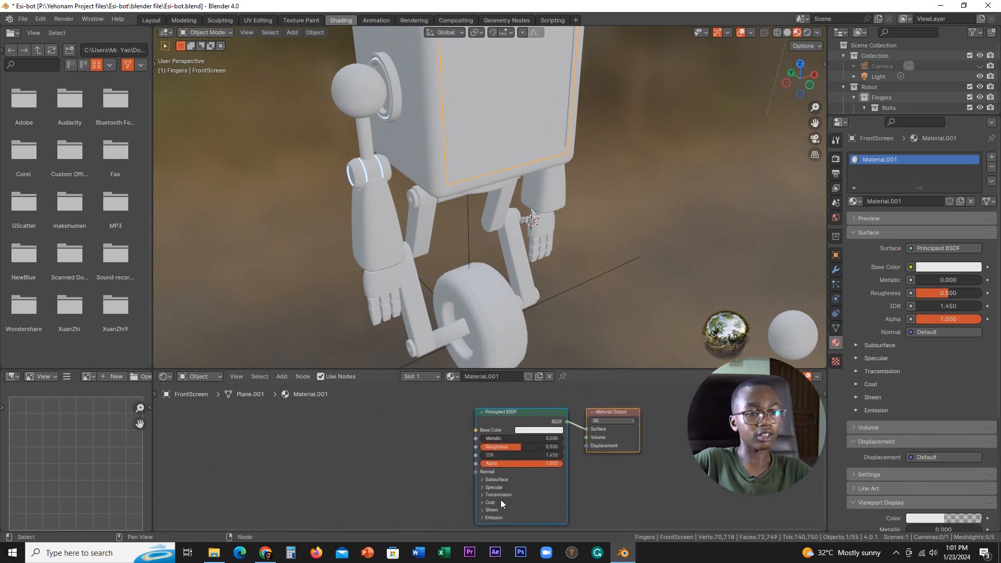
scroll(502, 505, "up", 1)
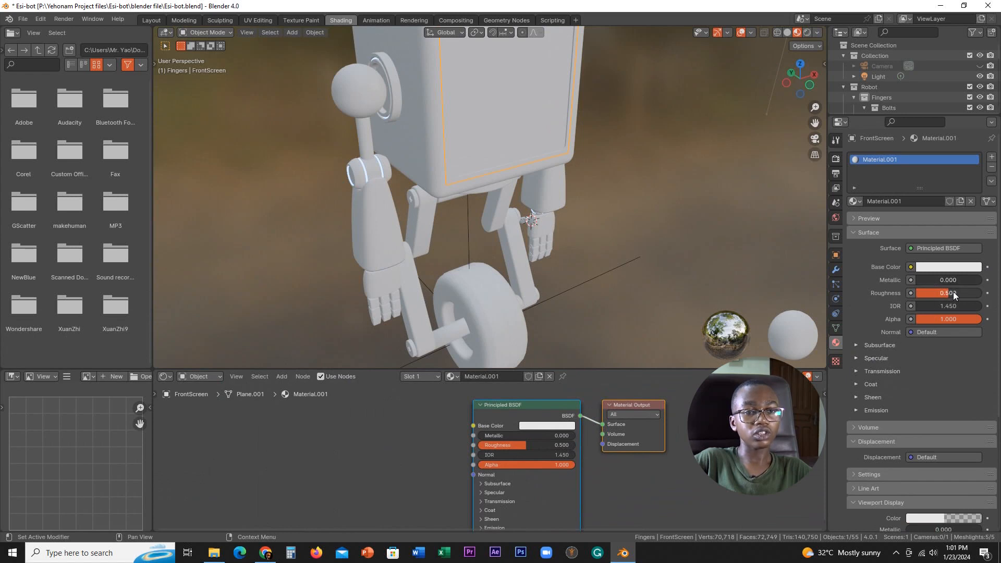
left_click_drag(953, 292, 907, 293)
Rename the front screen's material as FrontScreen
left_click(913, 203)
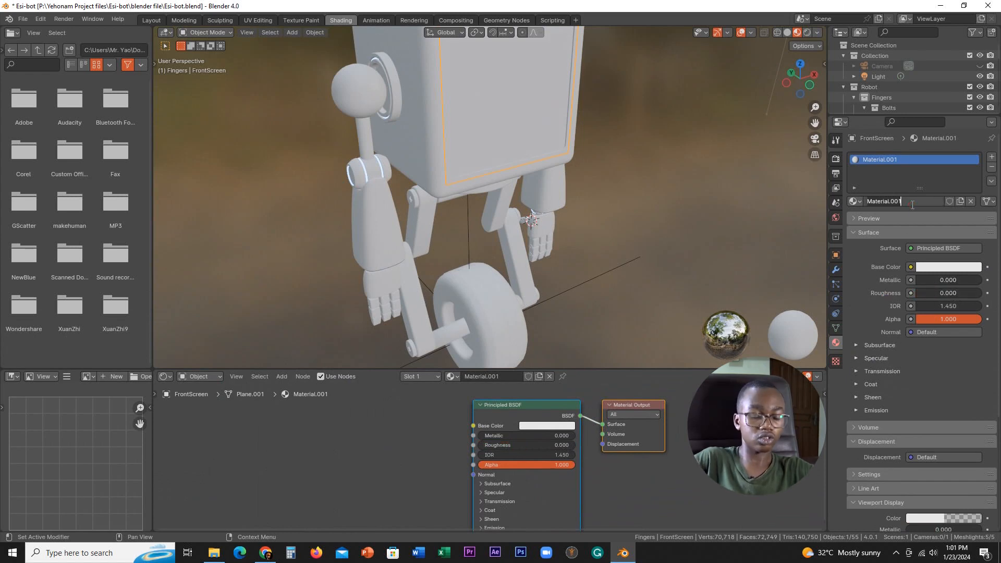
type("FrontScreen")
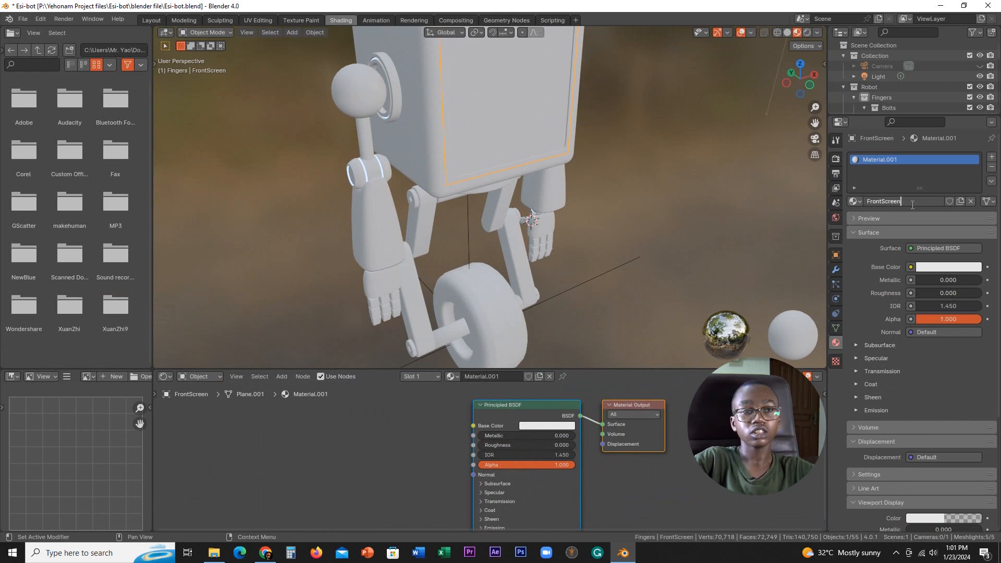
key("Return")
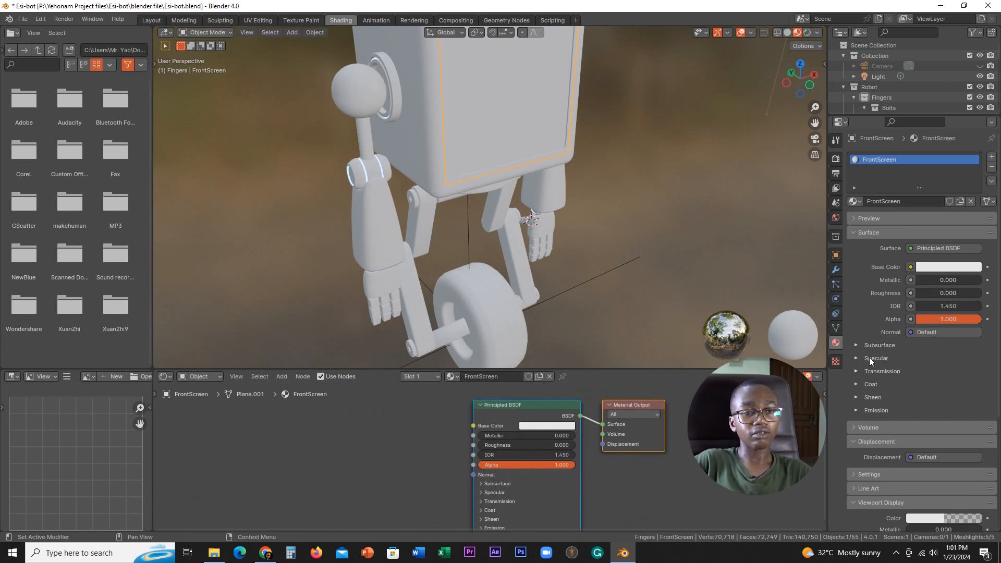
Set the FrontScreen material's Transmission Weight to 1 and inspect the screen on the robot's body
left_click(879, 370)
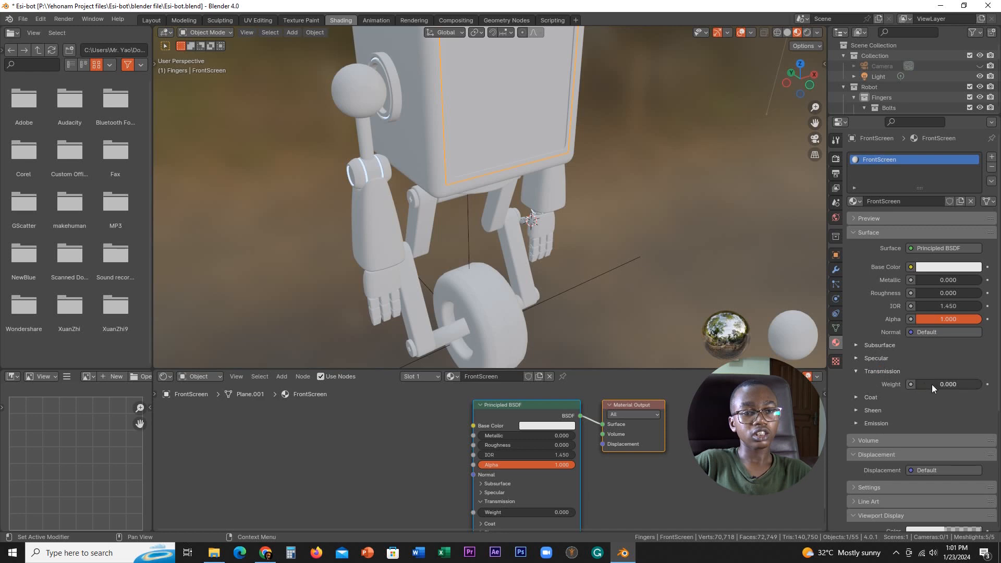
left_click_drag(932, 384, 983, 385)
middle_click_drag(649, 289, 568, 245)
scroll(561, 213, "up", 2)
Set the FrontScreen material's Blend Mode to Alpha Blend
left_click(881, 454)
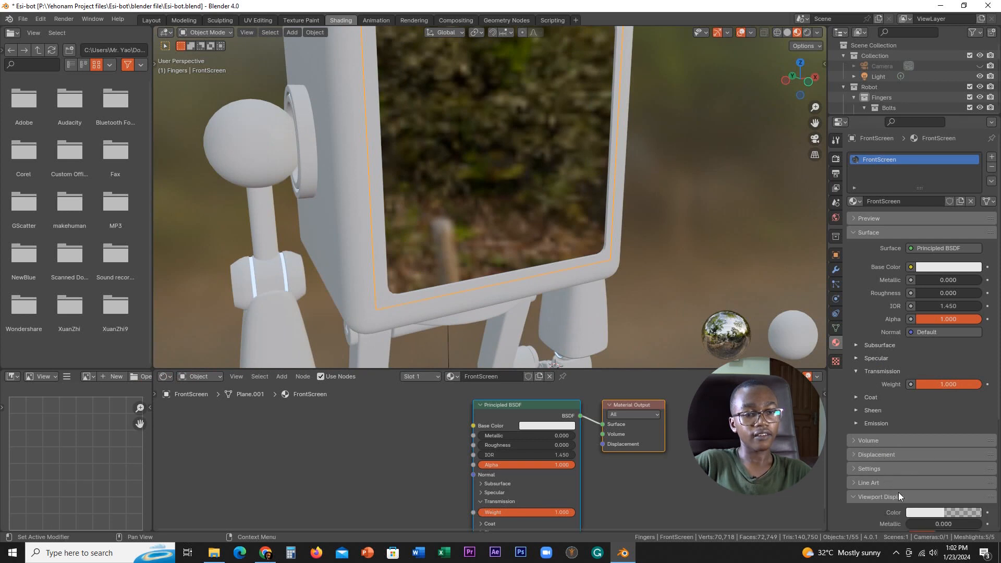
scroll(899, 493, "down", 5)
left_click(875, 322)
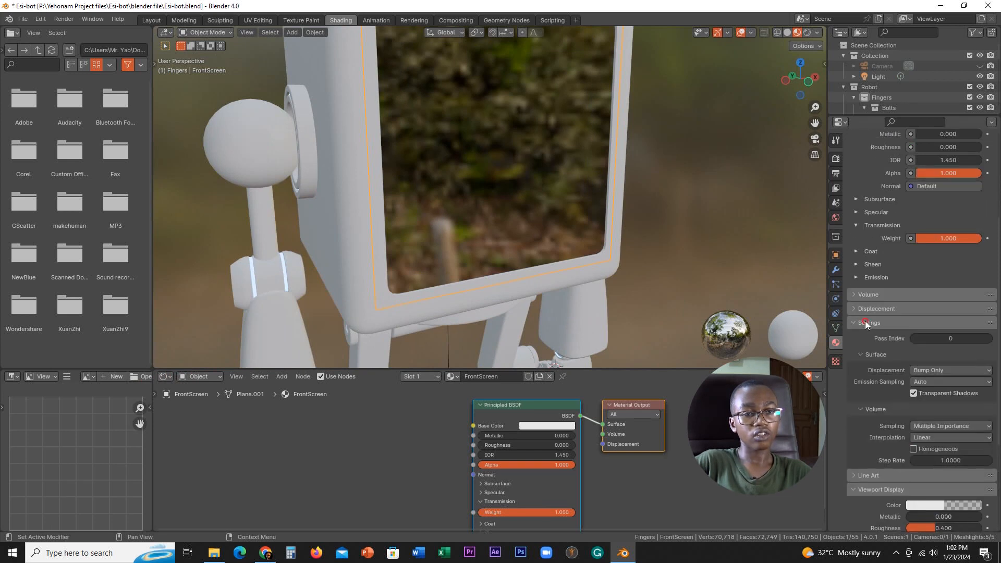
left_click(866, 320)
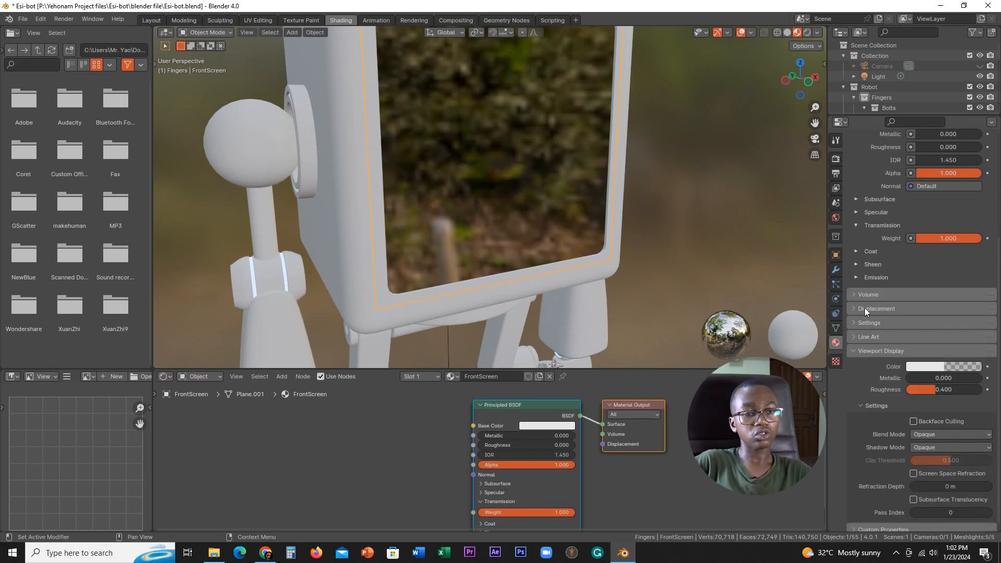
scroll(893, 433, "down", 1)
left_click(943, 429)
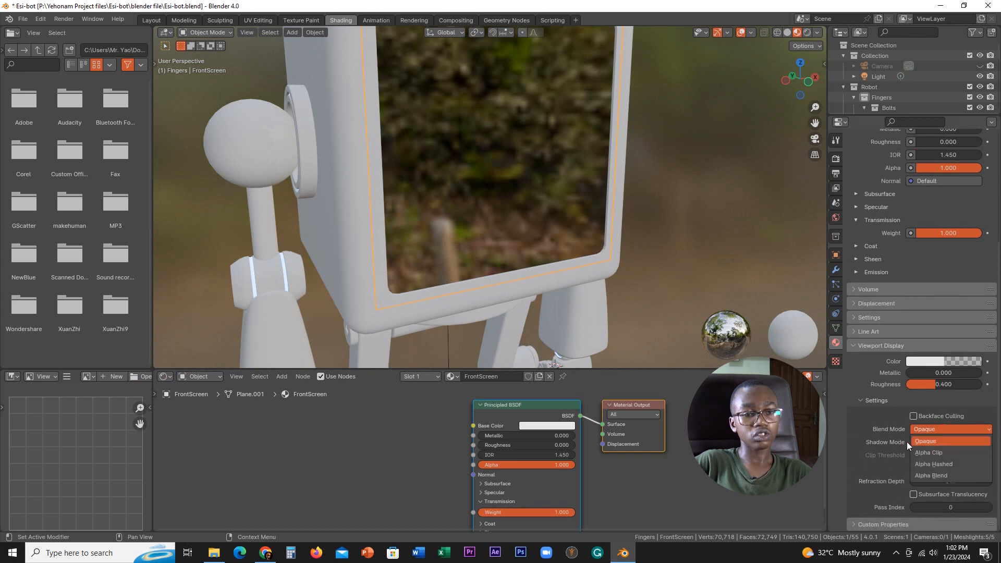
left_click(937, 472)
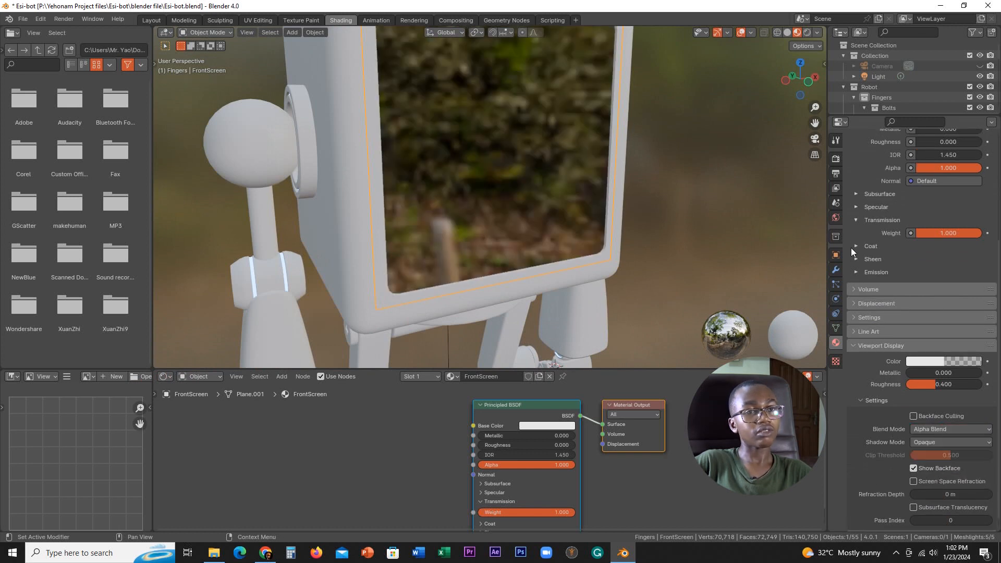
Switch the render engine to EEVEE and enable Screen Space Reflections with Refraction on and Half Res Trace off
left_click(836, 159)
scroll(921, 171, "up", 3)
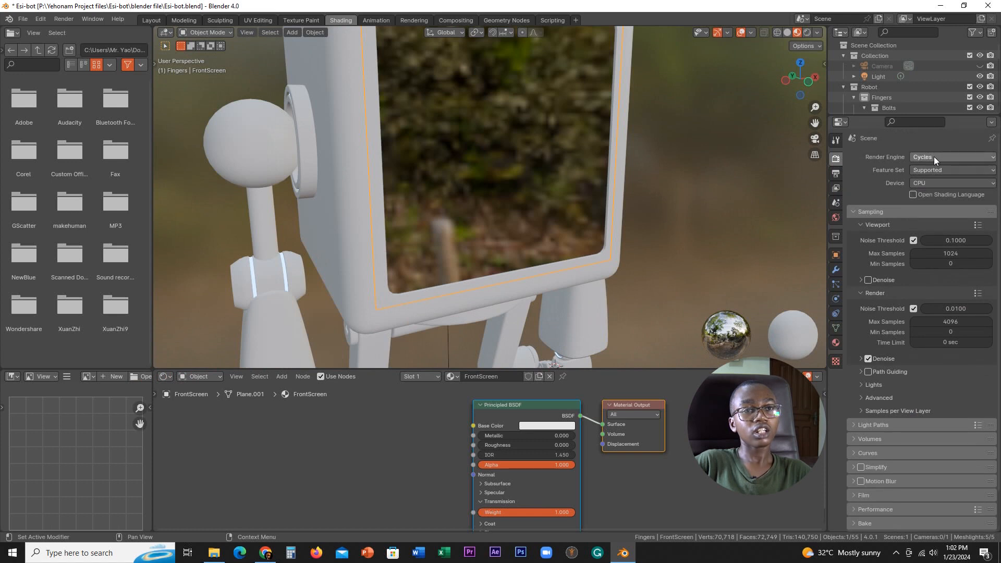
left_click(934, 157)
left_click(931, 166)
left_click(861, 287)
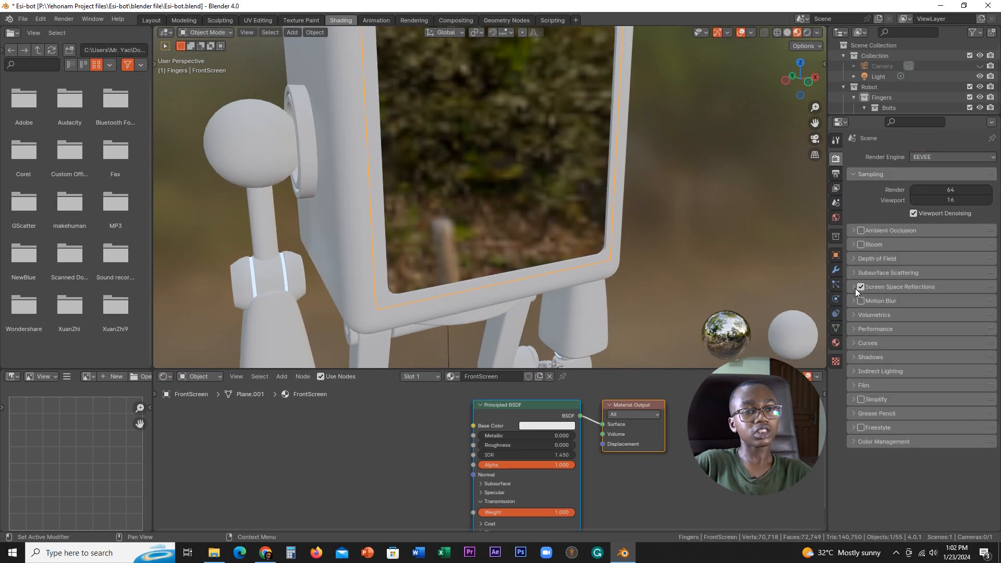
left_click(855, 289)
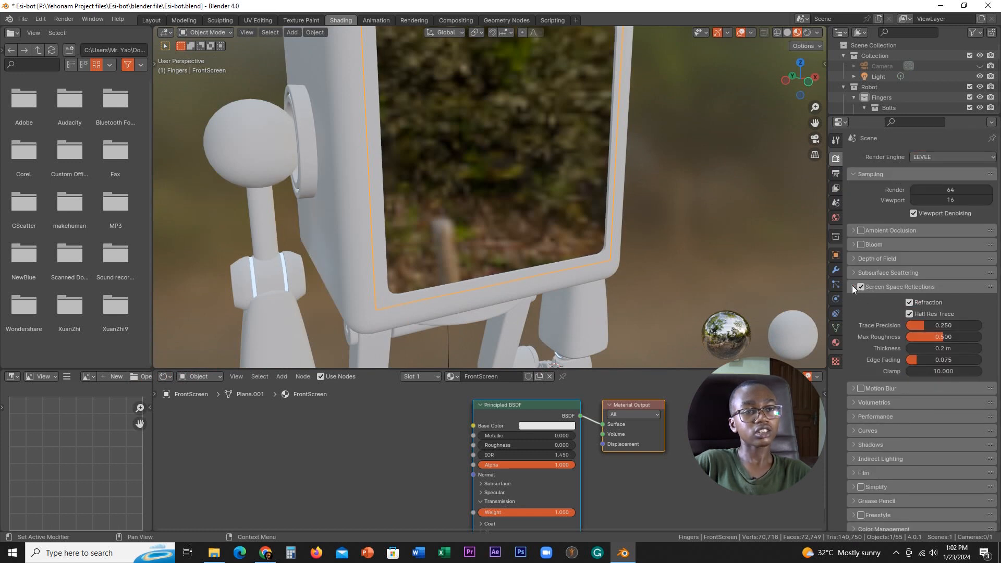
left_click(852, 285)
left_click(852, 286)
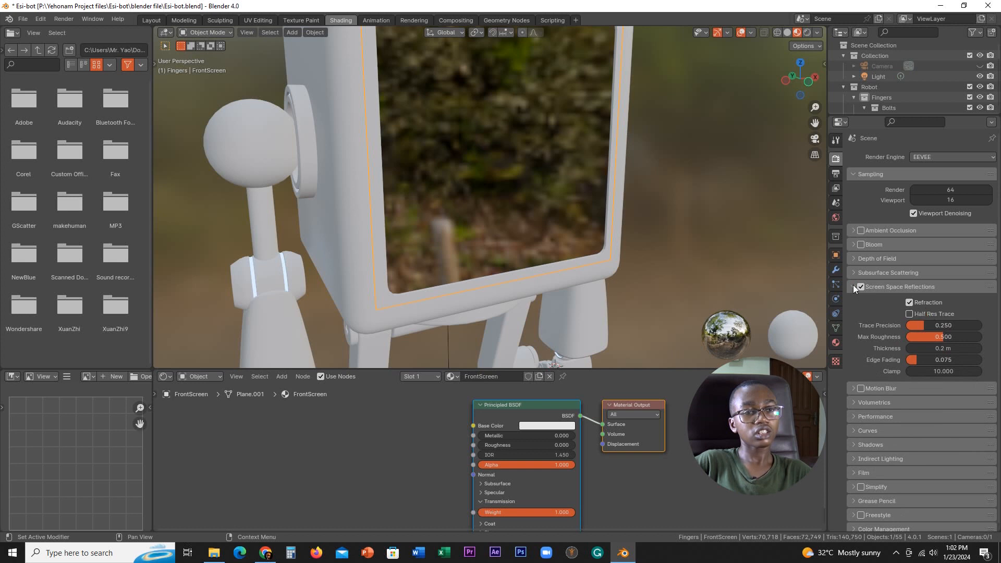
left_click(853, 286)
Enable Bloom and Ambient Occlusion for EEVEE
left_click(931, 157)
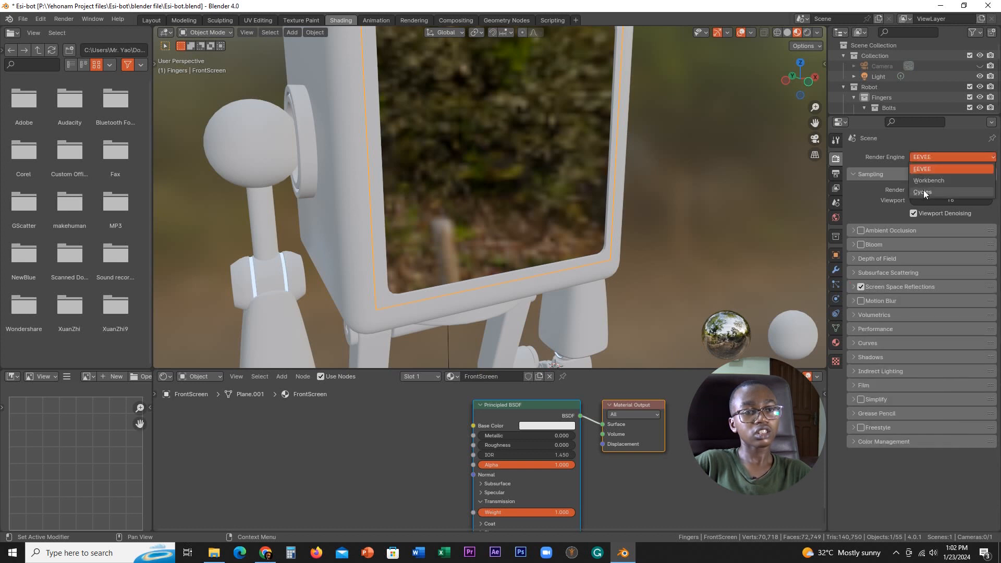
left_click(861, 245)
left_click(861, 232)
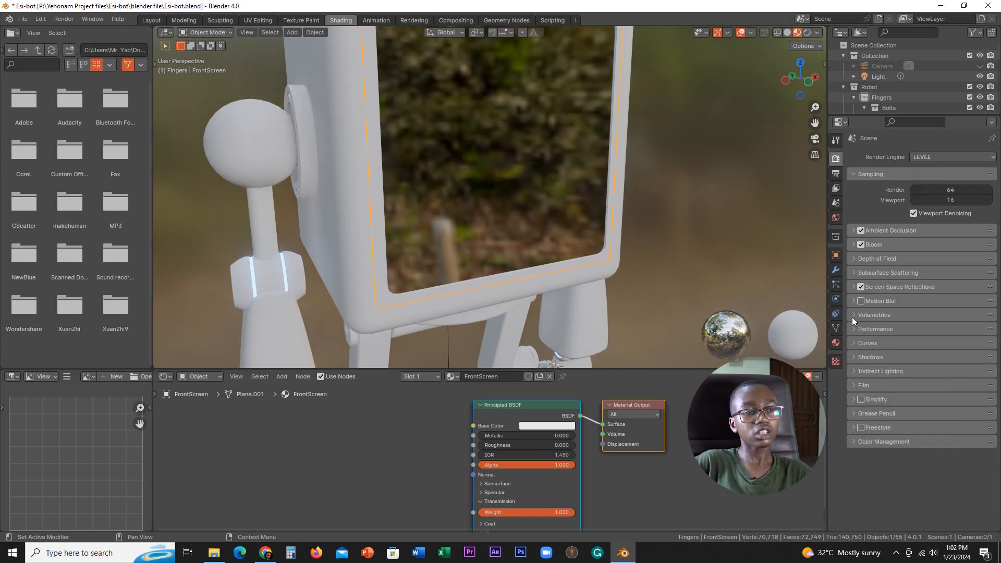
Switch the render engine back to Cycles with GPU Compute as the device
left_click(939, 159)
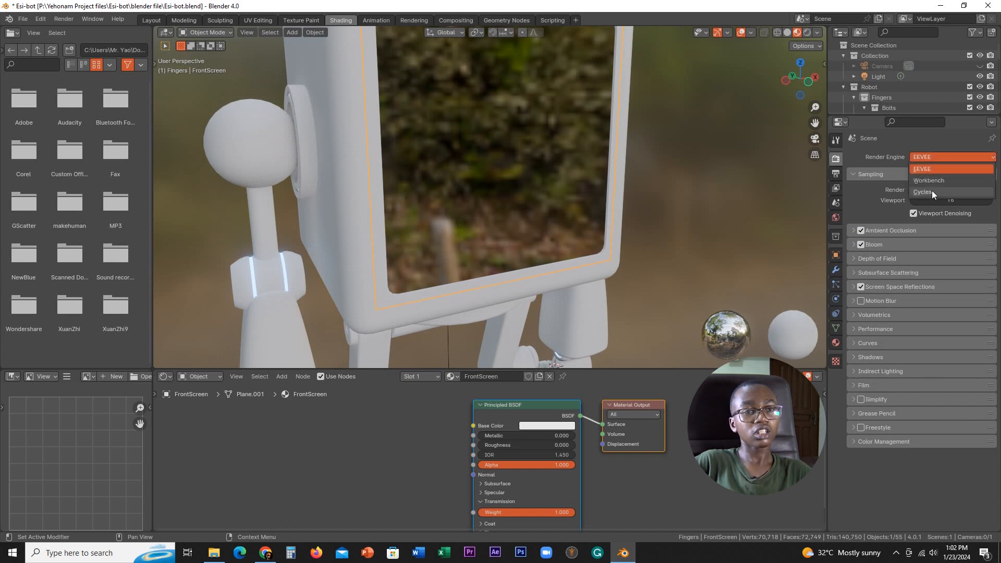
left_click(932, 190)
left_click(927, 182)
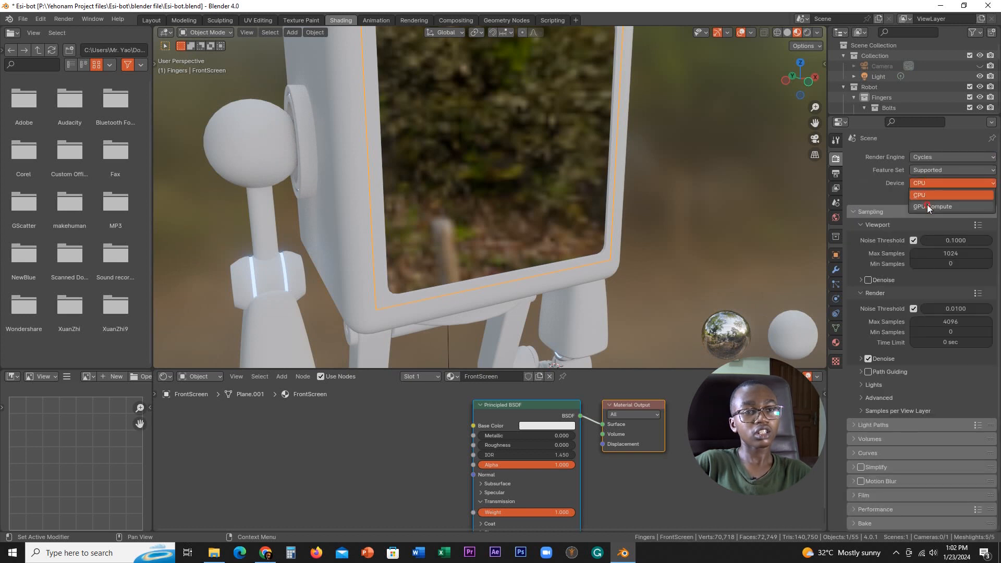
left_click(927, 205)
Turn off Show Backface and turn on Screen Space Refraction for the FrontScreen material
left_click(836, 342)
scroll(889, 390, "down", 6)
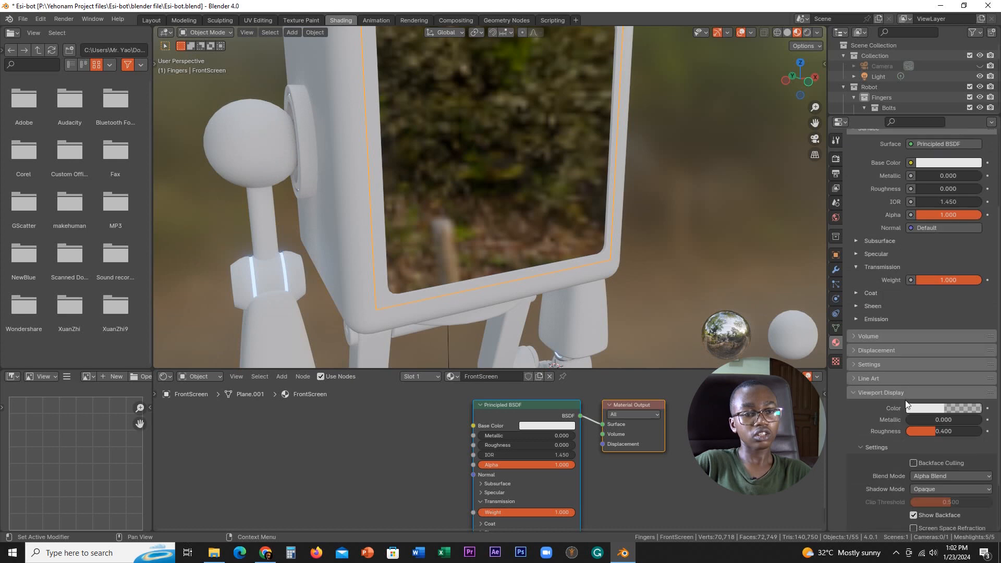
left_click(942, 456)
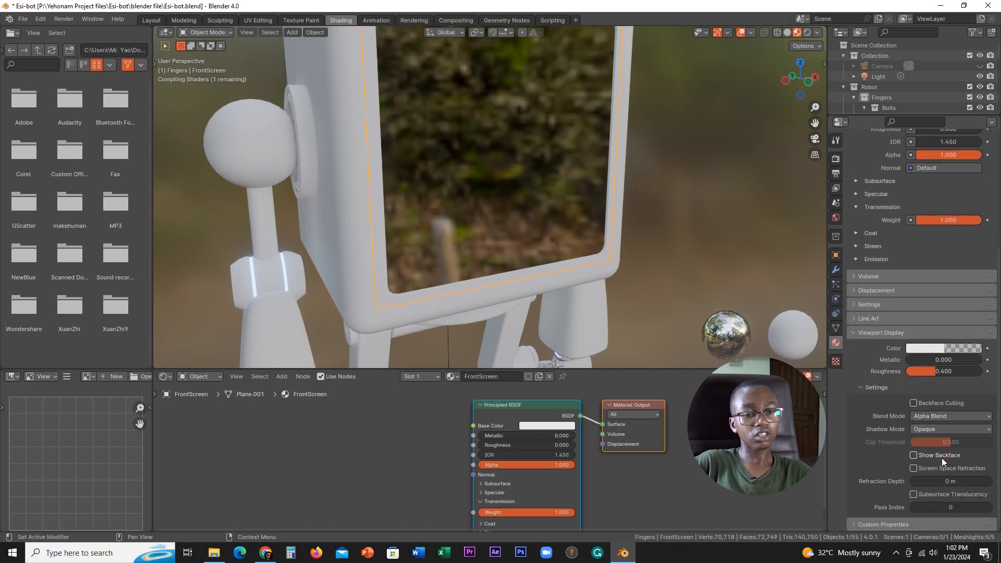
left_click(943, 468)
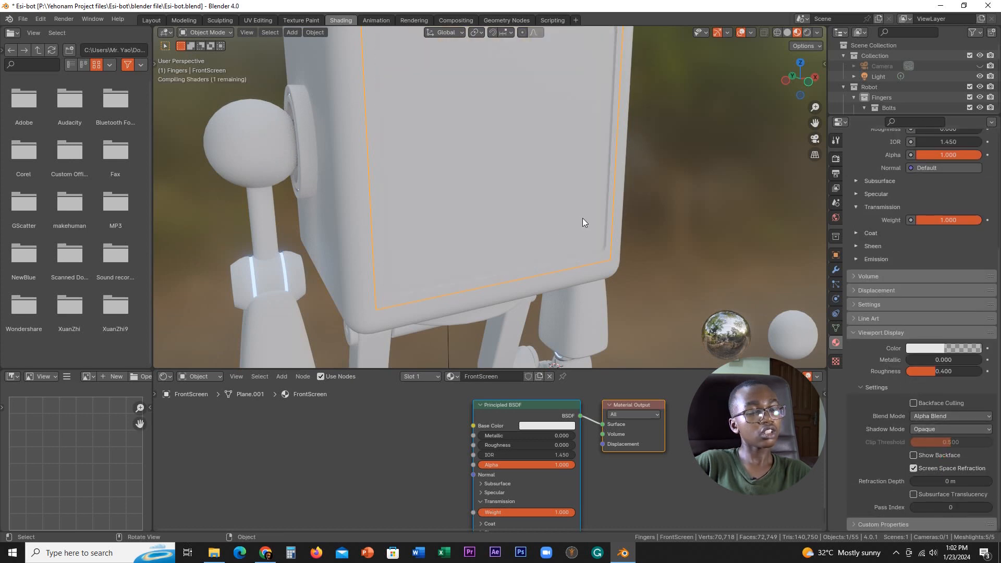
Switch the render engine to EEVEE and toggle Half Res Trace under Screen Space Reflections
middle_click_drag(583, 218, 605, 229)
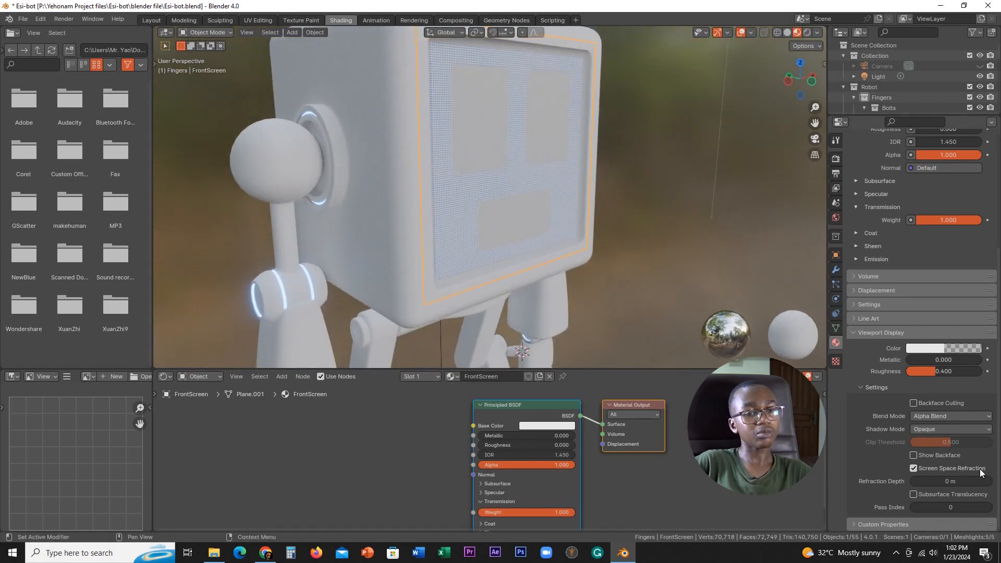
middle_click_drag(459, 224, 527, 218)
left_click(835, 158)
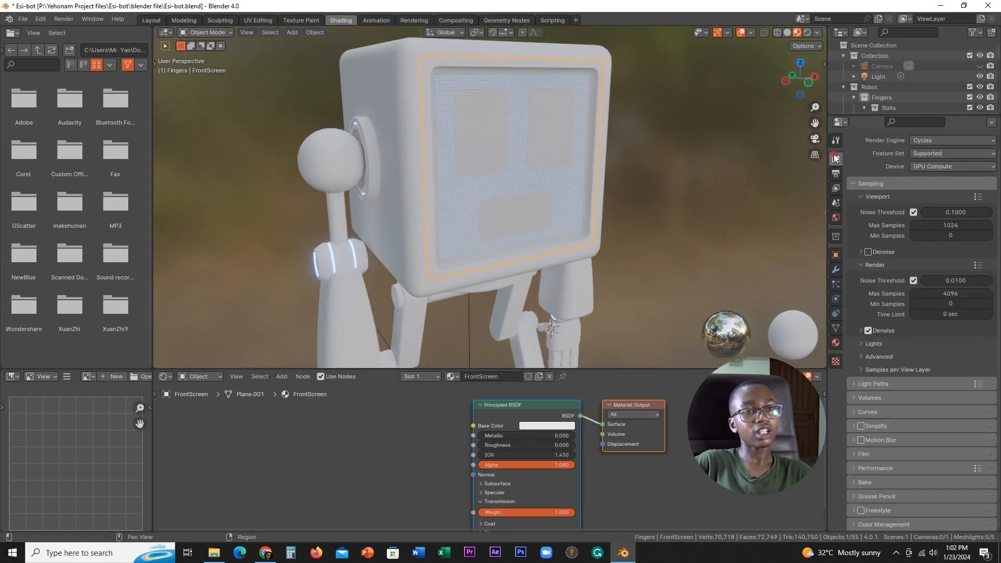
left_click(924, 141)
left_click(918, 151)
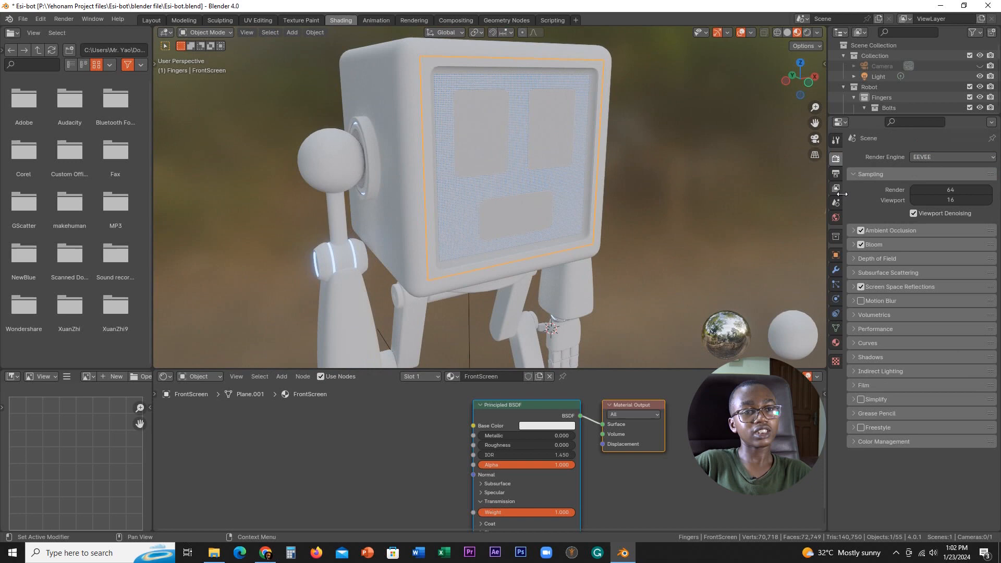
left_click(855, 286)
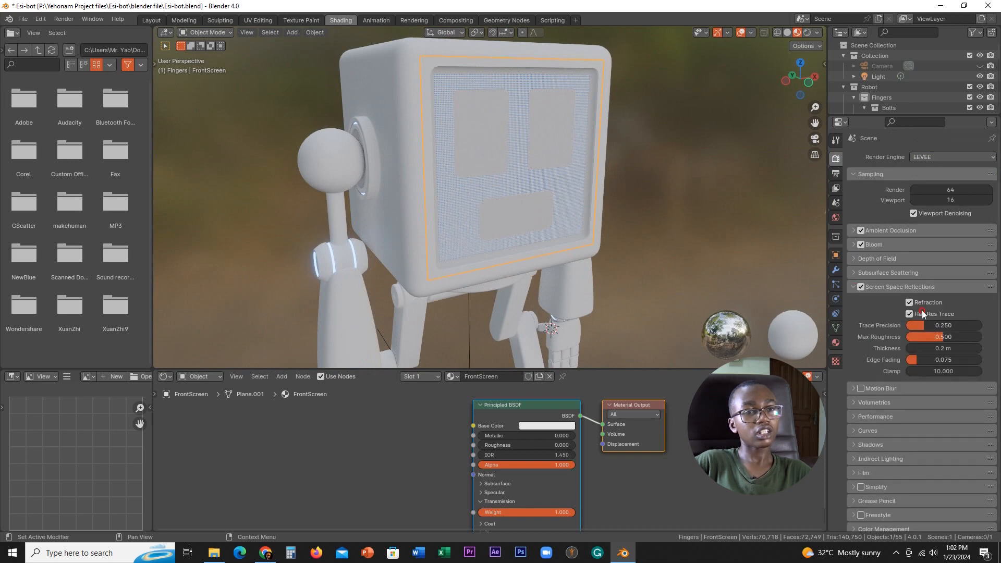
left_click(910, 314)
left_click(855, 287)
Review the FrontScreen material settings and examine the front screen from several angles
middle_click_drag(549, 217, 583, 228)
scroll(521, 218, "up", 2)
left_click(836, 343)
scroll(917, 390, "down", 10)
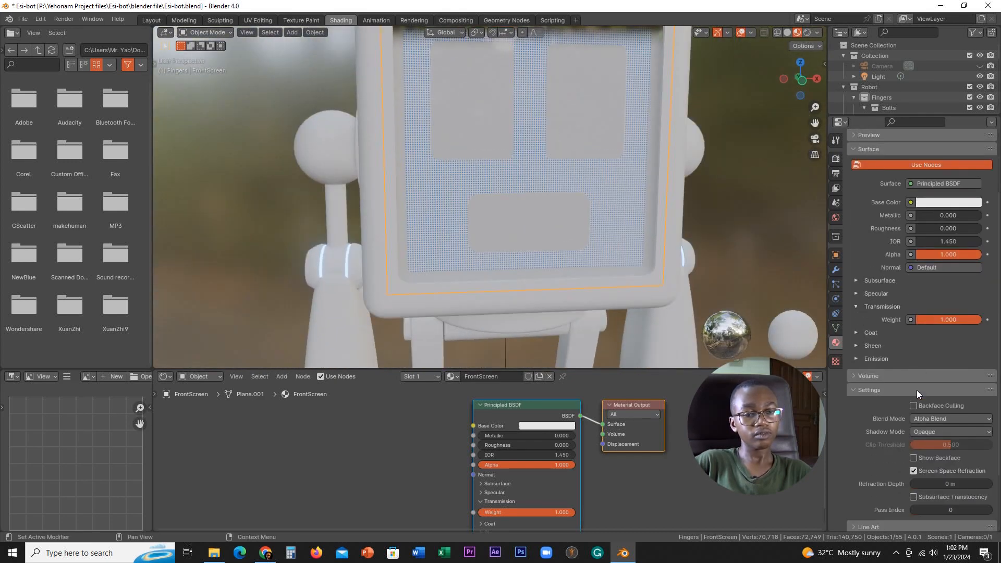
scroll(515, 245, "down", 3)
middle_click_drag(515, 245, 543, 253)
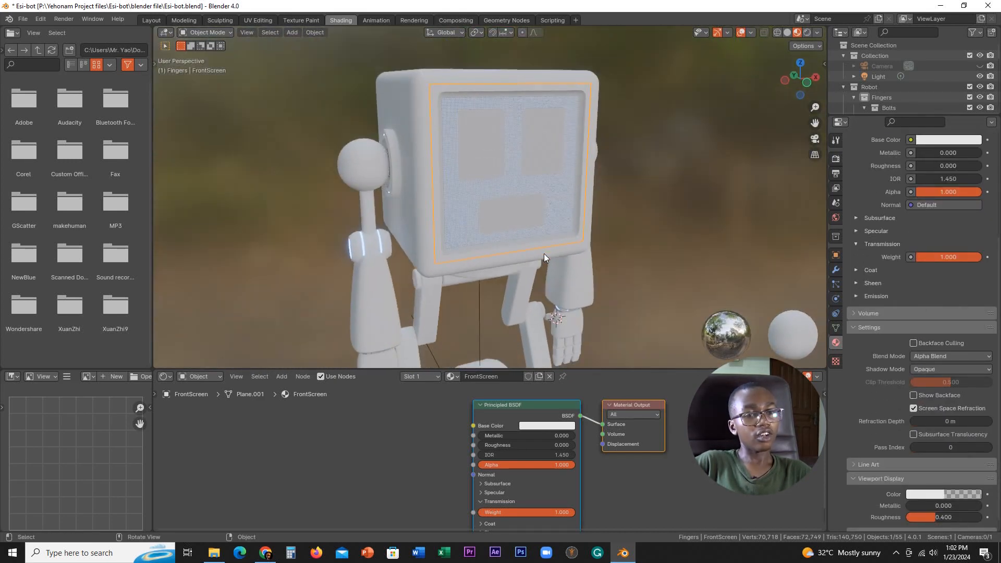
scroll(915, 474, "up", 1)
middle_click_drag(527, 199, 658, 184)
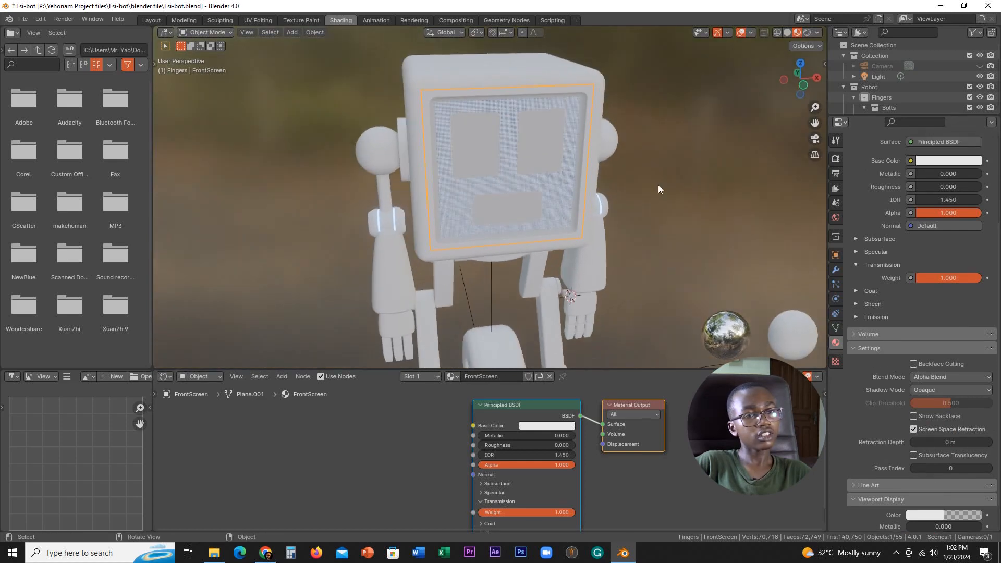
scroll(916, 241, "up", 6)
Set the render engine back to Cycles and show the robot in Rendered viewport shading
left_click(836, 158)
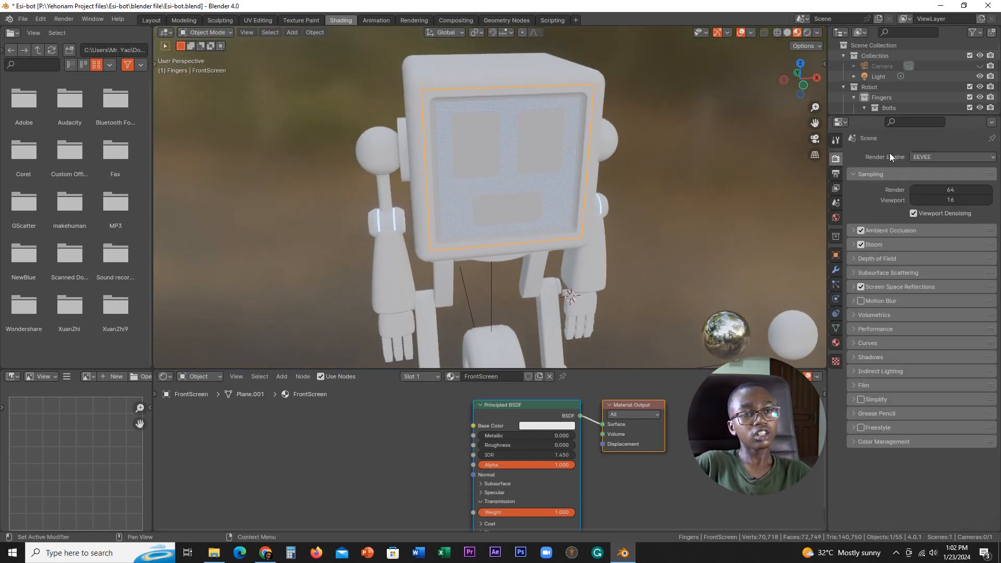
left_click(933, 157)
left_click(925, 191)
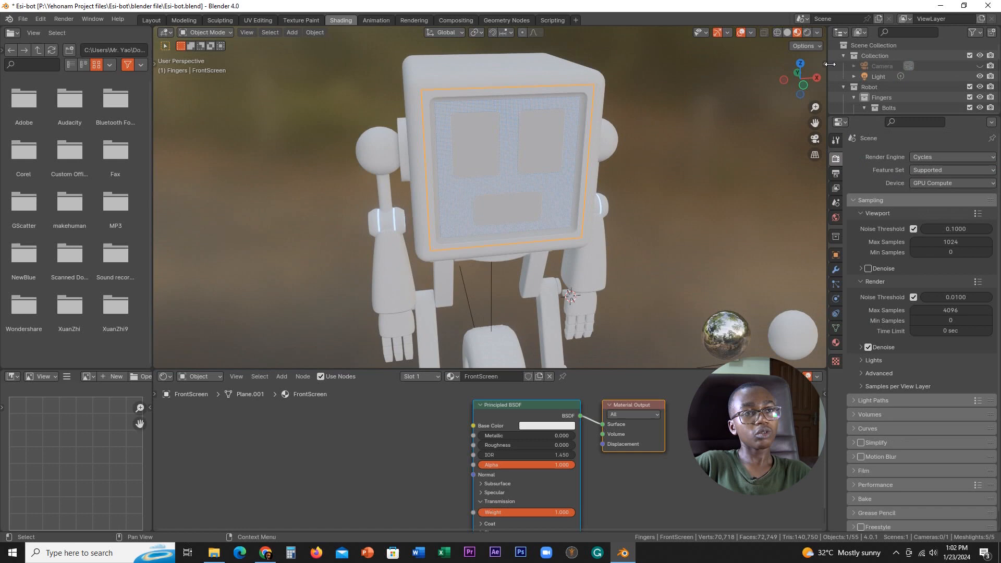
left_click(807, 32)
middle_click_drag(577, 175, 675, 178)
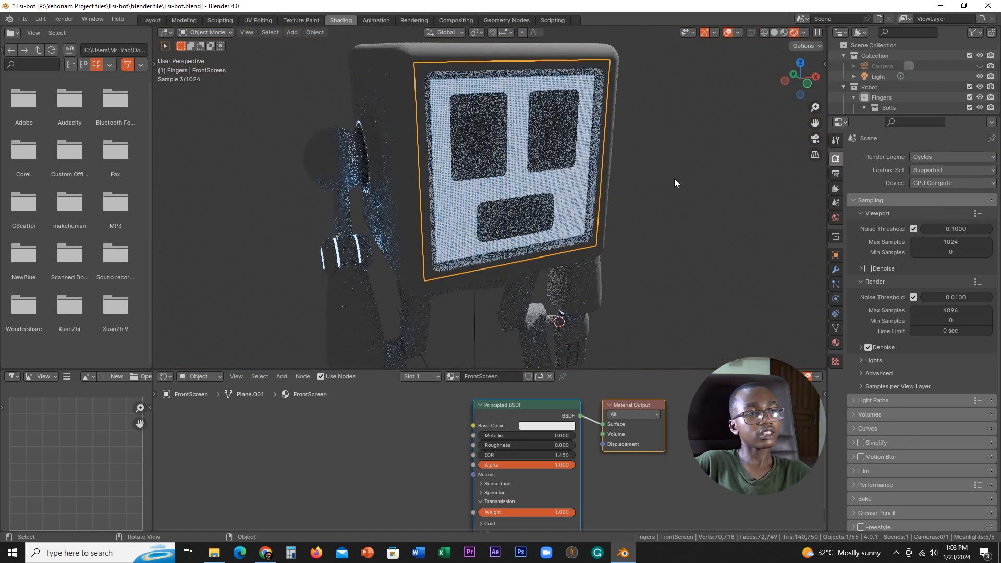
scroll(675, 221, "up", 2)
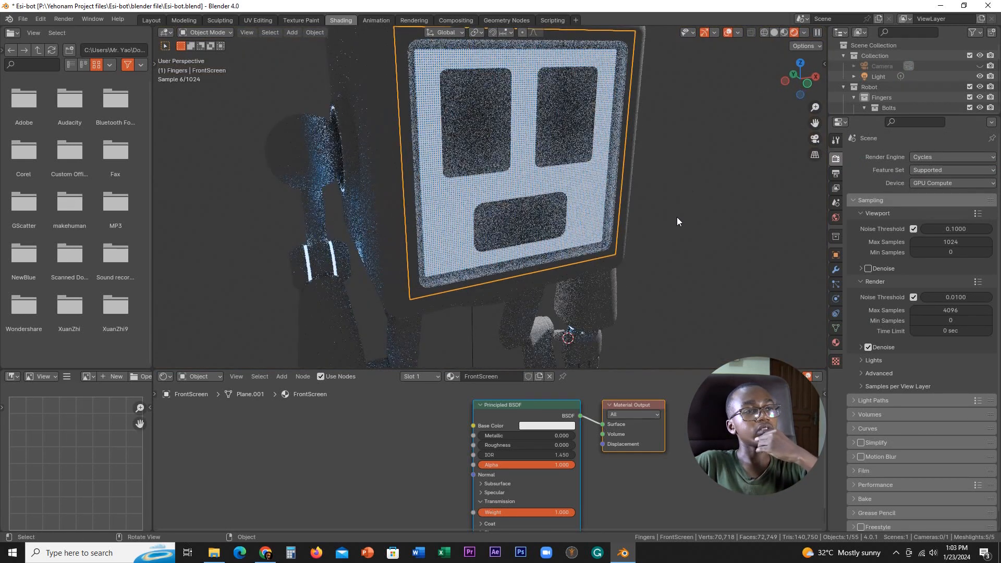
Select the BackScreen object and move the blue stop of its Color Ramp to position 0.341
left_click(458, 205, "alt")
left_click(430, 206)
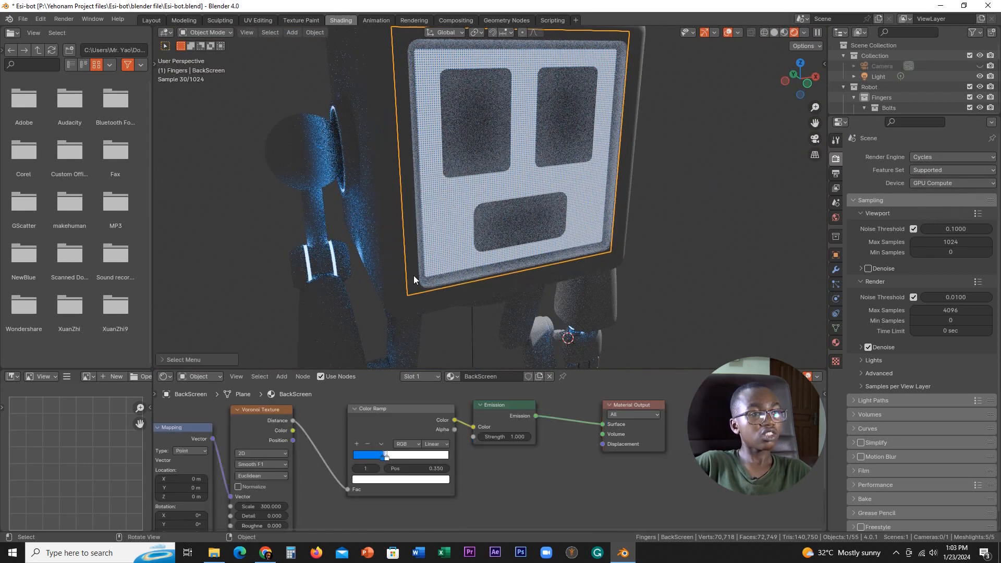
middle_click_drag(375, 413, 481, 411)
scroll(523, 446, "up", 5)
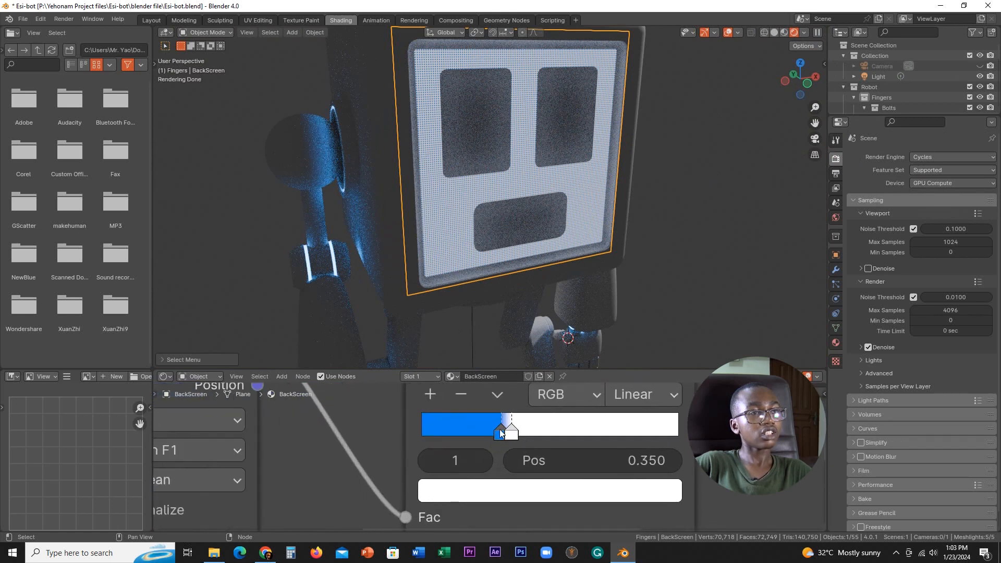
left_click_drag(500, 434, 506, 432)
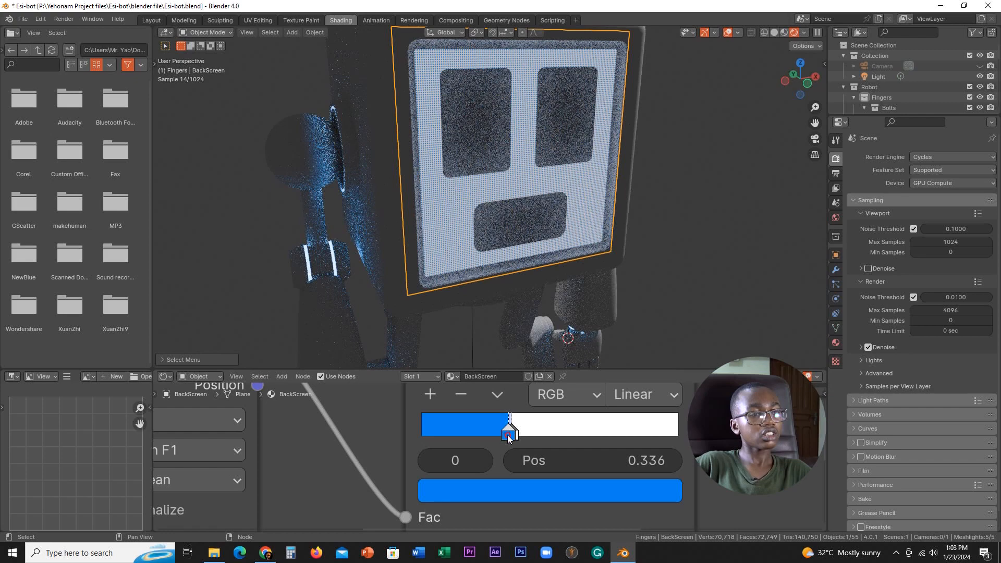
left_click_drag(508, 436, 510, 436)
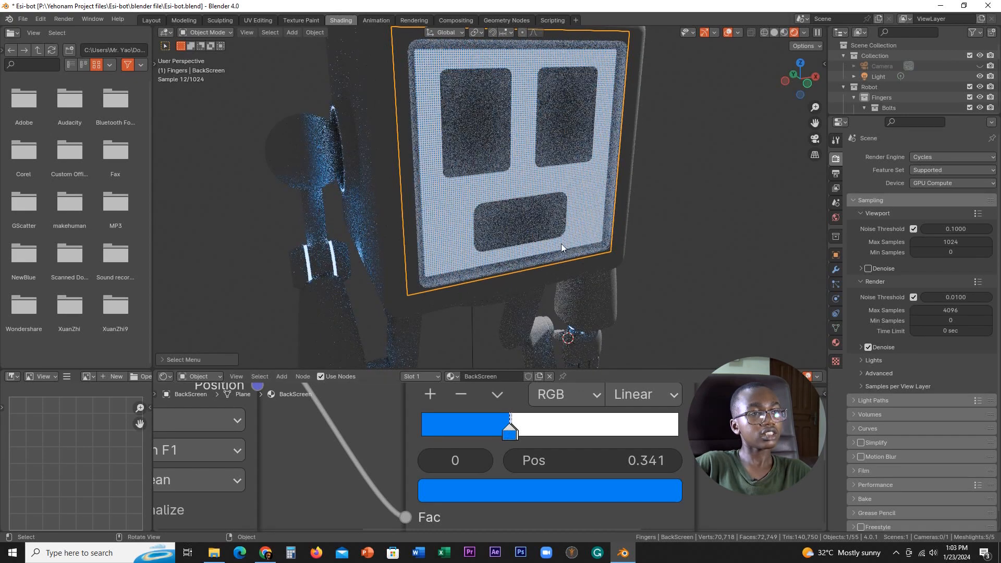
Examine the back screen's dot pattern up close and from a distance in the rendered view
scroll(542, 230, "up", 5)
scroll(549, 237, "up", 3)
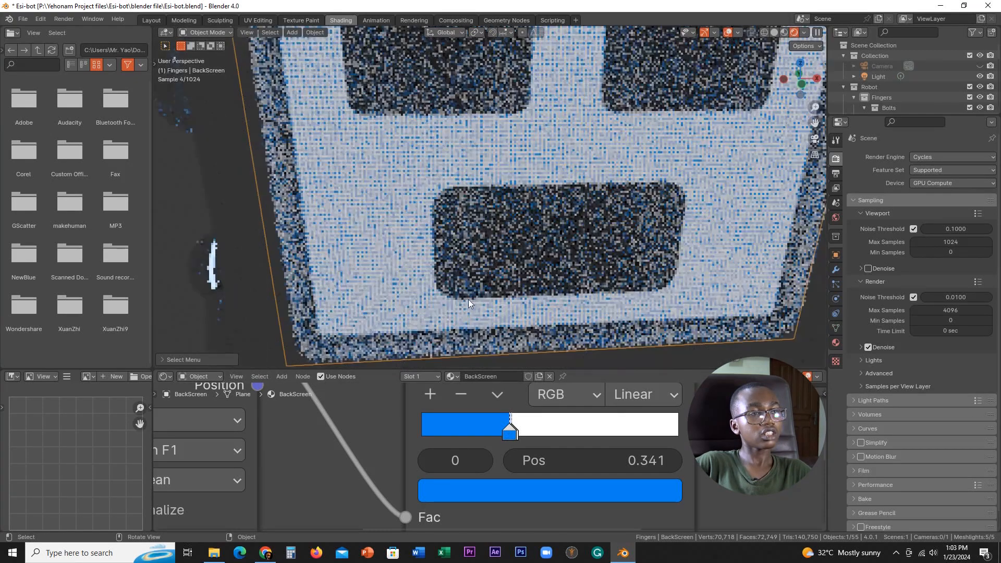
scroll(330, 450, "down", 2)
scroll(330, 451, "down", 1)
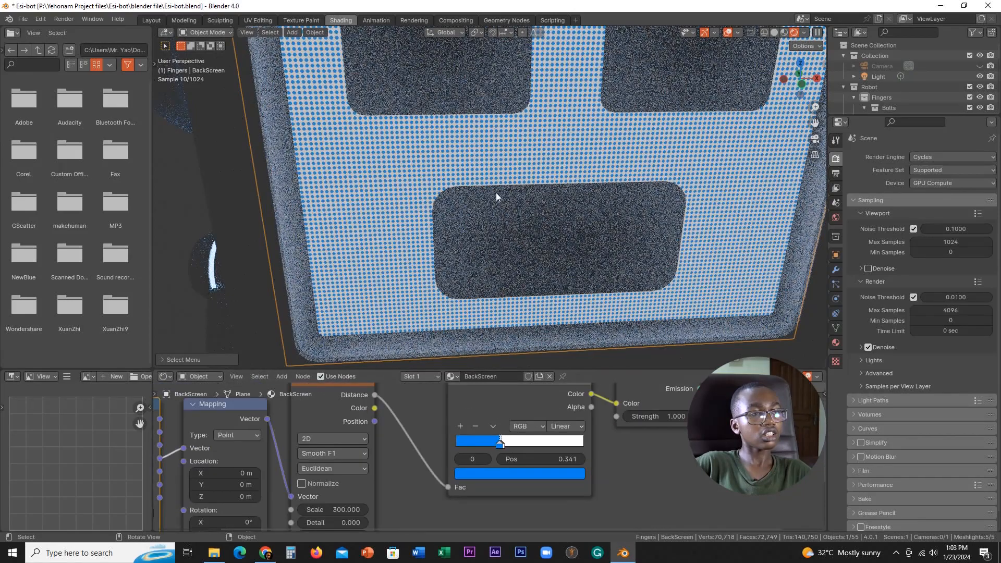
scroll(520, 227, "down", 4)
scroll(537, 233, "up", 4)
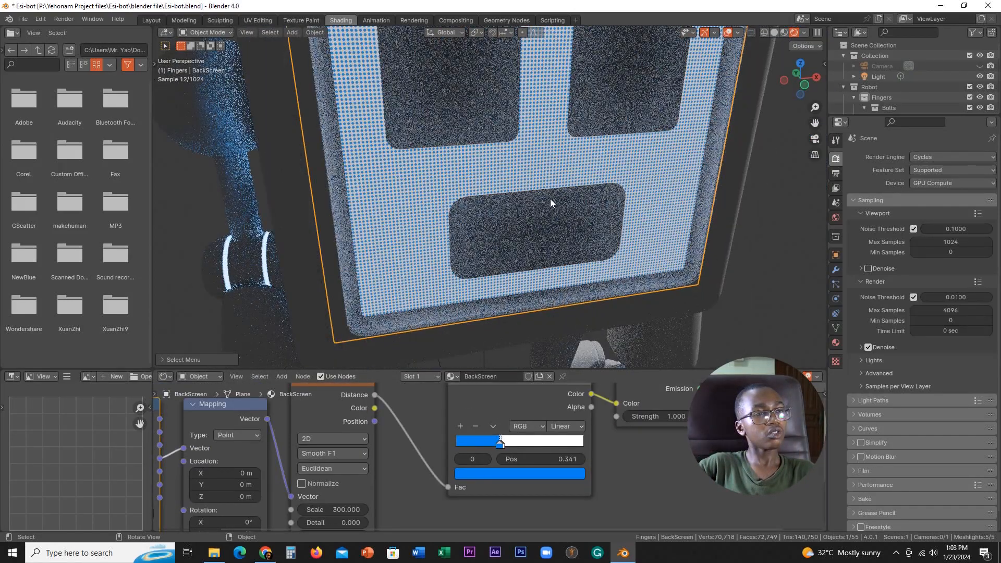
middle_click_drag(550, 200, 561, 95)
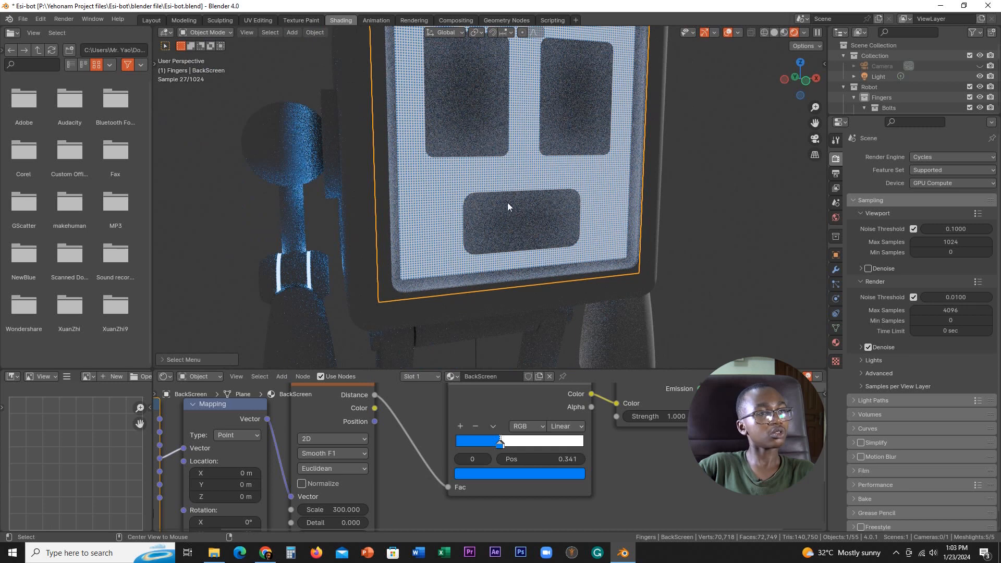
left_click(516, 223, "alt")
left_click(517, 222)
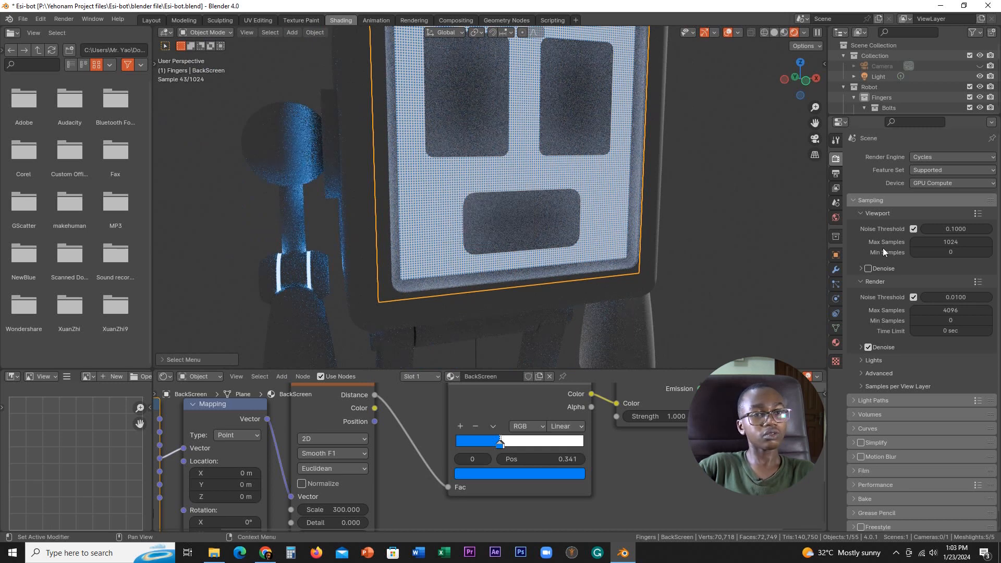
Set the viewport sampling's Max Samples to 100
left_click(966, 242)
left_click(966, 242)
type("10")
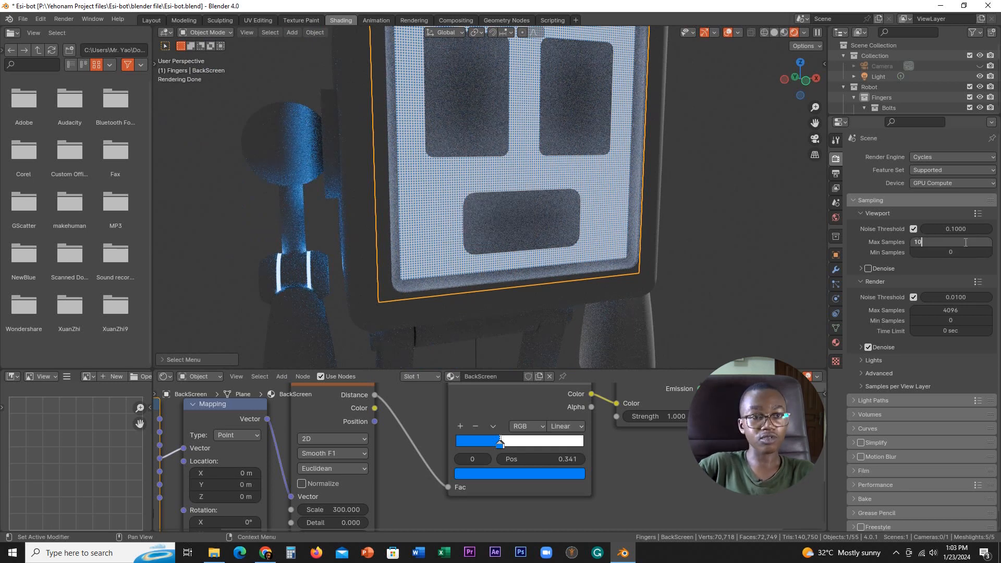
type("0")
key("Return")
Set the render sampling's Max Samples to 100 and enable Denoise for the viewport
double_click(964, 314)
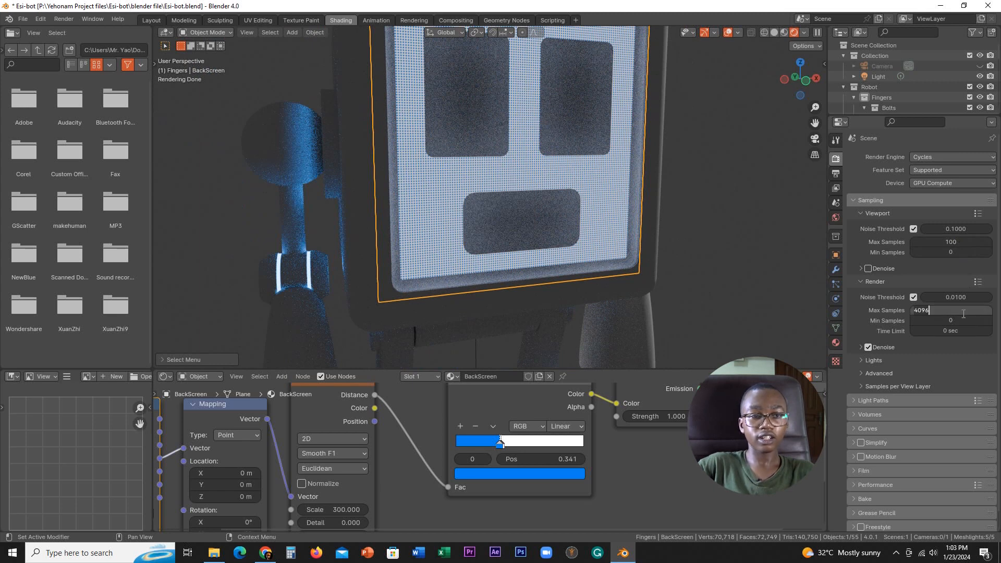
key("BackSpace")
key("BackSpace")
key("BackSpace")
key("BackSpace")
type("100")
key("Return")
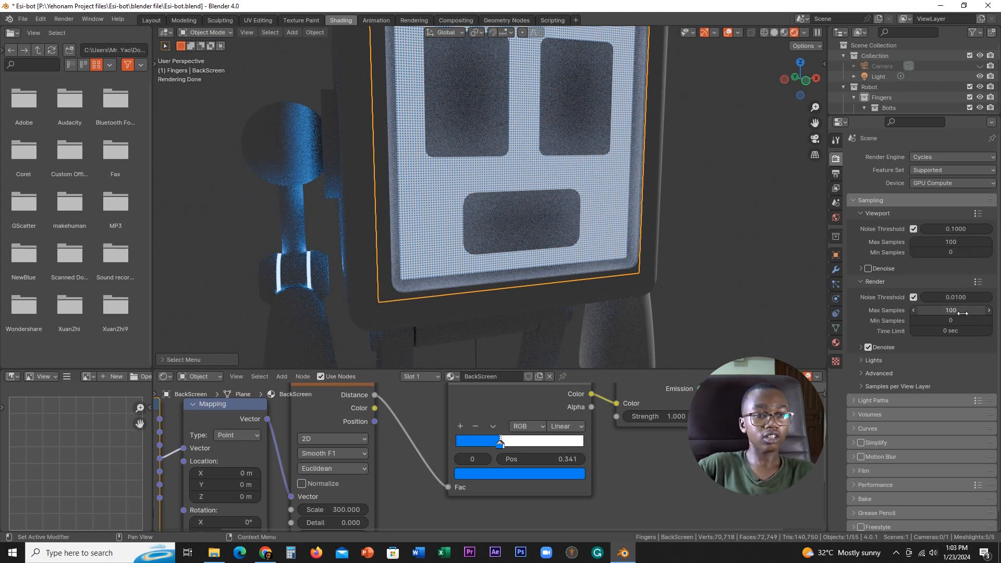
left_click(869, 268)
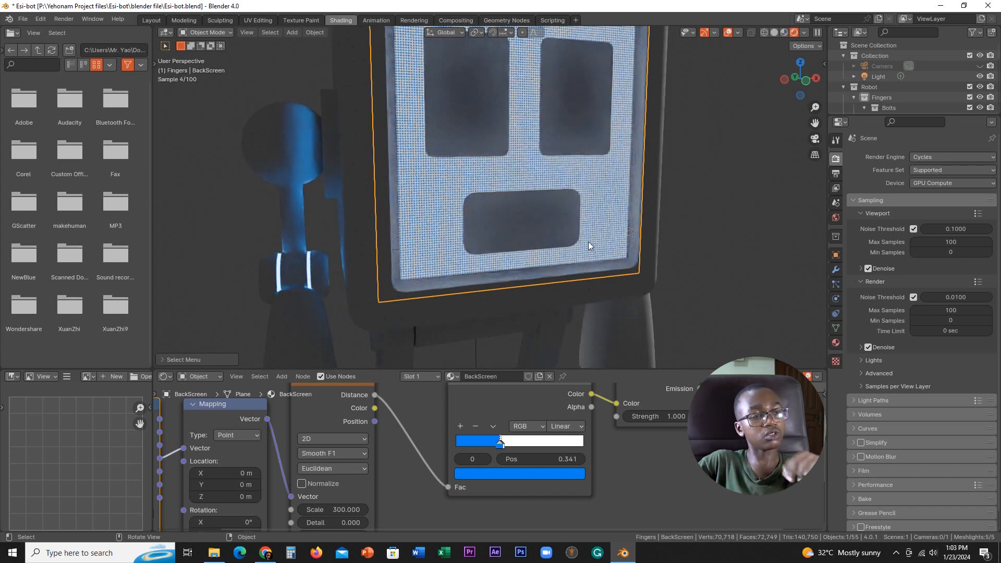
Select the Mouth object behind the front screen and rename its material to Face
left_click(543, 225, "alt")
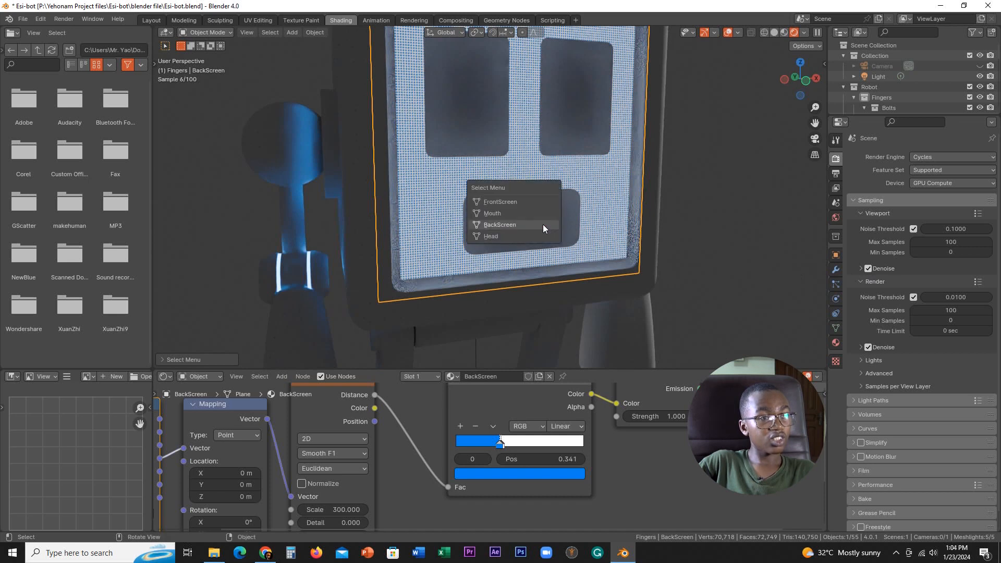
left_click(498, 213)
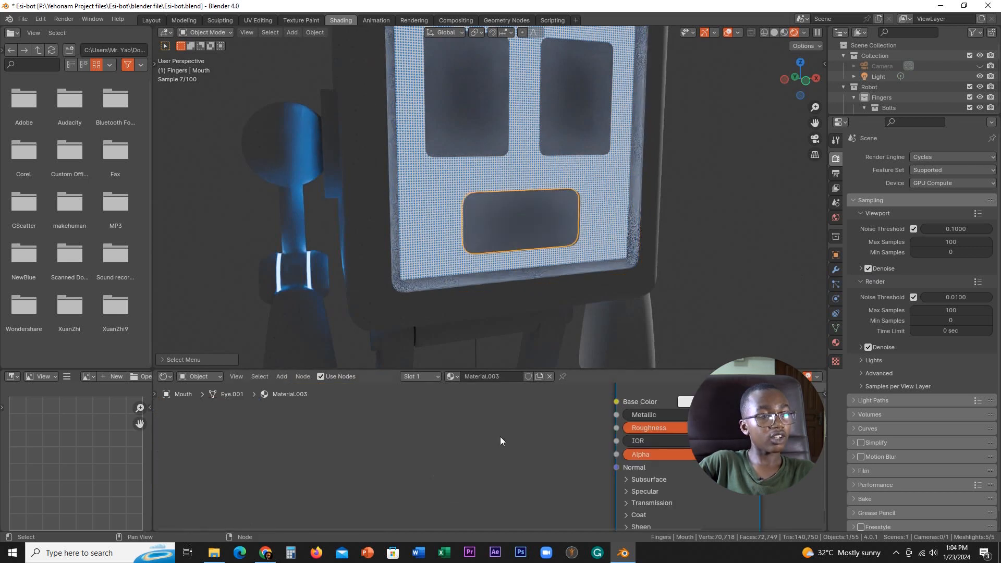
middle_click_drag(565, 458, 458, 487)
scroll(473, 405, "down", 2)
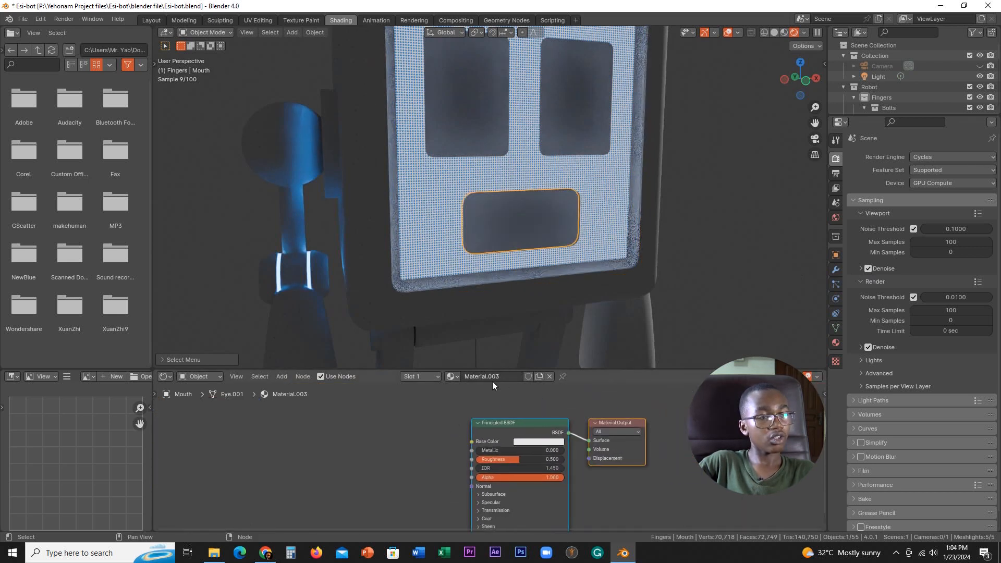
left_click(510, 377)
type("F")
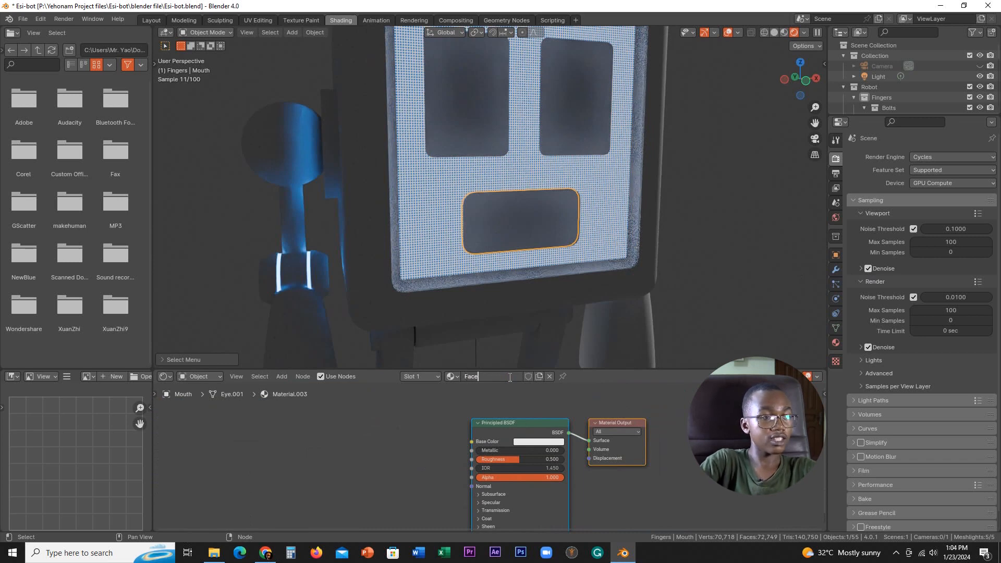
type("ace")
key("Return")
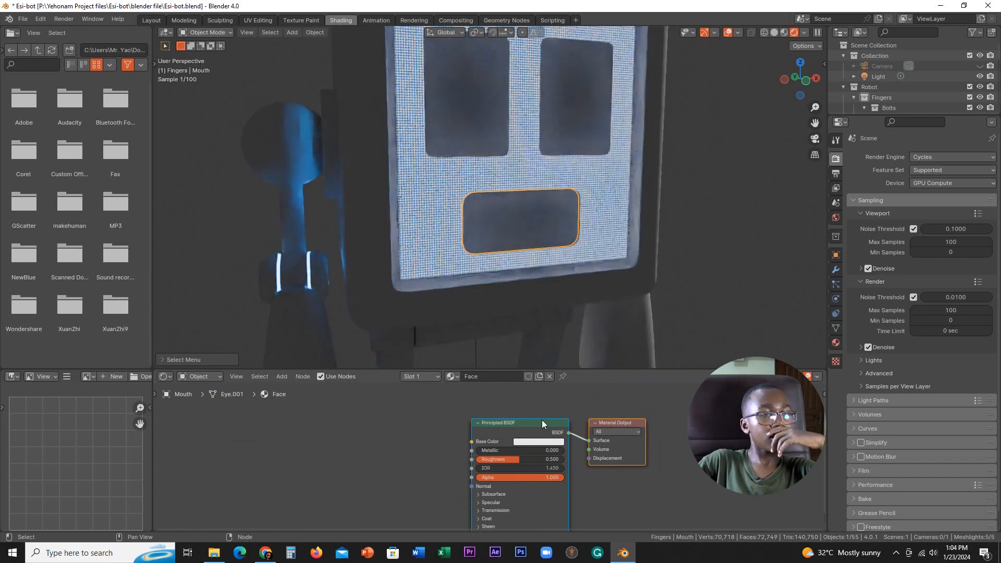
Change the Face material's surface shader to Emission
left_click(836, 342)
left_click(941, 249)
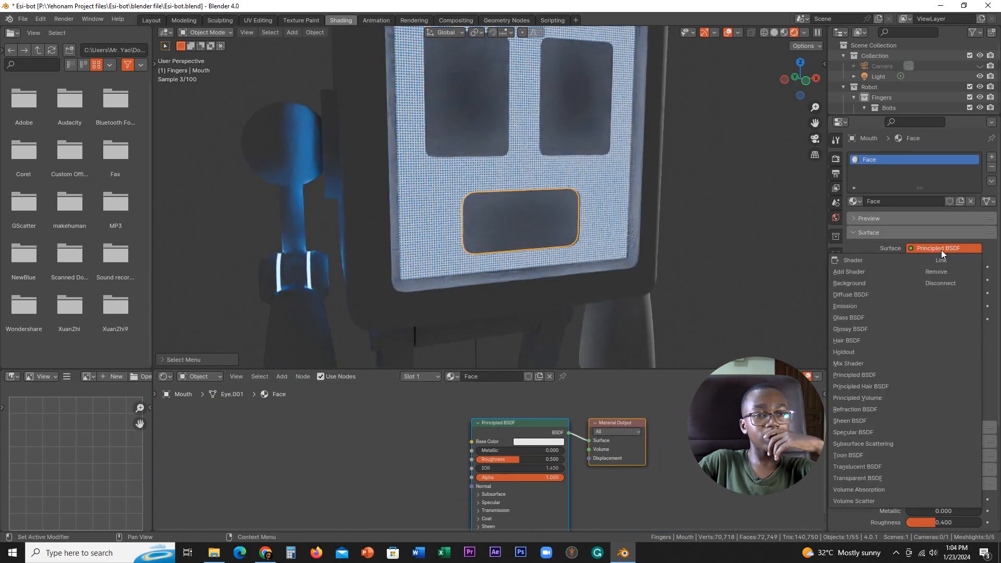
left_click(845, 307)
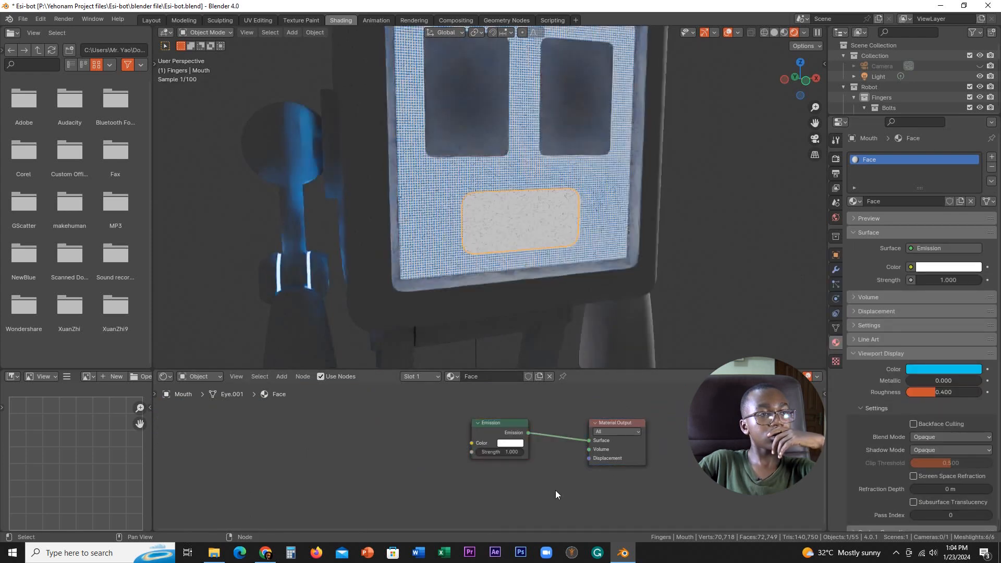
Switch to Chrome, pick up the purple hex code c37ef0 from the color-hex palette, and return to Blender
left_click(266, 553)
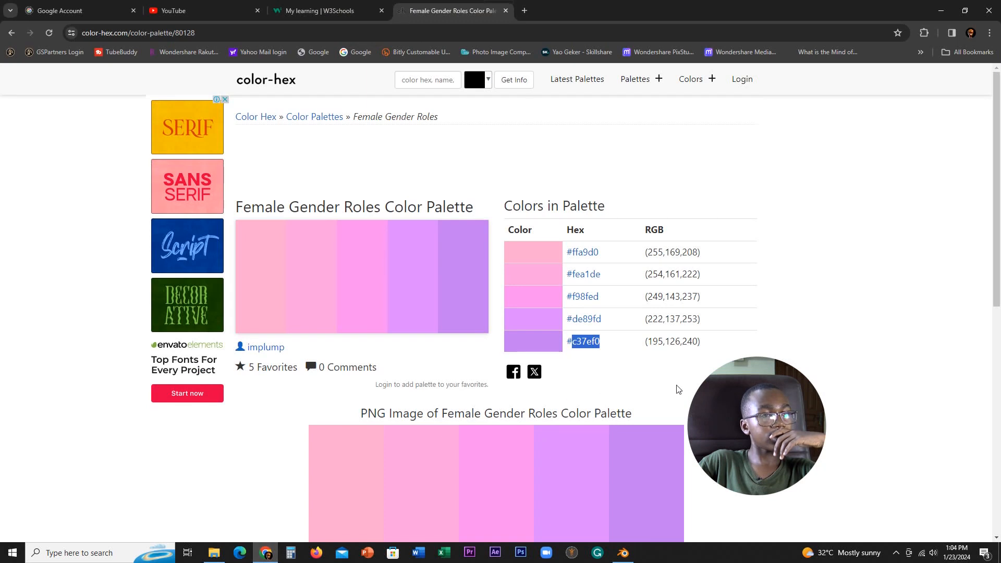
left_click(717, 388)
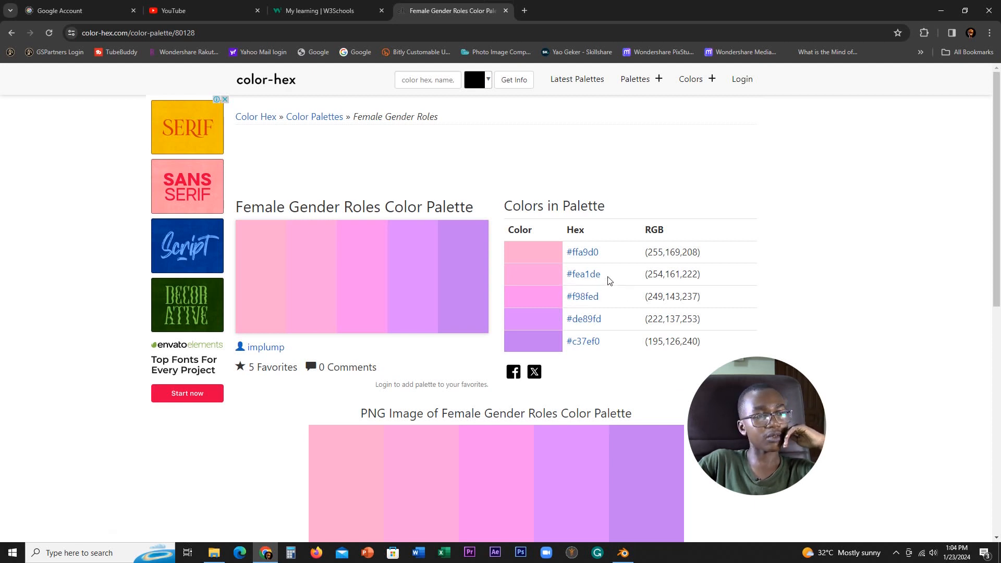
left_click_drag(605, 344, 579, 349)
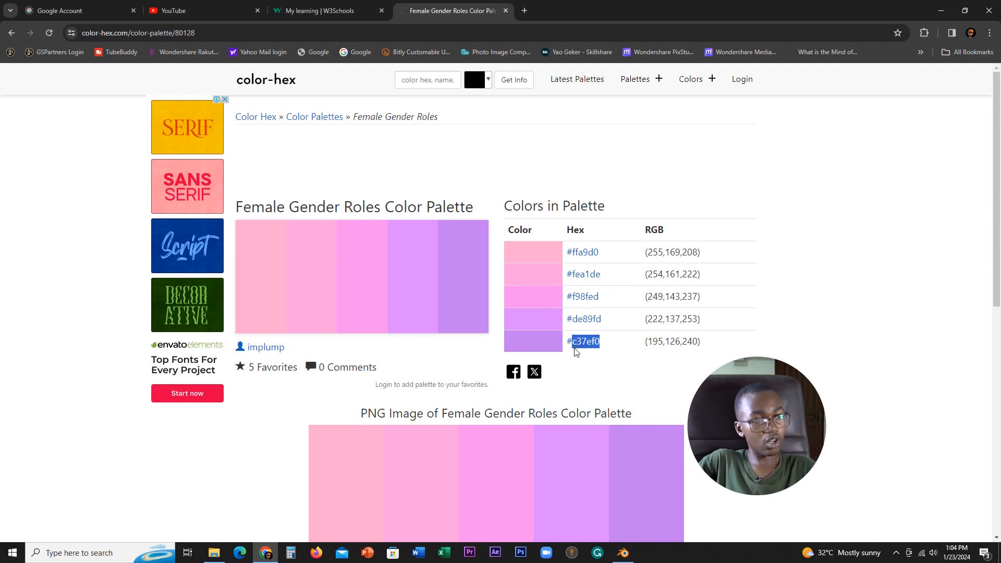
left_click(623, 552)
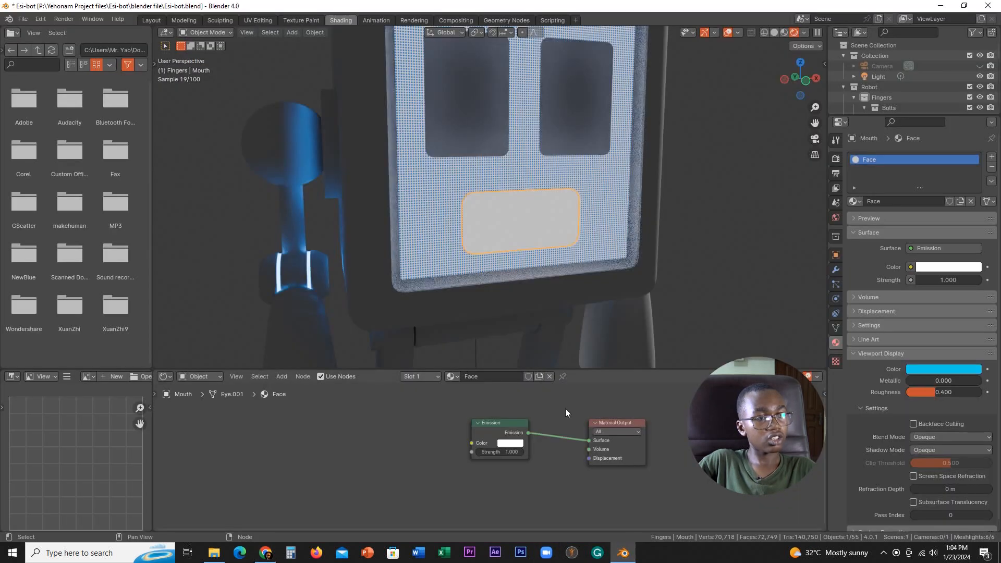
Set the Face material's emission color to hex c37ef0 and raise its emission strength to 3.6
key("ctrl+v")
left_click(511, 444)
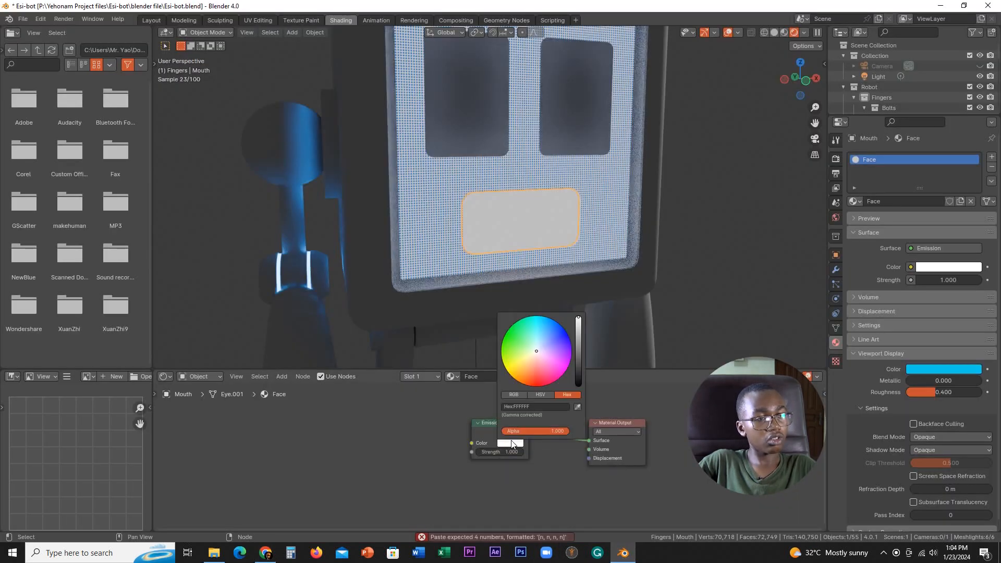
left_click(547, 406)
type("c37ef0")
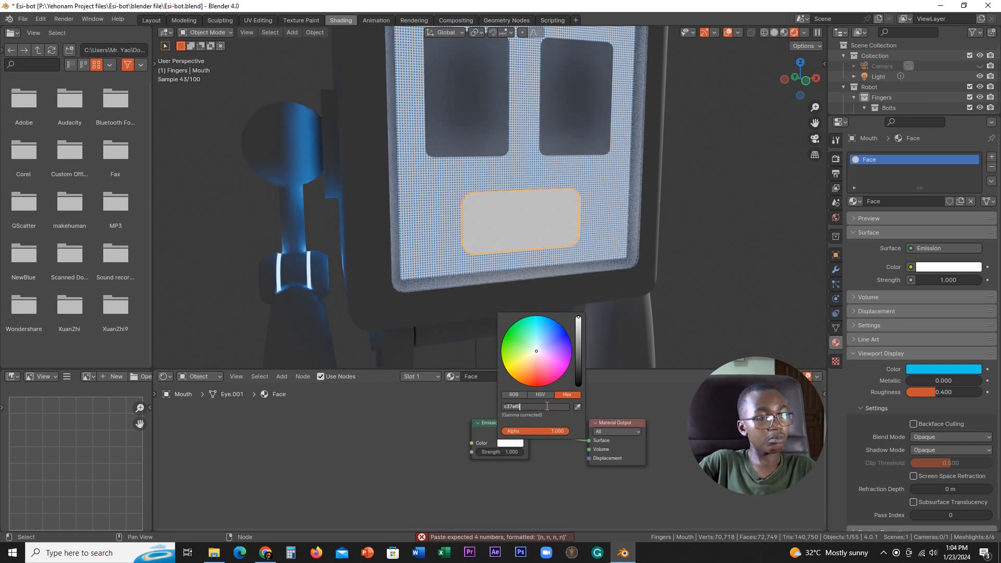
key("Return")
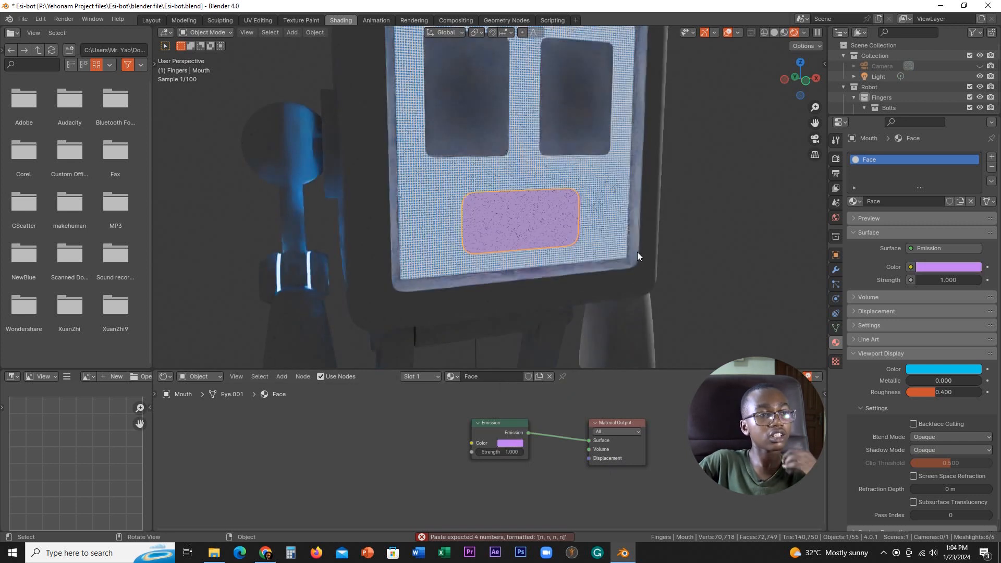
scroll(548, 461, "up", 3)
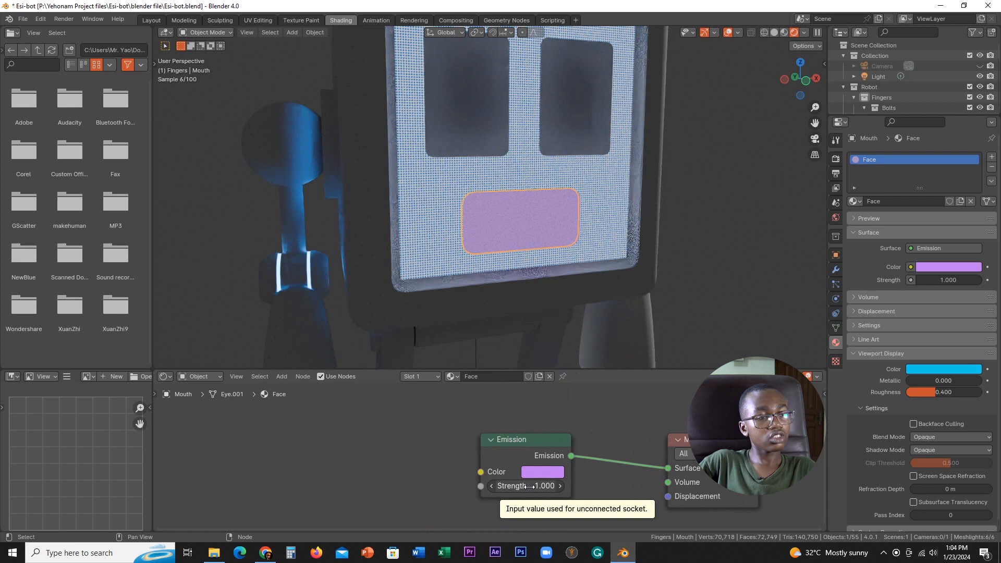
left_click_drag(530, 486, 503, 489)
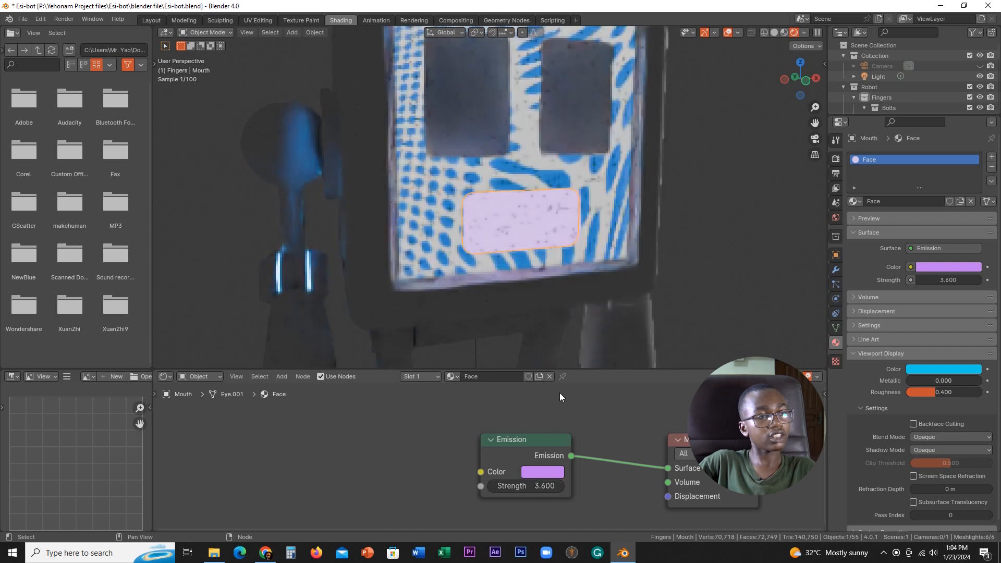
Select the Eye object behind the front screen, replace its material with the existing Face material, and deselect it
left_click(559, 131)
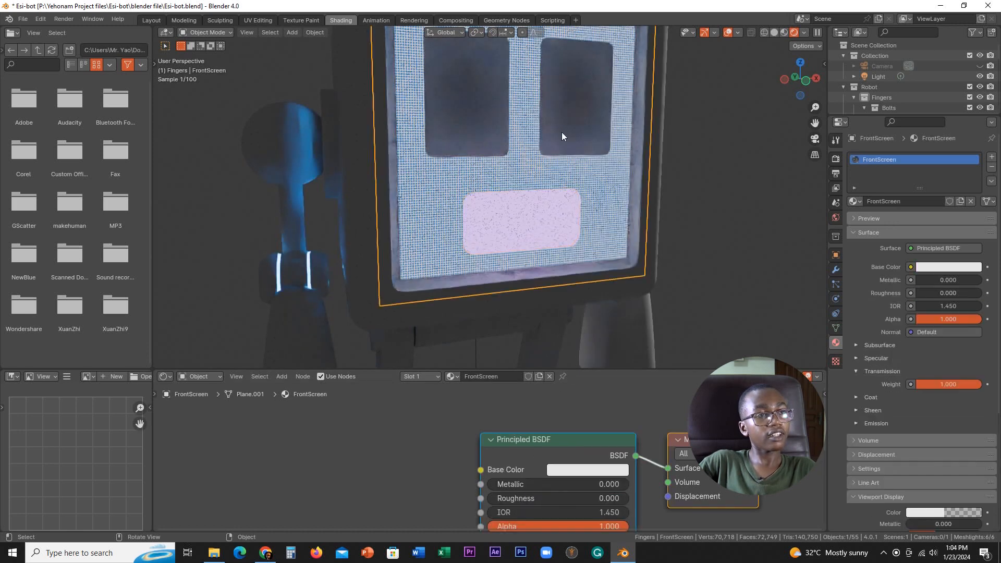
left_click(562, 133, "alt")
left_click(528, 146)
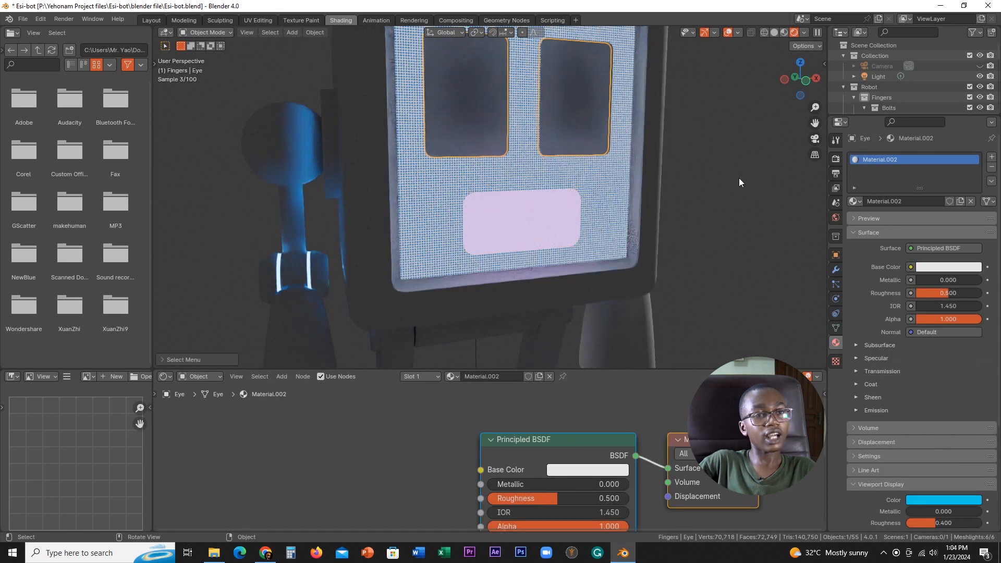
left_click(855, 202)
left_click(861, 237)
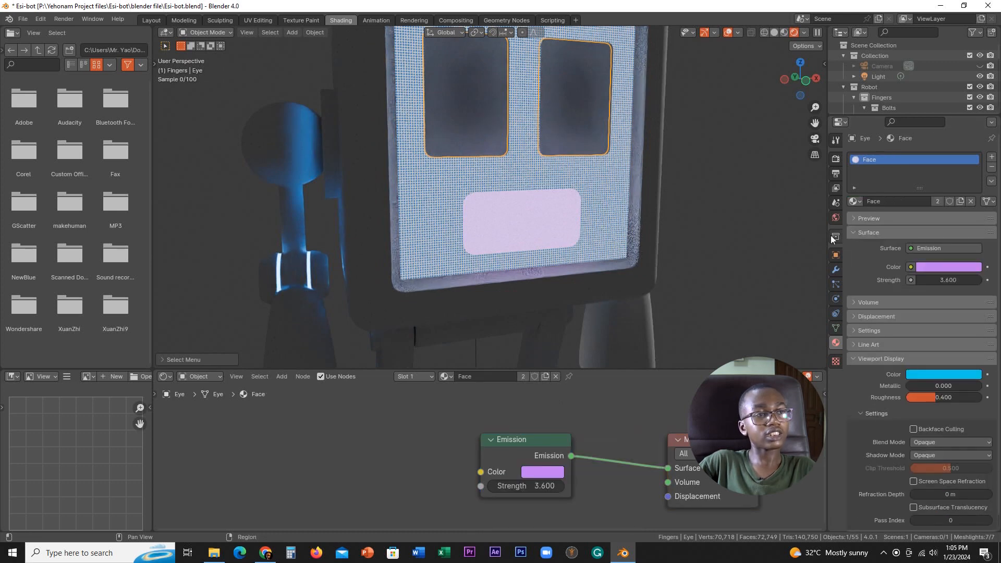
middle_click_drag(677, 239, 746, 234)
left_click(746, 234)
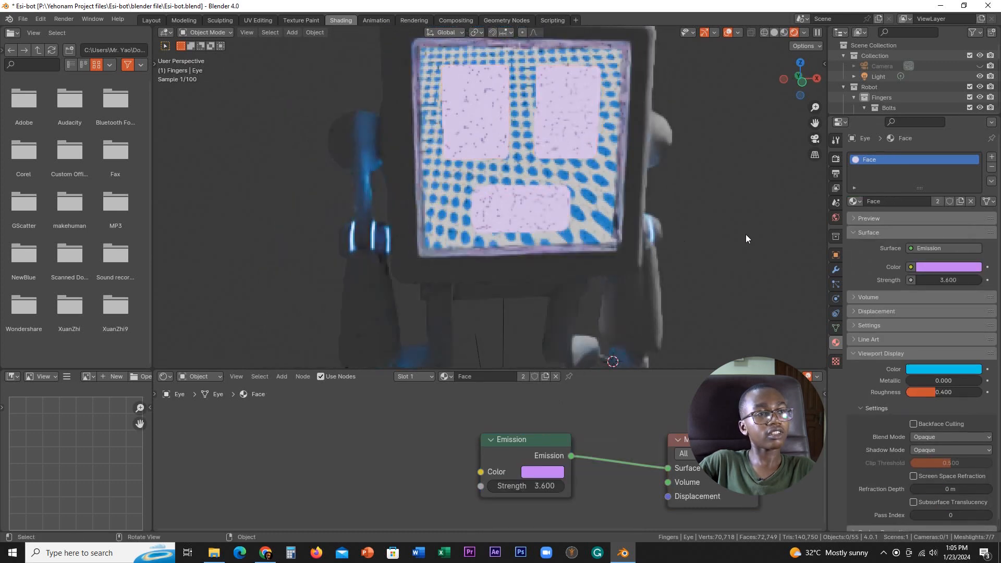
Select the BackScreen object behind the robot's face and make the blue stop of its Color Ramp active
scroll(746, 234, "down", 2)
scroll(621, 263, "up", 3)
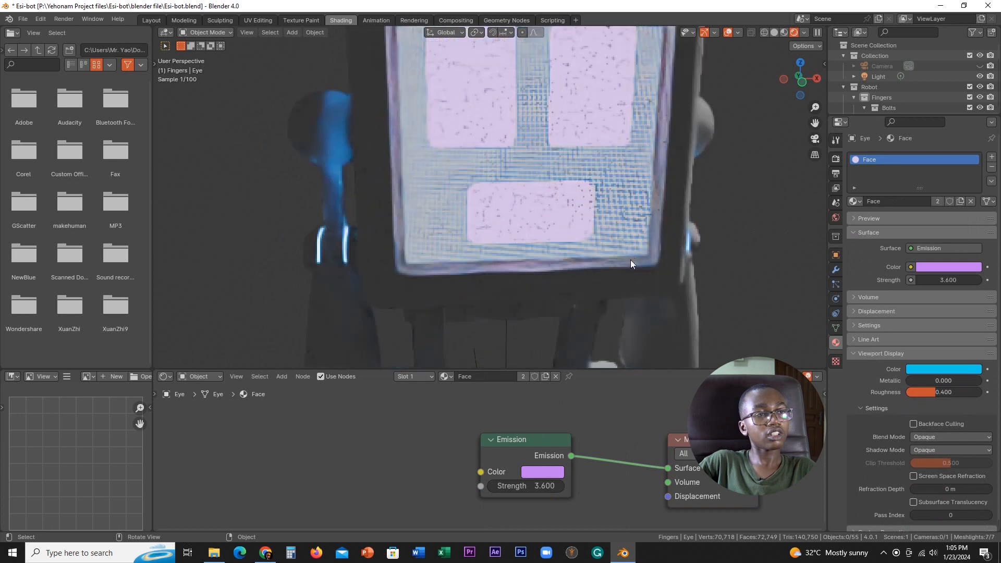
scroll(612, 196, "down", 3)
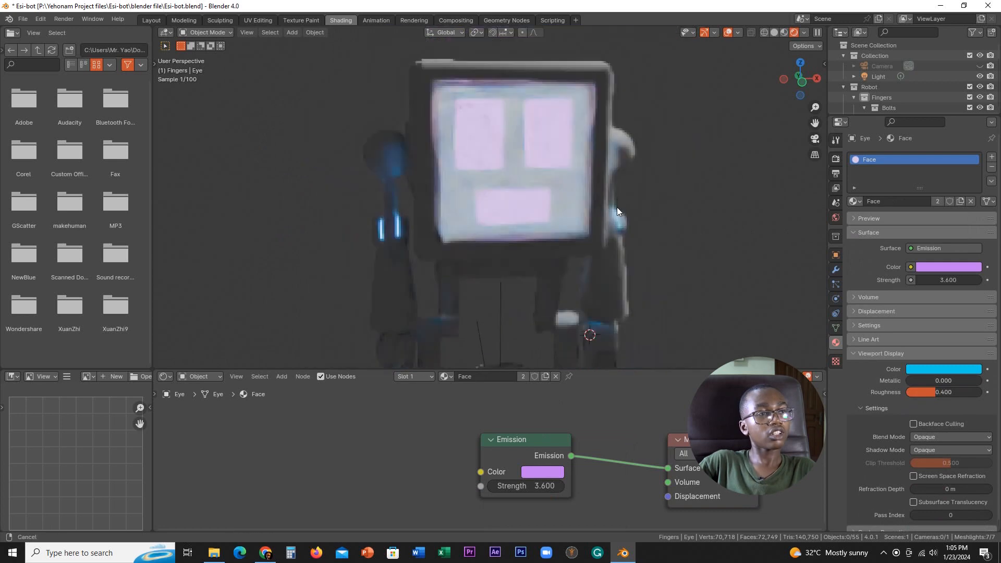
left_click(565, 224, "alt")
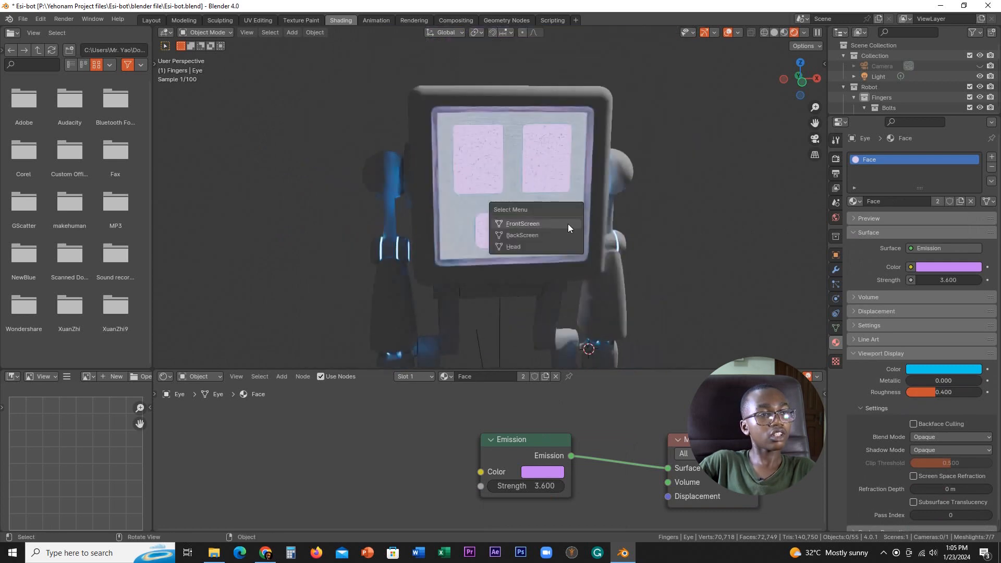
left_click(541, 236)
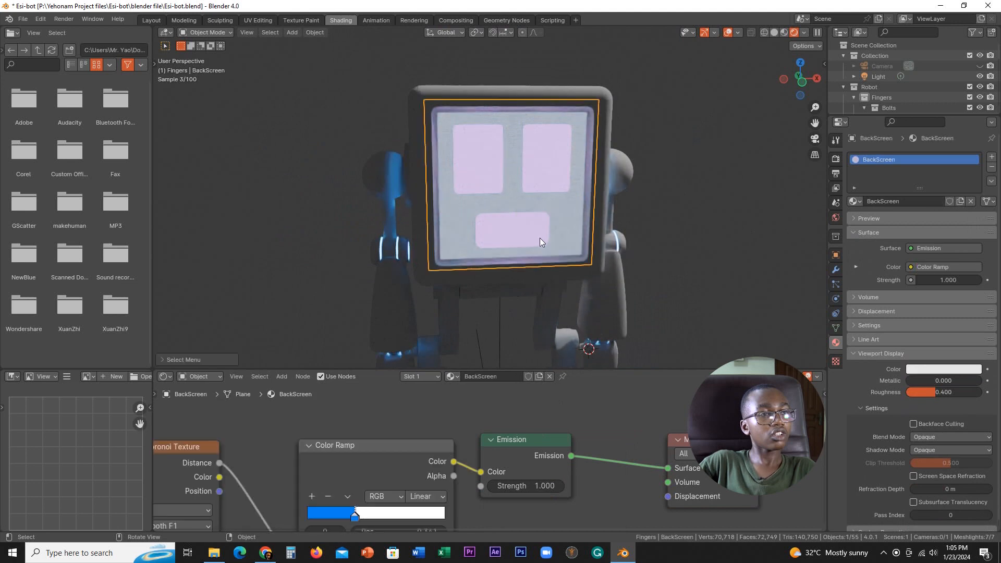
mouse_move(434, 448)
middle_mouse_down()
mouse_move(505, 406)
mouse_move(574, 393)
middle_mouse_up()
scroll(505, 476, "up", 2)
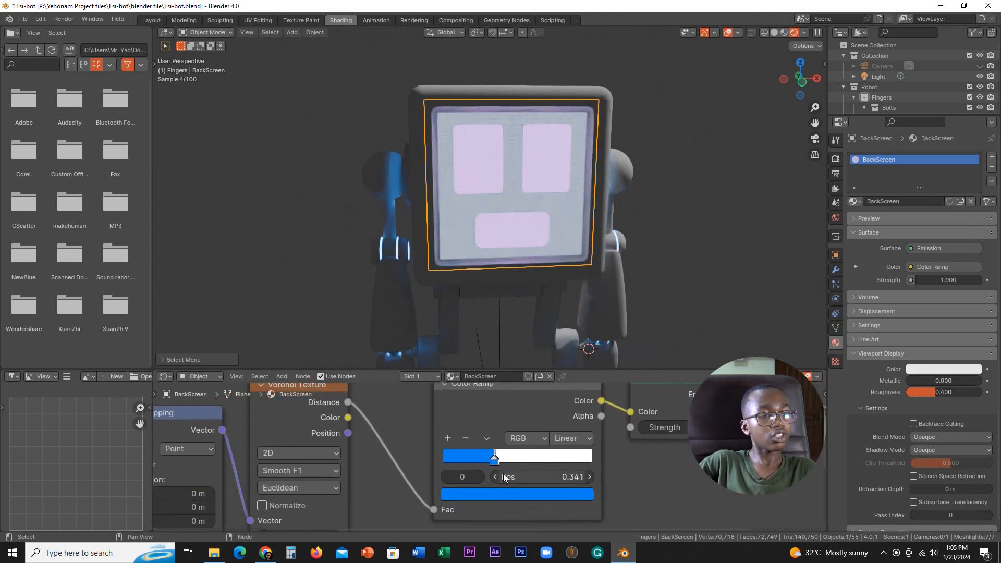
left_click(491, 459)
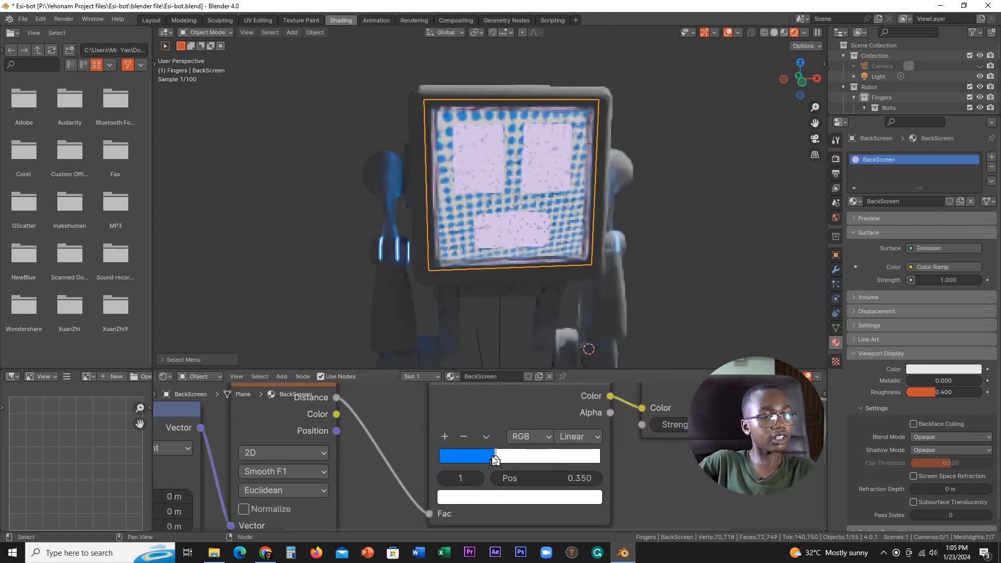
left_click(492, 460)
left_click(491, 460)
left_click(491, 461)
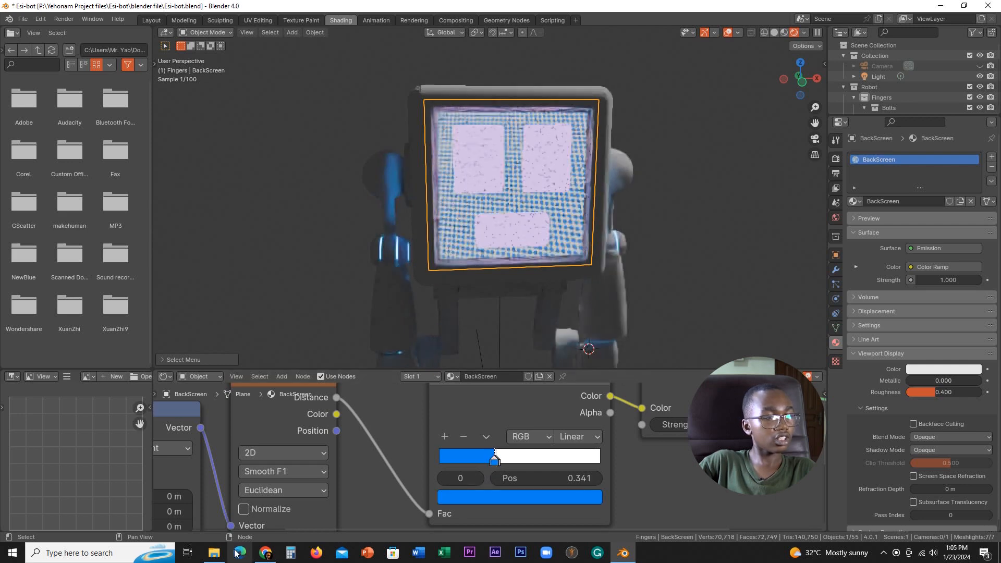
Copy the hex code de89fd from the palette page in the browser and apply it to the Color Ramp's blue stop in Blender
left_click(266, 553)
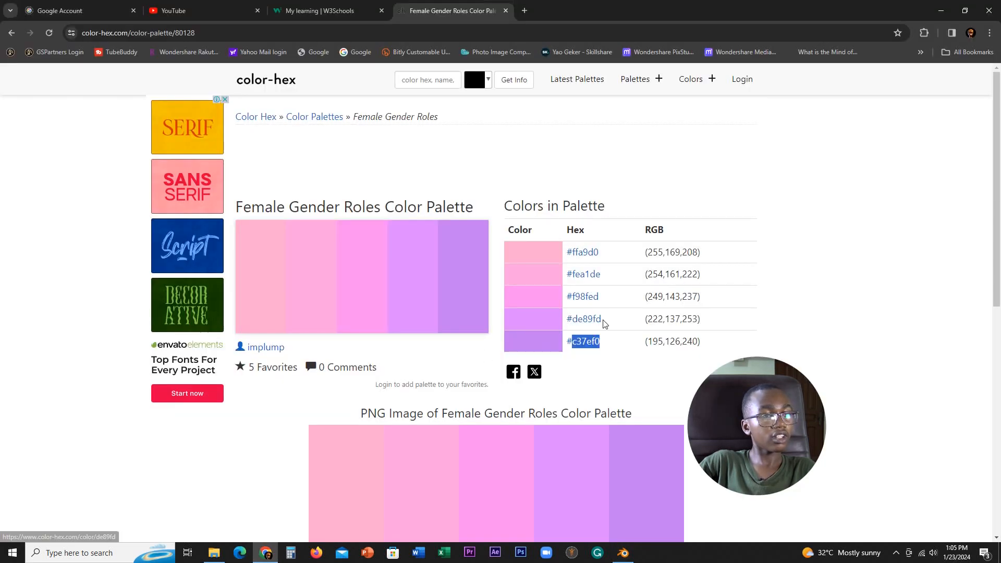
left_click_drag(603, 318, 575, 322)
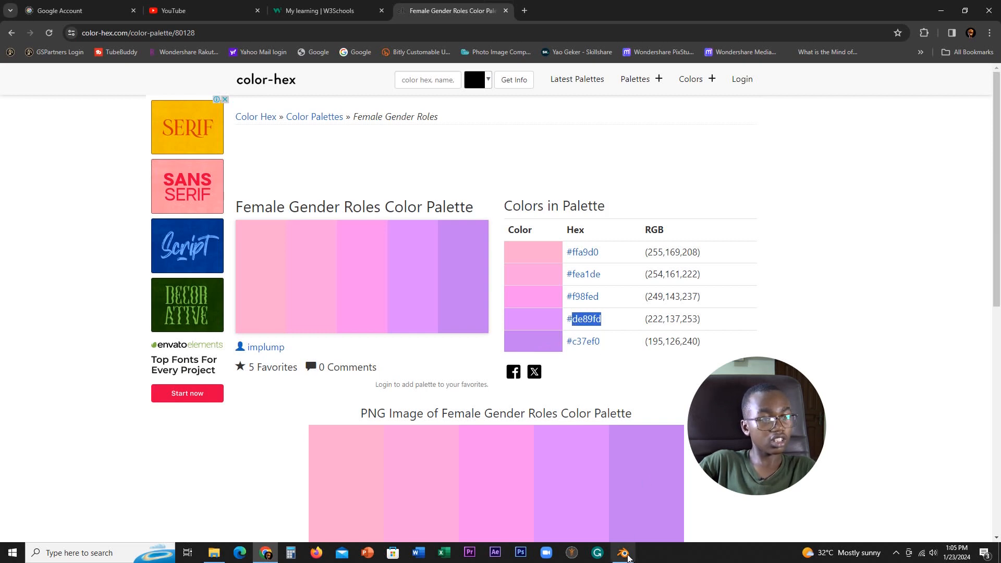
left_click(626, 555)
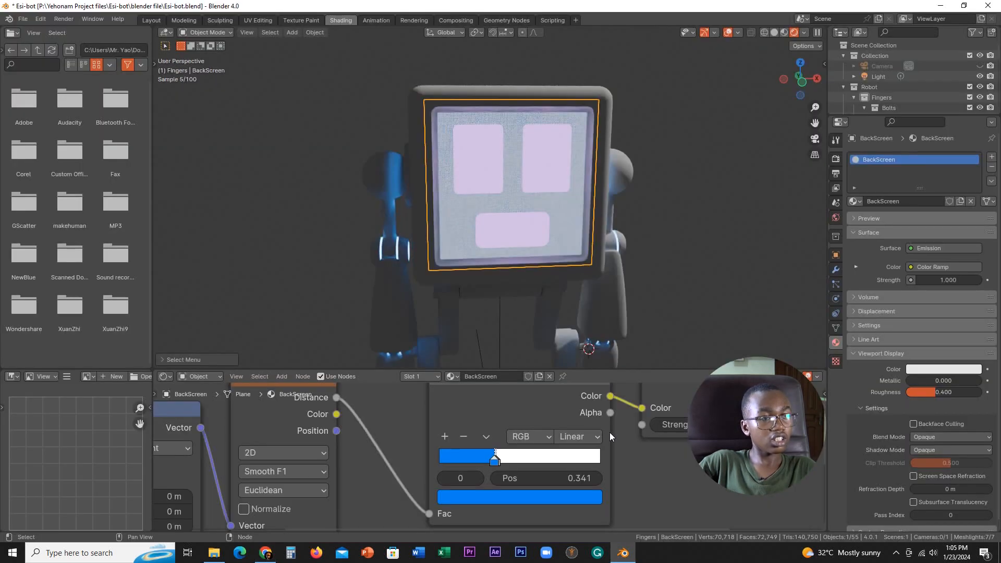
key("ctrl+v")
left_click(501, 501)
left_click(531, 428)
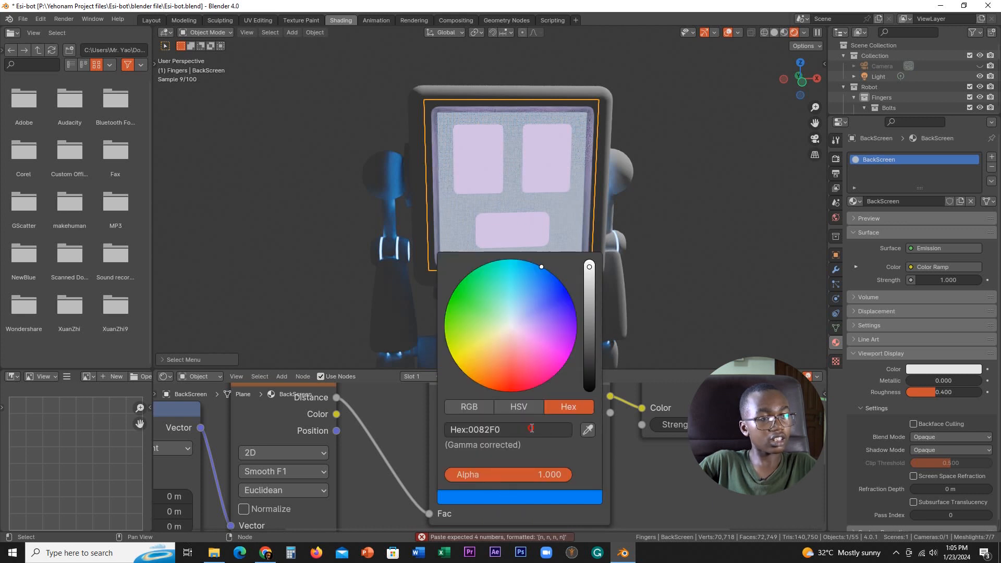
type("#de89fd")
key("Return")
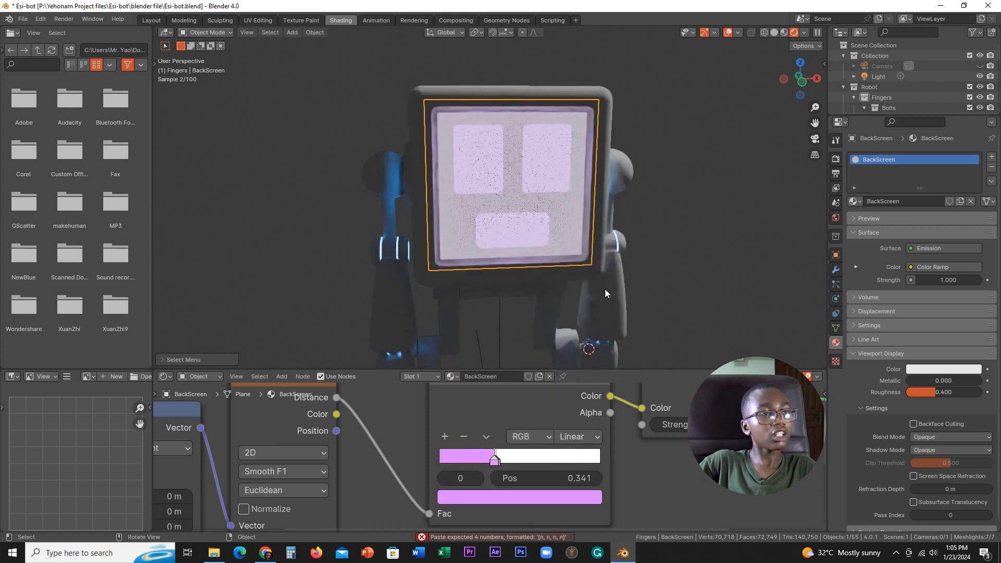
Enable Normalize on the BackScreen material's Voronoi Texture node and check the screen from an angle
scroll(313, 488, "up", 2)
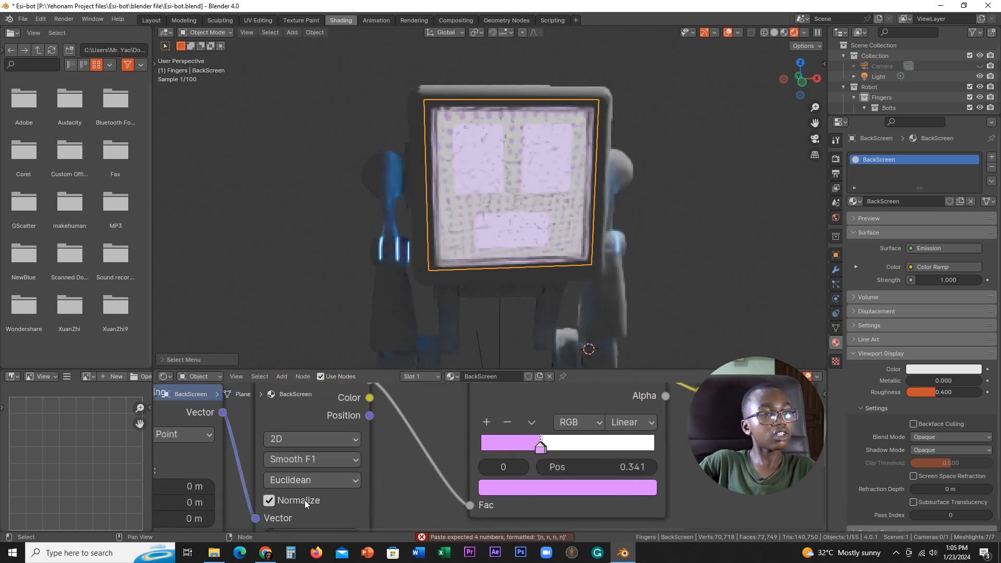
middle_click_drag(609, 214, 665, 229)
scroll(683, 234, "up", 4)
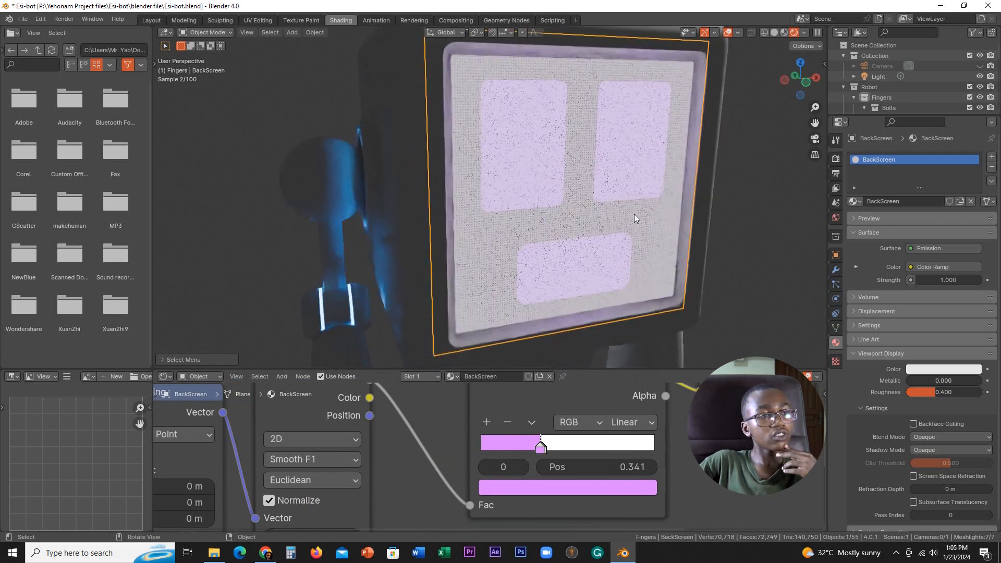
Select the Mouth object and change the emission color of its Face material to a bright pink
left_click(612, 268)
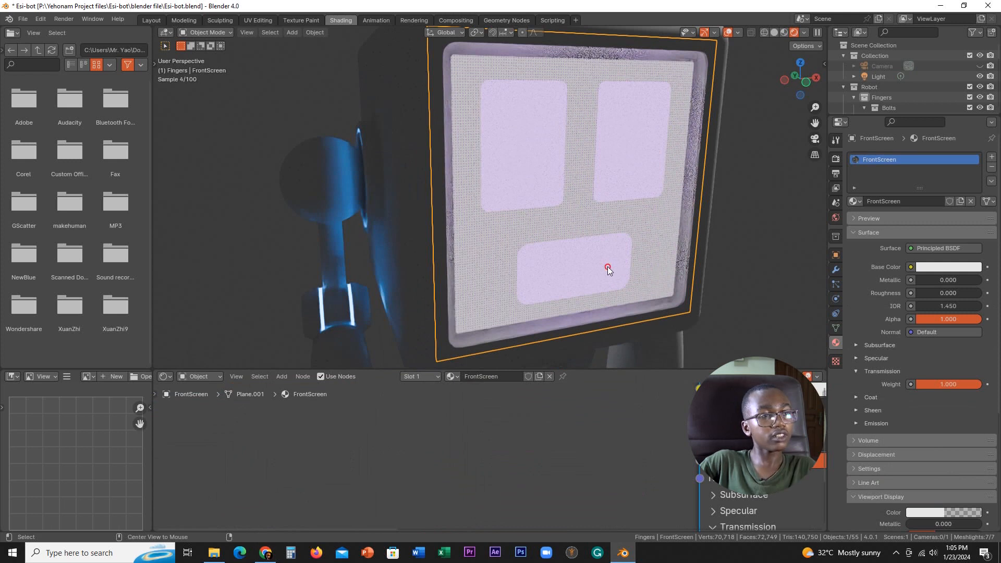
left_click(608, 269, "alt")
left_click(562, 256)
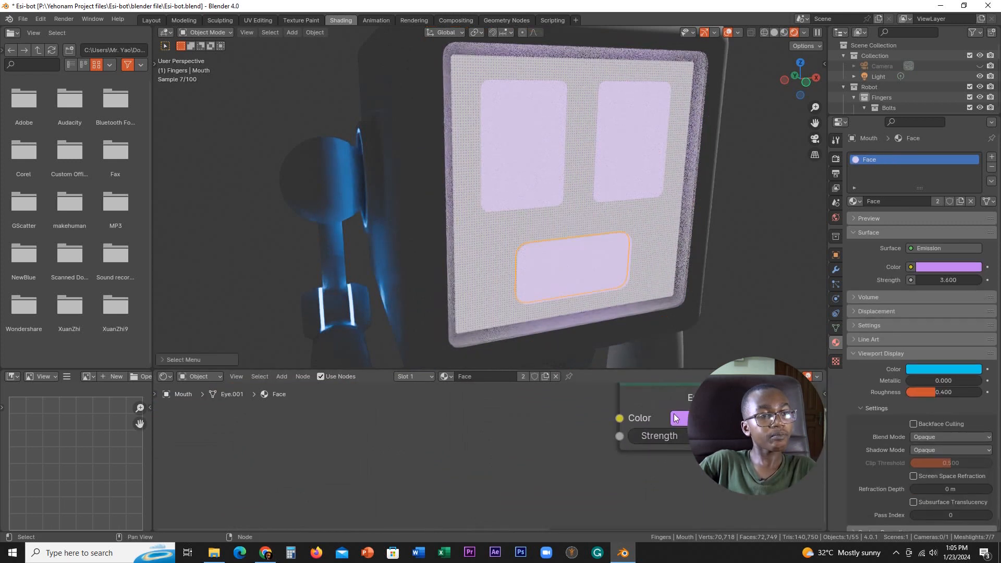
left_click(676, 418)
left_click_drag(787, 240, 791, 278)
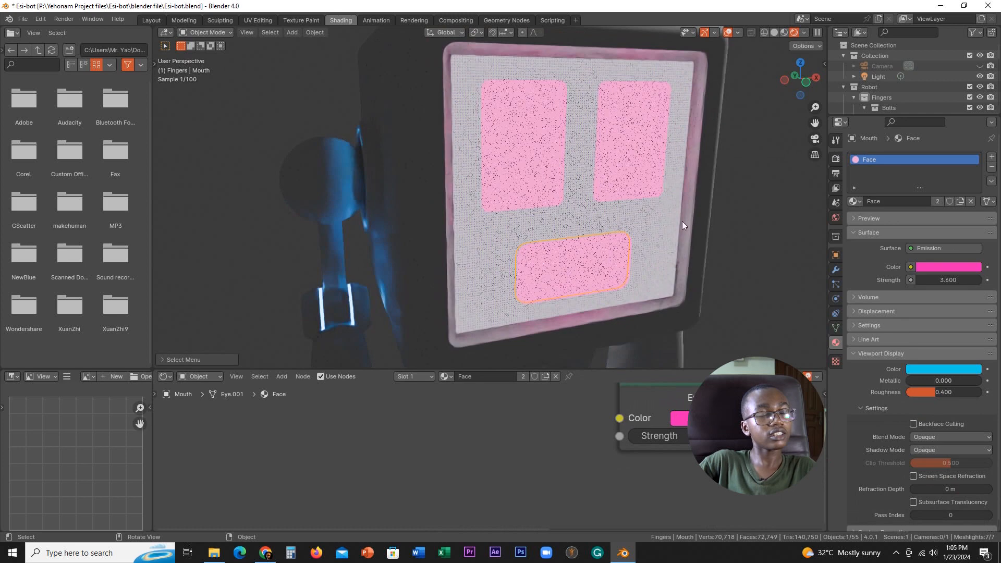
scroll(700, 237, "down", 5)
middle_click_drag(685, 240, 675, 243)
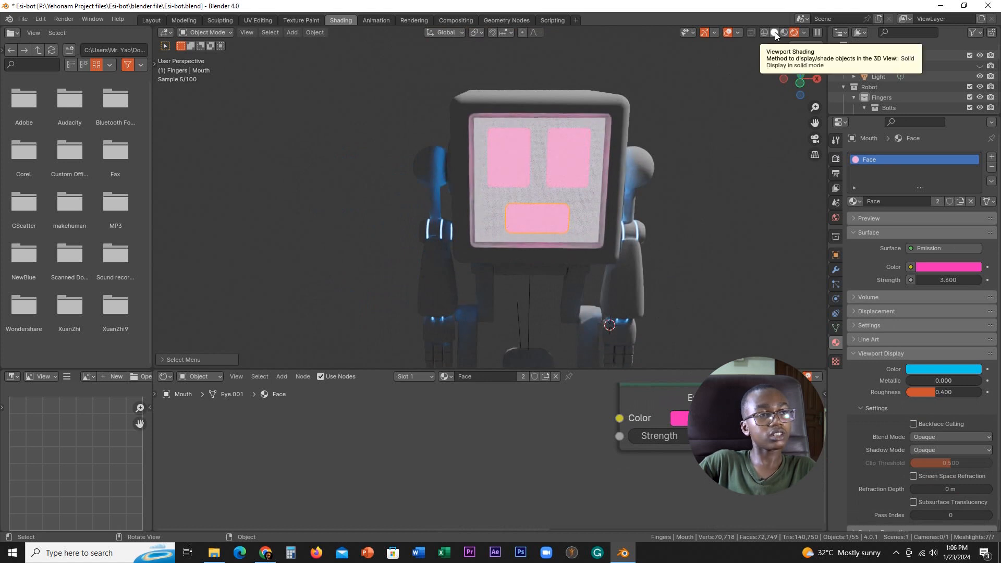
Select the BackScreen object again and set its Color Ramp interpolation to Ease
scroll(612, 222, "up", 3)
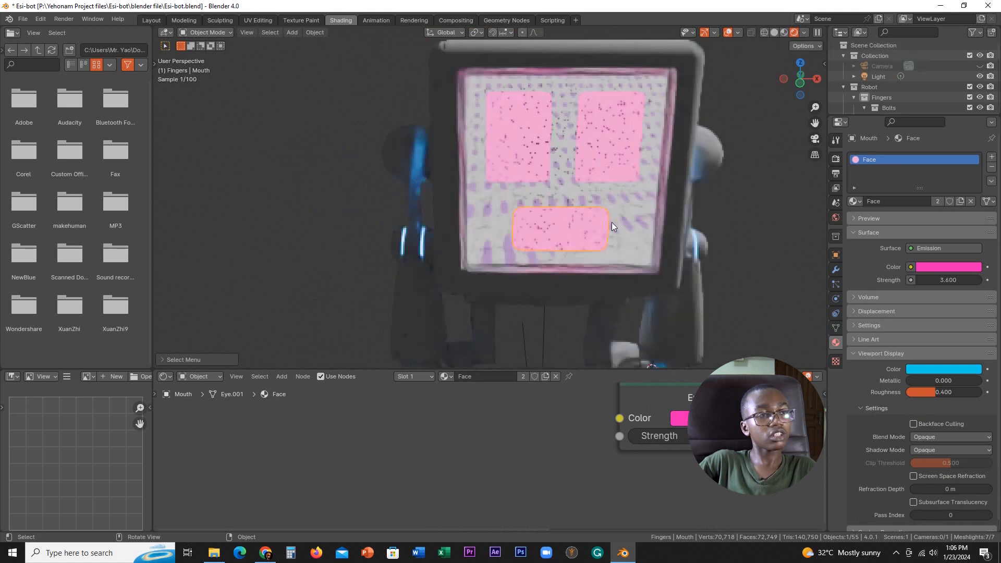
left_click(640, 201, "alt")
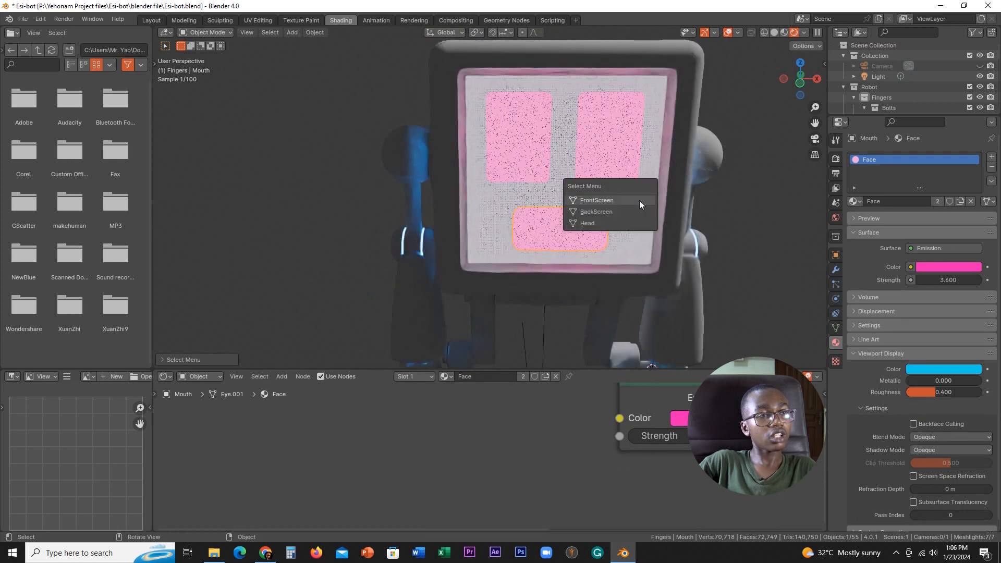
left_click(602, 211)
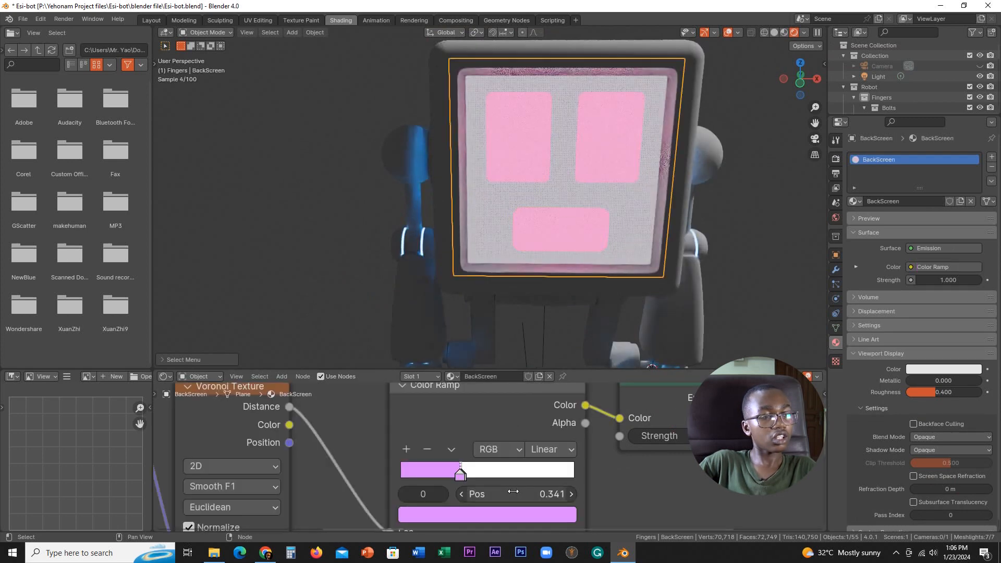
middle_click_drag(513, 492, 583, 461)
left_click(629, 417)
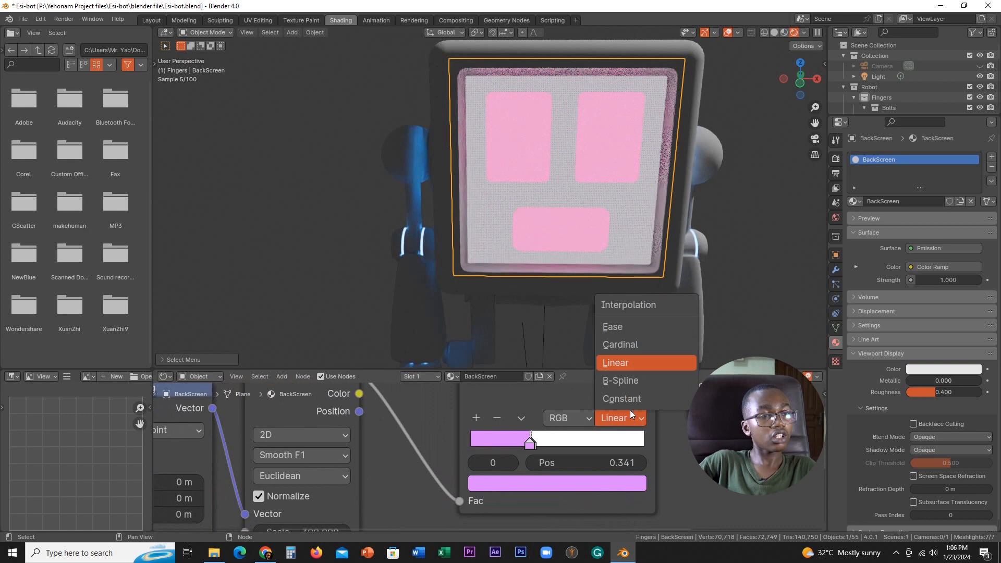
left_click(619, 326)
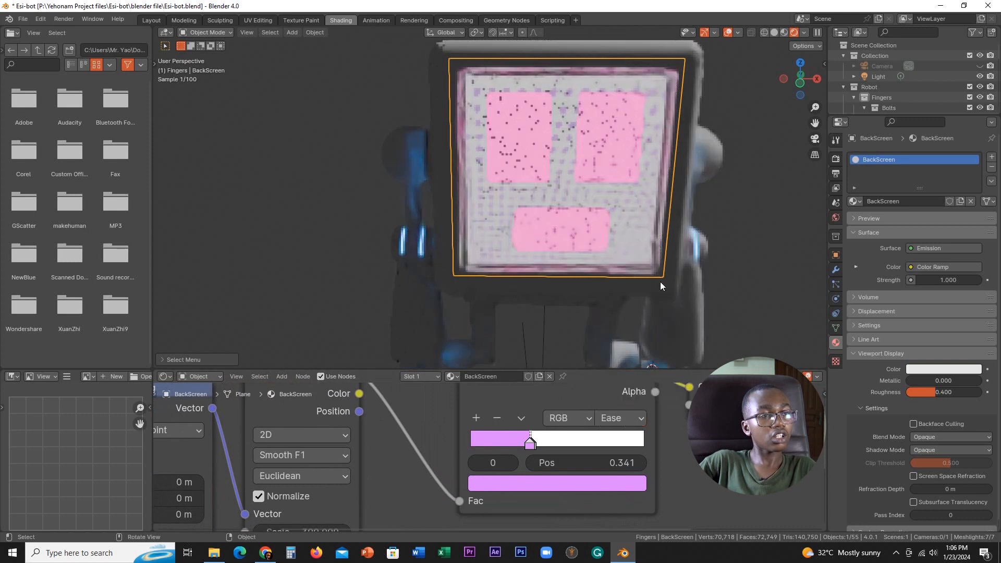
Display the viewport in Material Preview and move the Color Ramp's white stop to position 0.641
left_click(784, 32)
scroll(625, 233, "up", 6)
middle_click_drag(479, 270, 518, 297)
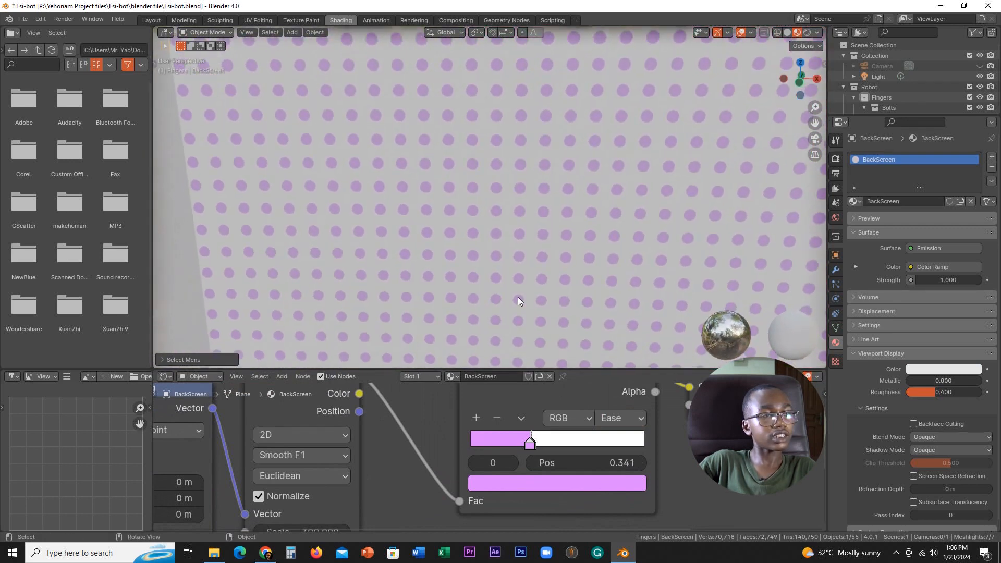
scroll(521, 336, "up", 4)
left_click_drag(530, 445, 583, 448)
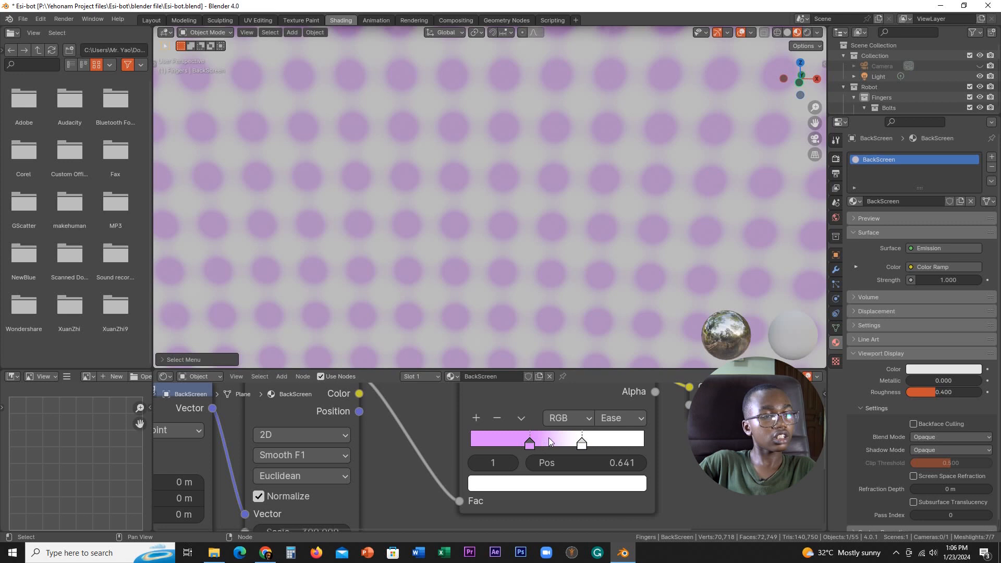
Set the Color Ramp interpolation to Constant, shift the purple stop slightly lower and move the white stop to position 0.459
left_click(620, 418)
left_click(611, 403)
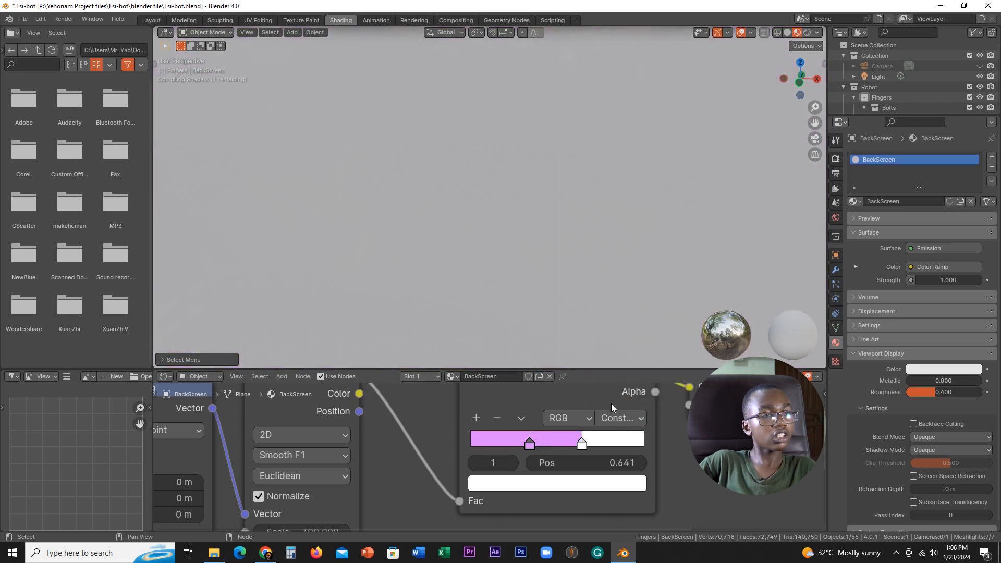
left_click_drag(533, 441, 519, 441)
left_click_drag(582, 444, 556, 441)
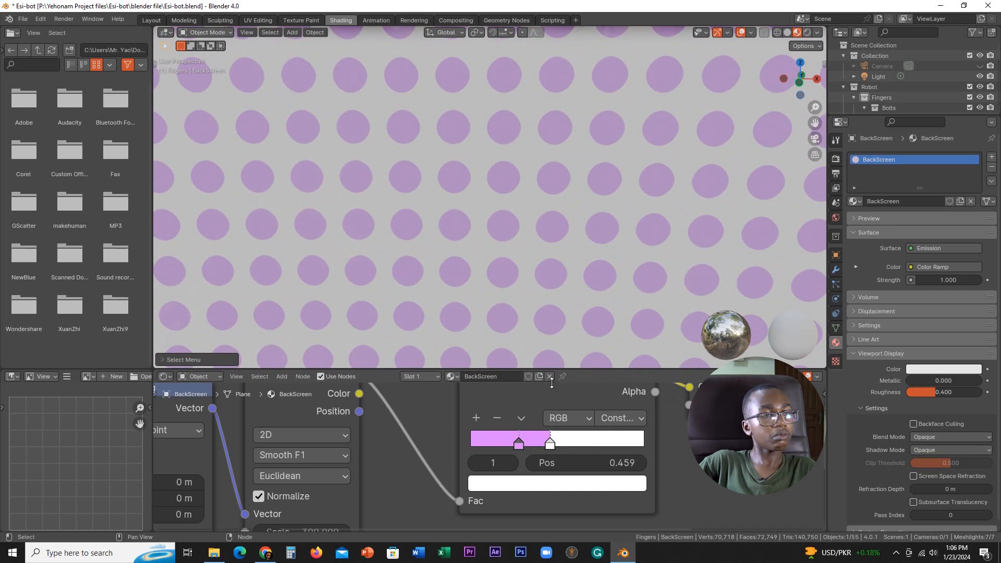
Check the dotted screen on the whole face, and return the viewport to Rendered shading
scroll(513, 264, "down", 10)
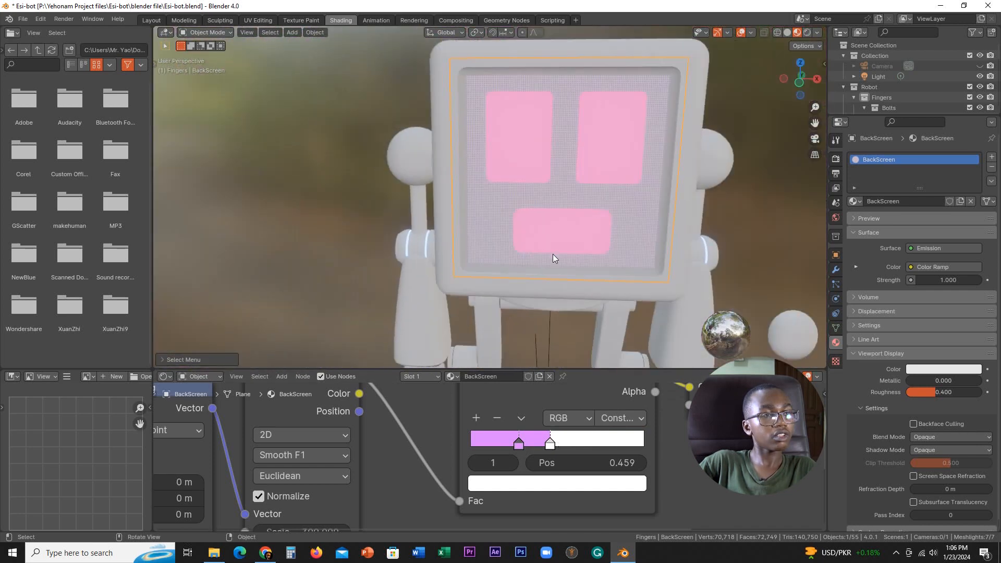
middle_click_drag(553, 255, 582, 263)
scroll(587, 249, "up", 4)
scroll(679, 132, "down", 2)
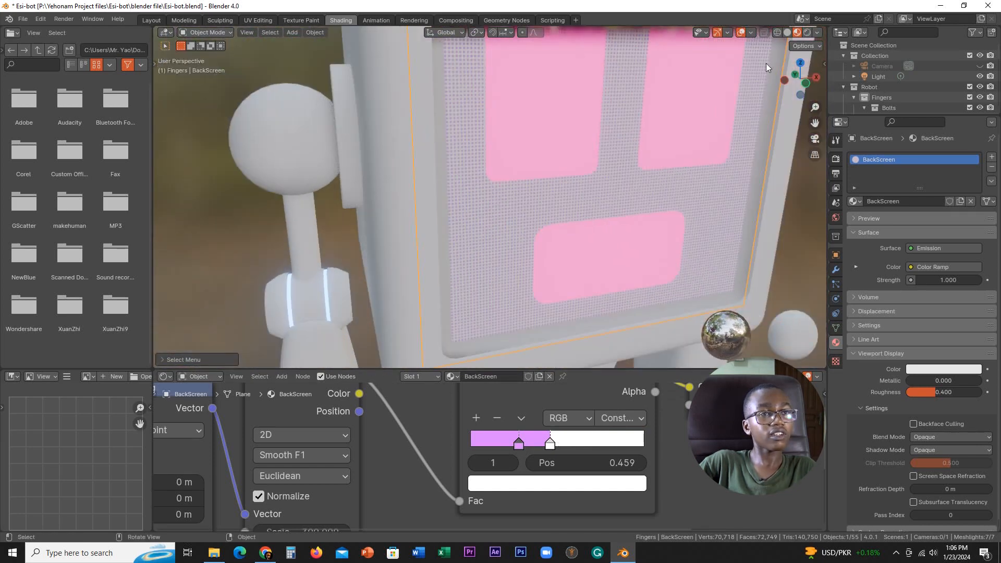
left_click(808, 34)
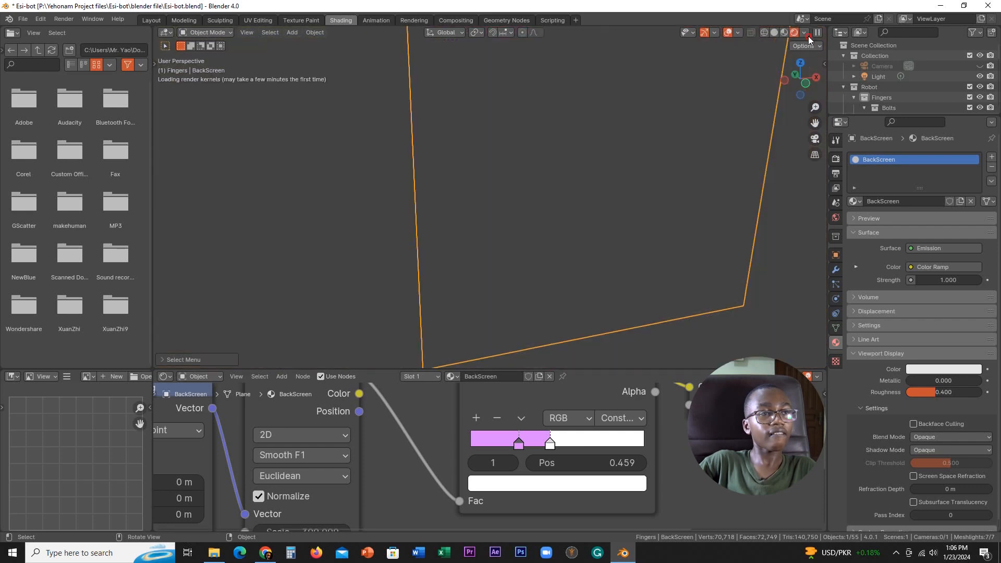
scroll(679, 176, "down", 5)
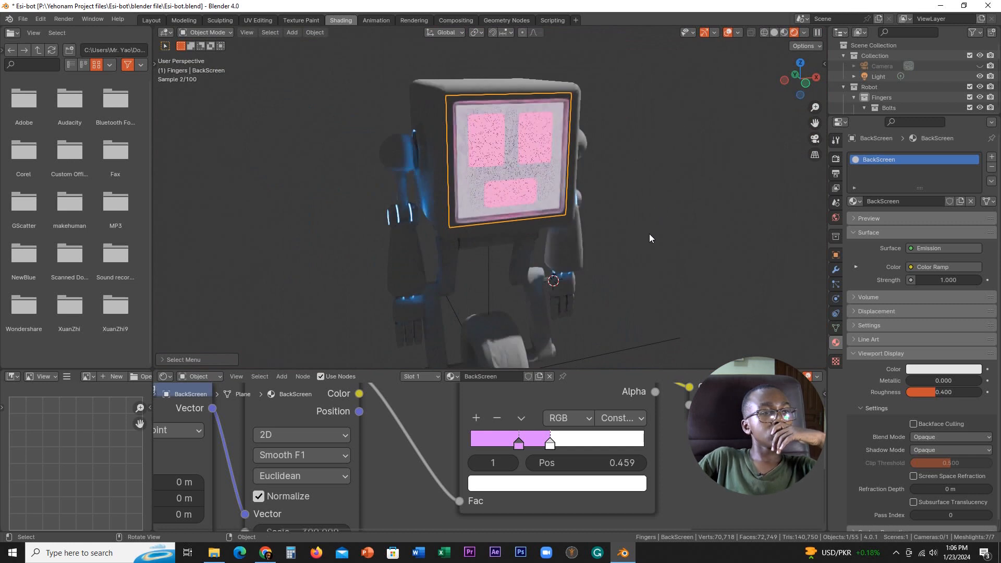
Look at the robot with the viewport overlays hidden, select its head, and show the overlays again
left_click(728, 32)
middle_click_drag(595, 208, 576, 218)
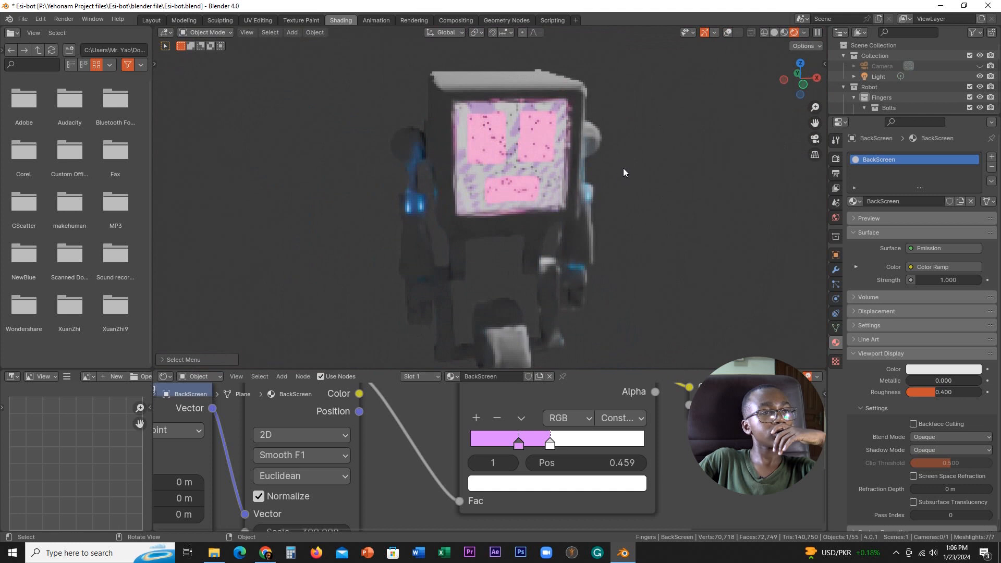
left_click(453, 79)
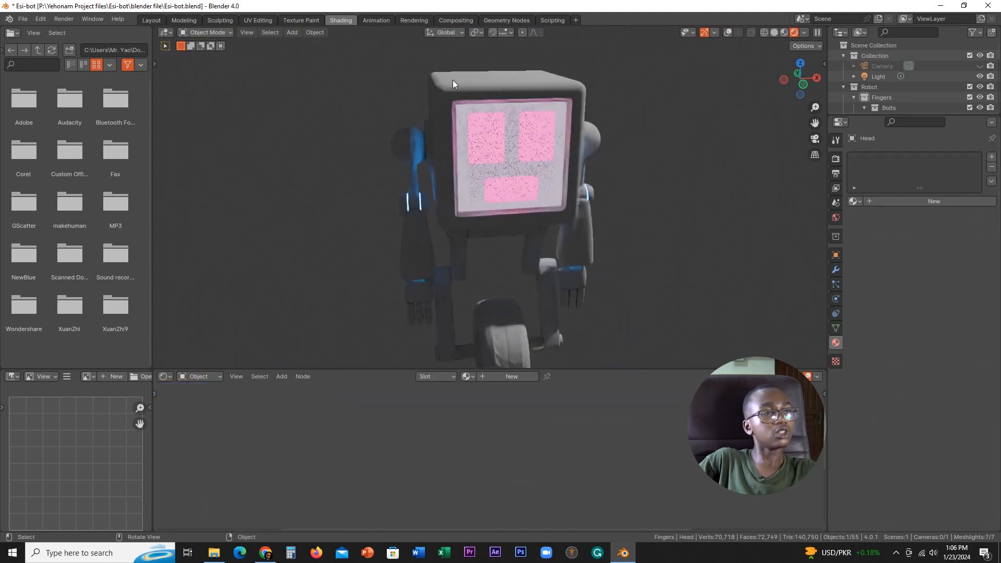
left_click(728, 33)
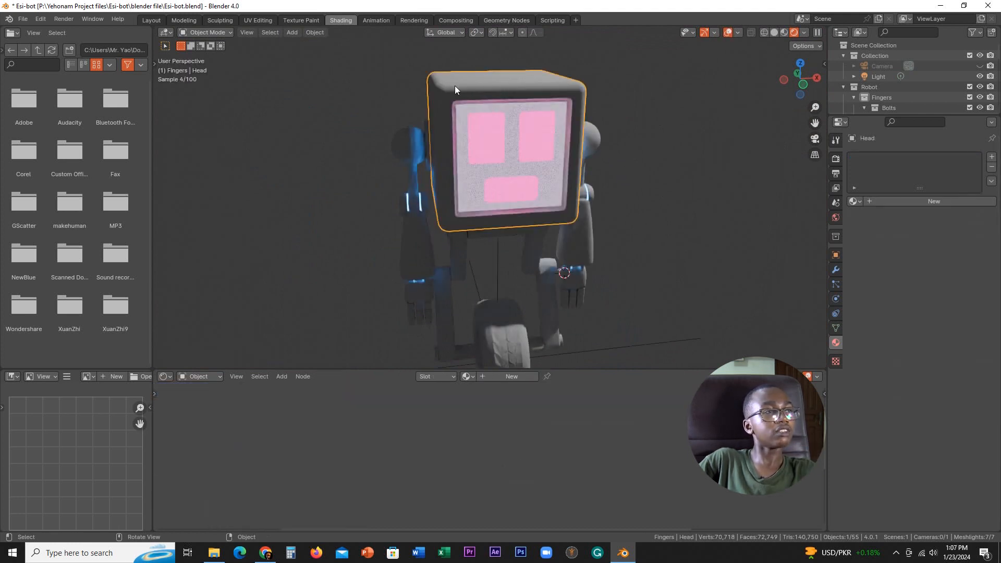
Create a new material on the head and name it Body_Material
left_click(509, 377)
type("Bo")
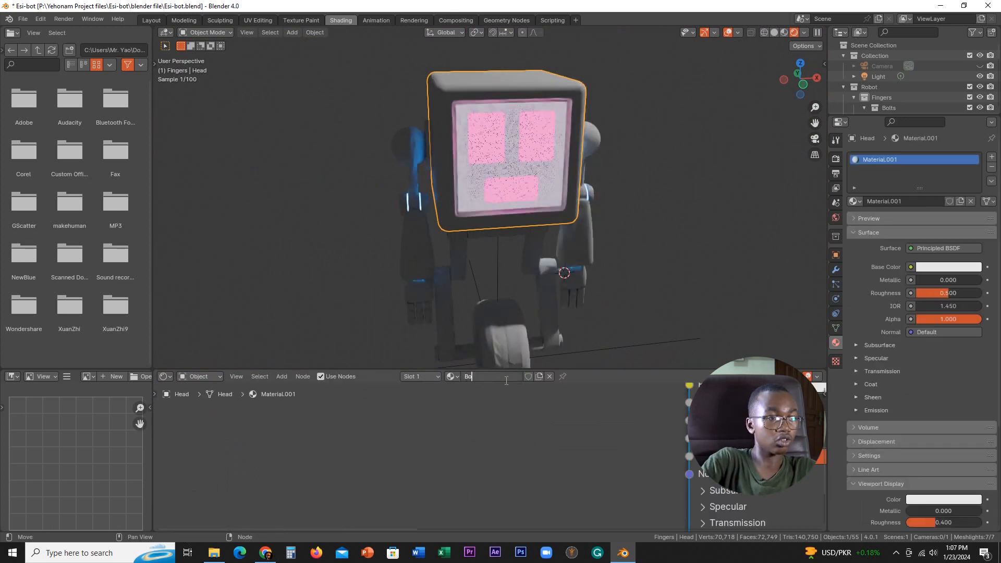
type("dy_Material")
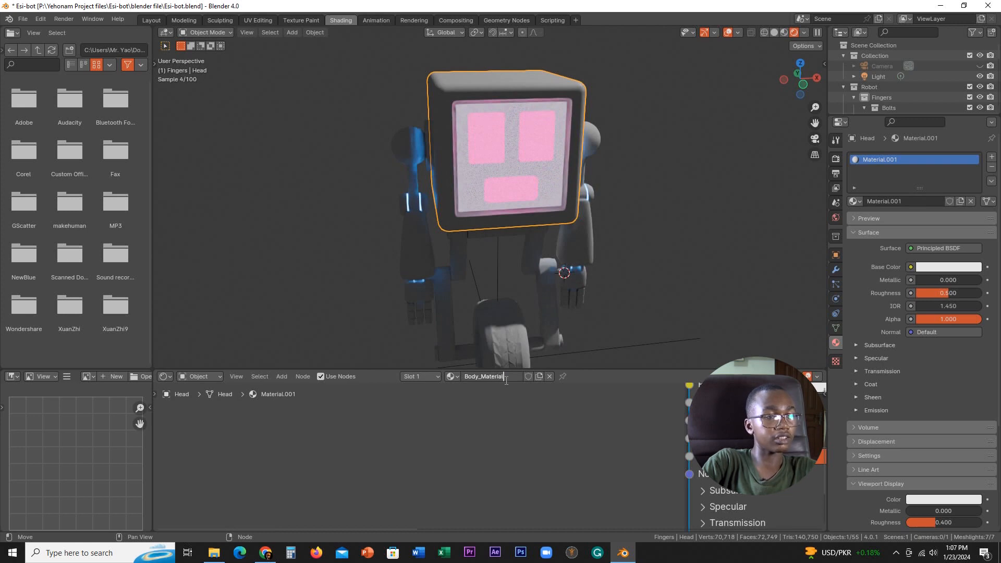
key("Return")
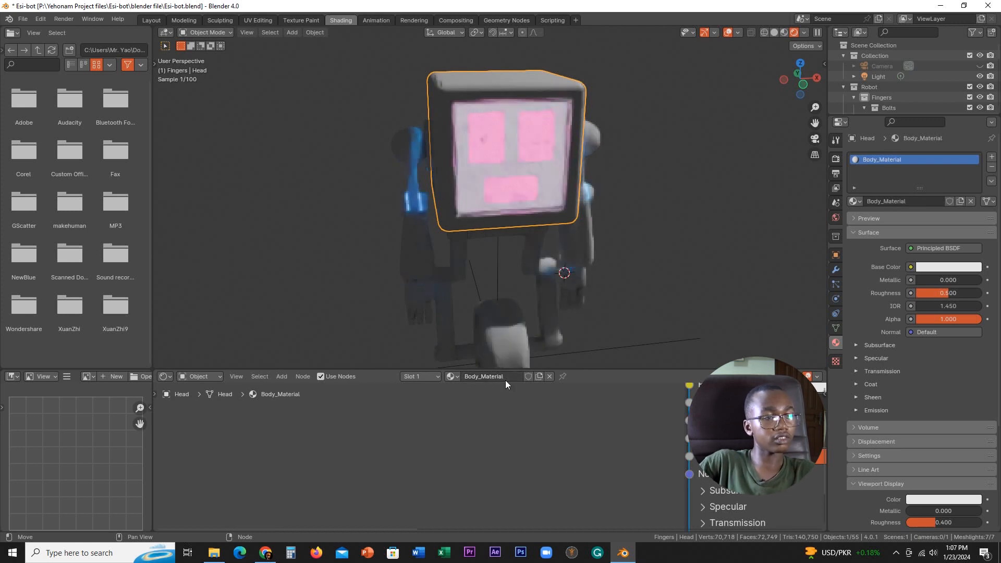
middle_click_drag(505, 380, 358, 472)
scroll(365, 470, "down", 3)
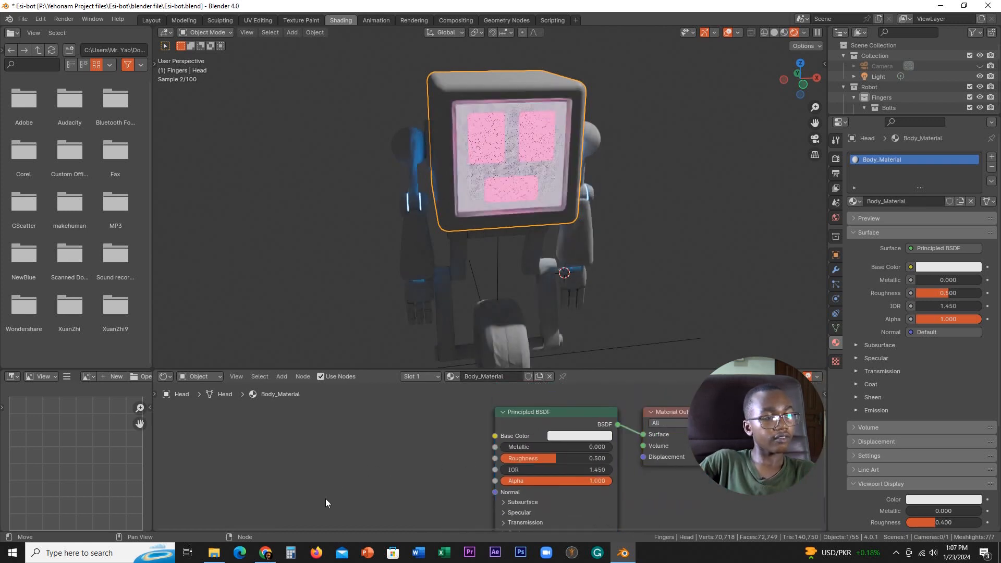
Switch to Chrome and copy the hex code f98fed from the Female Gender Roles color palette
left_click(259, 558)
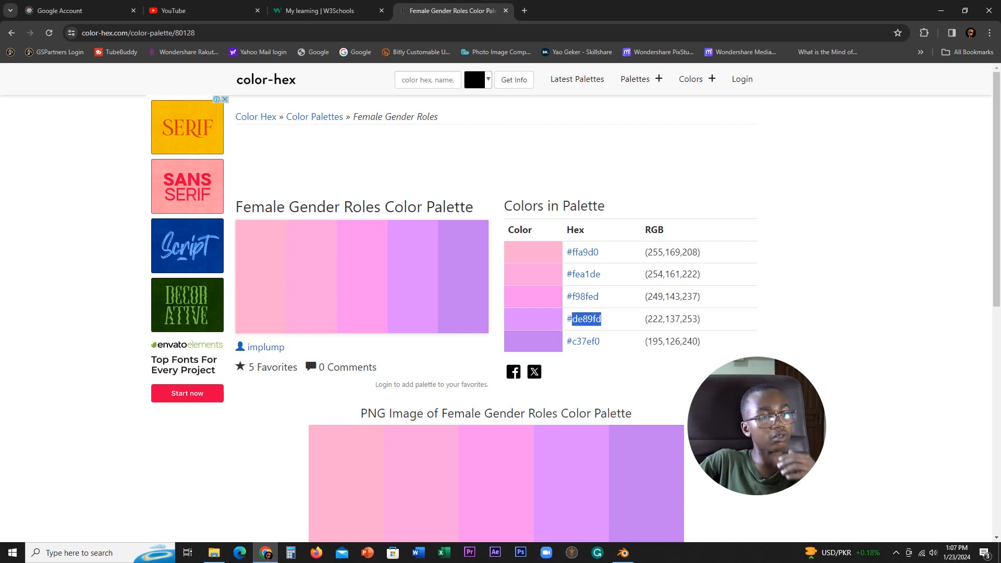
scroll(500, 303, "down", 9)
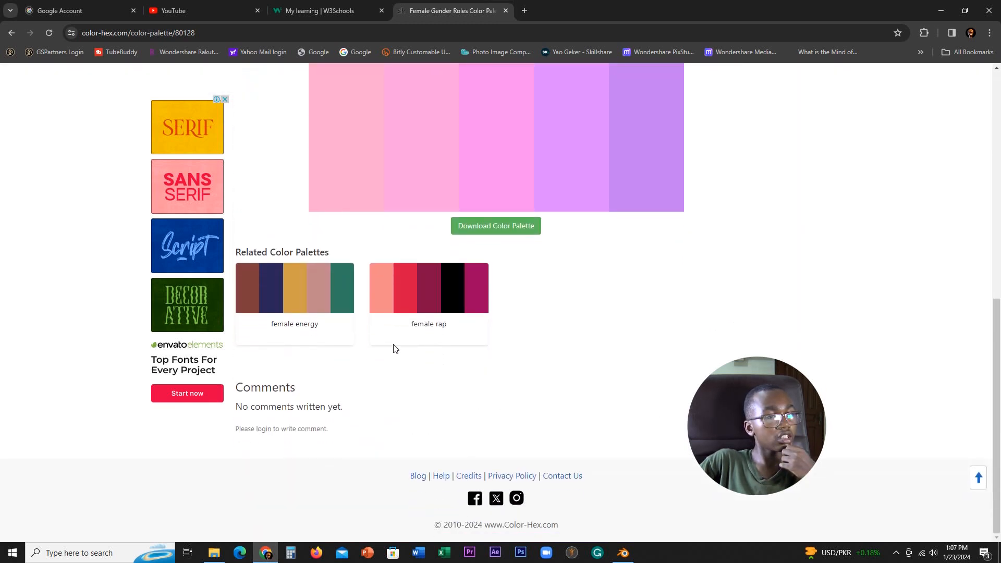
scroll(375, 393, "up", 1)
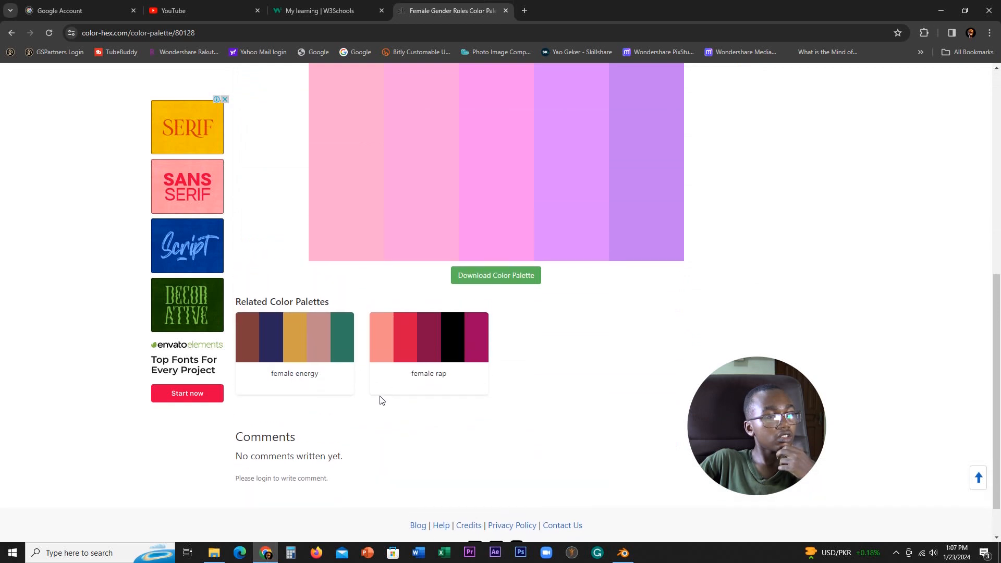
scroll(698, 495, "up", 7)
scroll(691, 489, "up", 1)
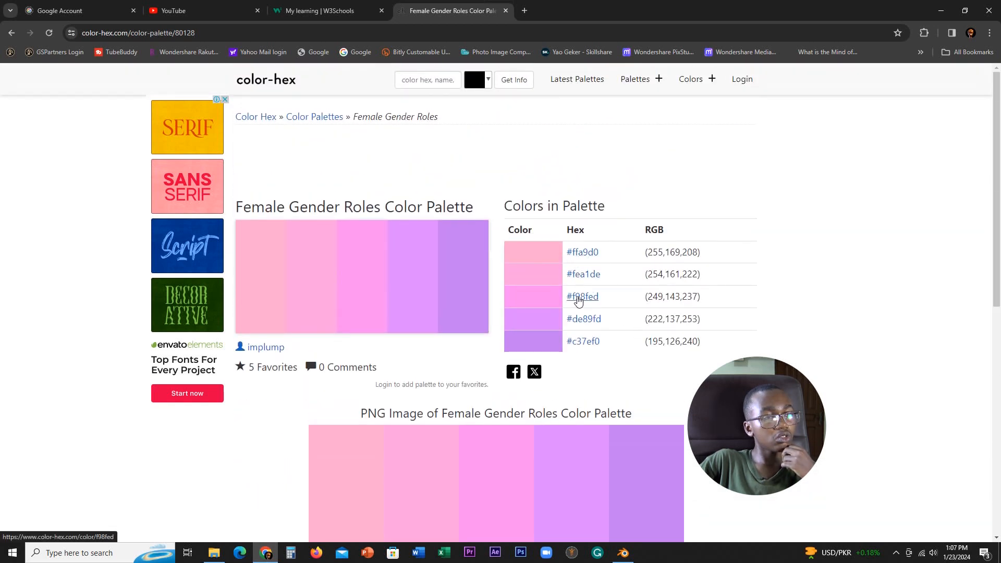
mouse_move(597, 298)
left_mouse_down()
mouse_move(569, 306)
mouse_move(606, 301)
mouse_move(569, 300)
mouse_move(579, 308)
left_mouse_up()
key("ctrl+c")
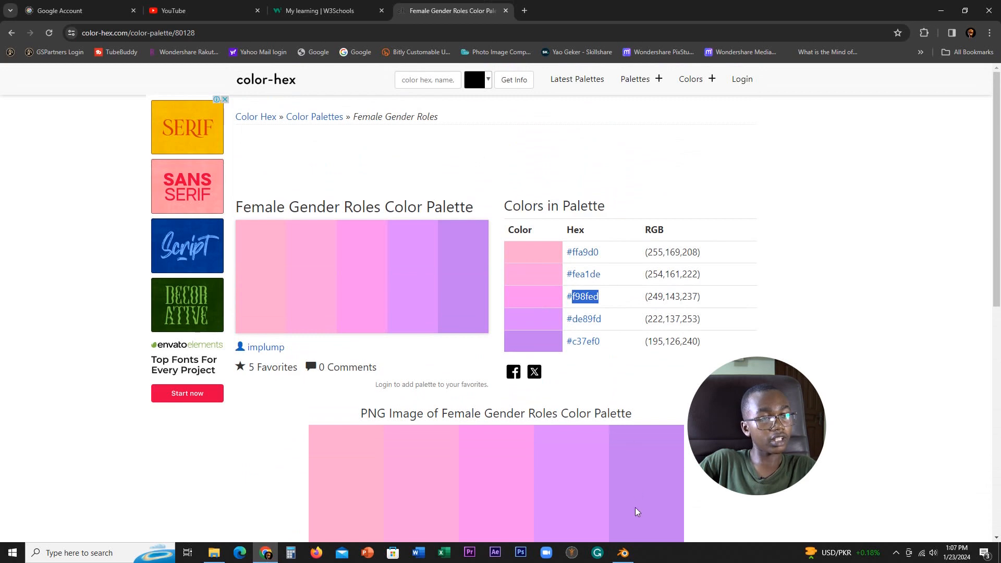
Return to Blender and set the Base Color of Body_Material to the copied hex value f98fed
left_click(624, 553)
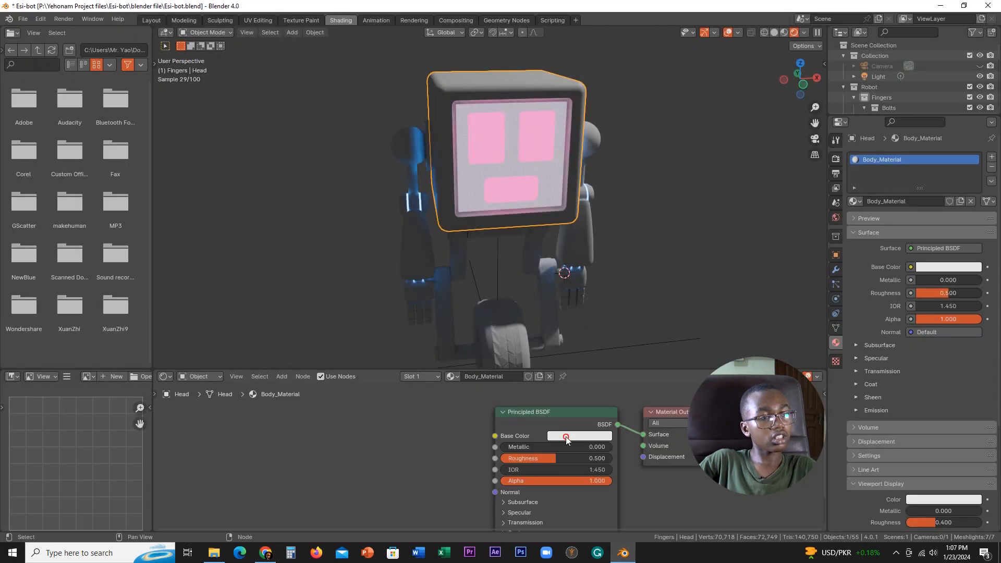
left_click(566, 437)
left_click(605, 391)
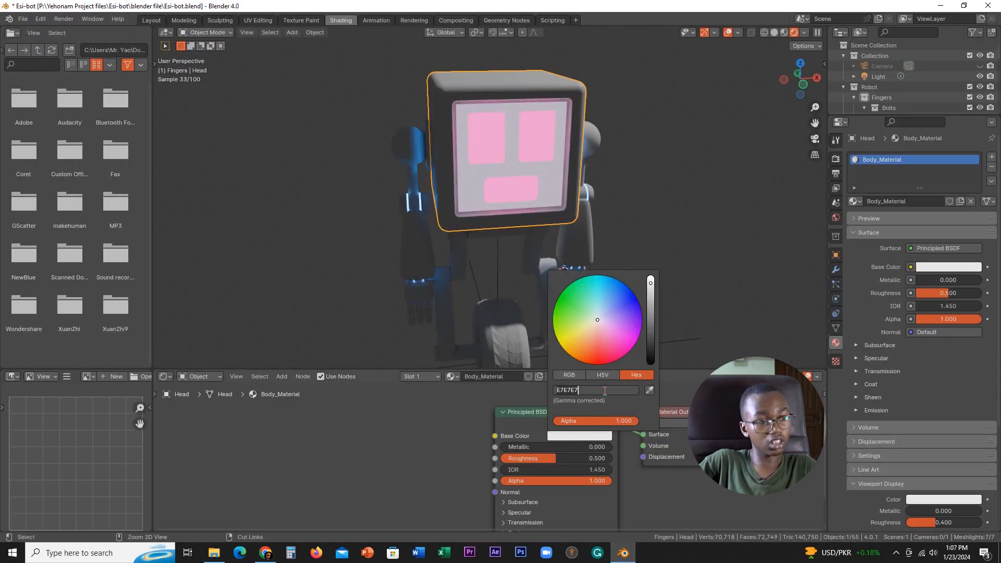
key("ctrl+v")
key("Return")
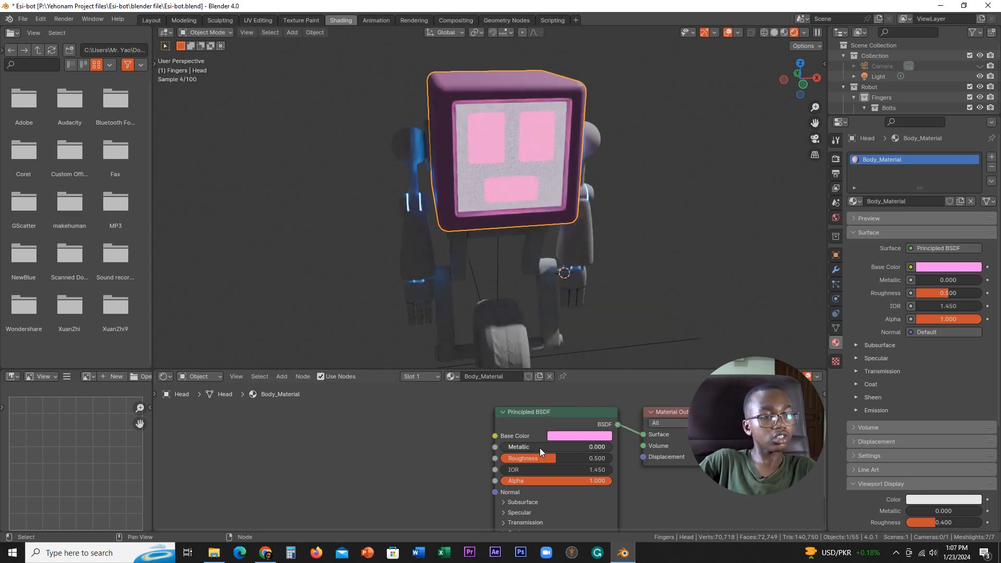
Raise the Metallic value of Body_Material to 0.700 while viewing the head's side up close
middle_click_drag(719, 164, 628, 239)
scroll(627, 239, "up", 4)
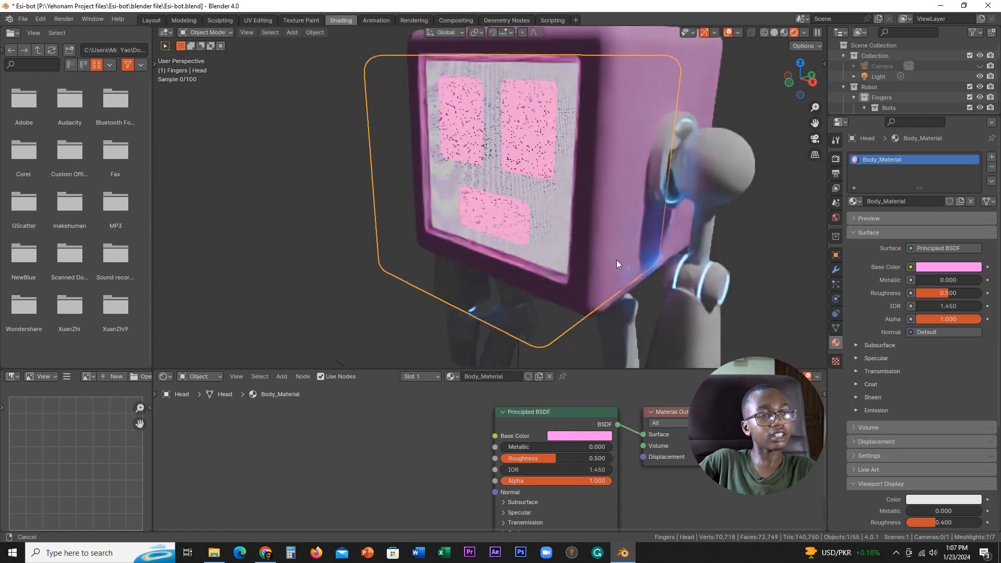
left_click_drag(543, 449, 630, 441)
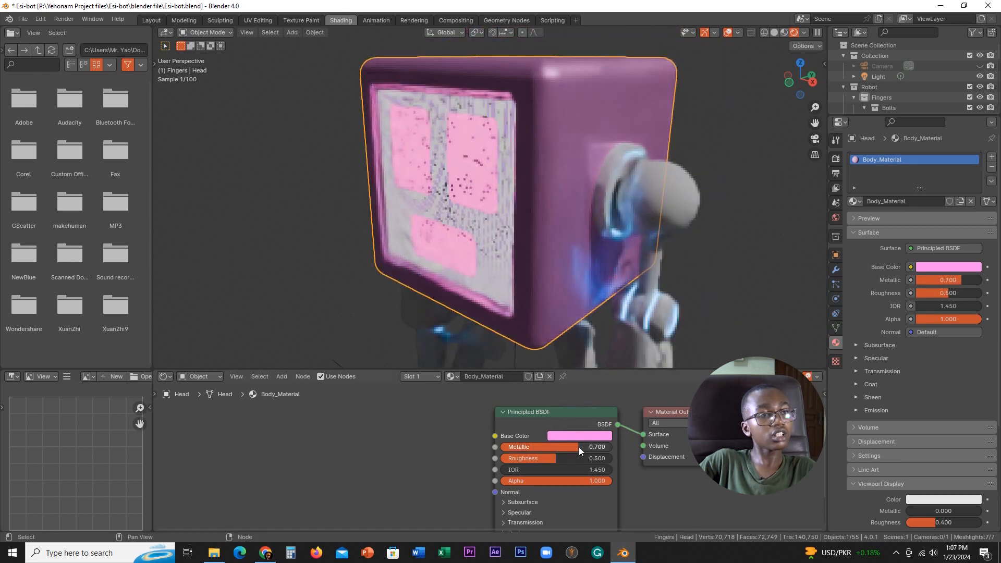
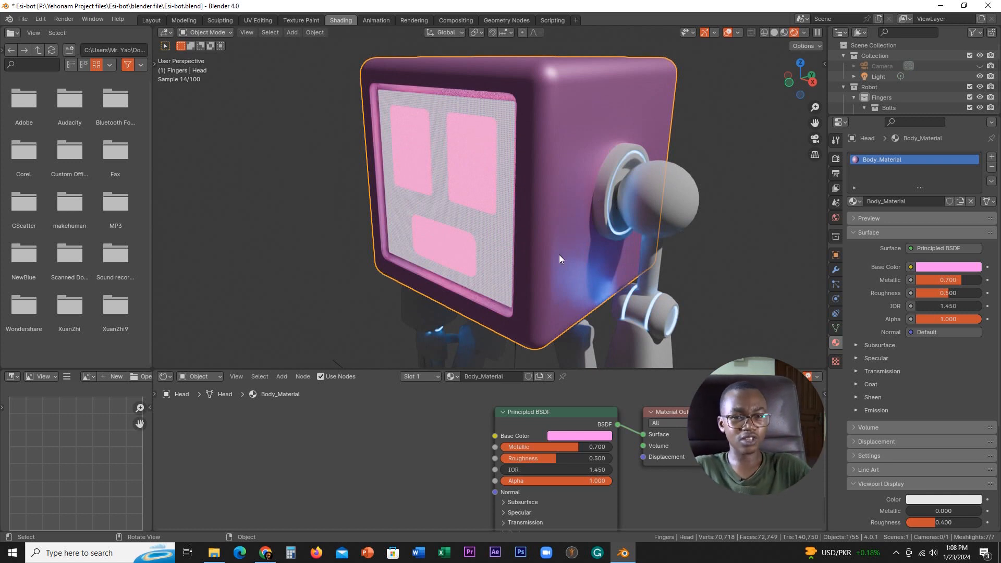
Switch to Chrome, search Google for cgbookcase in a new tab and open the site's texture catalogue
left_click(266, 553)
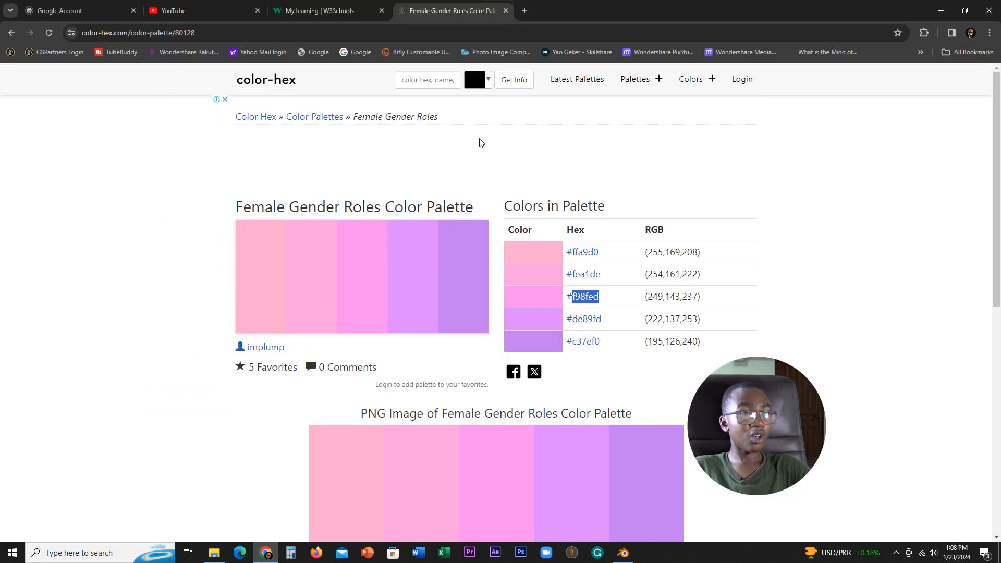
left_click(523, 10)
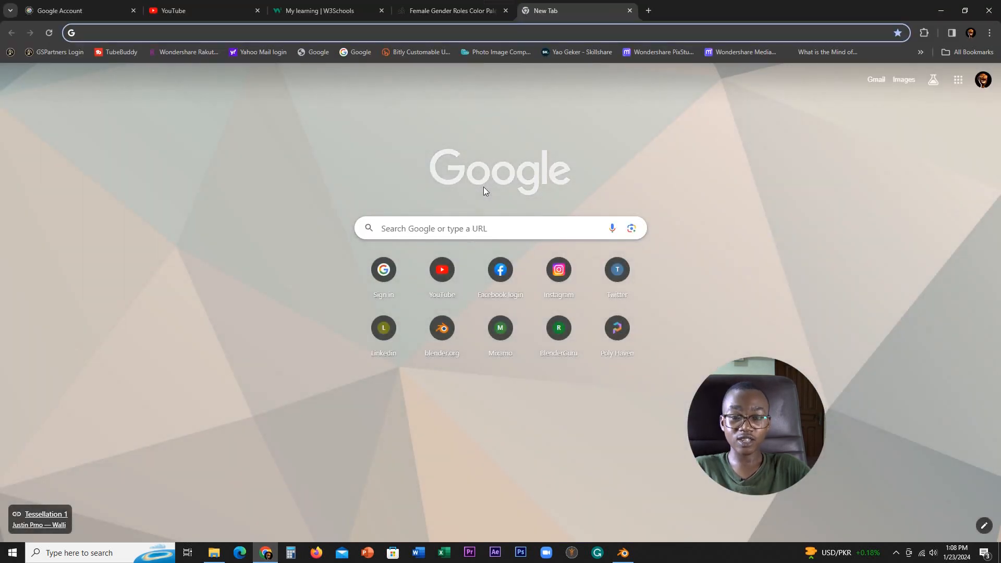
left_click(458, 234)
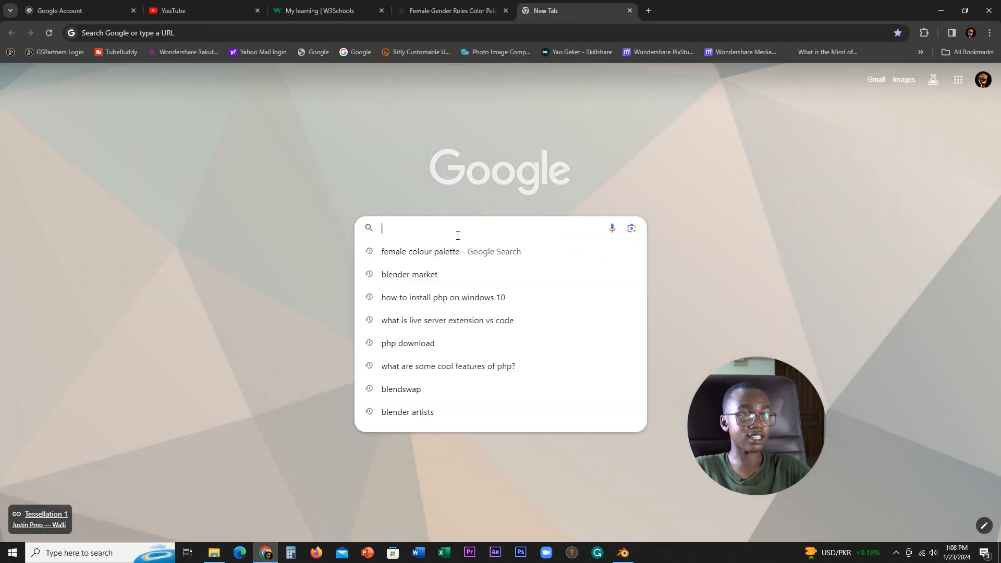
type("cg")
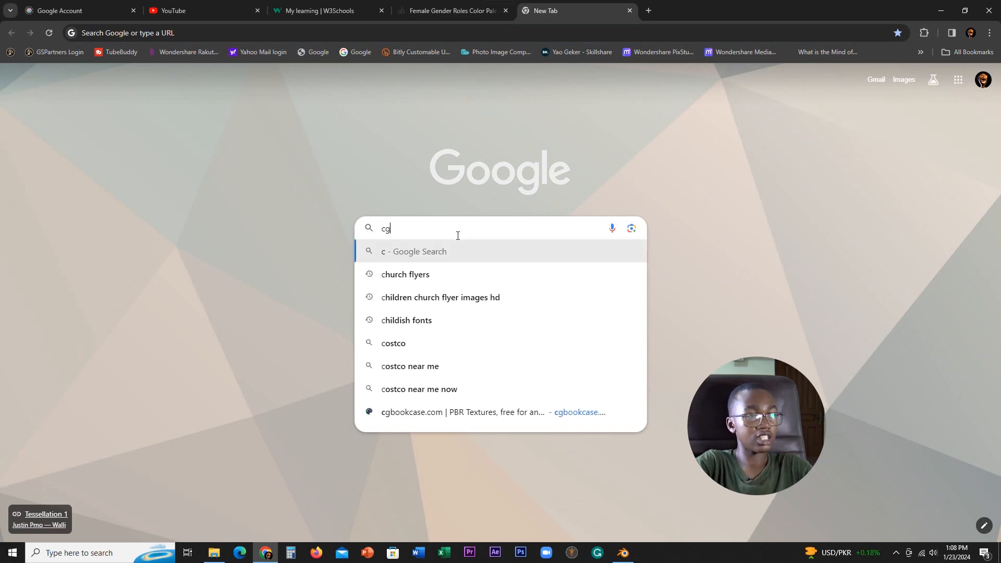
type("boo")
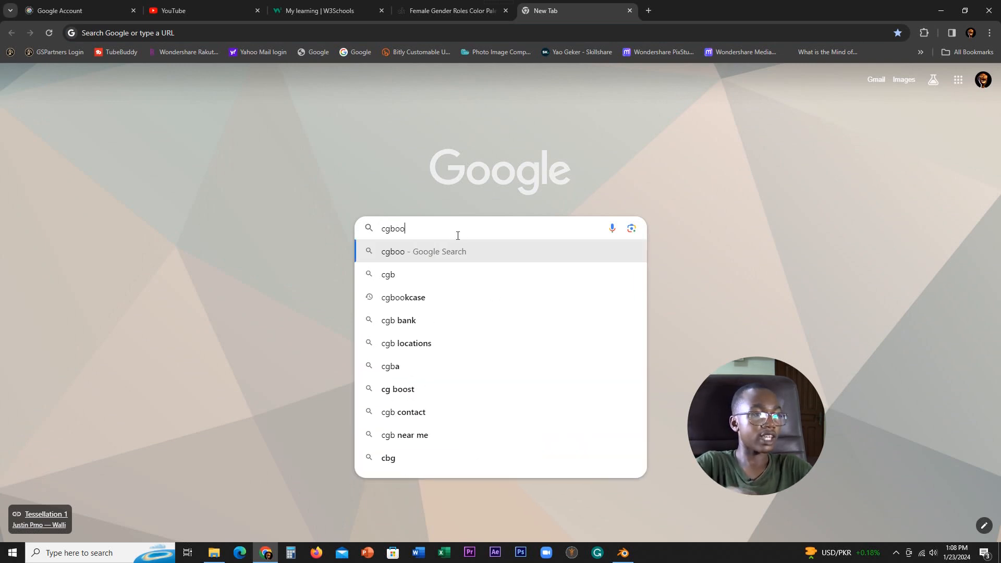
left_click(386, 280)
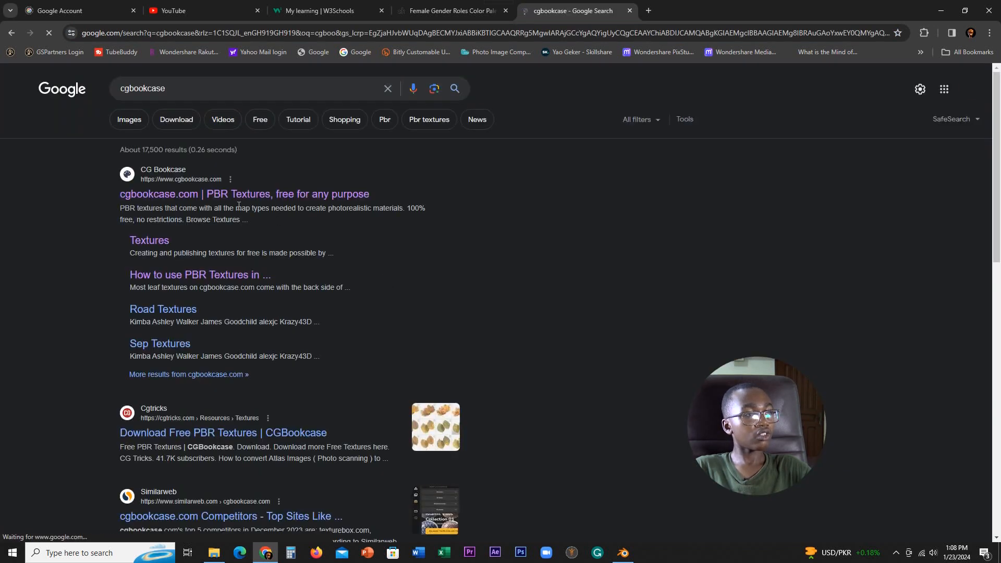
left_click(208, 196)
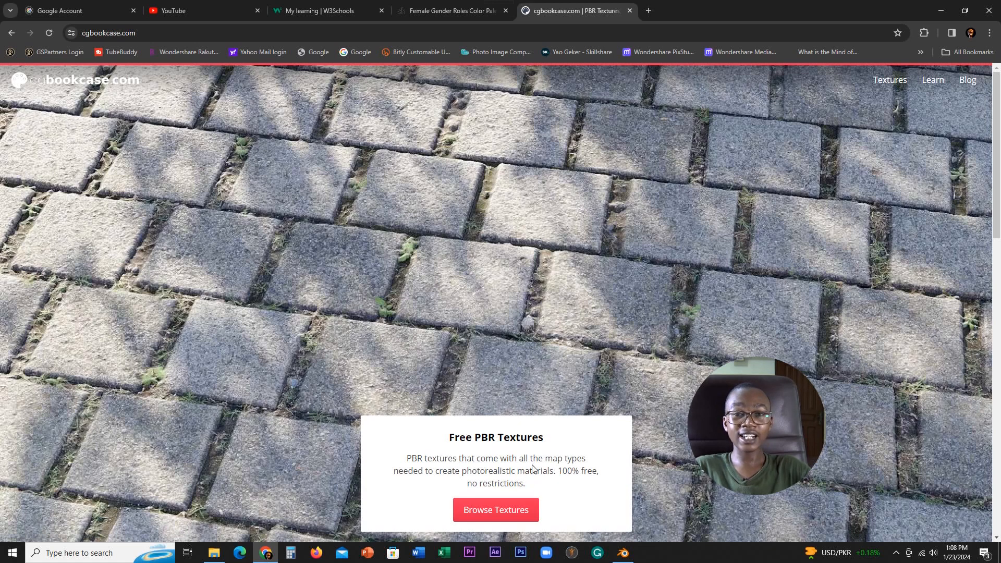
left_click(518, 513)
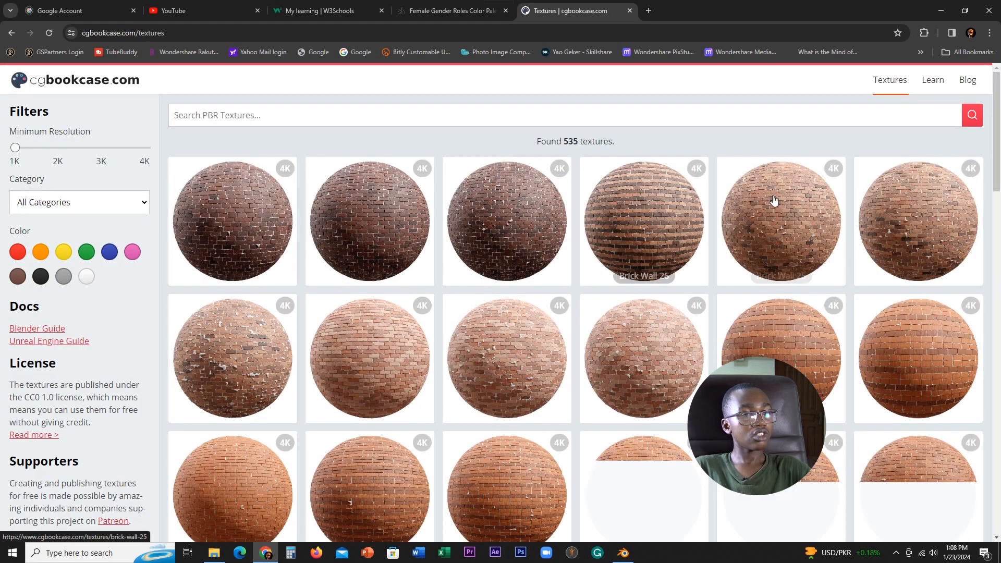
Filter the textures to the Surface Imperfections category and look through the stain, fingerprint and droplet textures
left_click(61, 203)
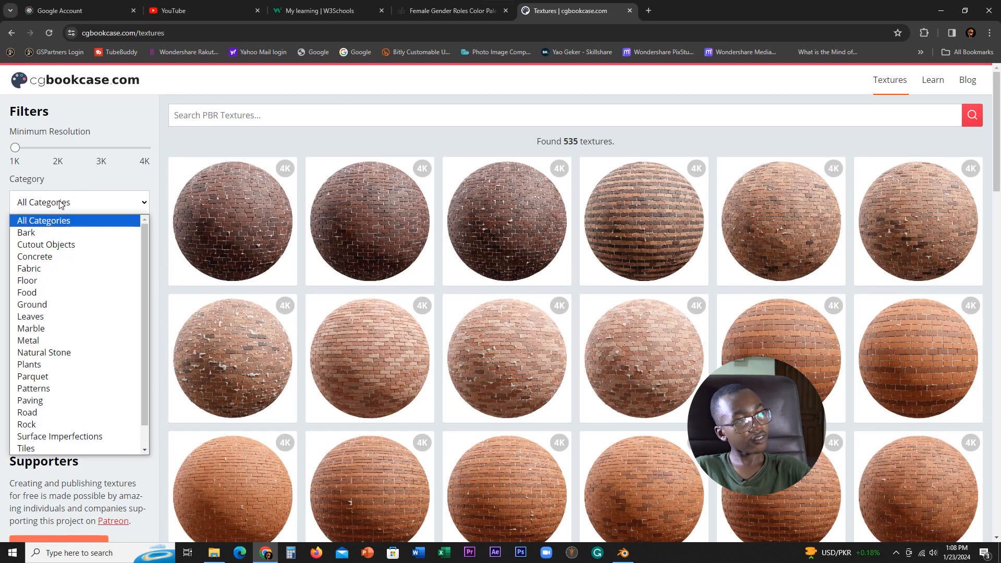
left_click(77, 438)
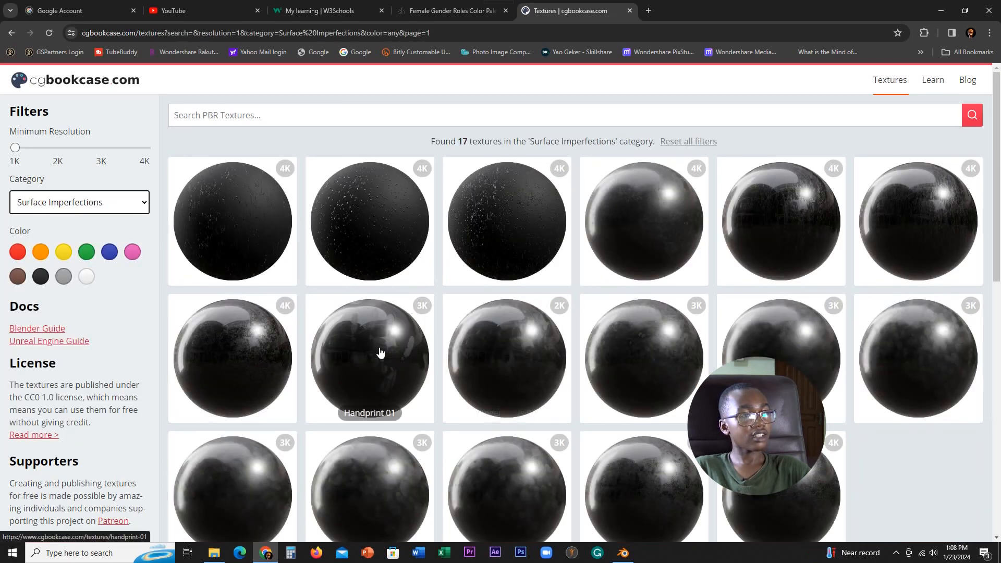
scroll(382, 365, "down", 5)
scroll(313, 345, "up", 2)
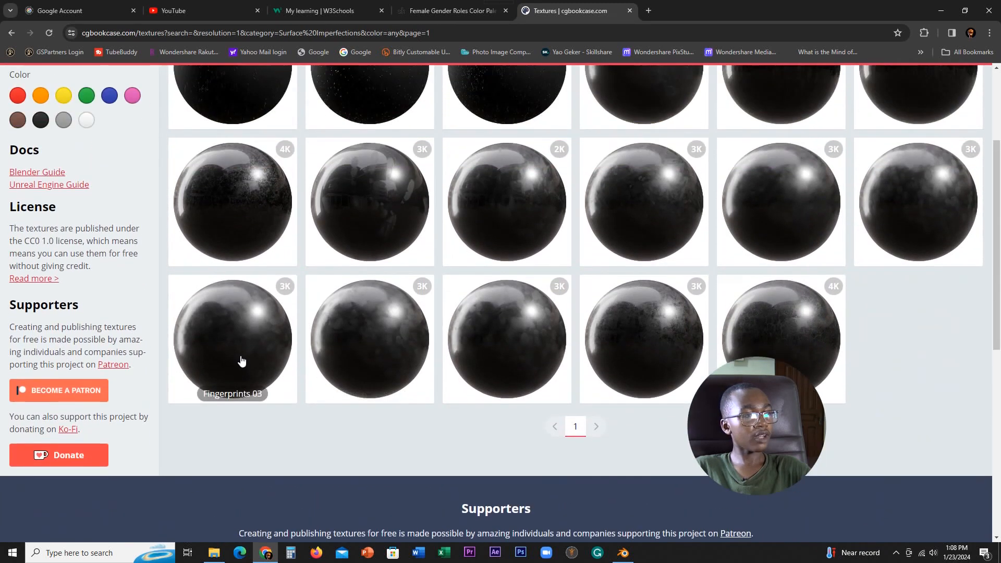
scroll(250, 250, "up", 3)
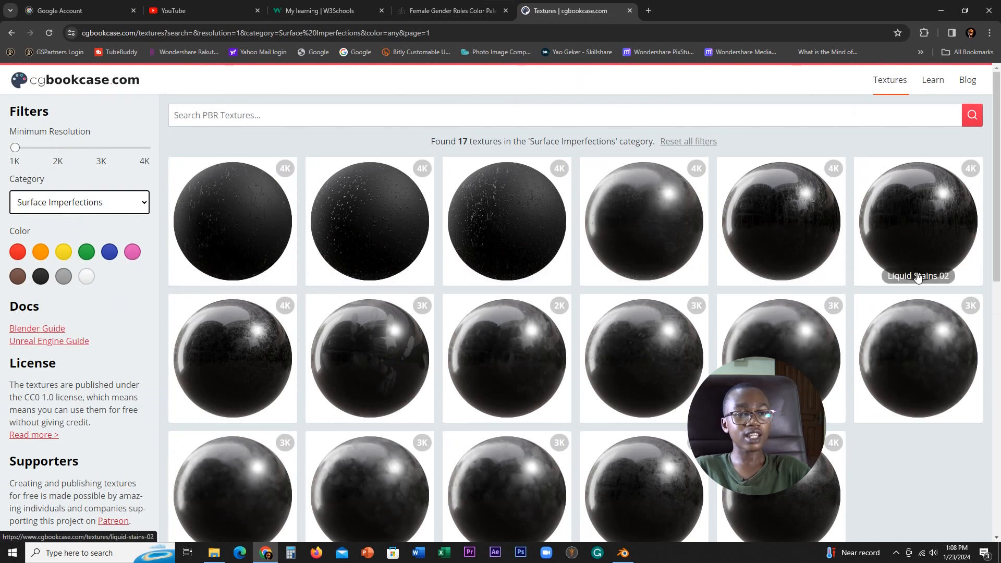
scroll(682, 374, "down", 3)
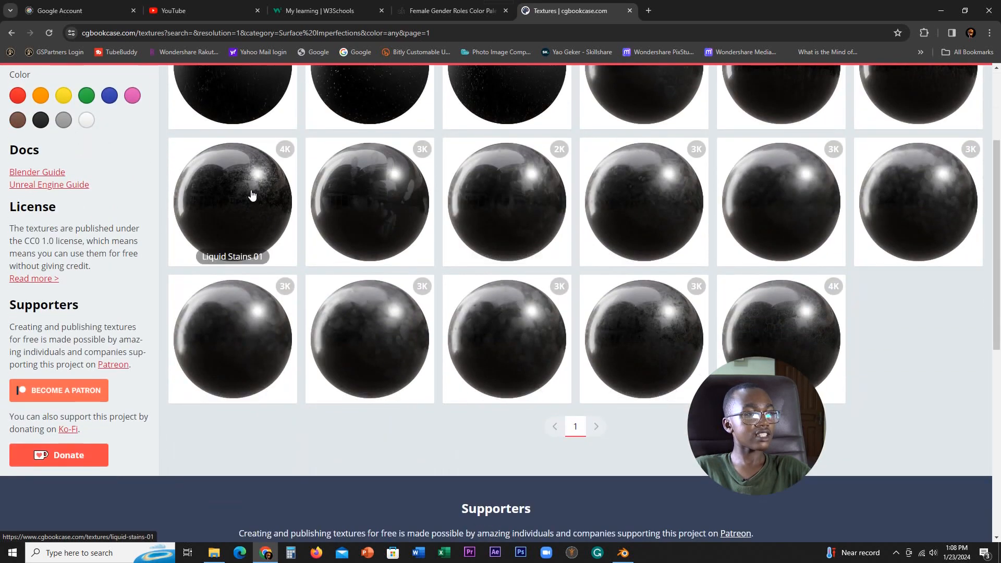
scroll(825, 446, "up", 1)
scroll(619, 312, "up", 3)
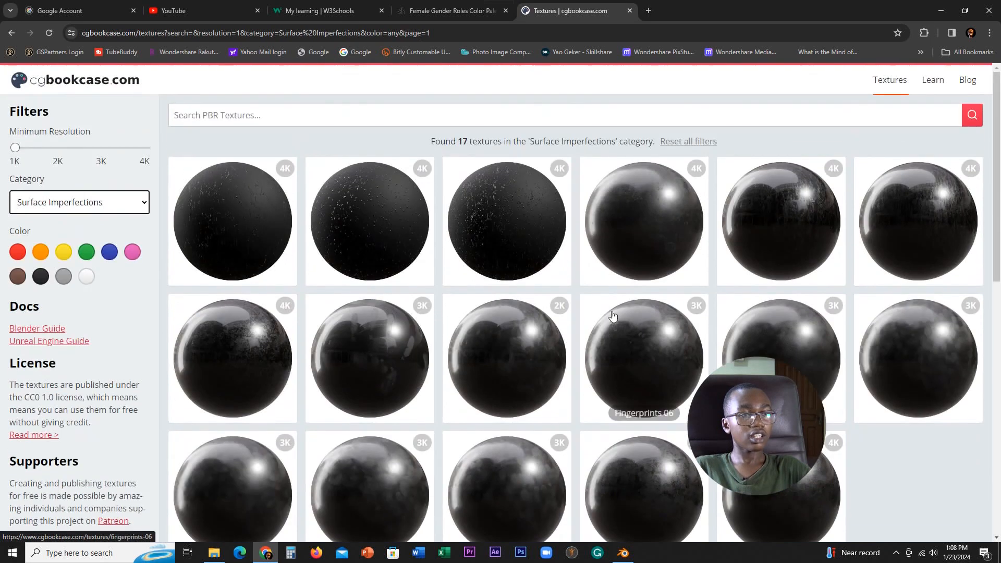
scroll(471, 284, "down", 7)
scroll(611, 375, "up", 4)
scroll(611, 375, "up", 2)
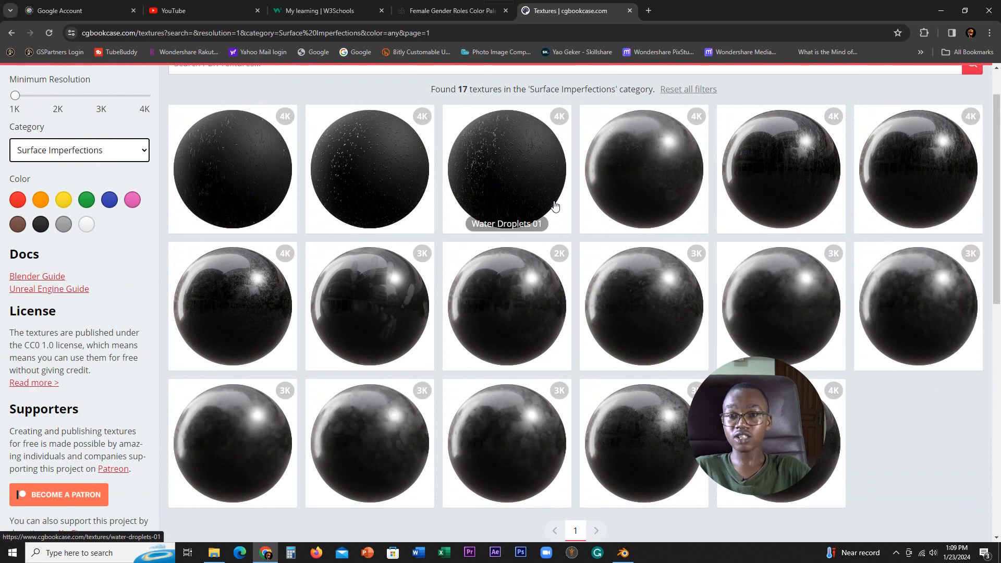
Return to Blender and select the FrontScreen object on the robot's head
left_click(946, 11)
middle_click_drag(501, 194, 571, 110)
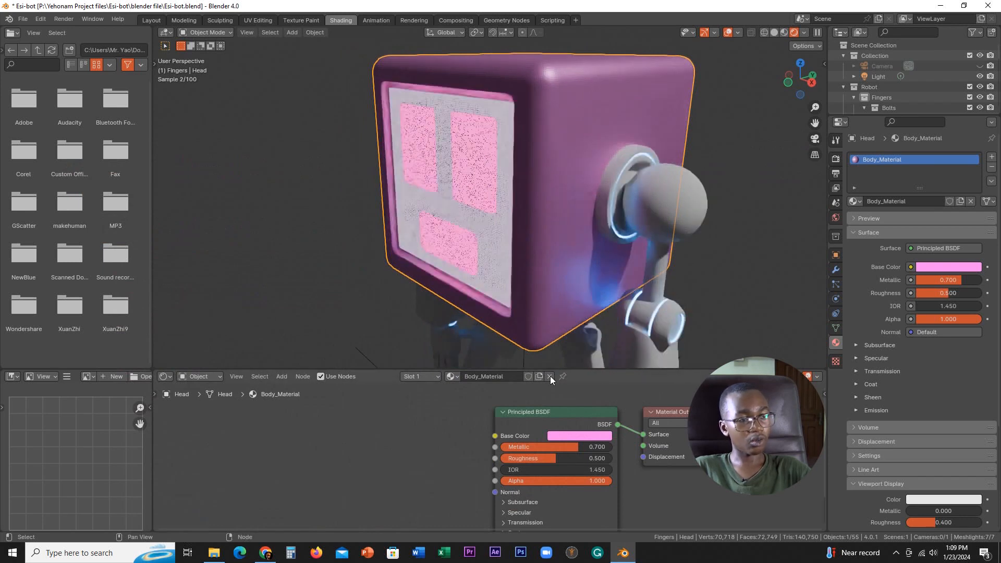
mouse_move(494, 235)
middle_mouse_down()
mouse_move(505, 245)
mouse_move(496, 242)
middle_mouse_up()
left_click(497, 241, "alt")
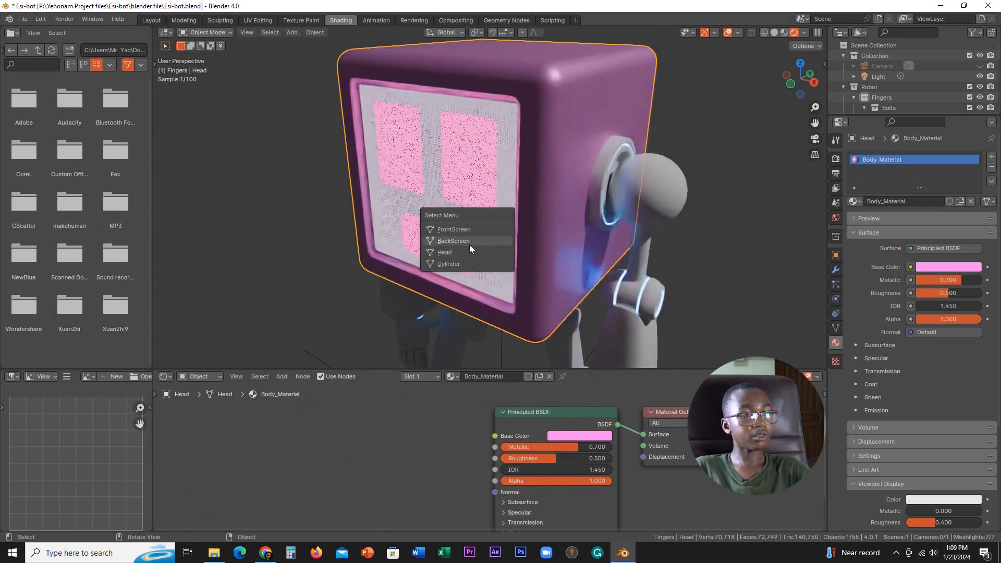
left_click(461, 230)
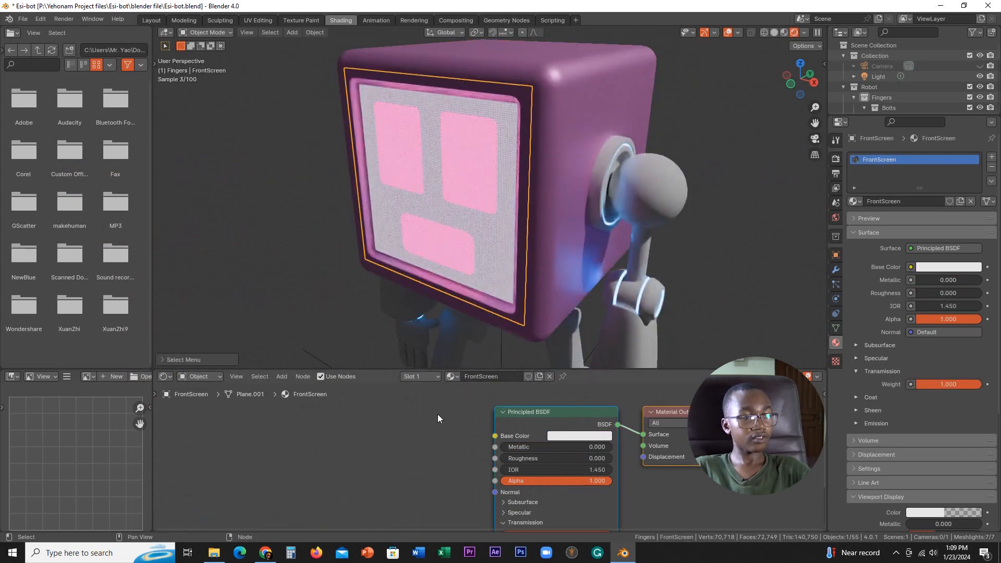
Add an Image Texture node to the FrontScreen material and place it before the Principled BSDF
scroll(459, 438, "down", 2)
scroll(456, 441, "down", 3)
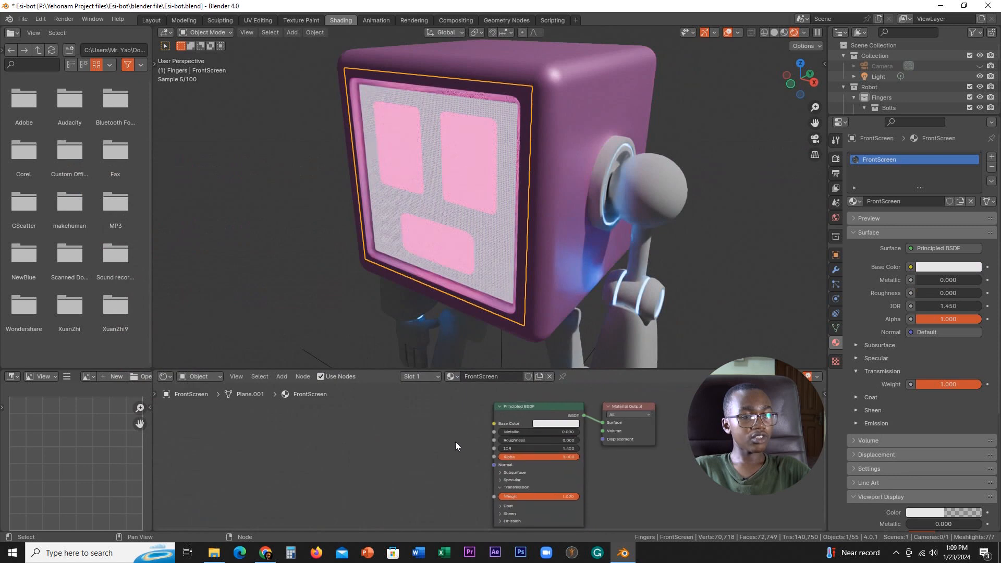
key("g")
middle_click_drag(494, 303, 531, 307)
scroll(459, 454, "up", 1)
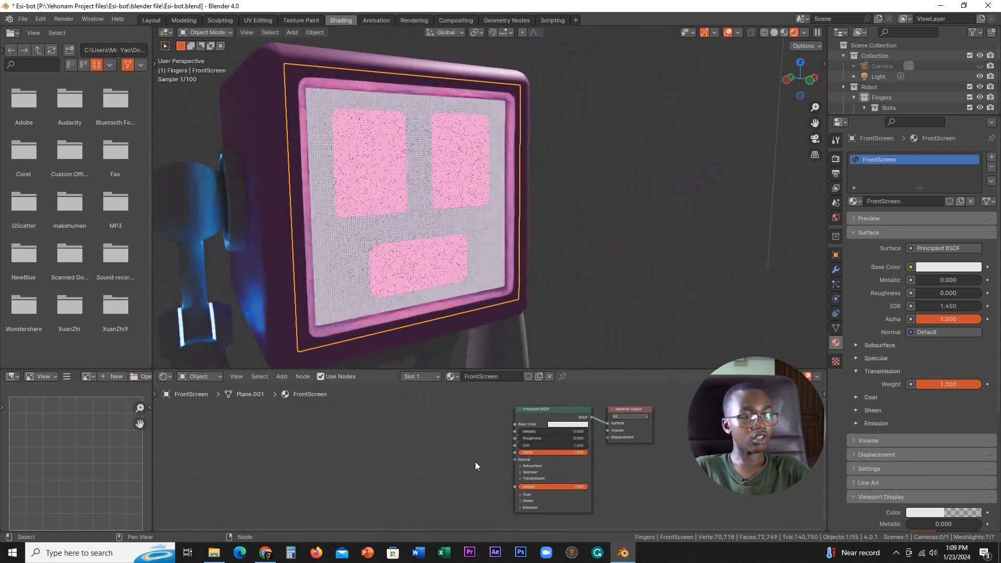
scroll(448, 441, "up", 1)
key("shift+a")
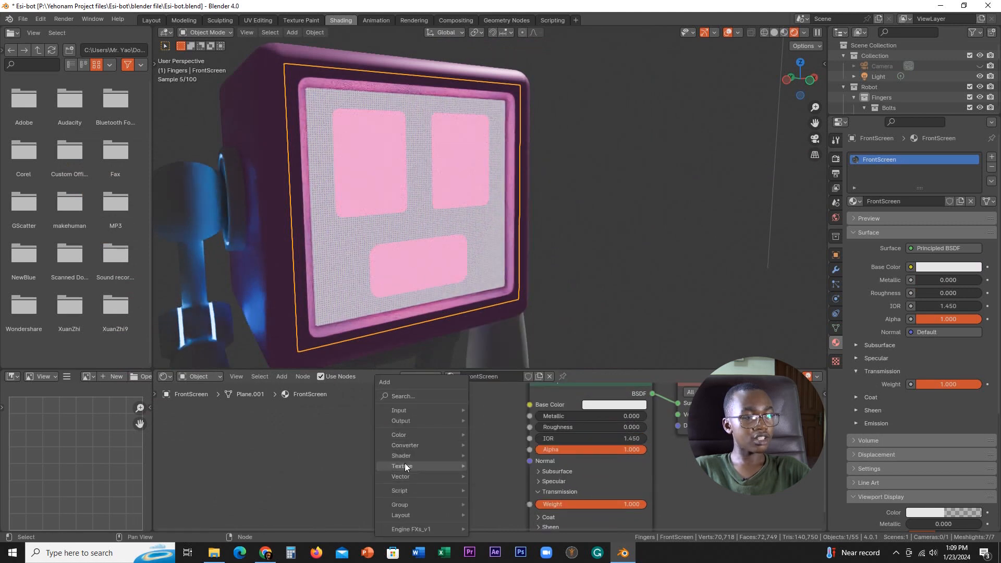
mouse_move(404, 465)
left_click(502, 388)
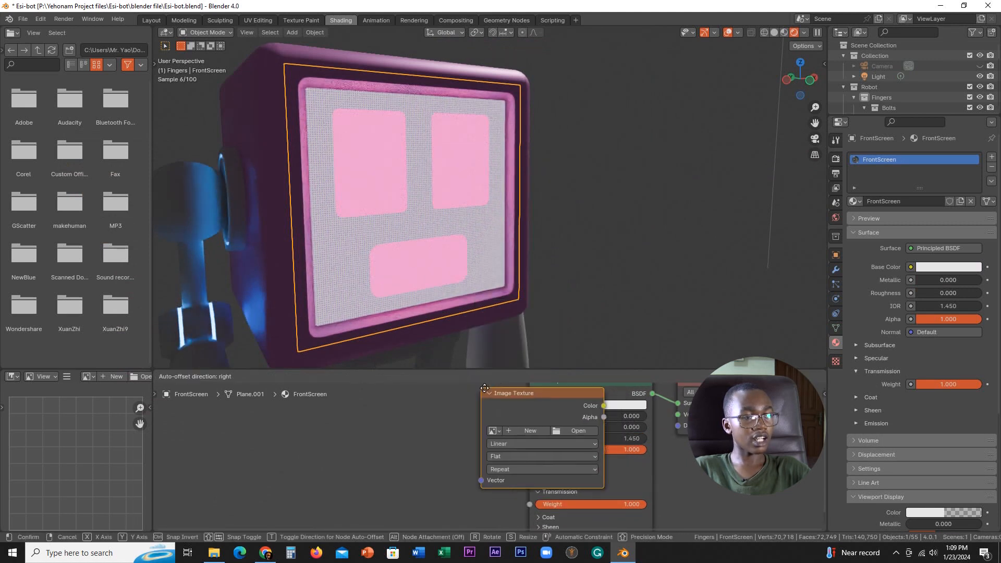
left_click(333, 409)
Load DirtDust01_4K.png from the Surface Imperfections folder in Image textures into the image node
left_click(406, 440)
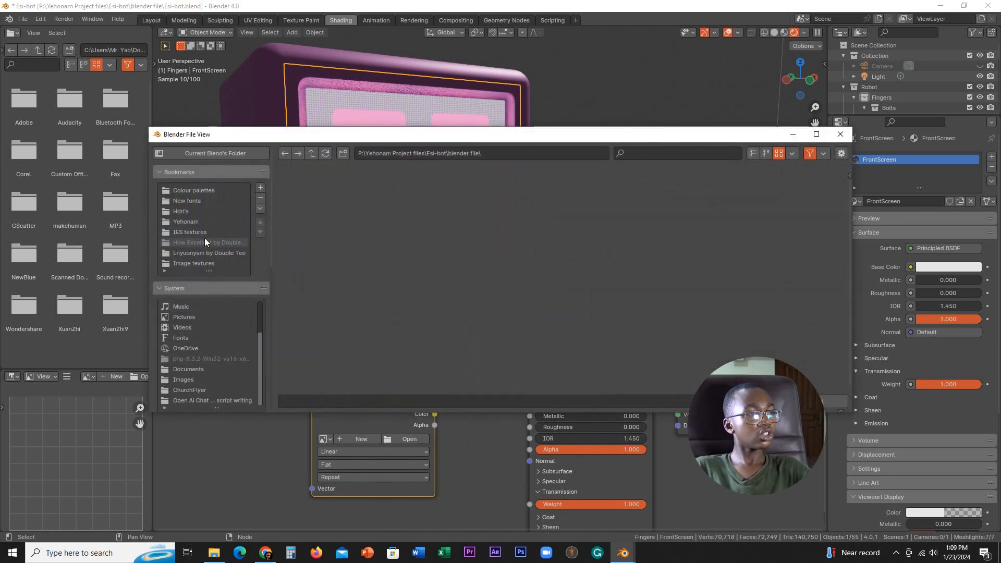
left_click(201, 262)
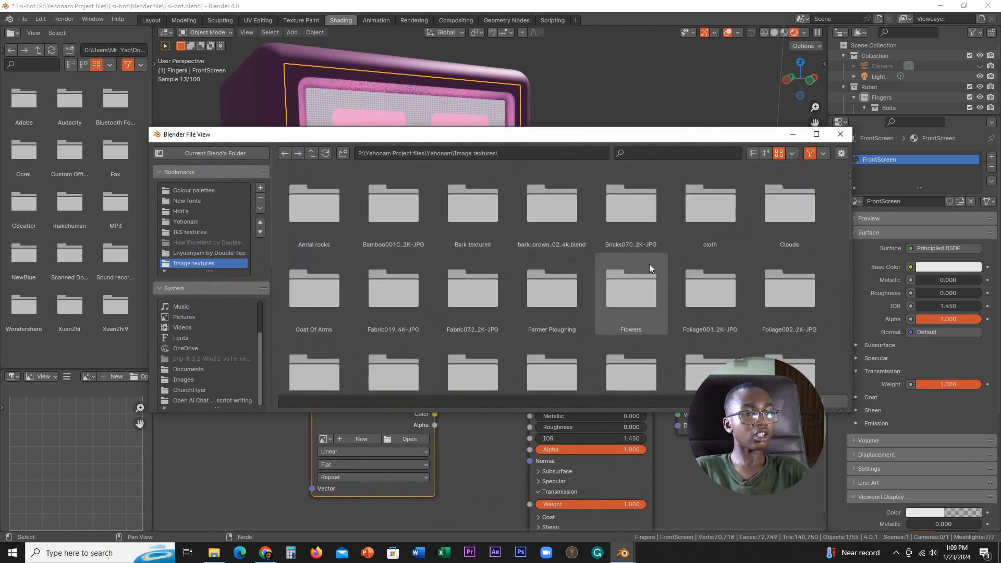
scroll(650, 267, "down", 5)
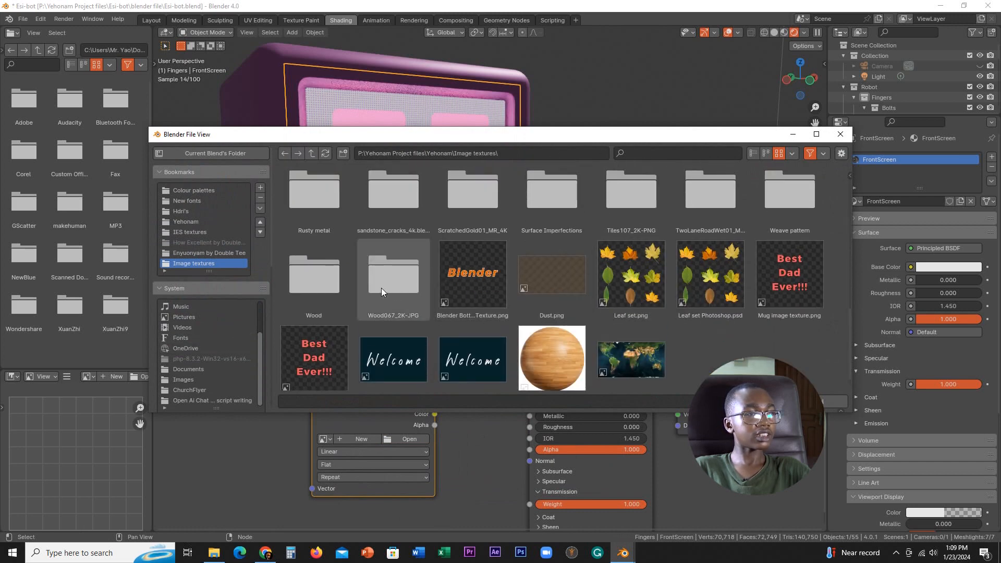
scroll(400, 283, "up", 4)
left_click(538, 312)
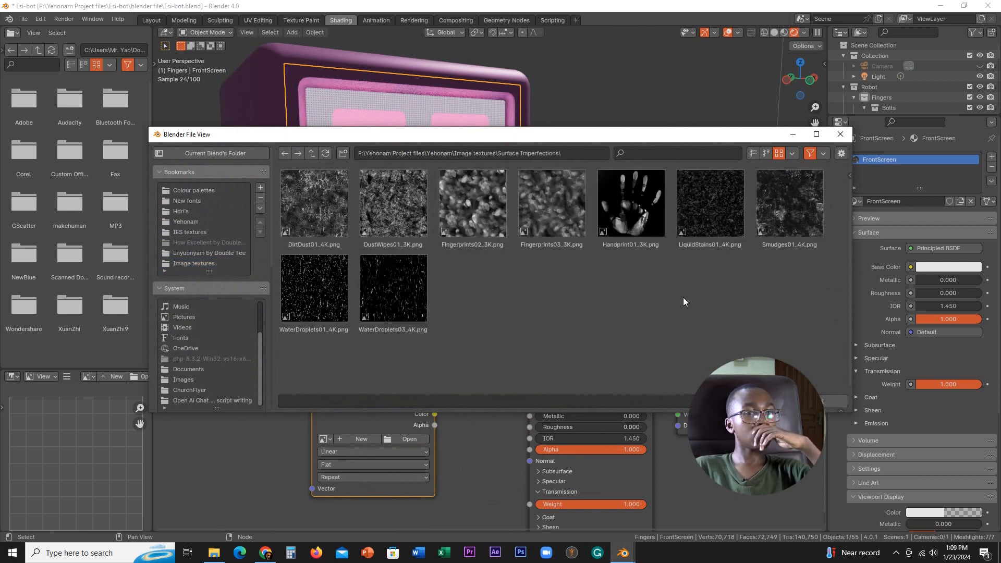
left_click(722, 219)
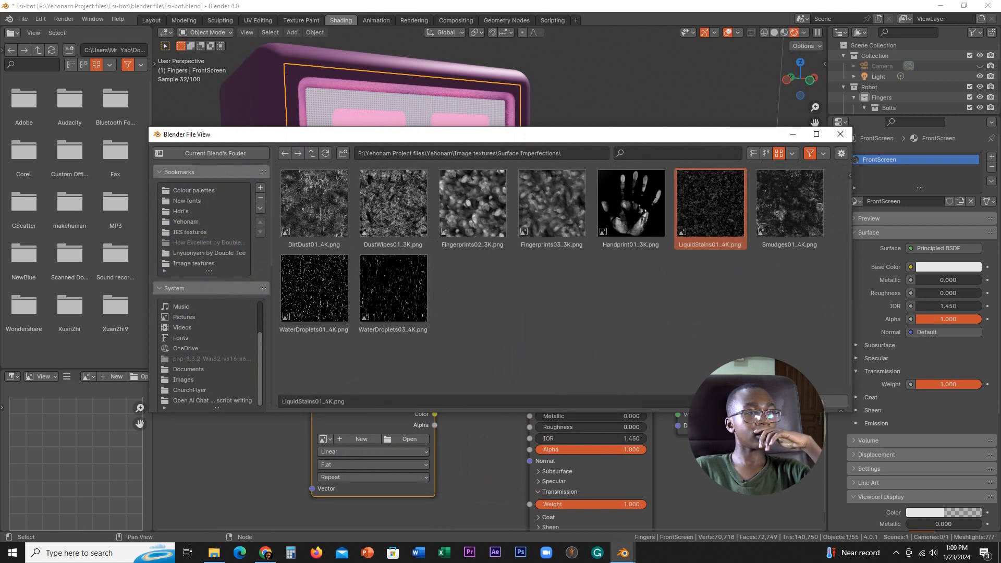
left_click(307, 215)
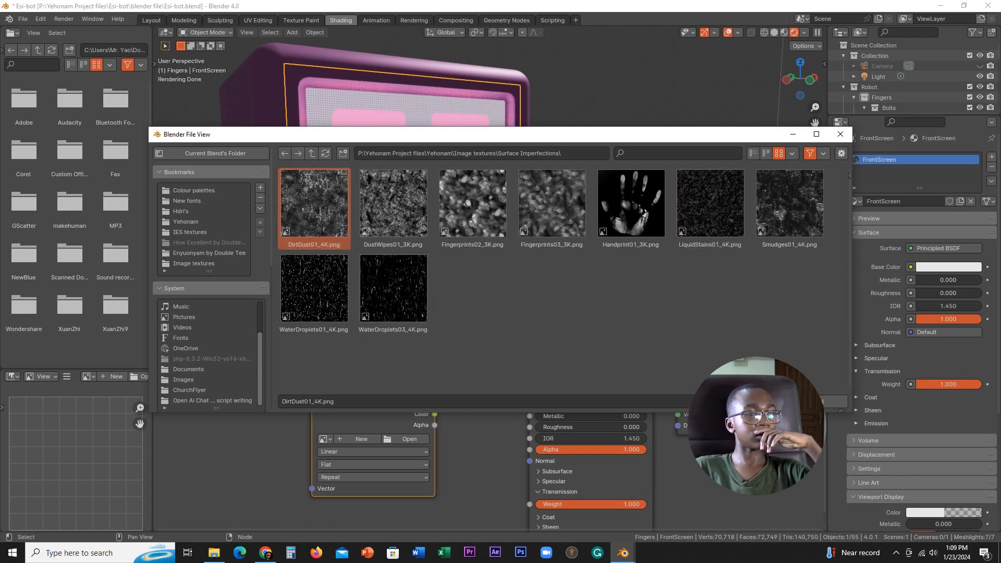
left_click(803, 401)
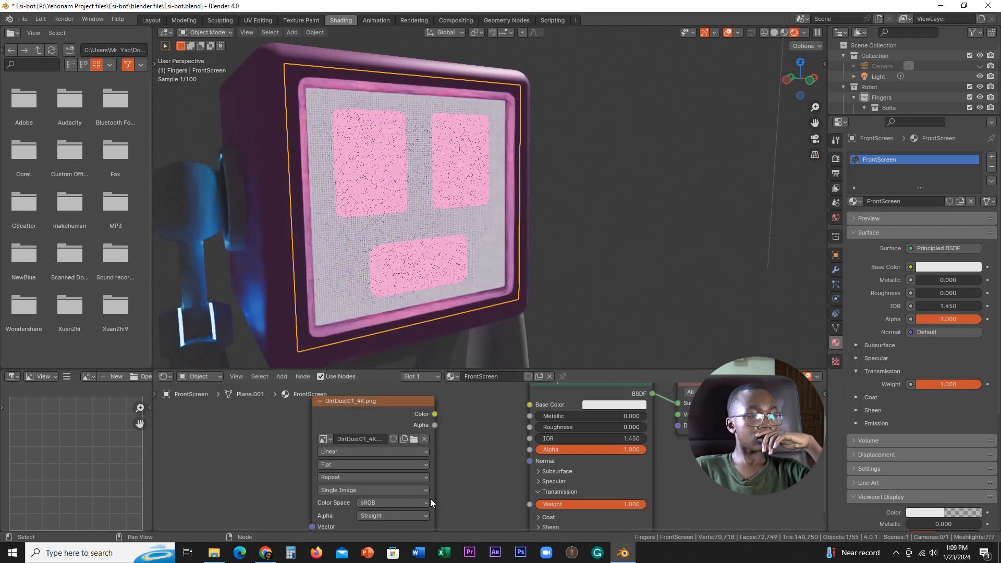
Set the dirt image's color space to Non-Color and move its node farther from the Principled BSDF
left_click(386, 502)
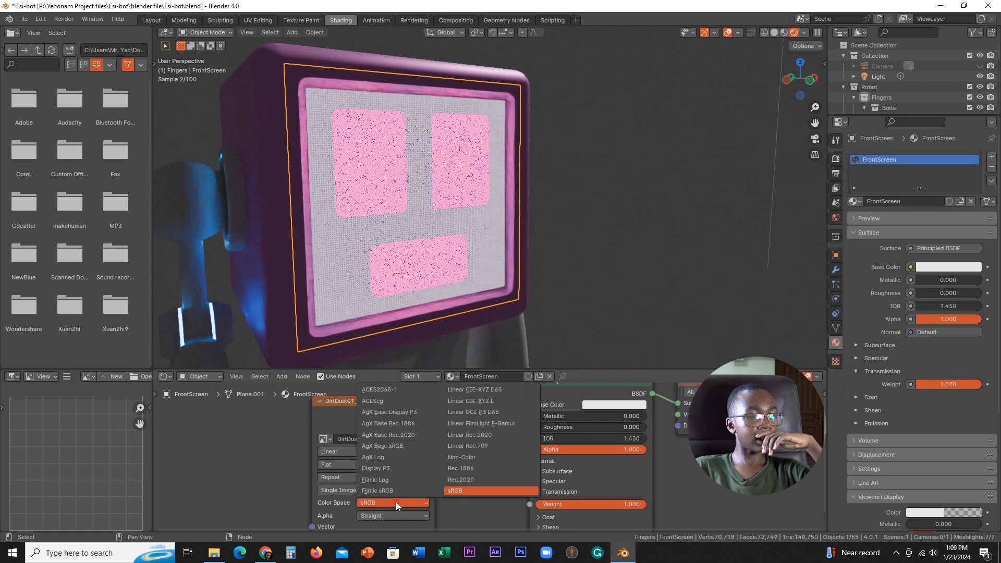
left_click(458, 457)
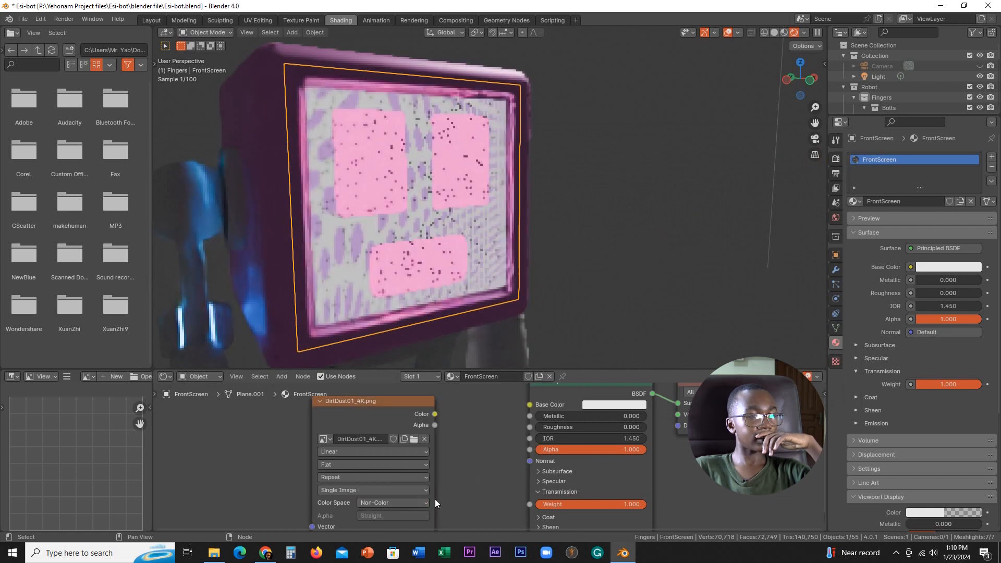
scroll(435, 499, "down", 2)
left_click_drag(365, 441, 299, 434)
scroll(339, 451, "down", 1)
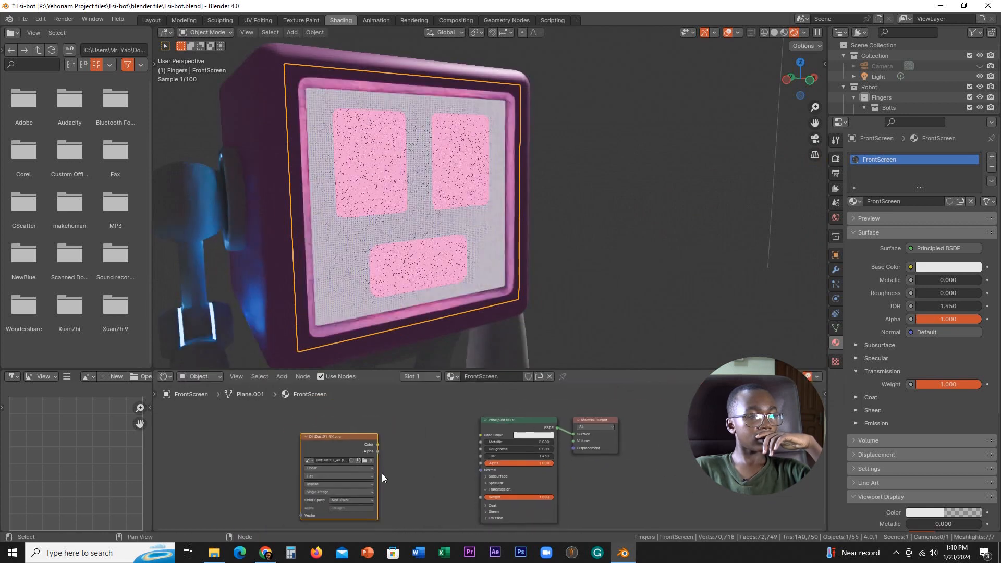
middle_click_drag(381, 474, 417, 467)
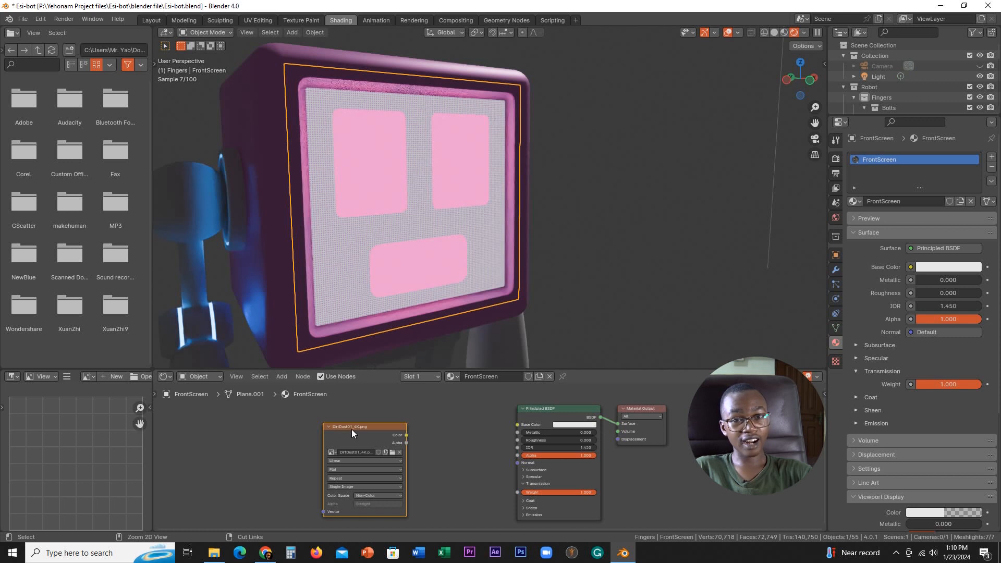
Add Mapping and Texture Coordinate nodes using Object coordinates, and connect the dirt image's Color to the Principled BSDF's Roughness
key("ctrl+t")
scroll(305, 427, "up", 2)
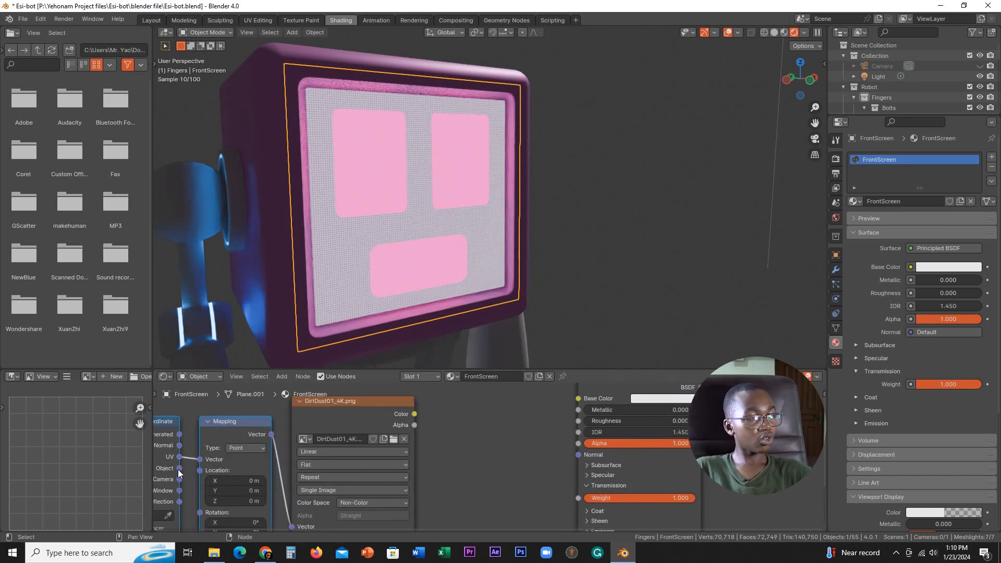
left_click_drag(179, 470, 201, 459)
middle_click_drag(437, 440, 439, 442)
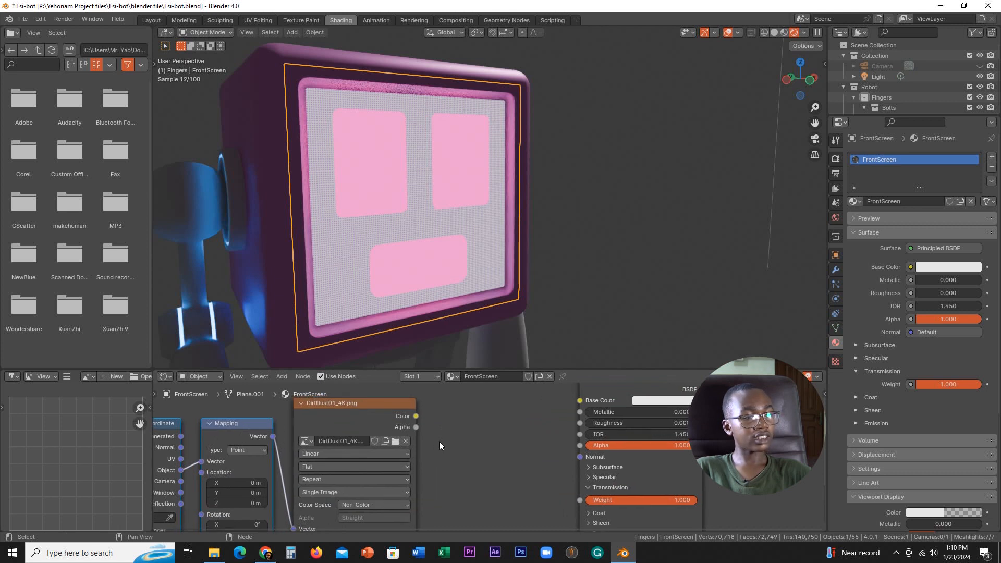
left_click_drag(417, 416, 588, 423)
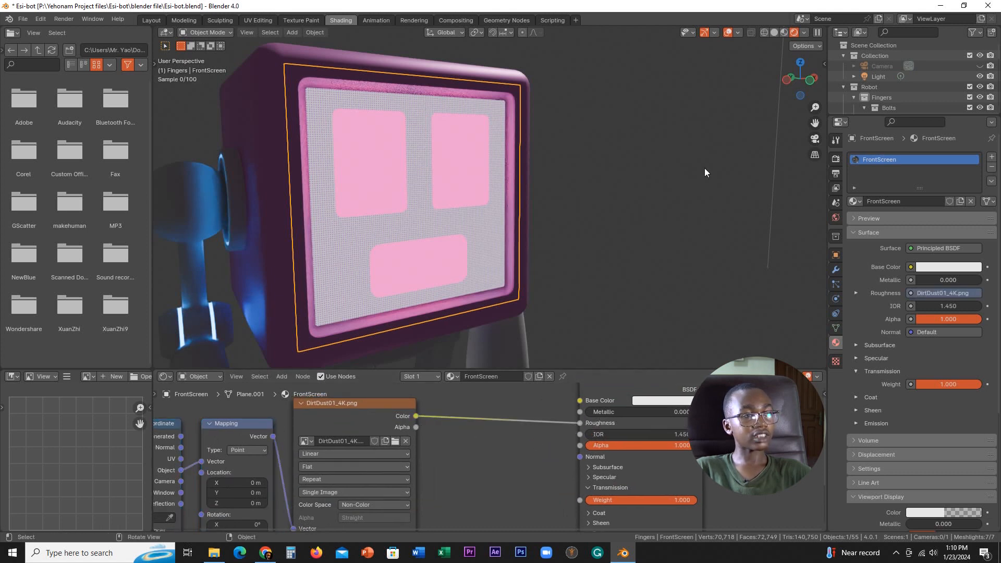
Switch the viewport to Material Preview and examine the dirt pattern on the face screen up close
left_click(785, 32)
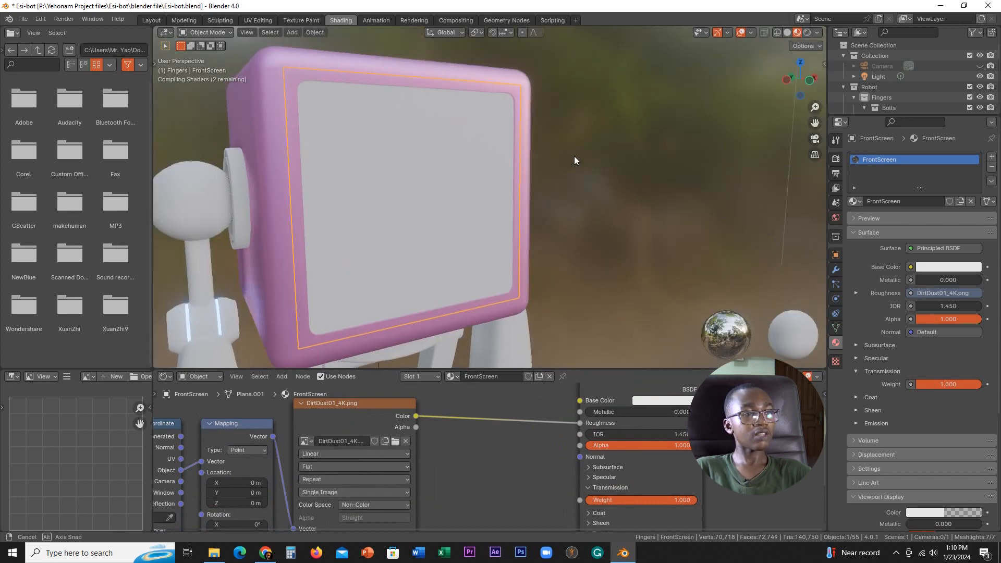
scroll(572, 165, "up", 5)
middle_click_drag(421, 236, 539, 256)
scroll(580, 242, "down", 5)
scroll(493, 271, "up", 5)
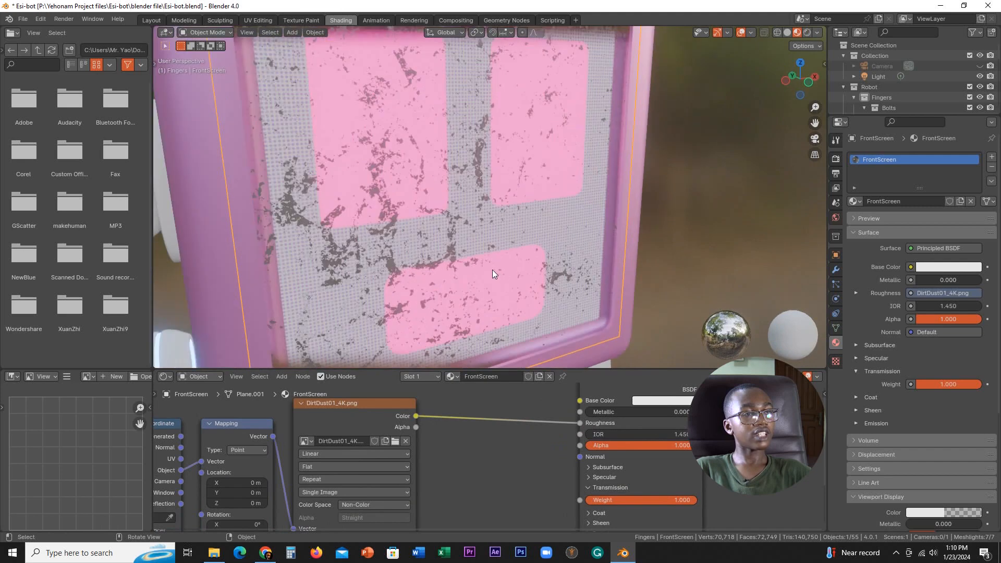
scroll(433, 291, "down", 5)
middle_click_drag(489, 301, 476, 242)
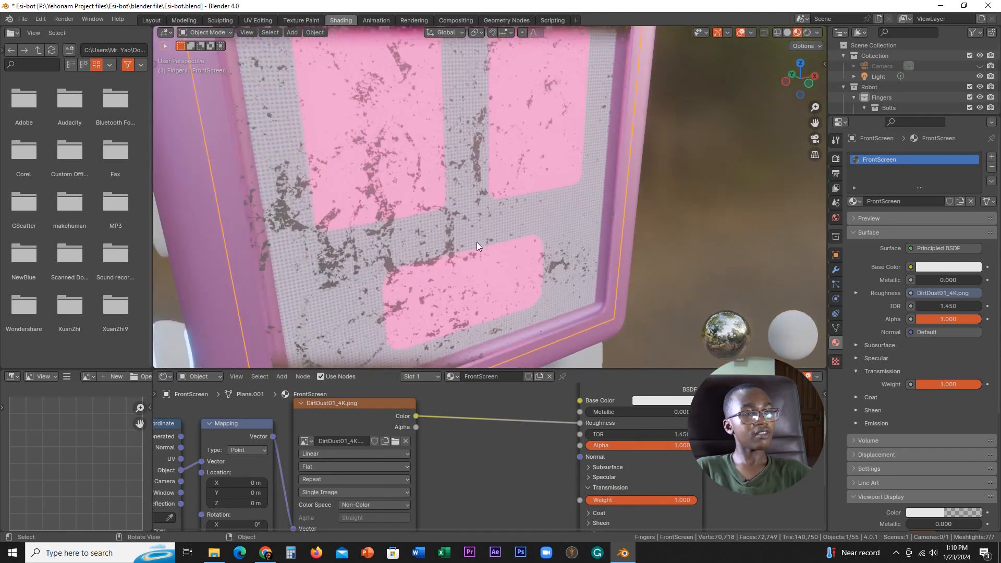
scroll(486, 253, "up", 4)
scroll(495, 224, "down", 5)
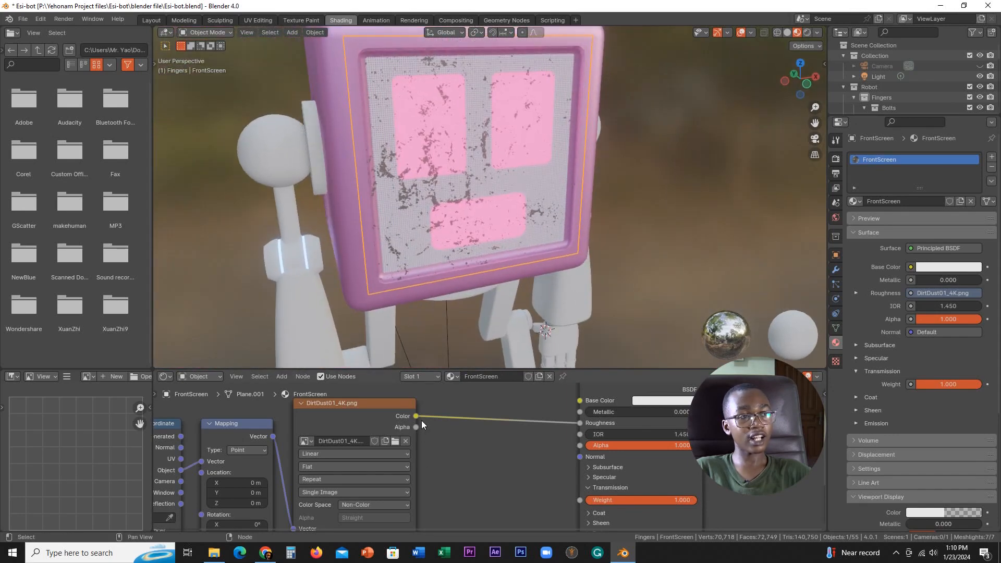
middle_click_drag(500, 196, 484, 311)
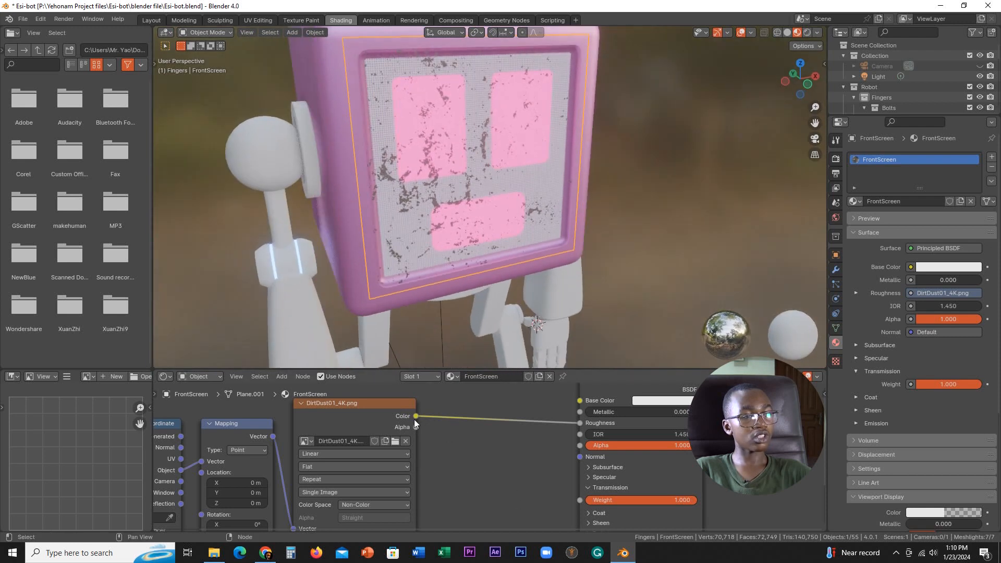
Try driving the Transmission Weight with the dirt image's Color, check the face screen, and remove that link
left_click_drag(416, 417, 580, 500)
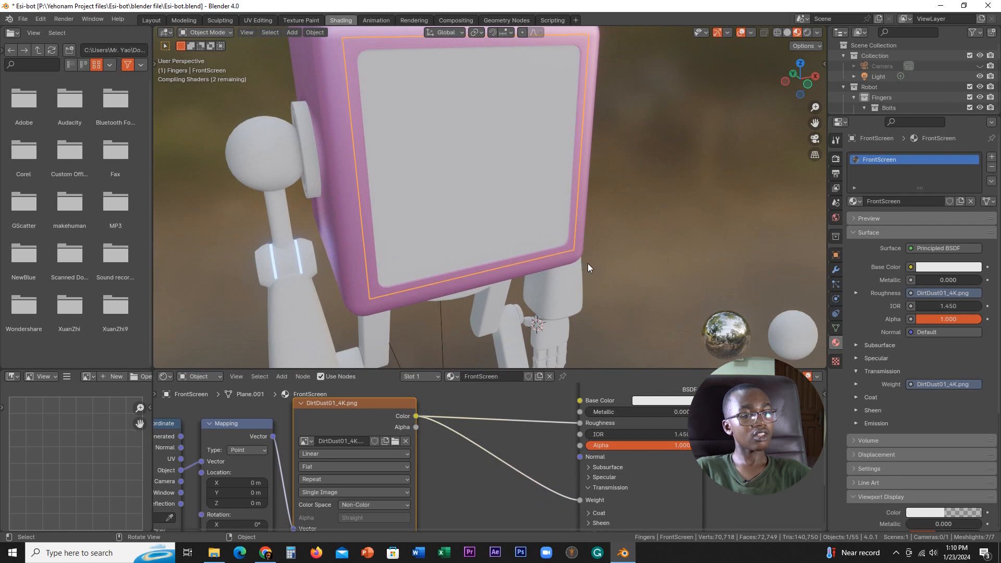
middle_click_drag(548, 199, 528, 209)
scroll(538, 195, "up", 3)
scroll(528, 208, "down", 6)
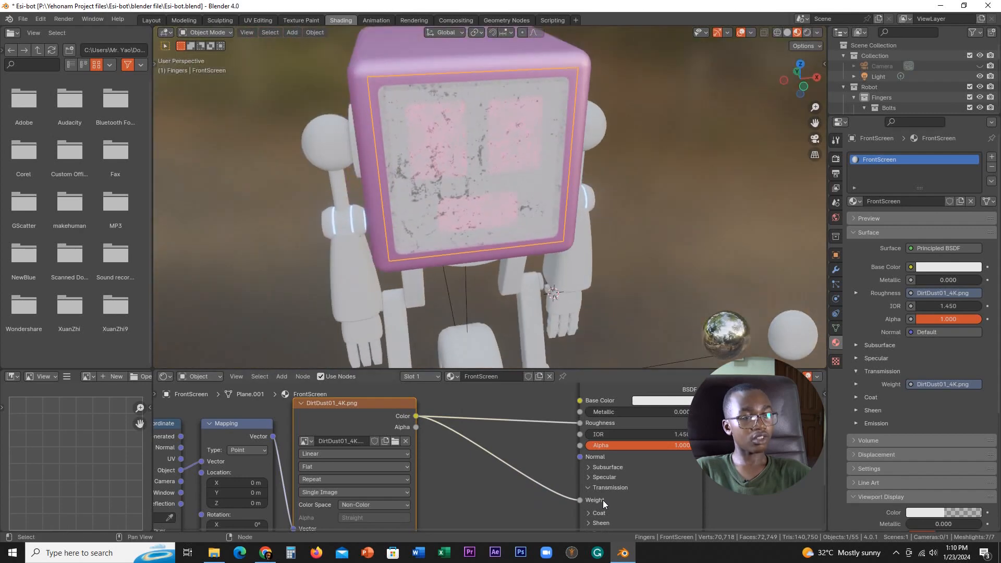
left_click_drag(586, 501, 487, 174)
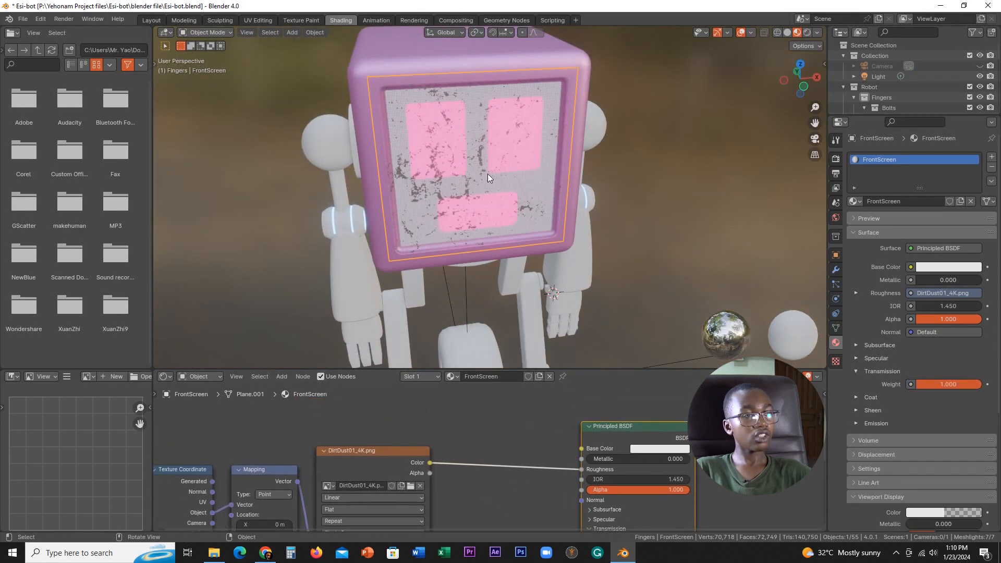
Insert a Color Ramp node between the dirt image's Color and the Principled BSDF's Roughness
middle_click_drag(487, 174, 489, 249)
scroll(489, 249, "up", 6)
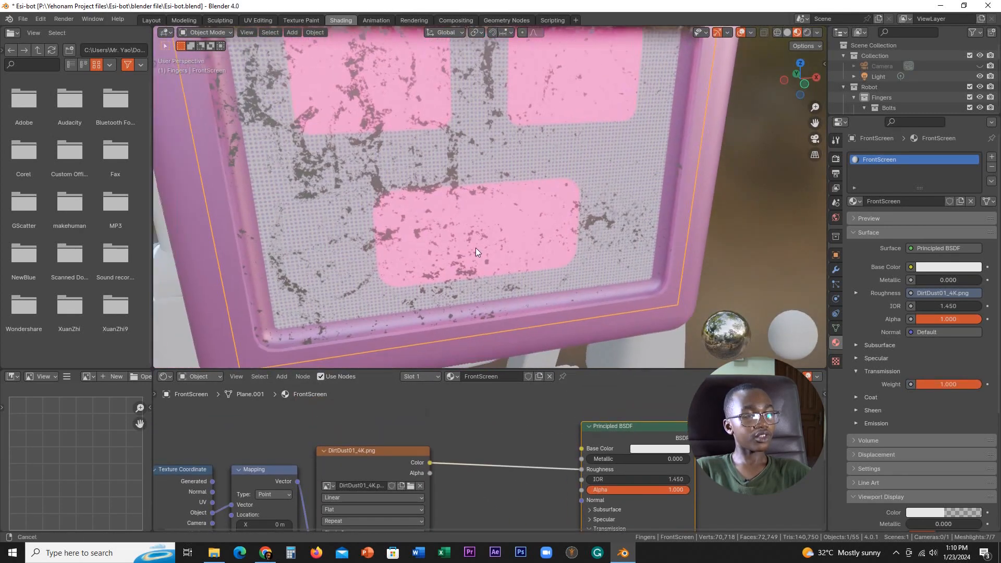
key("shift+a")
type("color")
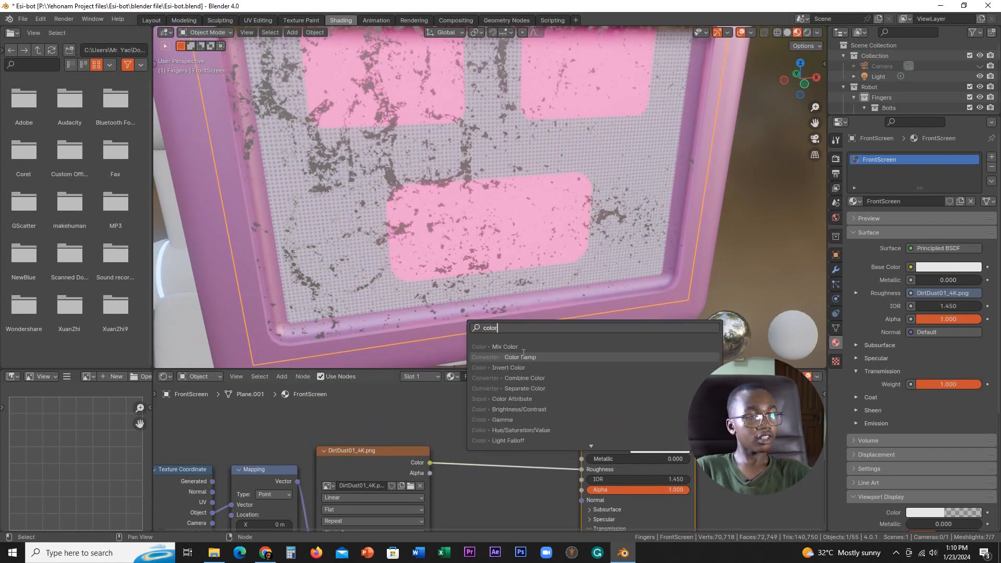
left_click(521, 357)
left_click(472, 407)
scroll(521, 410, "up", 1)
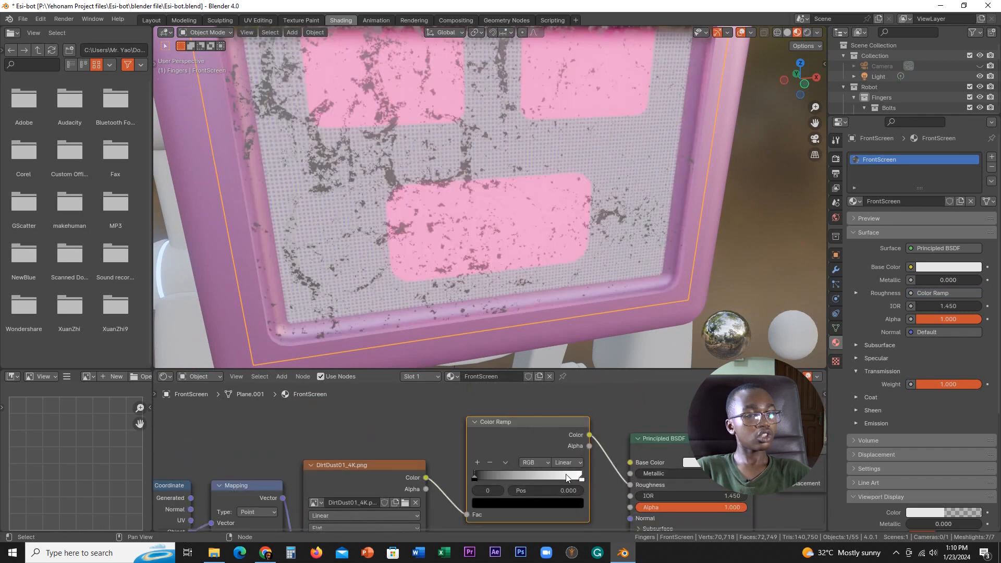
Set the Color Ramp's interpolation to Ease and check the dirt on the face screen
left_click(567, 461)
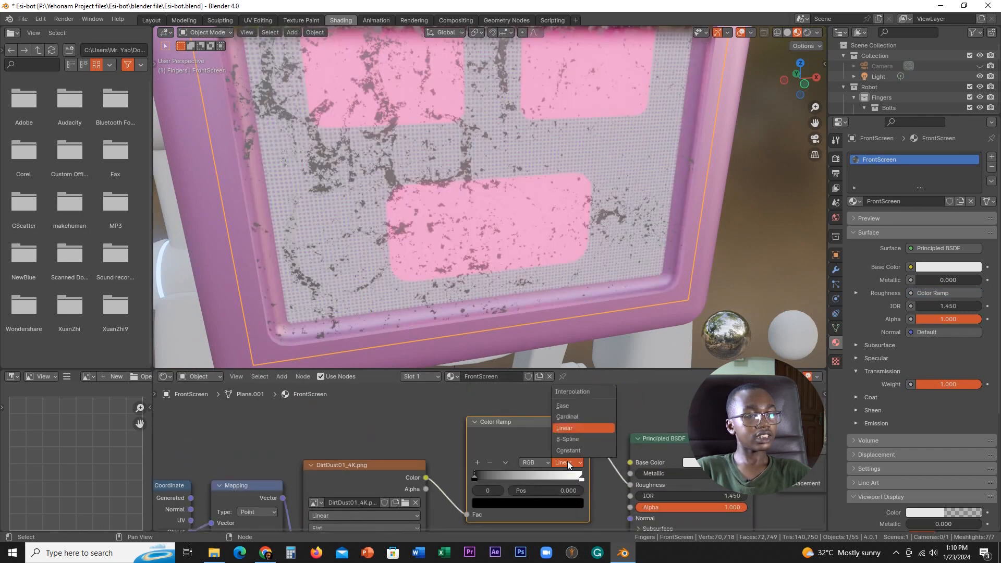
left_click(561, 401)
scroll(544, 230, "down", 5)
scroll(524, 262, "up", 2)
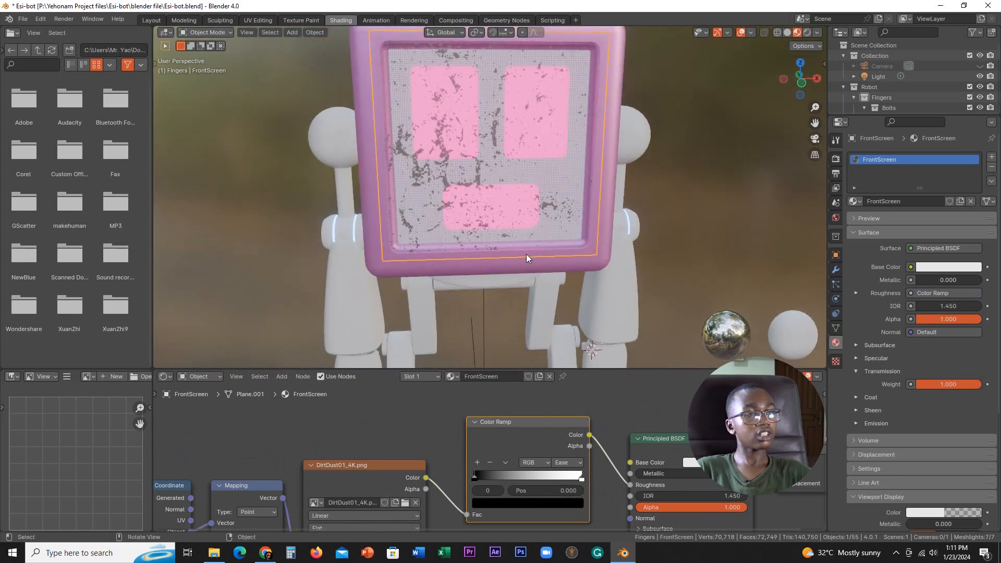
scroll(430, 440, "up", 2)
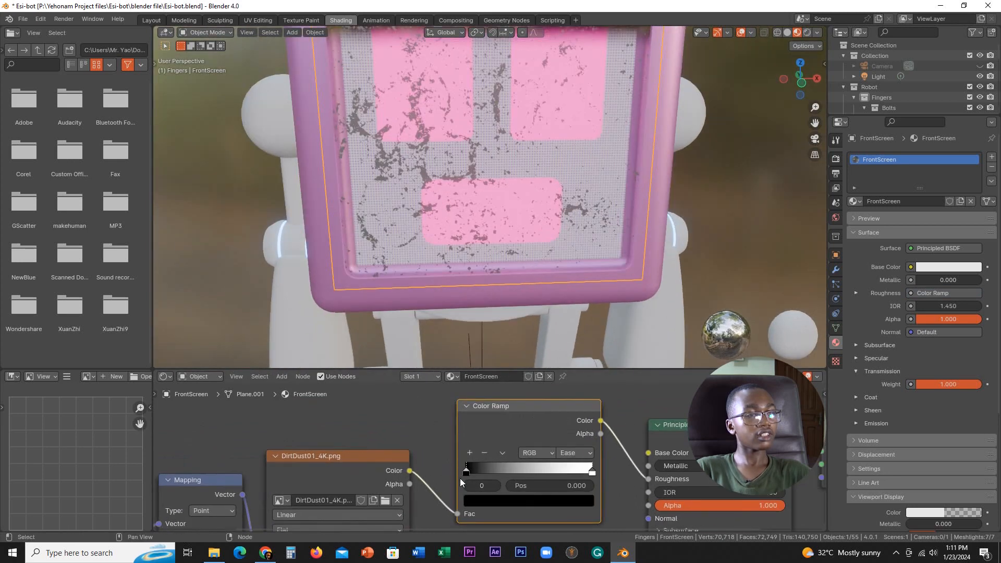
Examine the dirt on the face screen up close and from different angles
mouse_move(469, 472)
left_mouse_down()
mouse_move(527, 472)
mouse_move(469, 472)
left_mouse_up()
left_click_drag(592, 472, 630, 467)
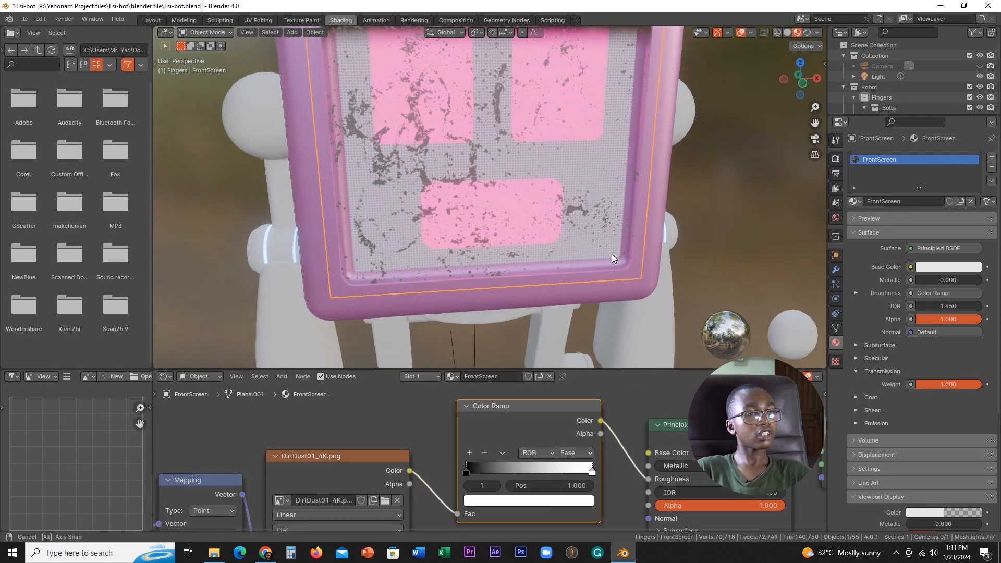
scroll(620, 256, "up", 6)
scroll(560, 231, "up", 4)
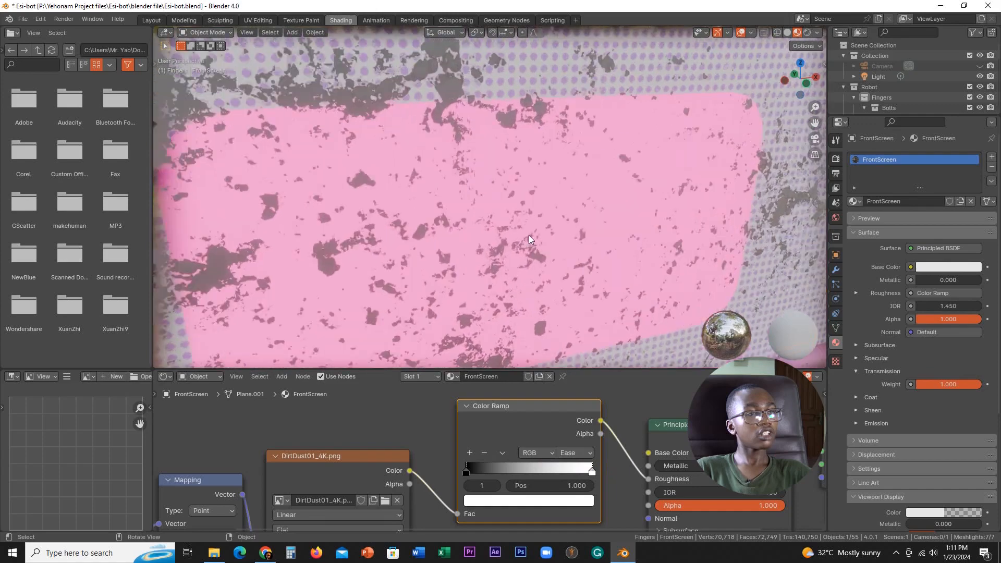
scroll(529, 236, "down", 6)
scroll(534, 255, "down", 1)
middle_click_drag(525, 419, 536, 392)
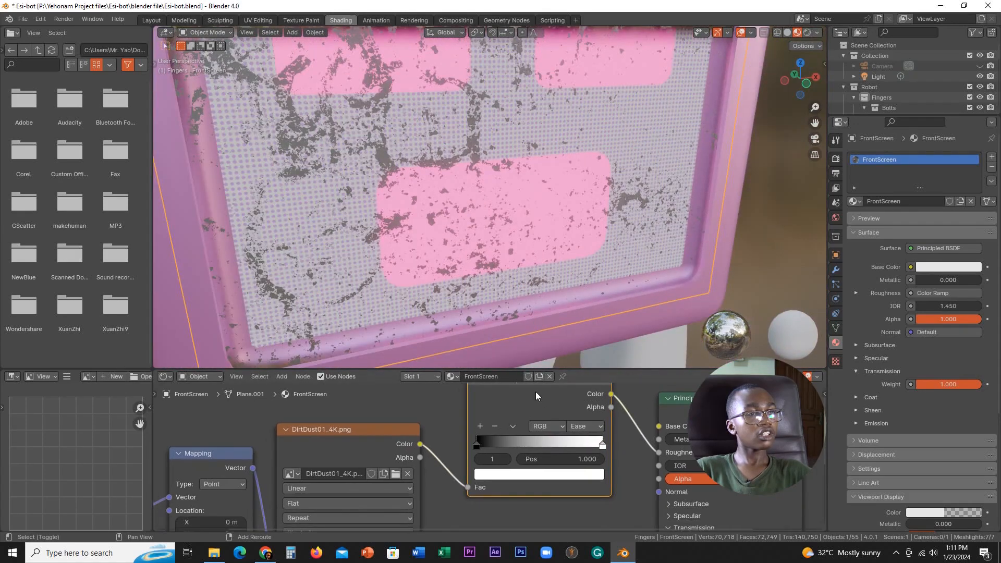
middle_click_drag(507, 206, 531, 209)
scroll(518, 241, "down", 3)
scroll(517, 243, "down", 3)
middle_click_drag(518, 243, 500, 271)
scroll(492, 328, "up", 5)
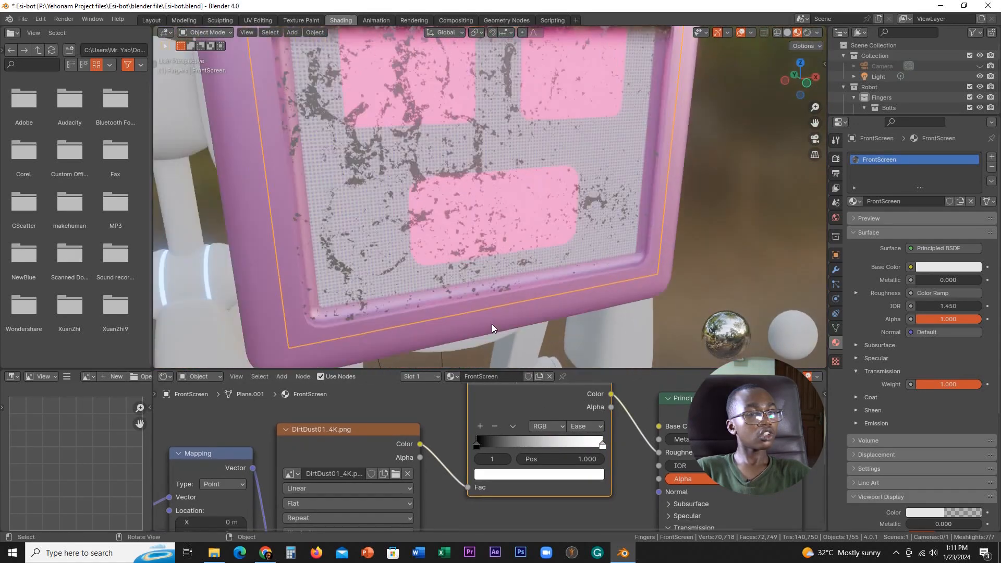
Darken the Color Ramp's white stop to light grey and lighten its black stop to dark grey
left_click(598, 478)
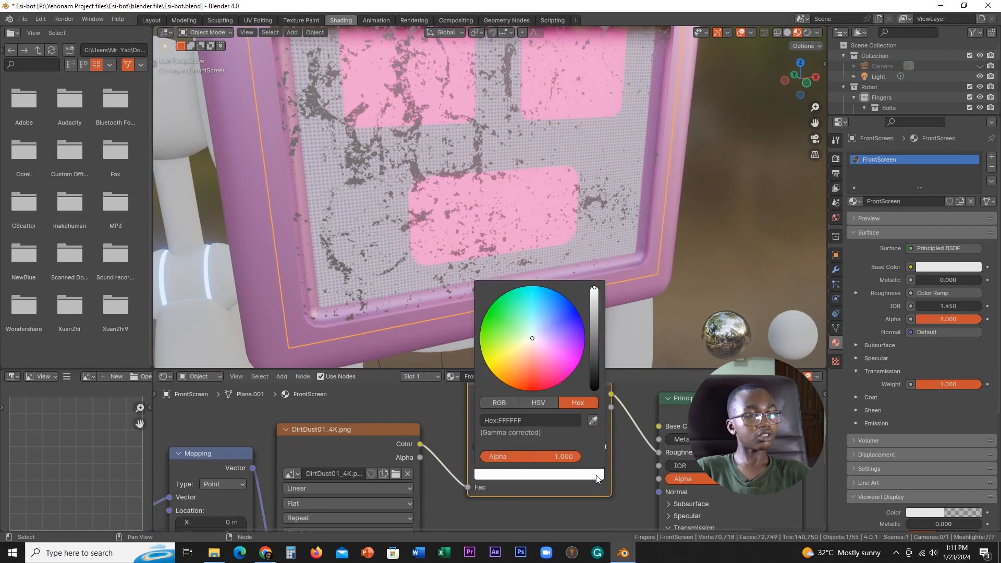
left_click(594, 302)
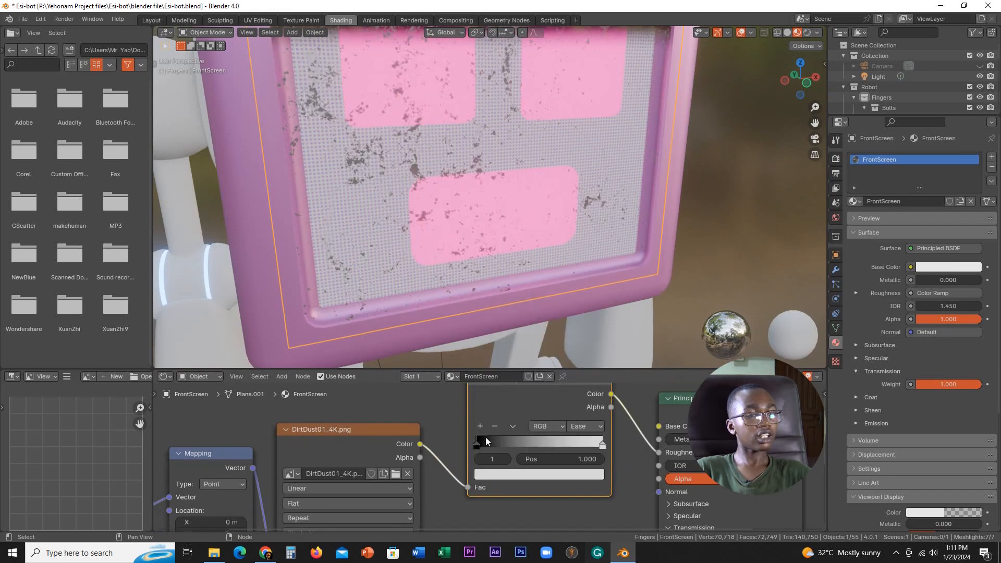
left_click(477, 444)
left_click(541, 476)
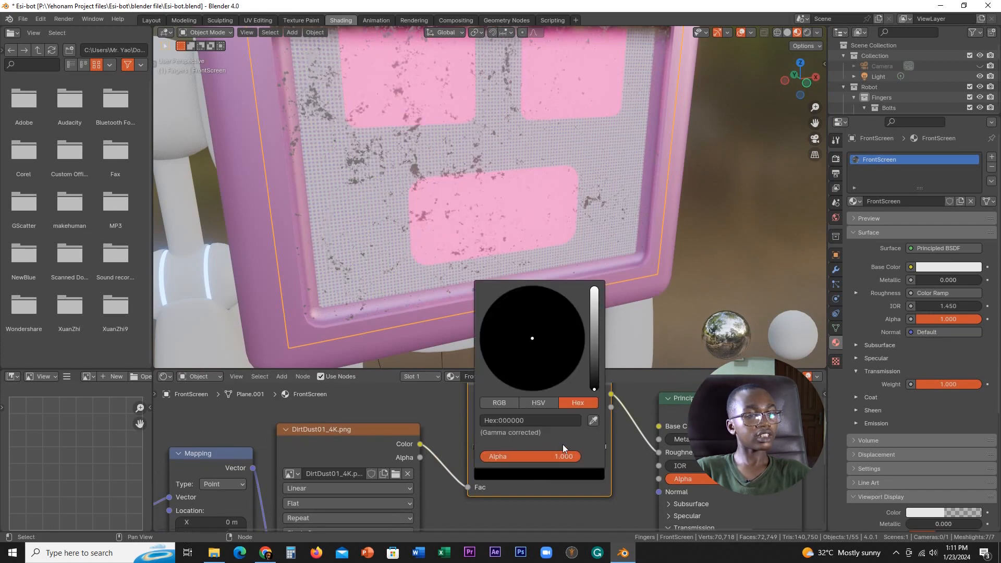
left_click(594, 384)
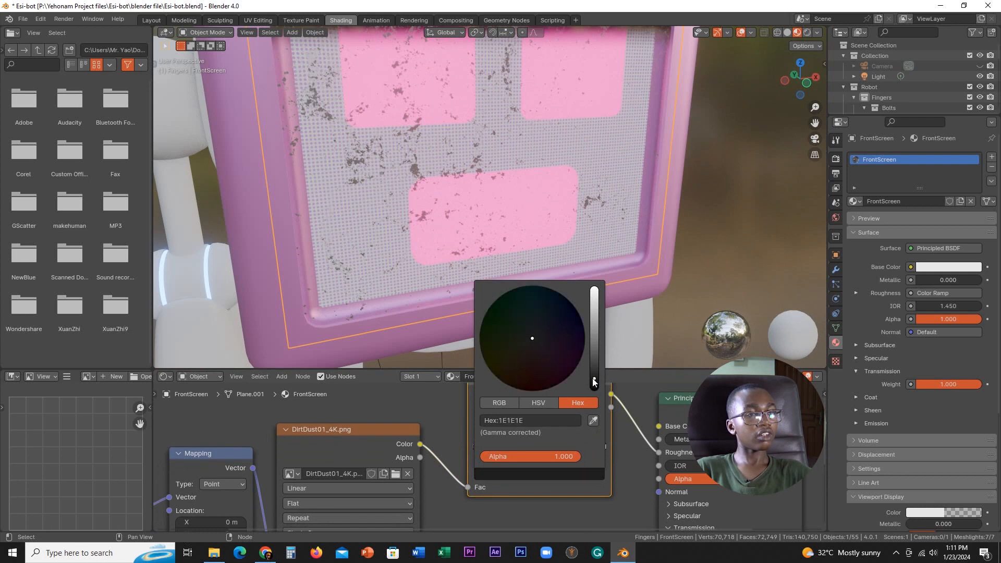
left_click_drag(593, 379, 593, 368)
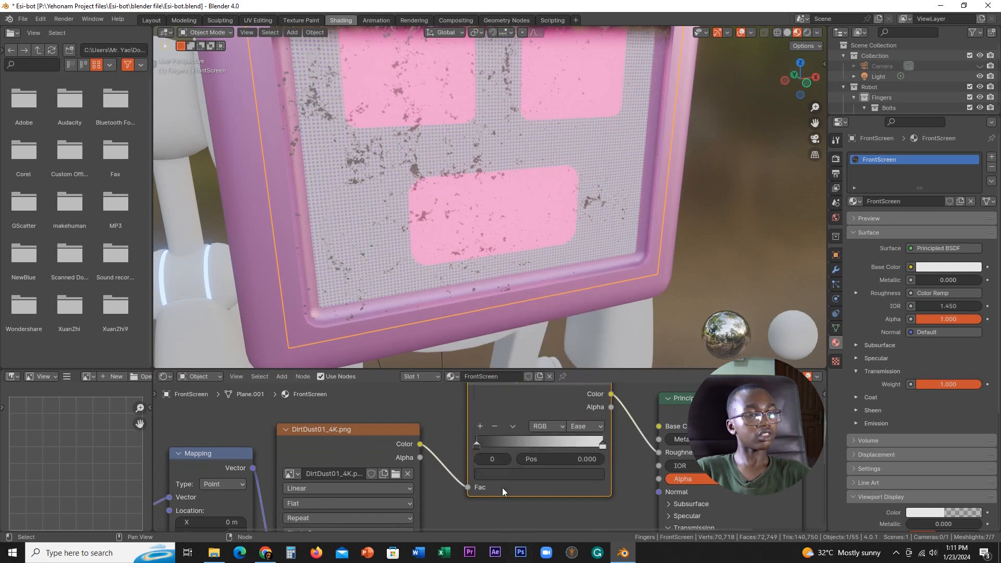
Move the Color Ramp's dark stop to position 0.518 and check the face screen in Rendered shading
left_click_drag(476, 447, 546, 445)
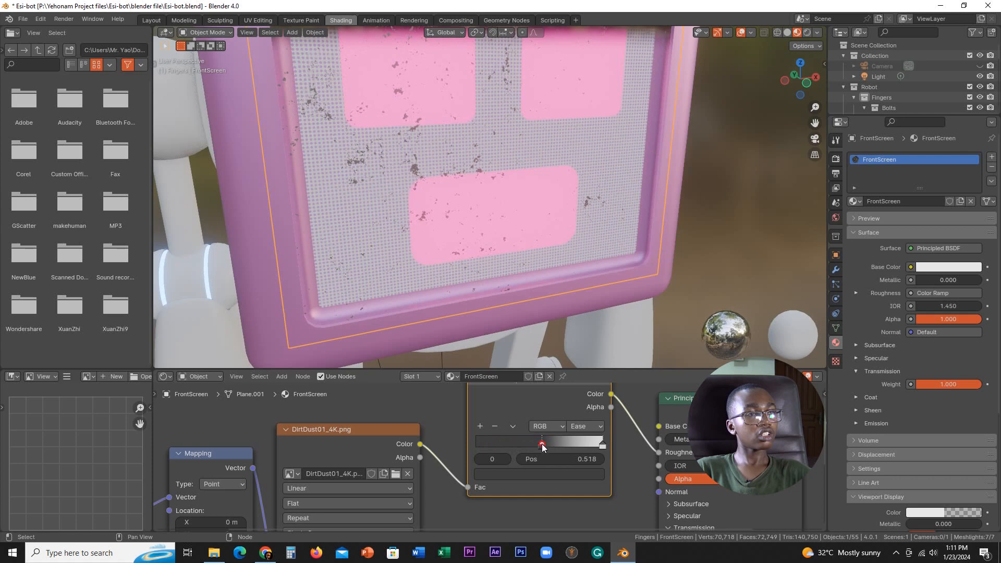
left_click(806, 35)
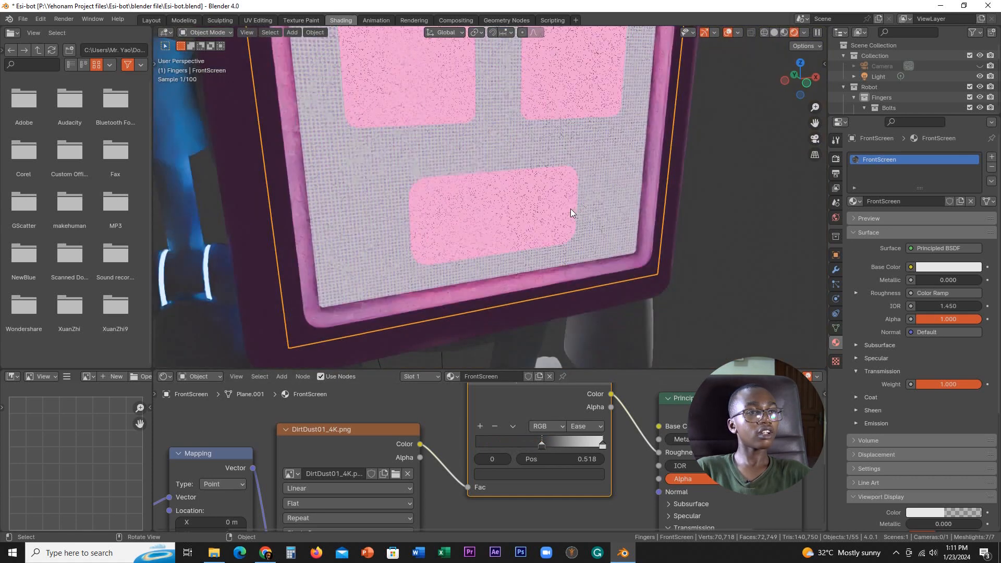
middle_click_drag(580, 240, 608, 229)
left_click(775, 33)
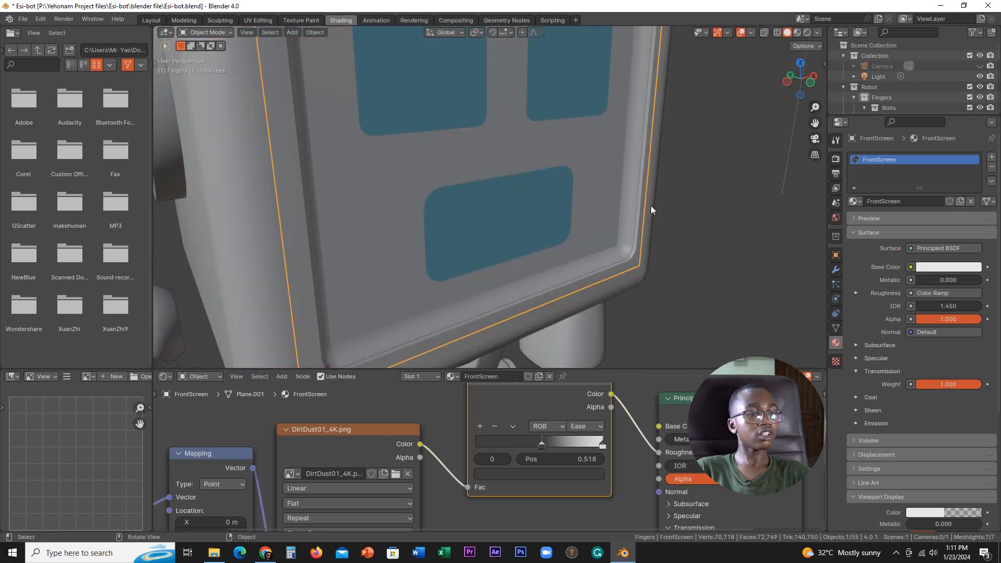
Drive the Principled BSDF's Transmission Weight with the dirt image's Color and inspect the face screen in Rendered shading
scroll(521, 481, "down", 3)
middle_click_drag(439, 478, 416, 418)
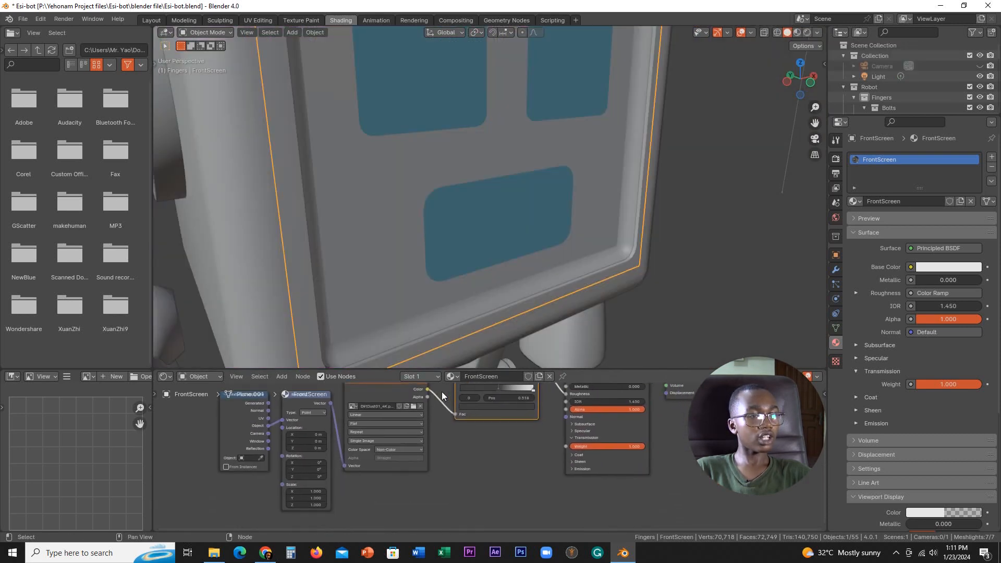
left_click_drag(428, 392, 430, 392)
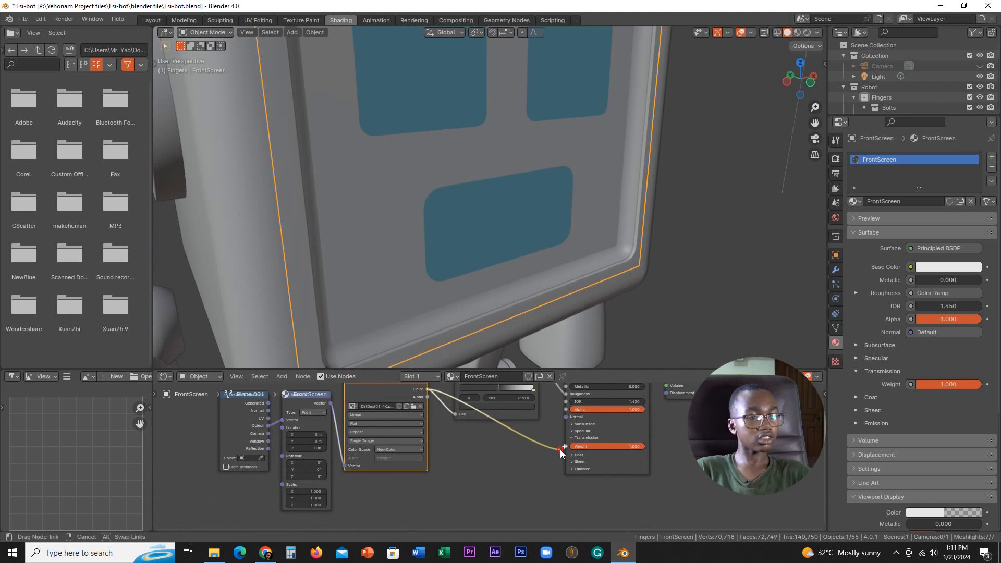
left_click_drag(560, 450, 568, 446)
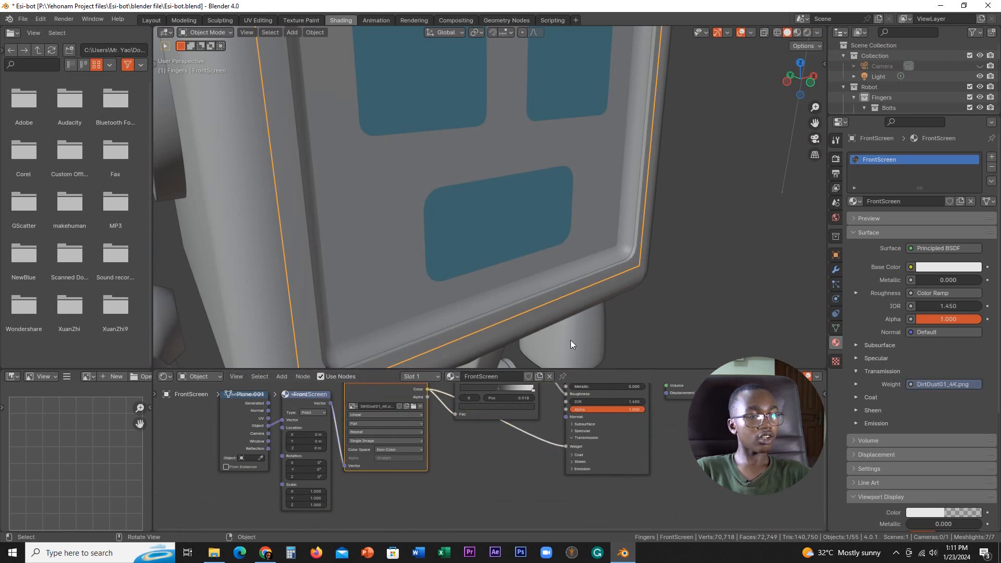
left_click(807, 33)
middle_click_drag(562, 209, 516, 228)
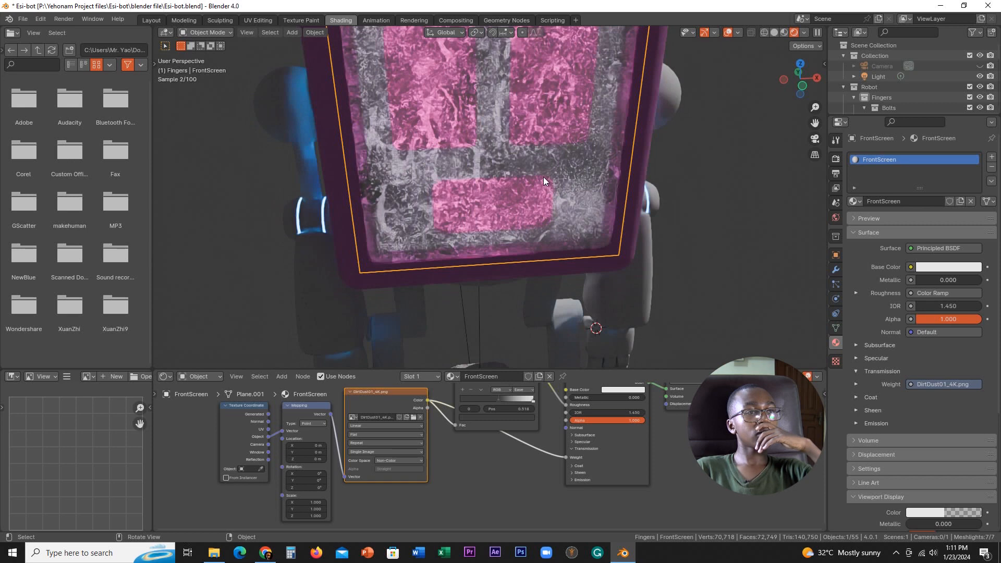
middle_click_drag(490, 439, 489, 478)
middle_click_drag(589, 210, 608, 206)
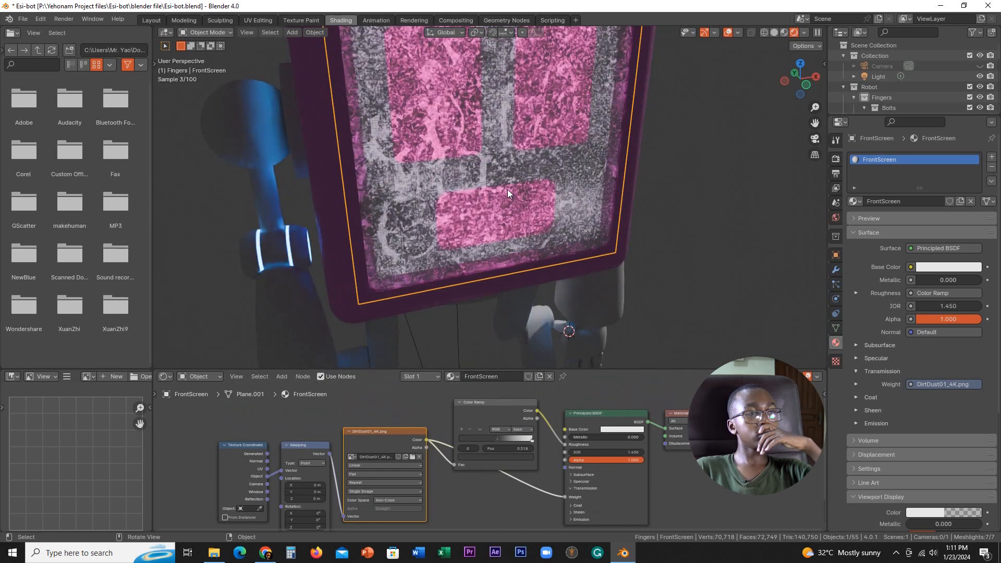
scroll(487, 469, "up", 2)
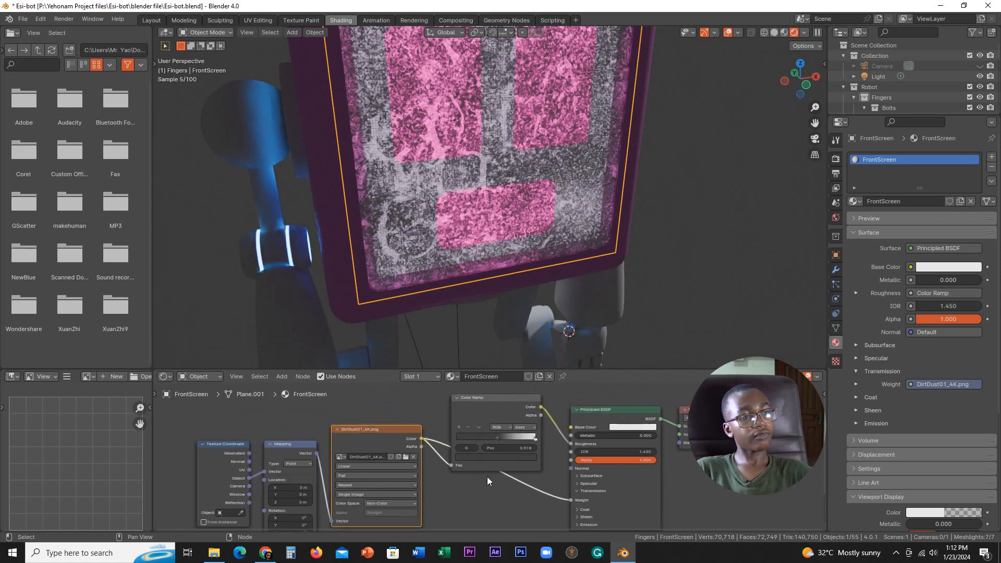
middle_click_drag(557, 249, 485, 365)
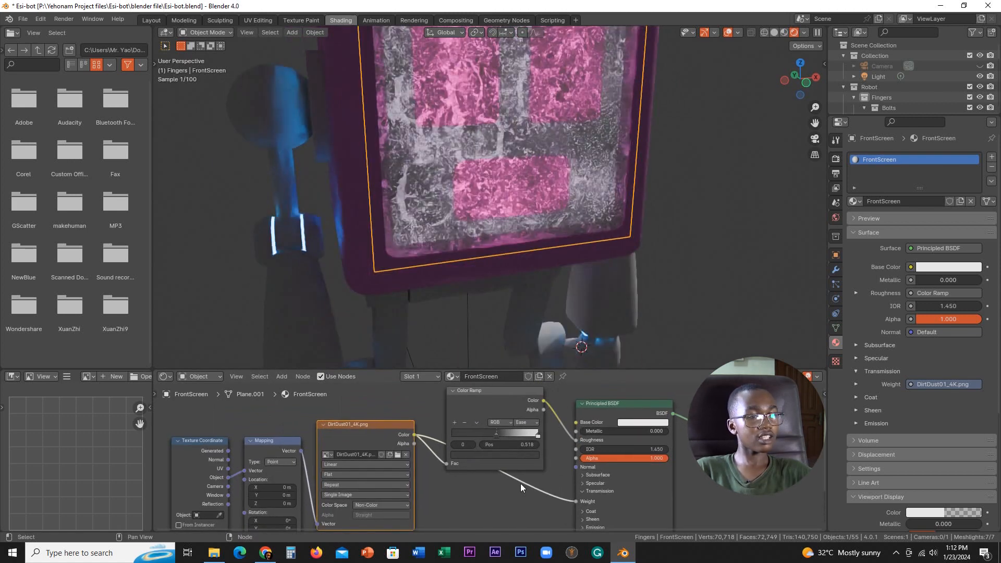
Duplicate the Color Ramp node and insert the copy between the dirt image's Color and the Transmission Weight
left_click(496, 409)
key("shift+d")
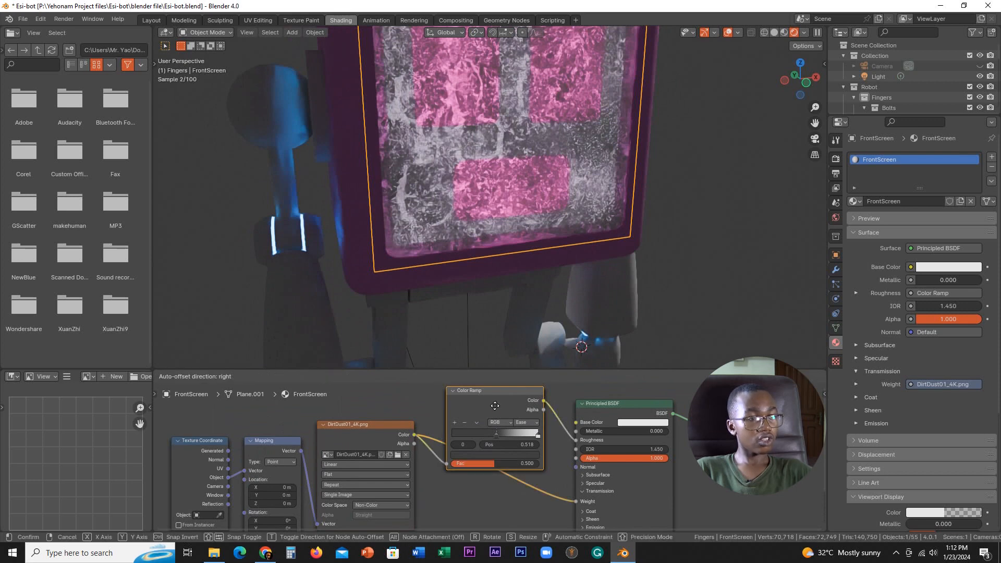
left_click(547, 501)
scroll(547, 501, "up", 3)
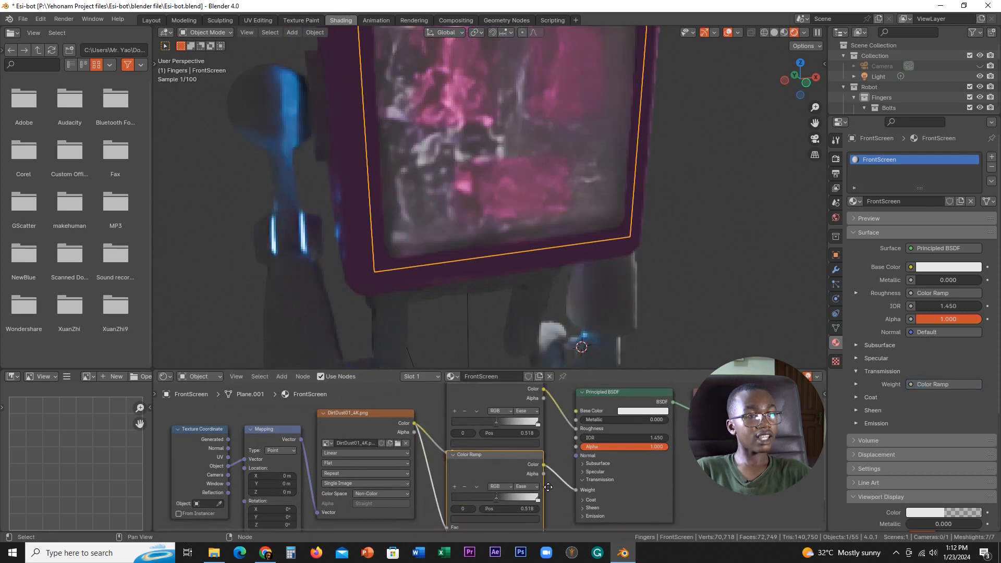
Reset the duplicated Color Ramp that feeds the Transmission Weight
left_click(481, 490)
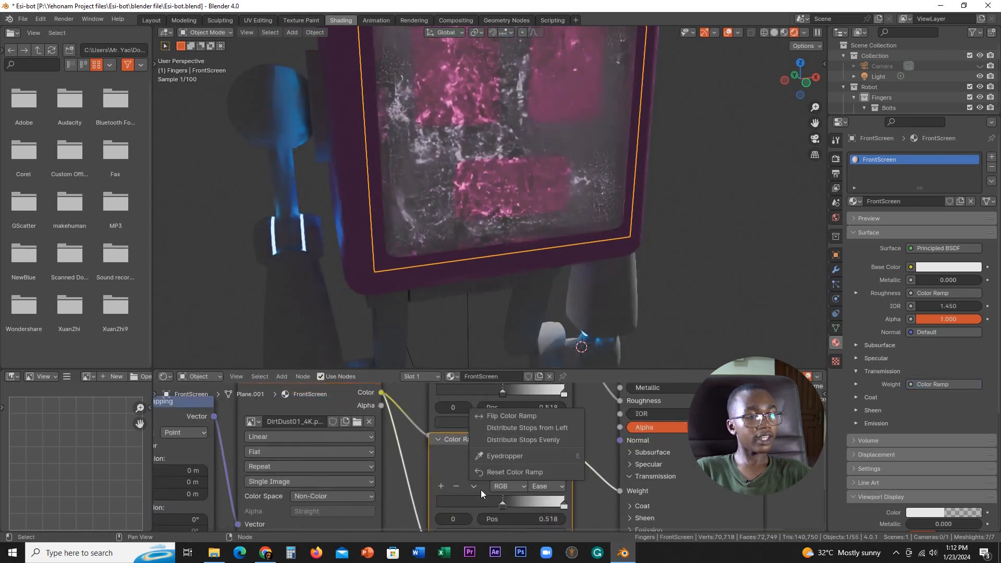
left_click(480, 490)
left_click(472, 487)
left_click(471, 487)
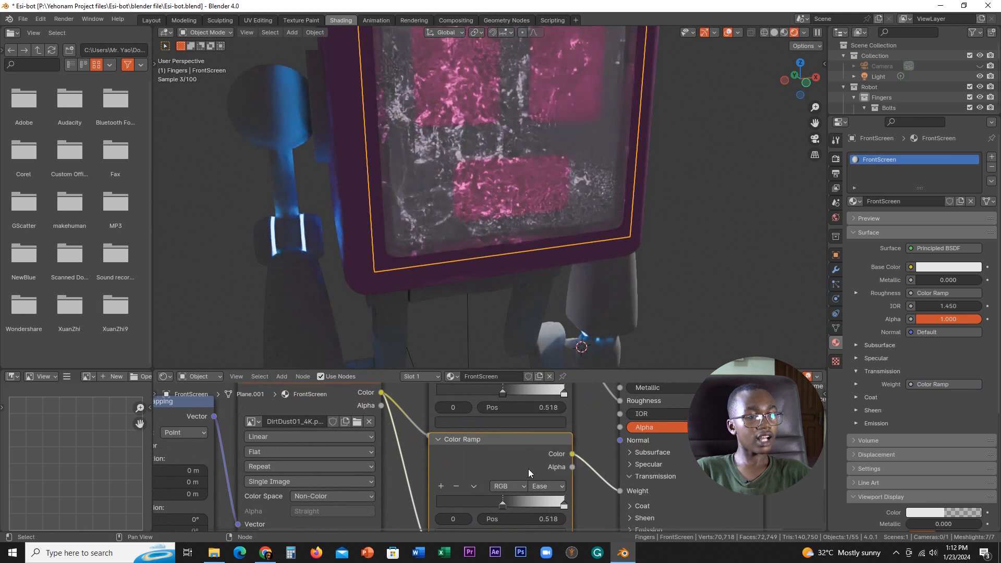
left_click(474, 488)
left_click(474, 488)
left_click(476, 489)
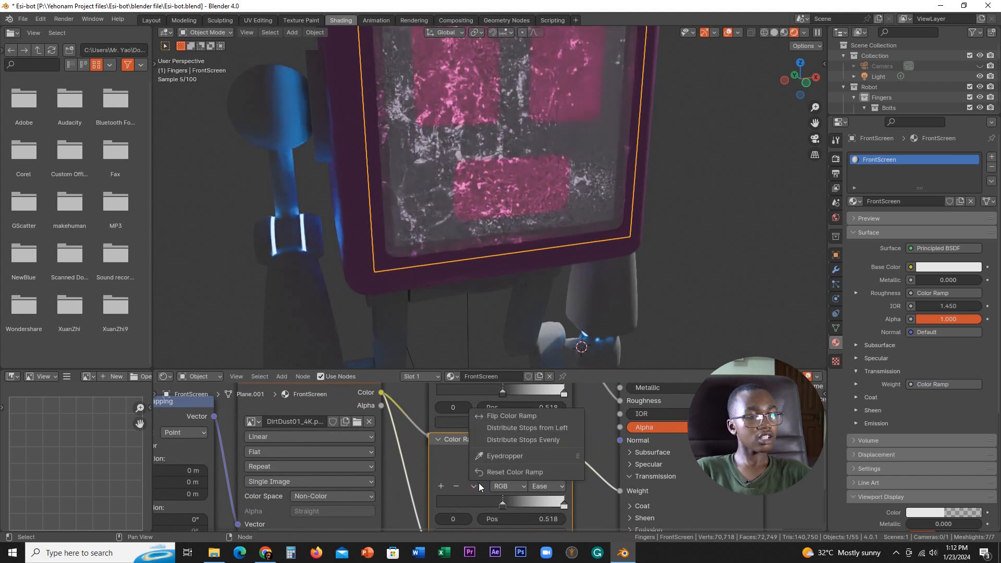
left_click(481, 474)
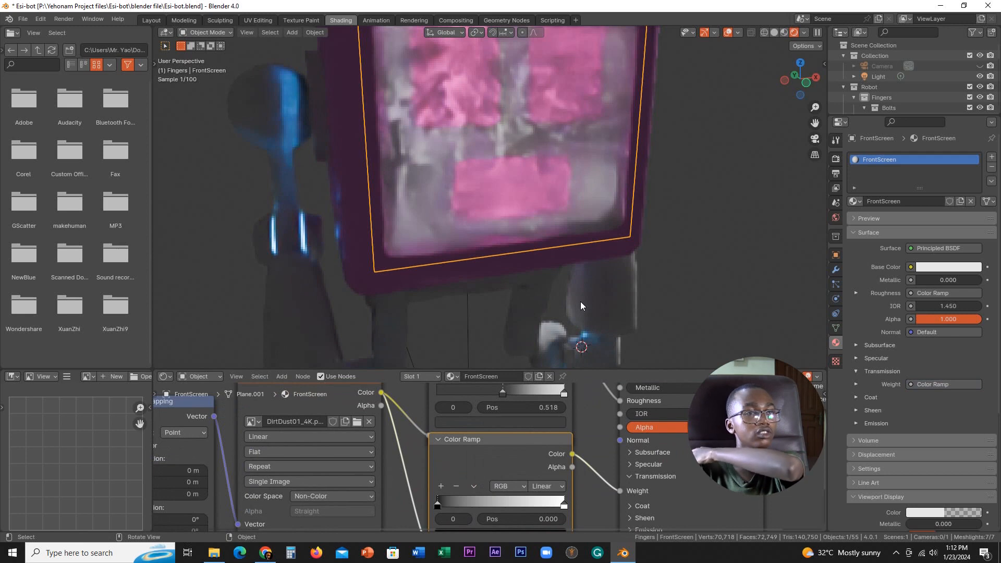
Flip the Color Ramp feeding the Transmission Weight so that white comes first
left_click(473, 486)
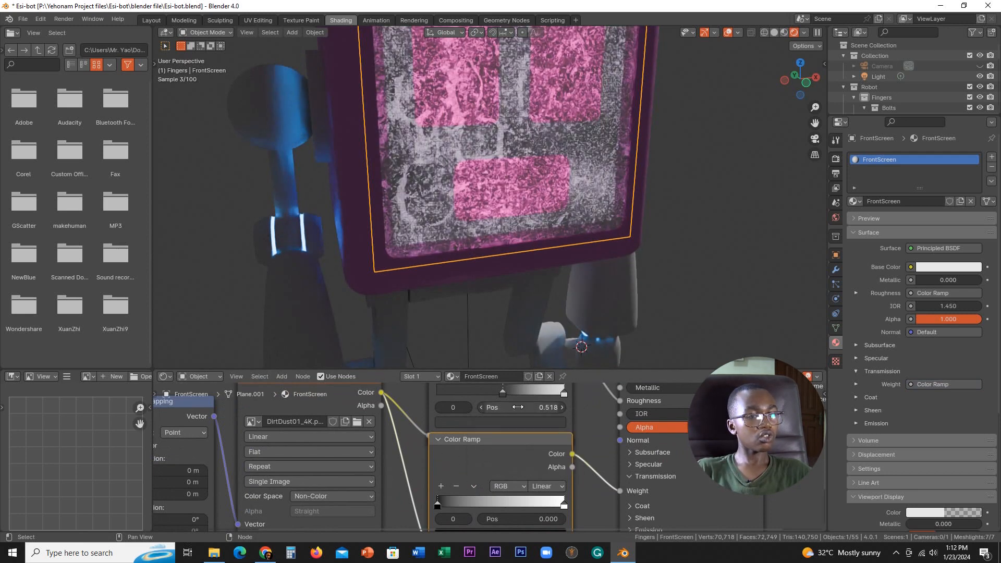
left_click(473, 486)
left_click(514, 416)
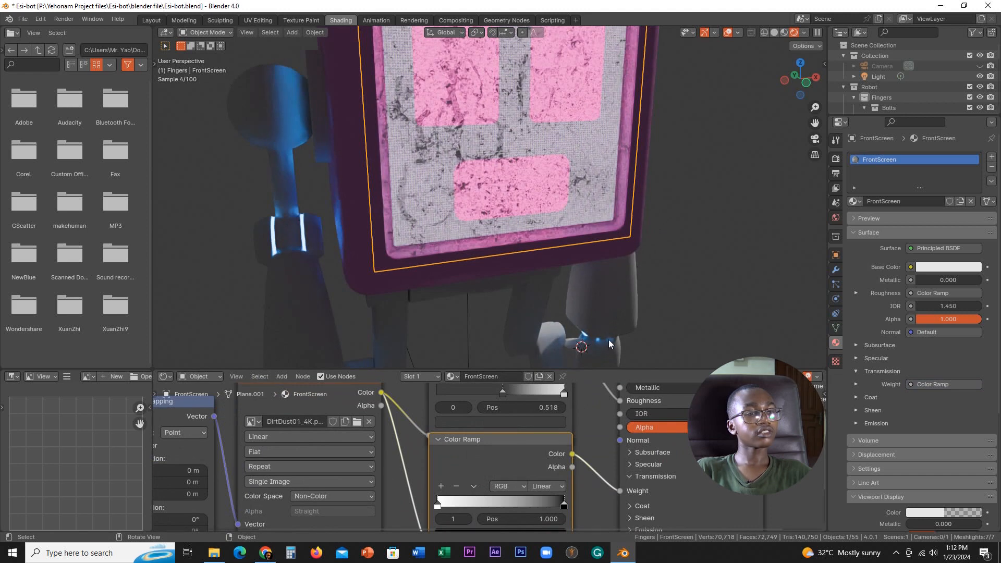
Change the Transmission Color Ramp's black stop to dark grey near hex 2A2A2A and its white stop to light grey
middle_click_drag(433, 506, 440, 450)
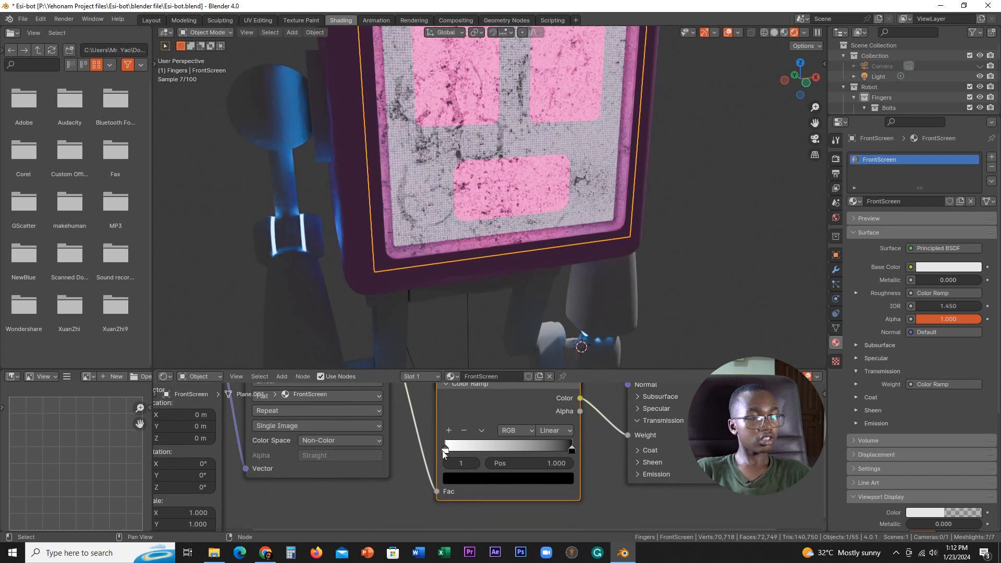
left_click(459, 476)
left_click_drag(561, 382, 561, 377)
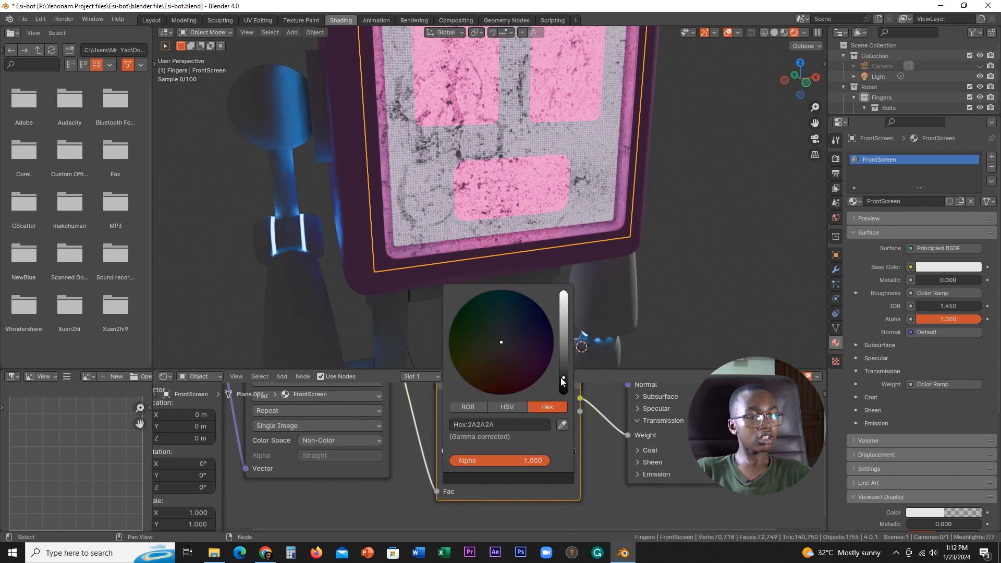
left_click(445, 447)
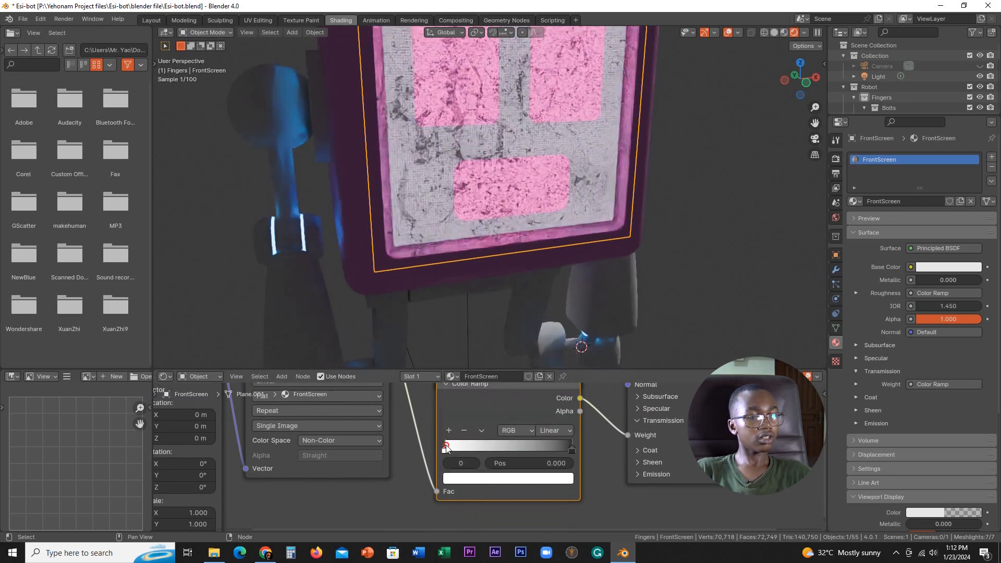
left_click(490, 478)
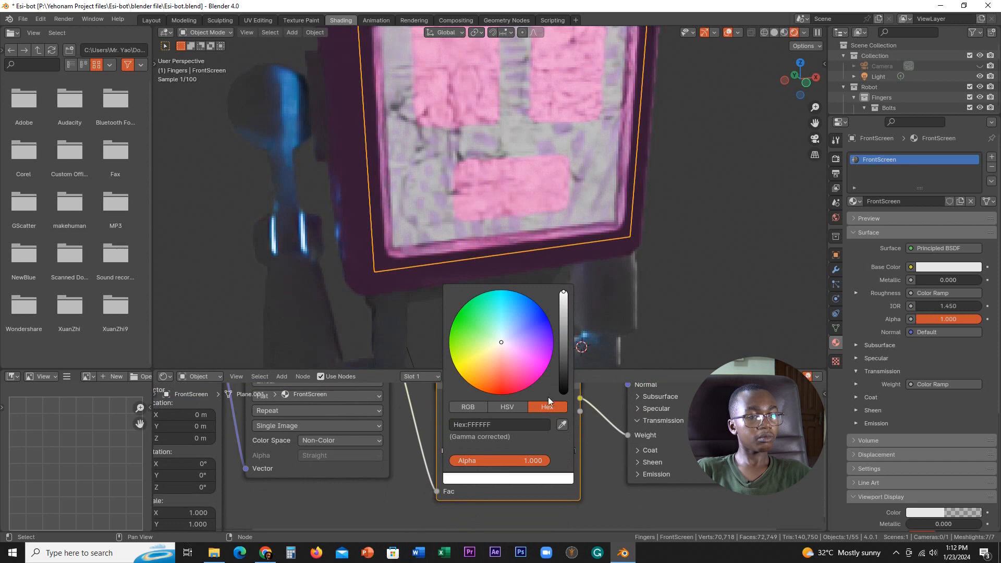
left_click(565, 312)
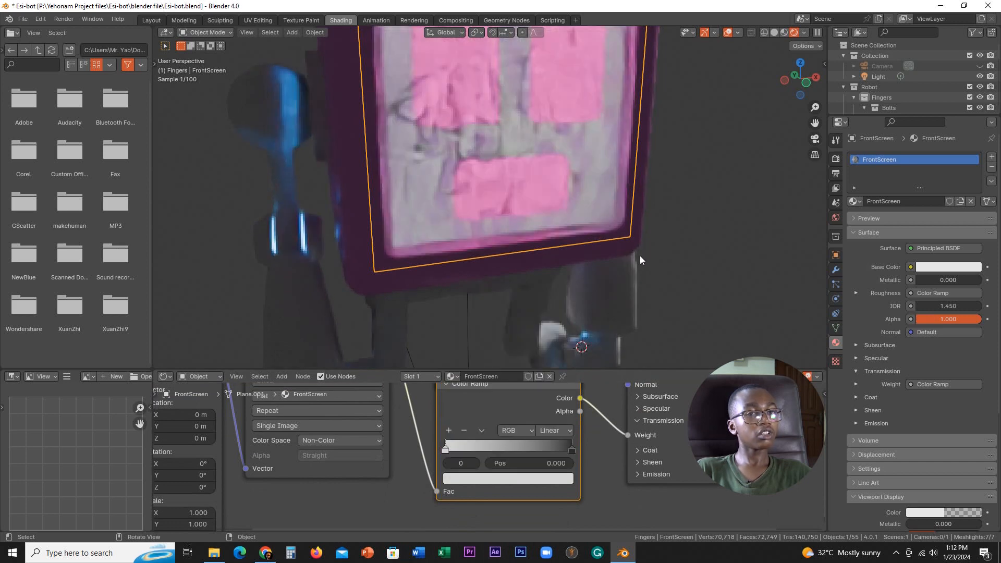
Expand the FrontScreen material's preview and display it on a flat plane
scroll(626, 245, "up", 4)
left_click(880, 218)
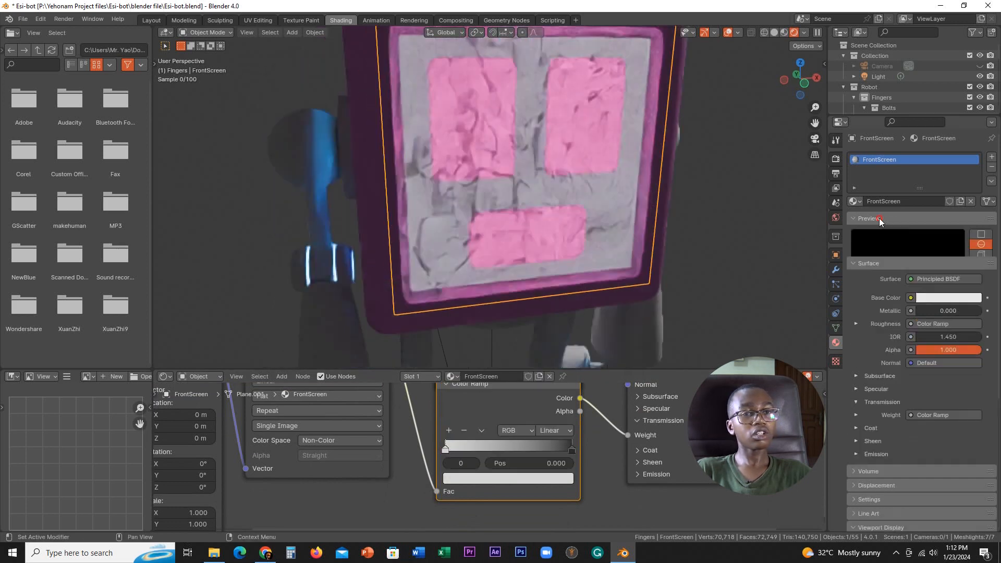
left_click(974, 232)
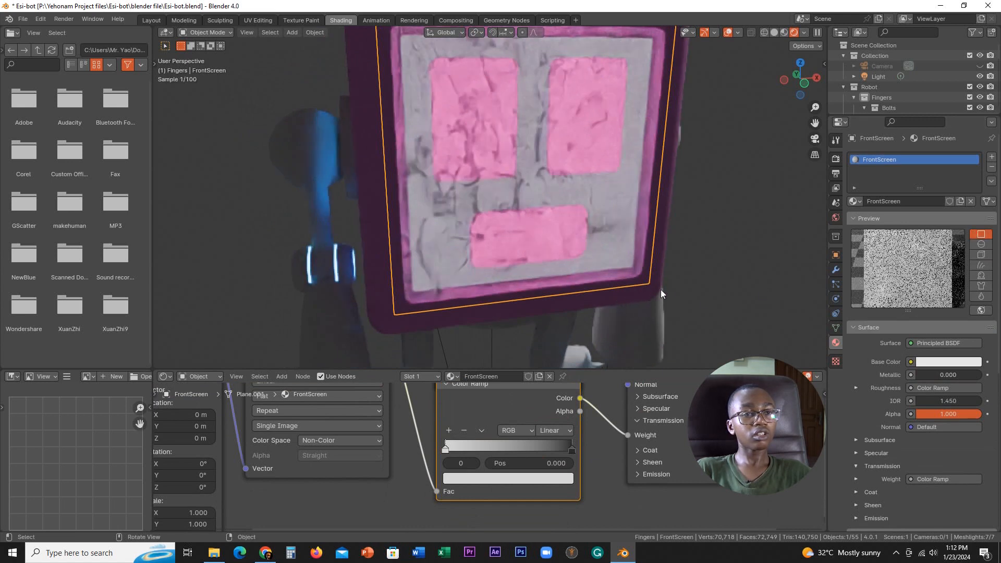
Return the viewport to Material Preview shading and inspect the face screen at close range
left_click(785, 32)
mouse_move(620, 178)
middle_mouse_down()
mouse_move(636, 186)
mouse_move(627, 202)
mouse_move(645, 215)
mouse_move(628, 195)
mouse_move(632, 217)
middle_mouse_up()
scroll(635, 185, "up", 2)
scroll(665, 203, "down", 4)
scroll(651, 214, "up", 3)
scroll(632, 216, "up", 6)
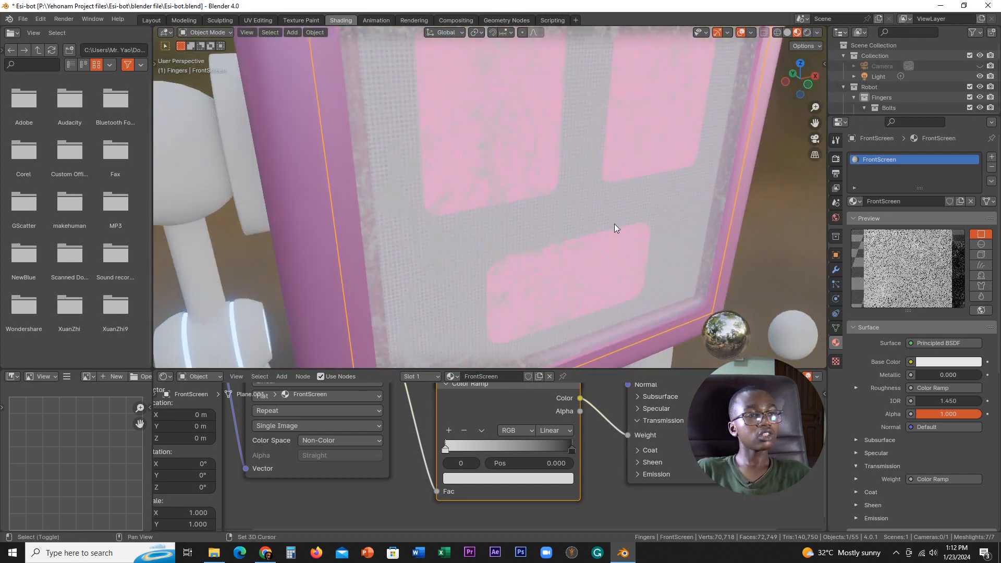
Isolate the FrontScreen plane in local view and examine its dirt texture up close
middle_click_drag(590, 257, 570, 242)
scroll(569, 242, "up", 3)
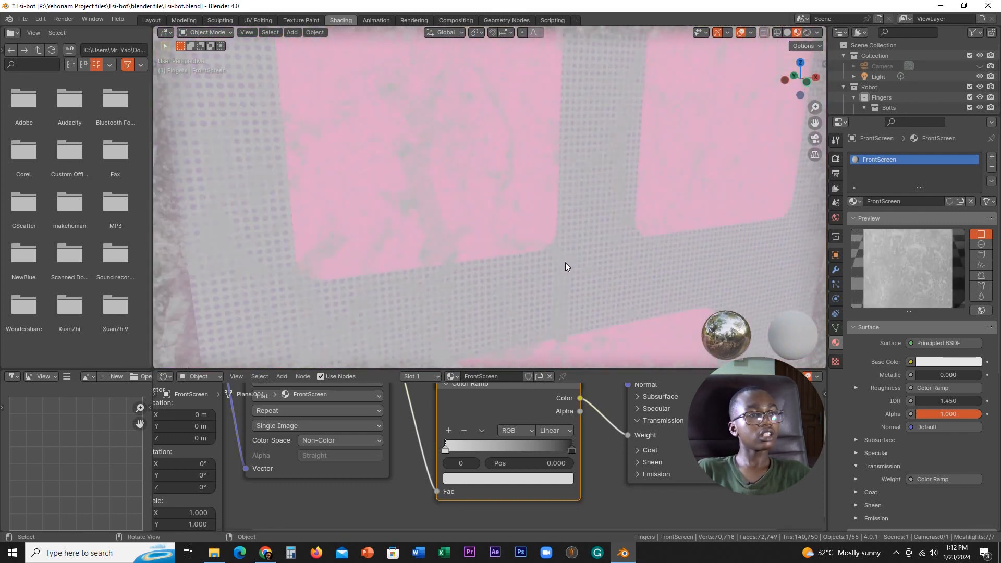
scroll(553, 261, "down", 3)
scroll(588, 252, "down", 5)
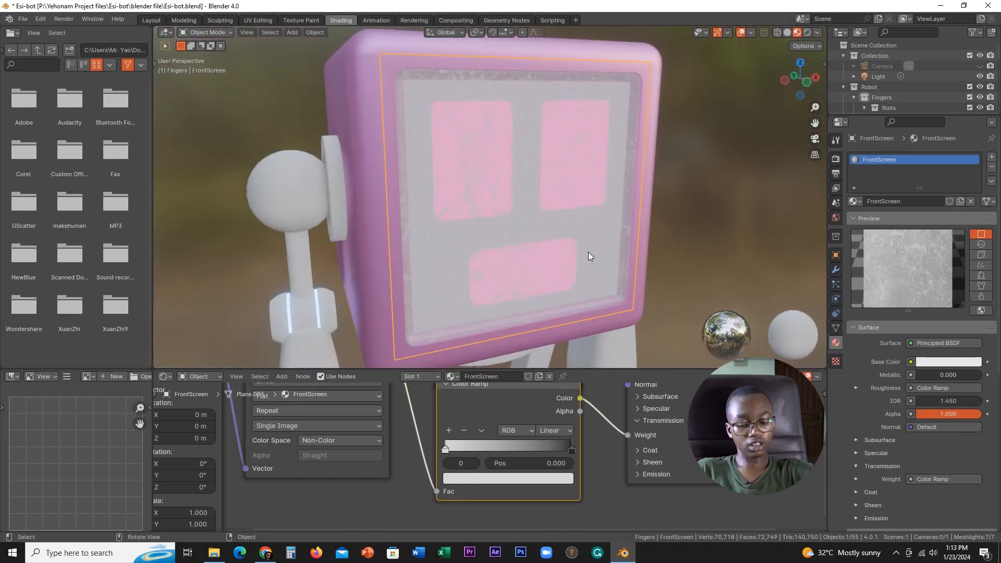
key("KP_Divide")
middle_click_drag(588, 251, 568, 323)
scroll(582, 271, "up", 4)
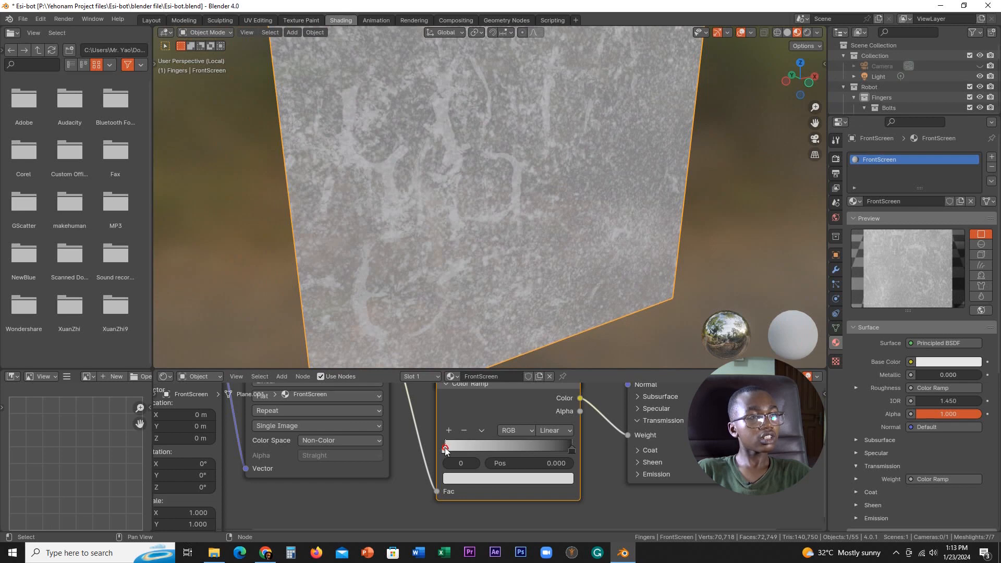
Move the light stop of FrontScreen's Transmission Color Ramp to position 0.664 and check the dirt on the plane
mouse_move(445, 448)
left_mouse_down()
mouse_move(563, 450)
mouse_move(461, 448)
left_mouse_up()
scroll(549, 311, "down", 4)
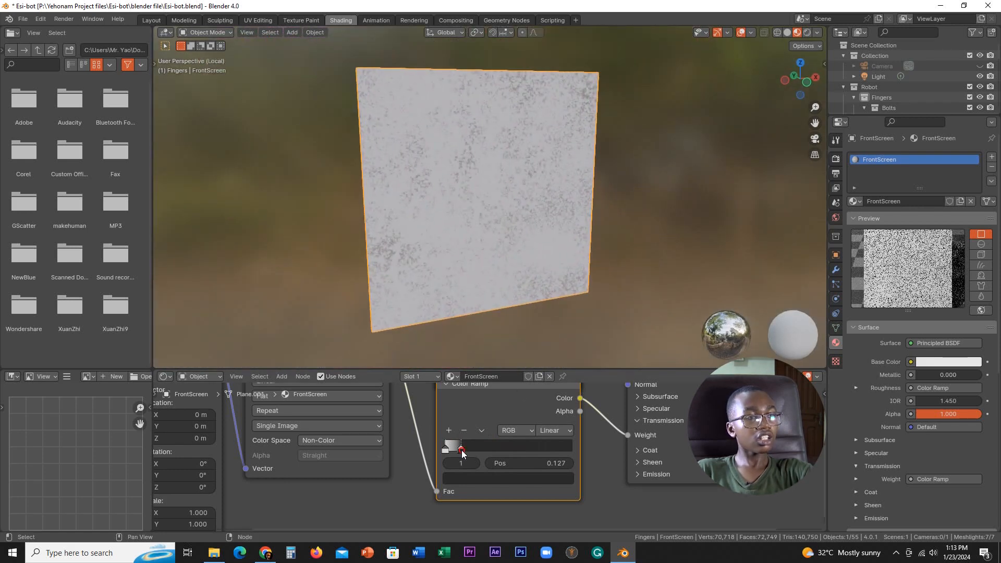
left_click_drag(462, 450, 572, 448)
left_click_drag(464, 451, 539, 448)
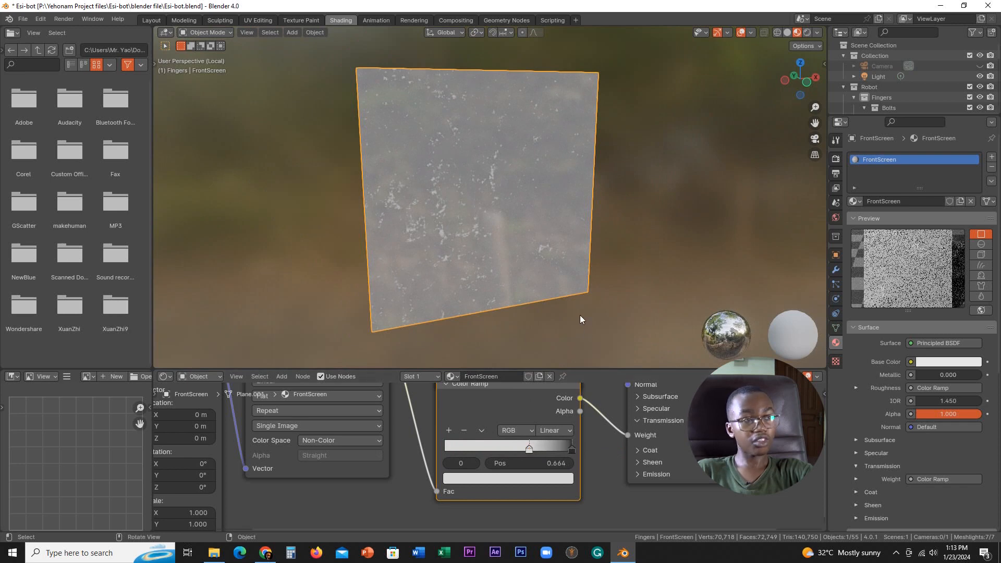
key("slash")
key("slash")
mouse_move(580, 305)
middle_mouse_down()
mouse_move(565, 309)
mouse_move(587, 309)
middle_mouse_up()
scroll(517, 309, "up", 3)
middle_click_drag(518, 309, 532, 270)
Change the dark stop of the Roughness Color Ramp to black and position it at 0.236
middle_click_drag(521, 388, 516, 500)
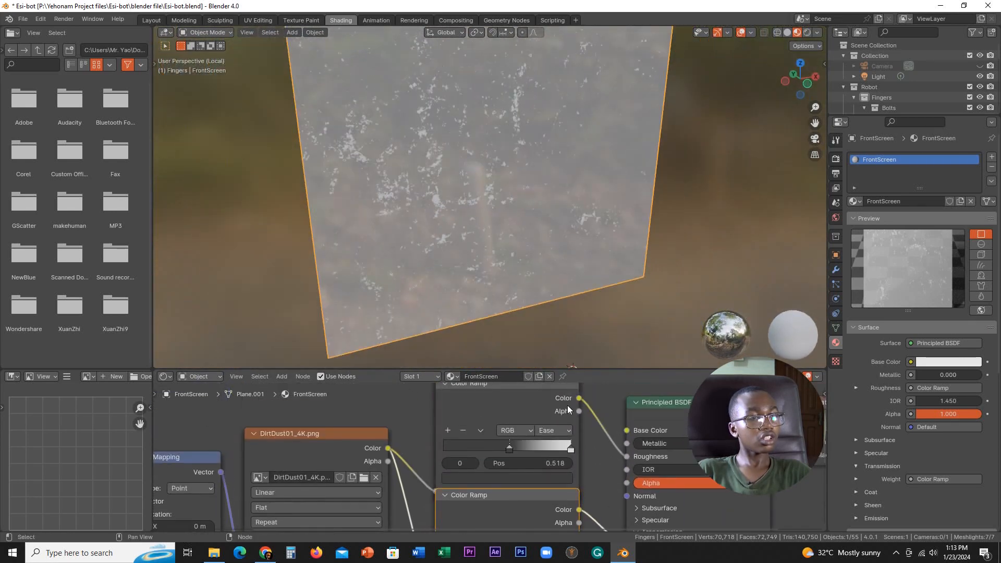
left_click_drag(507, 449, 389, 441)
mouse_move(570, 449)
left_mouse_down()
mouse_move(443, 437)
mouse_move(572, 449)
left_mouse_up()
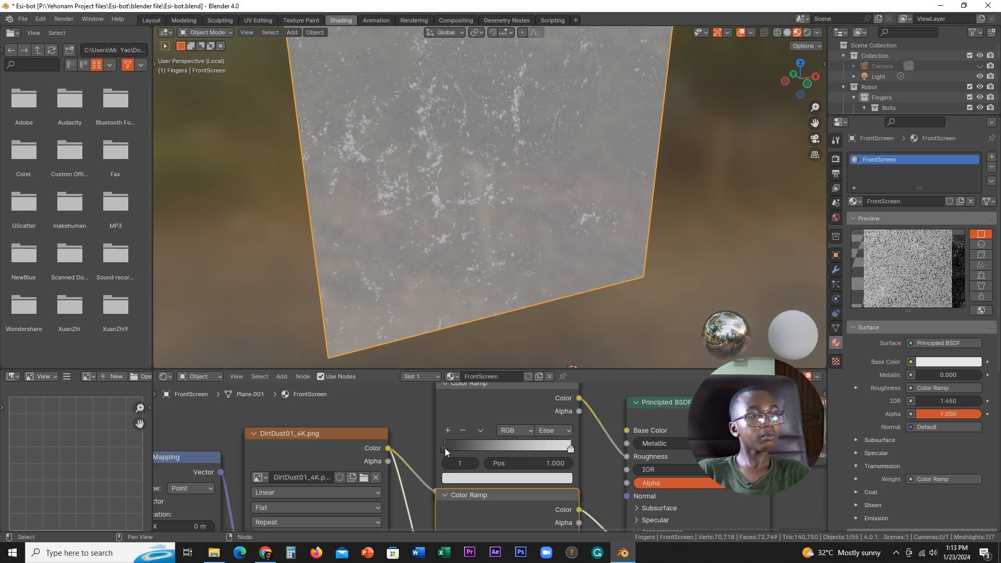
mouse_move(444, 448)
left_mouse_down()
mouse_move(542, 443)
mouse_move(589, 453)
mouse_move(438, 451)
left_mouse_up()
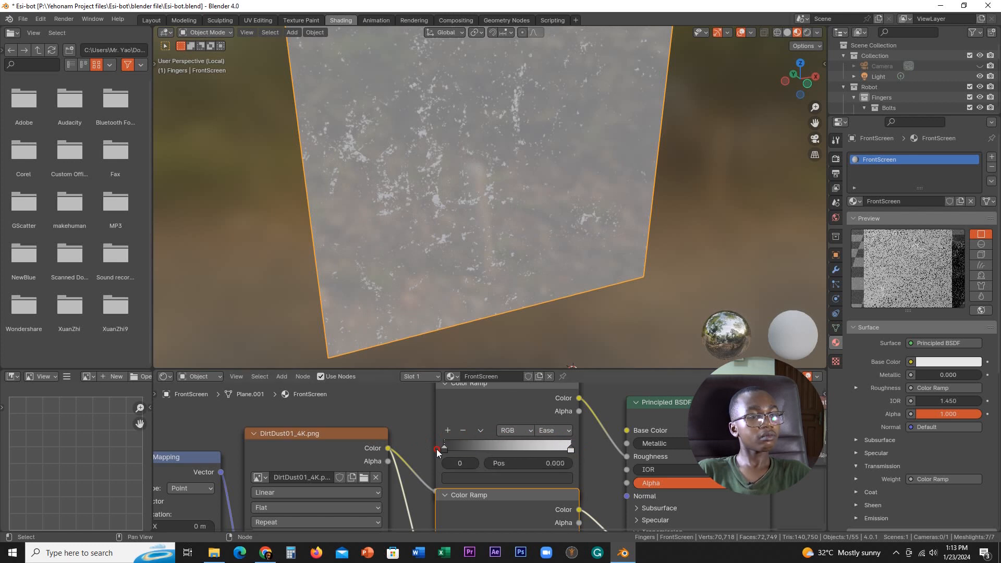
left_click(483, 477)
left_click(557, 388)
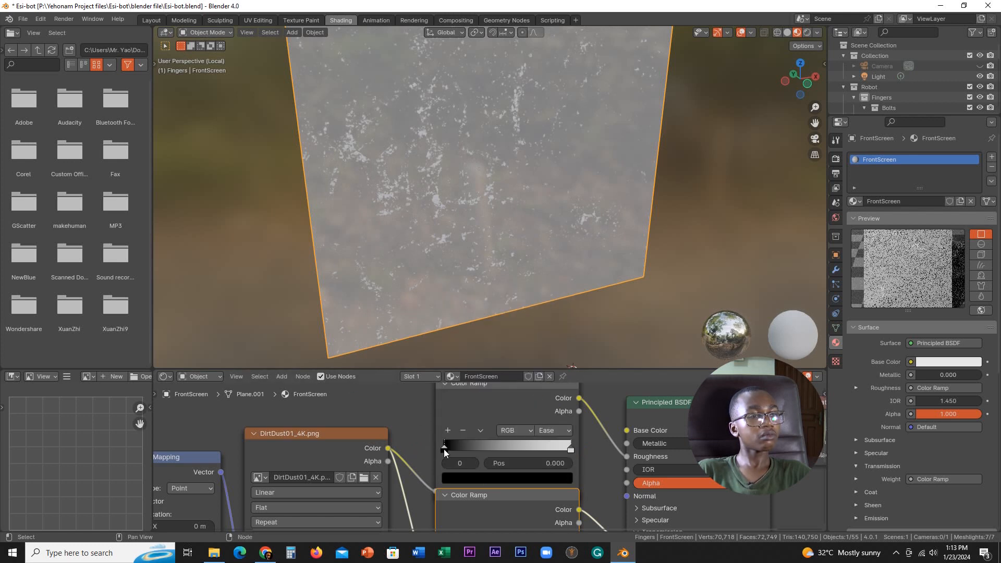
left_click_drag(444, 452, 474, 448)
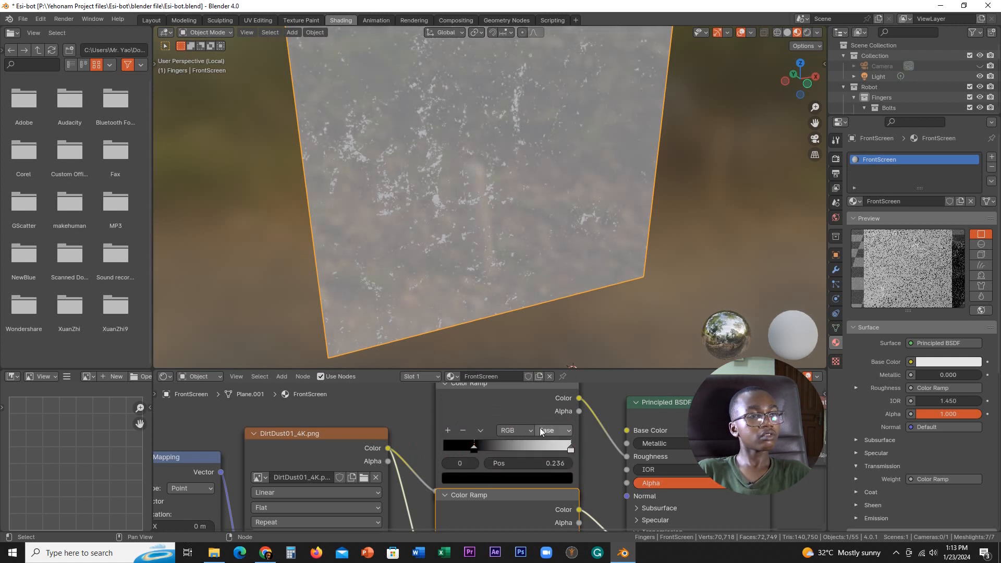
scroll(601, 224, "down", 3)
middle_click_drag(601, 224, 587, 234)
scroll(587, 234, "up", 5)
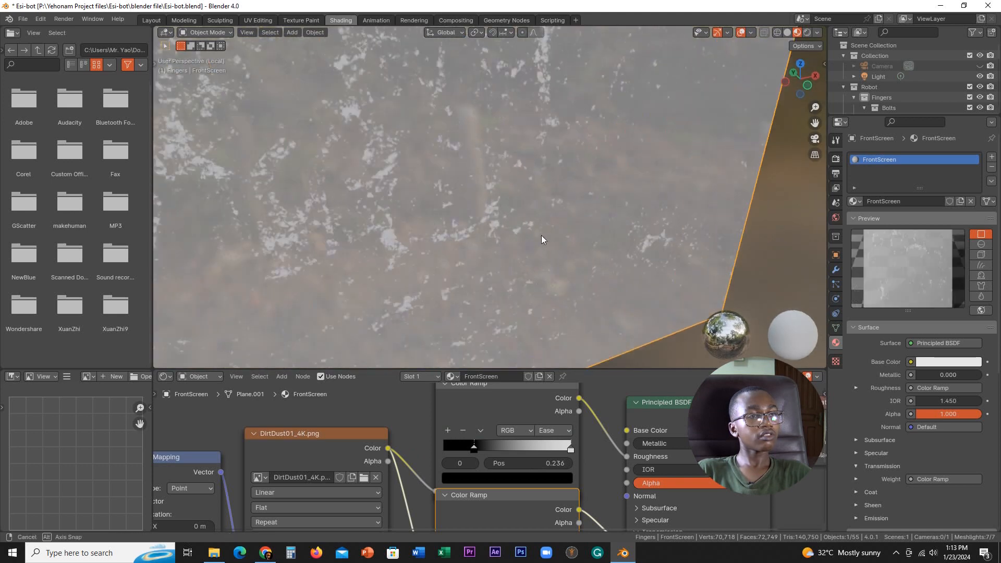
Leave local view and examine the whole robot in Rendered shading with the overlays hidden
middle_click_drag(324, 455, 417, 380)
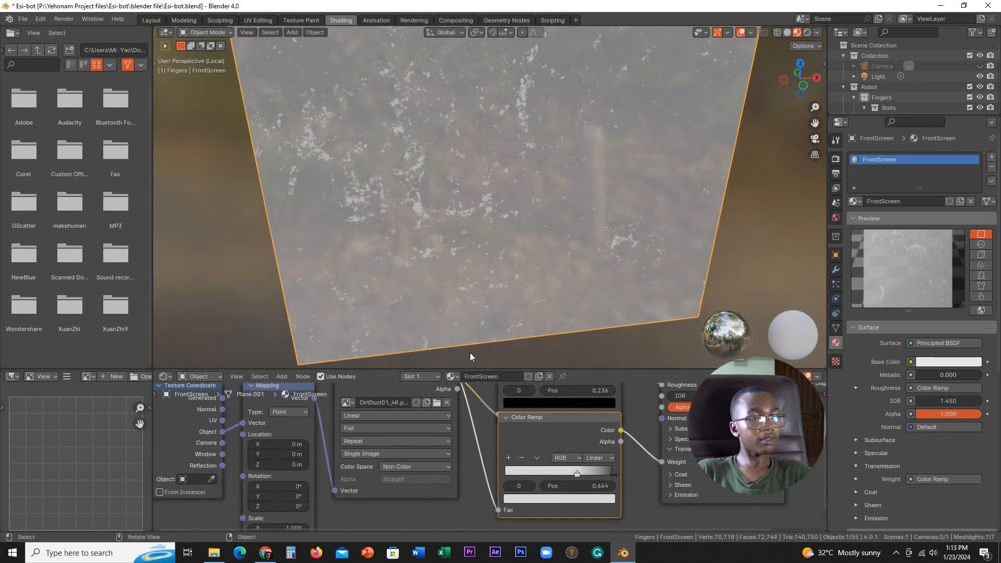
scroll(490, 323, "down", 3)
key("KP_0")
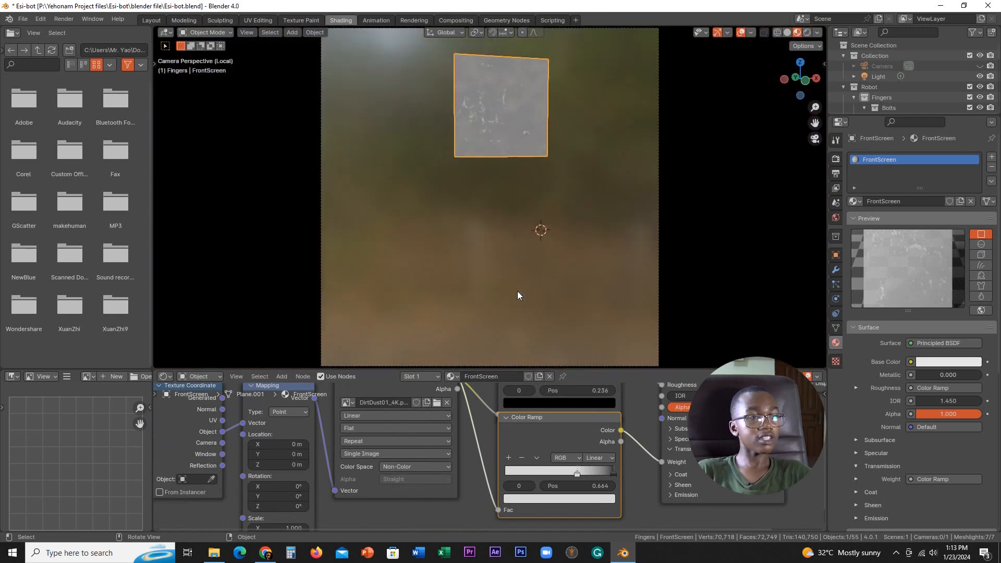
key("KP_Divide")
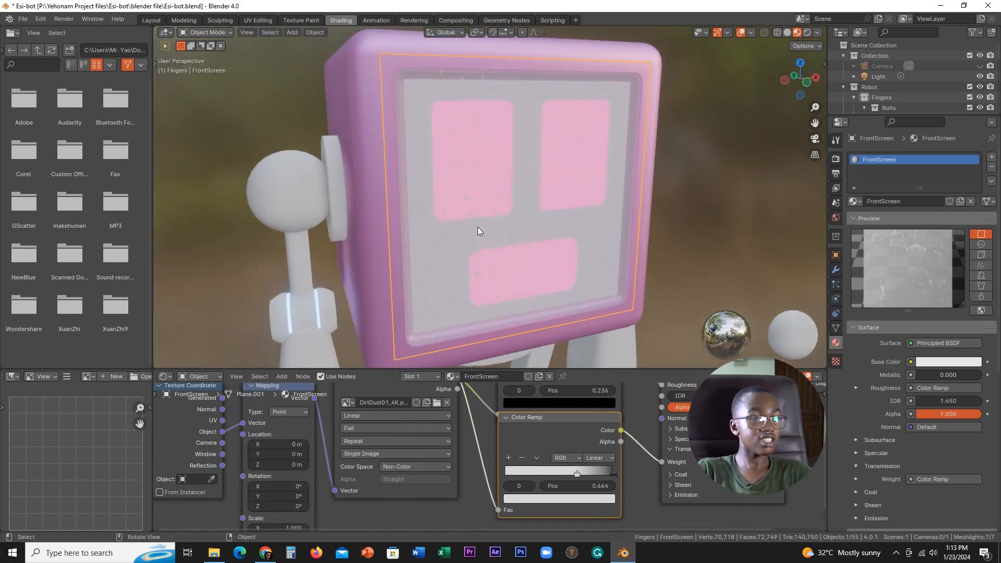
left_click(807, 31)
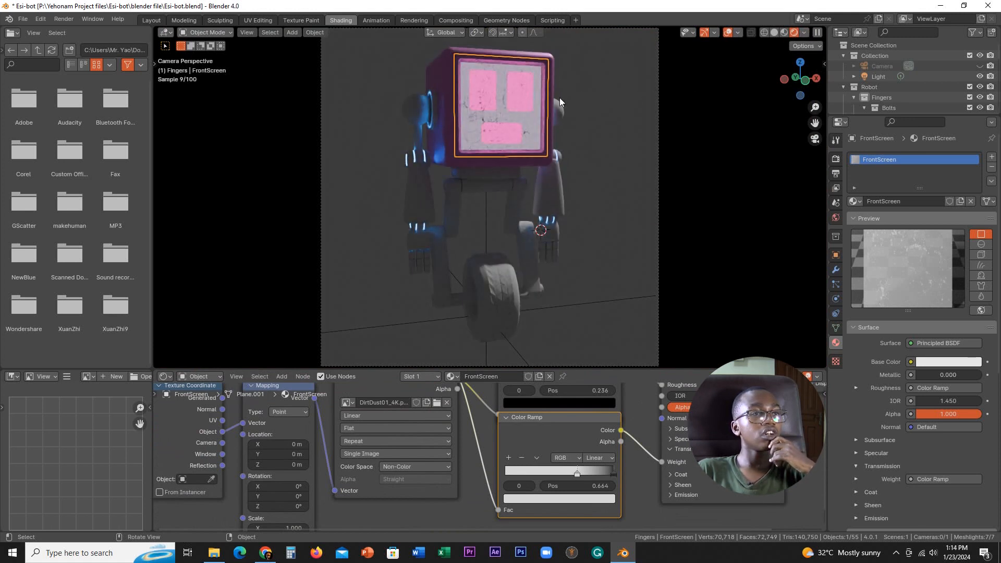
left_click(728, 33)
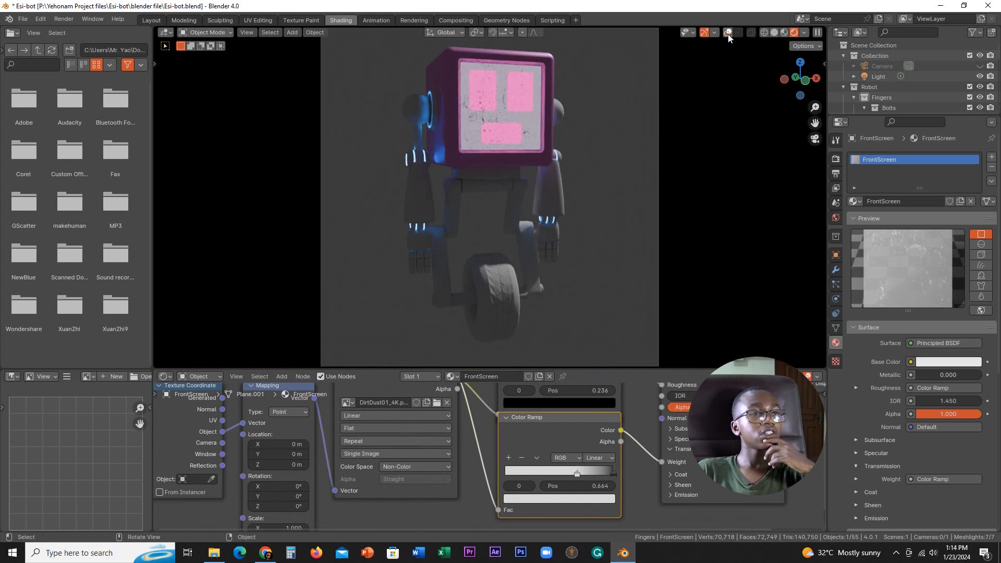
middle_click_drag(701, 51, 635, 179)
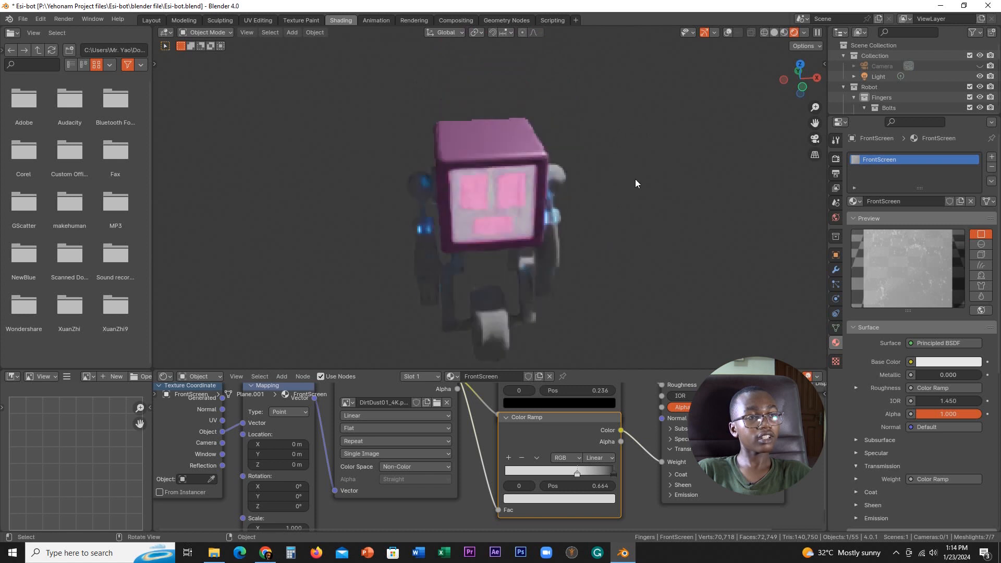
scroll(646, 171, "up", 2)
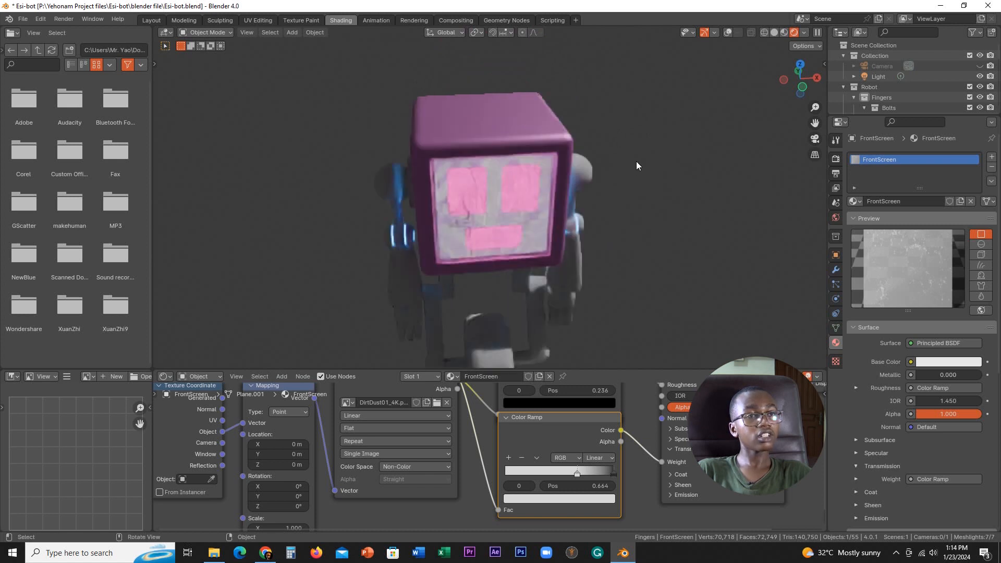
Return to Solid shading with overlays shown and select the robot's head to display its Body_Material nodes
left_click(774, 32)
mouse_move(704, 142)
middle_mouse_down()
mouse_move(637, 162)
mouse_move(574, 206)
mouse_move(584, 209)
mouse_move(738, 85)
middle_mouse_up()
scroll(572, 189, "up", 3)
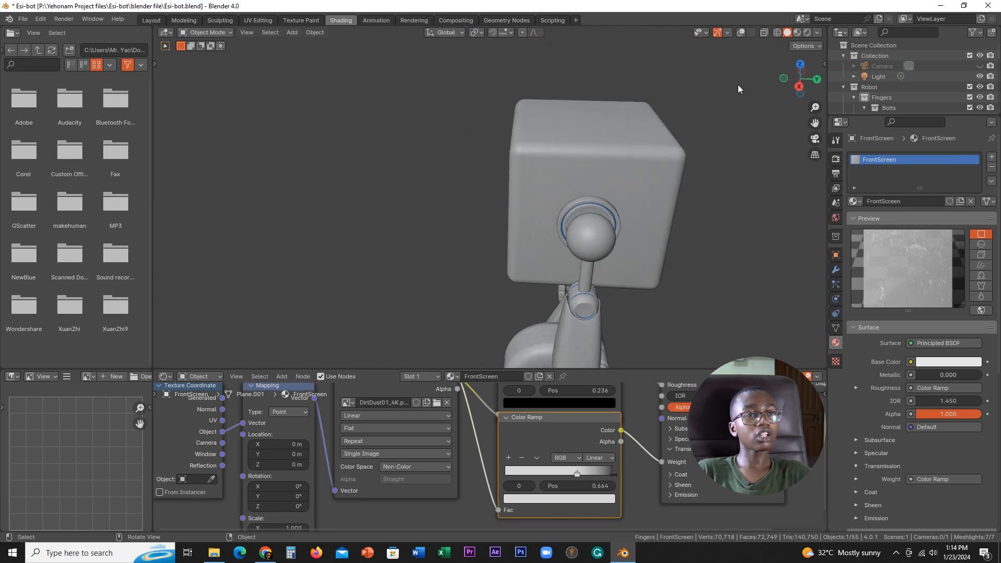
left_click(742, 33)
middle_click_drag(614, 188, 540, 199)
scroll(540, 199, "up", 1)
left_click(524, 137)
middle_click_drag(599, 454, 480, 477)
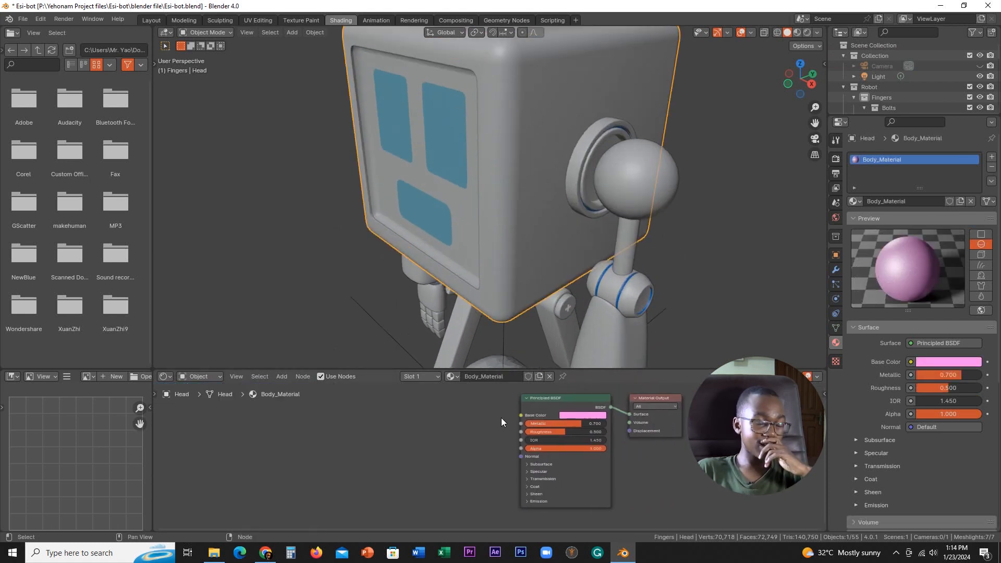
Add an Image Texture node beside the Principled BSDF in Body_Material
scroll(502, 413, "up", 3)
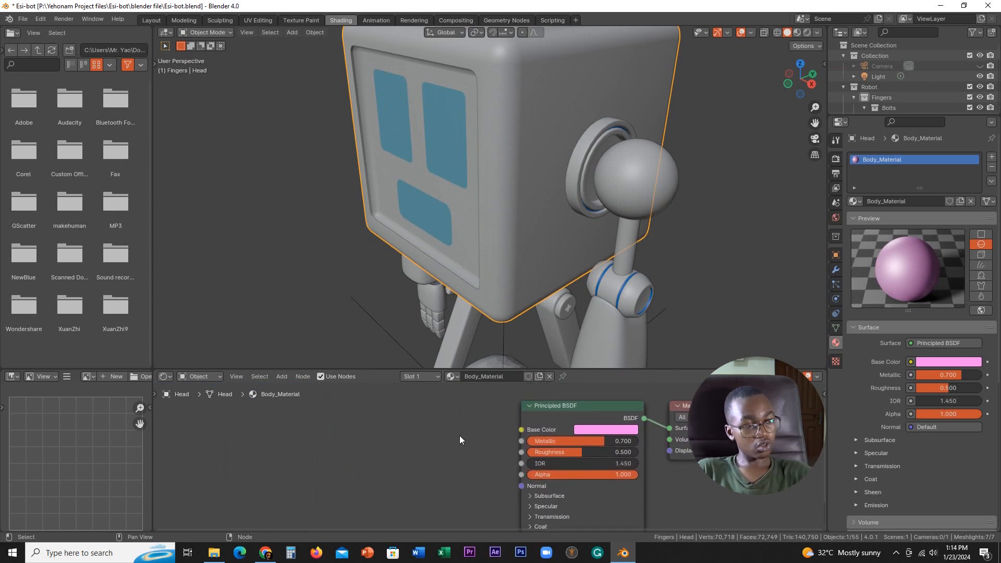
key("shift+a")
left_click(435, 395)
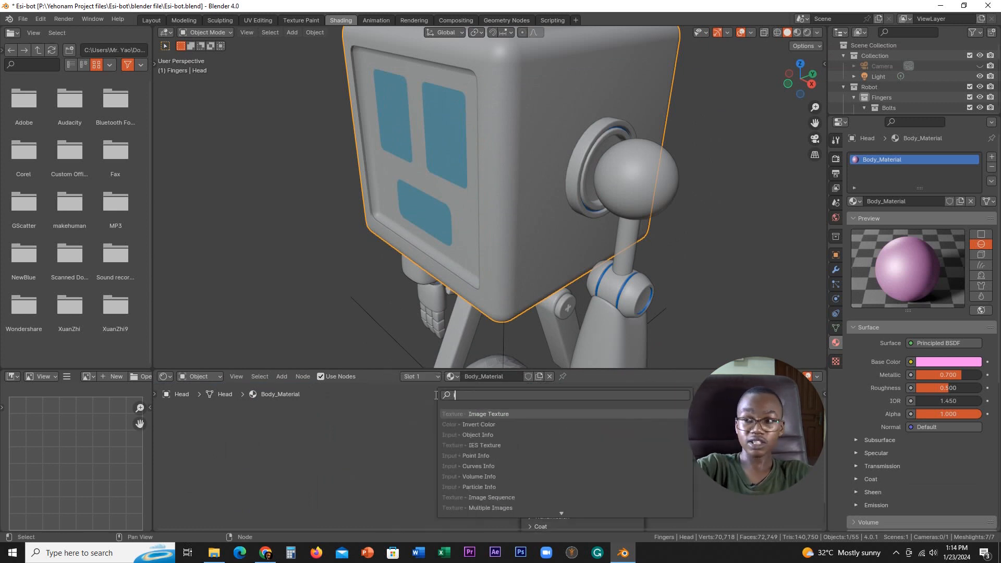
type("image")
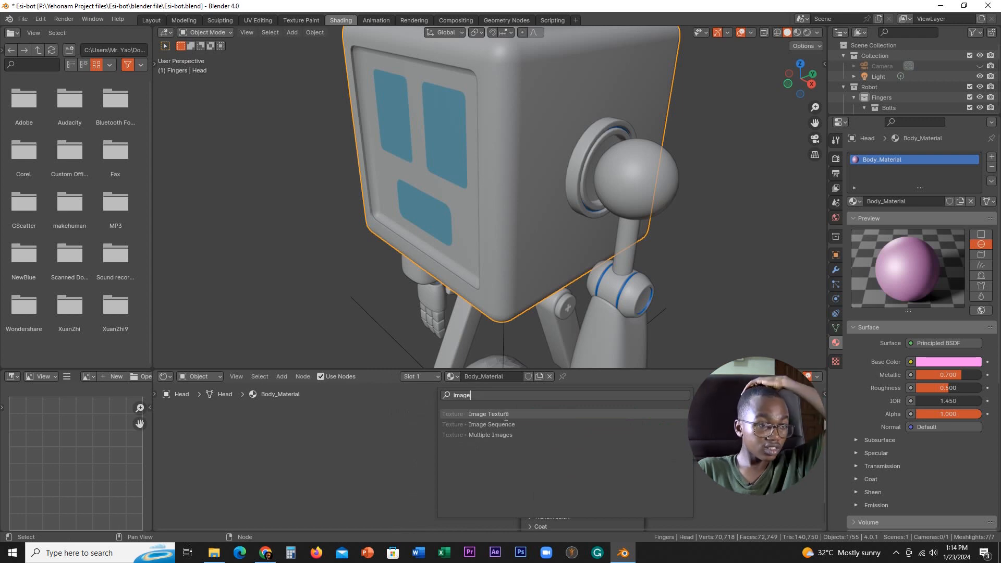
left_click(489, 414)
left_click(444, 450)
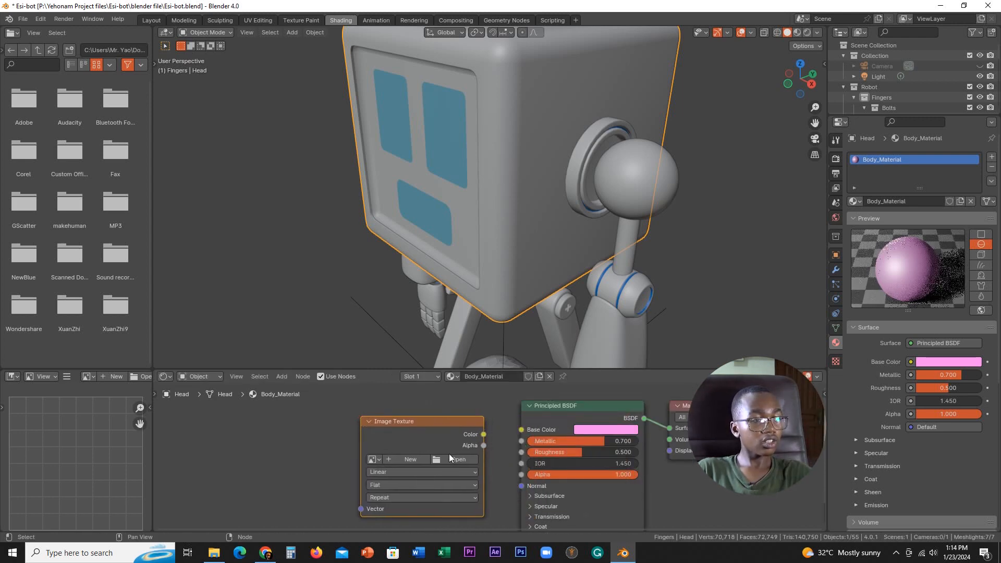
Load Smudges01_4K.png from the Surface Imperfections folder into the Image Texture node
left_click(449, 458)
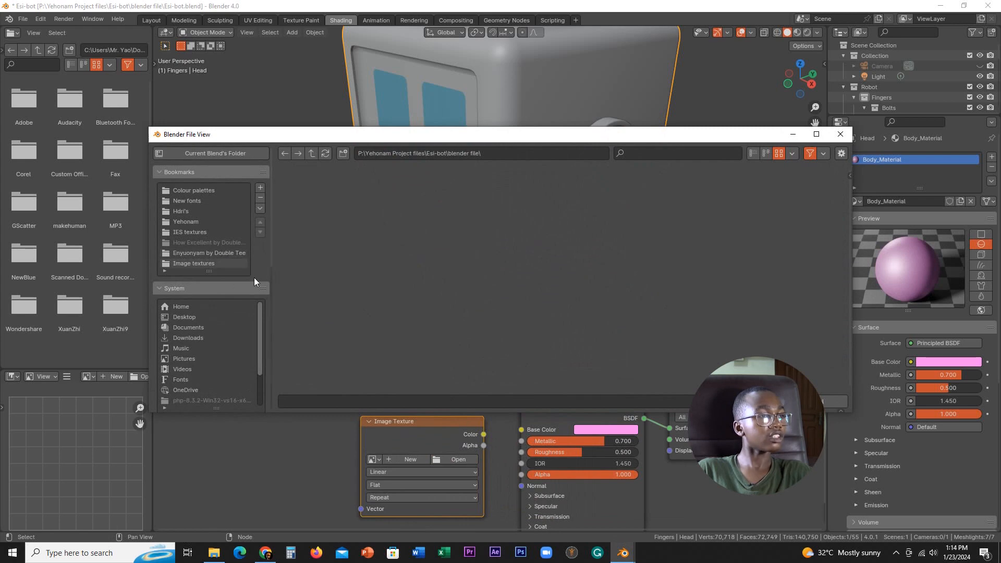
left_click(218, 262)
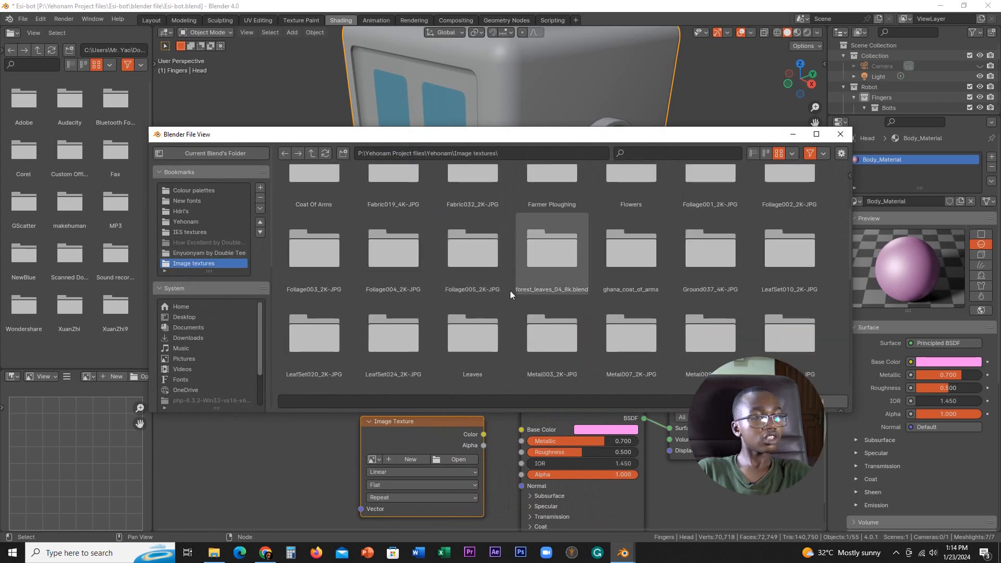
scroll(544, 305, "down", 5)
scroll(467, 320, "up", 1)
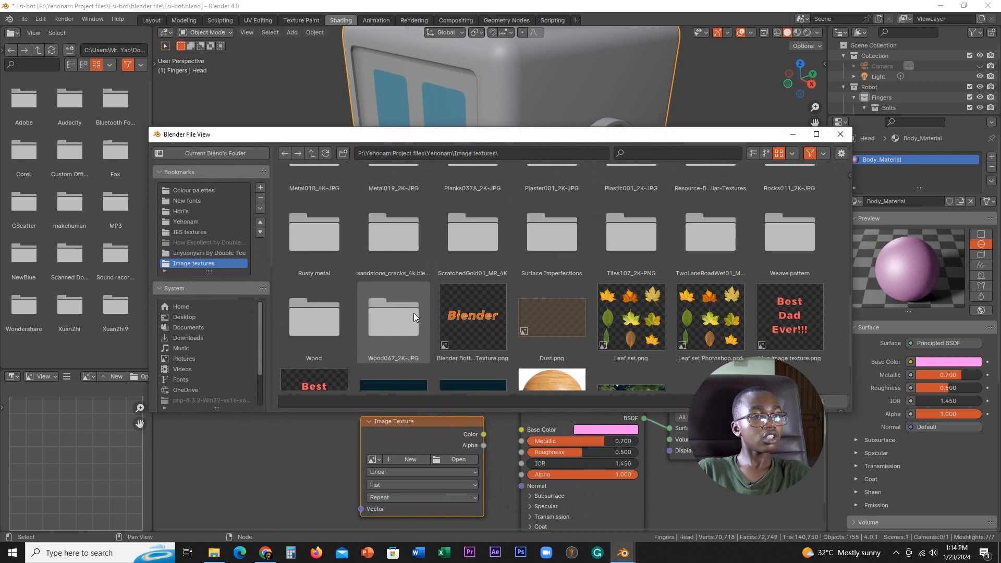
double_click(543, 265)
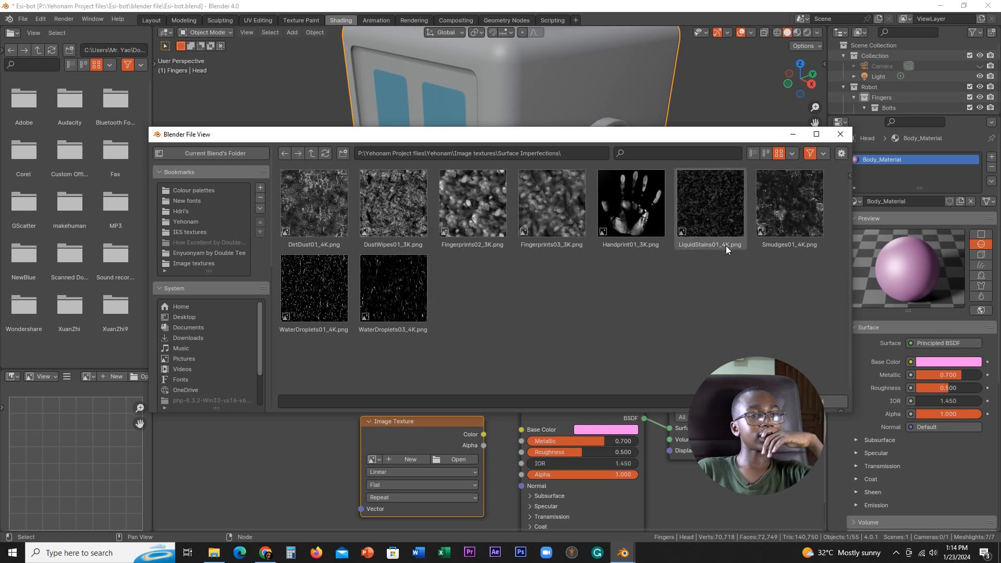
left_click(781, 248)
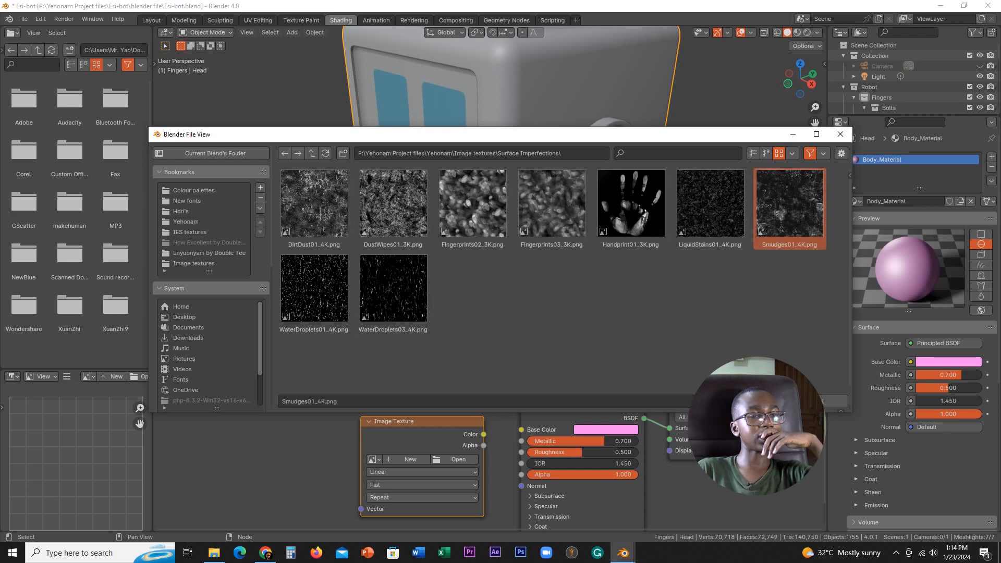
left_click(735, 401)
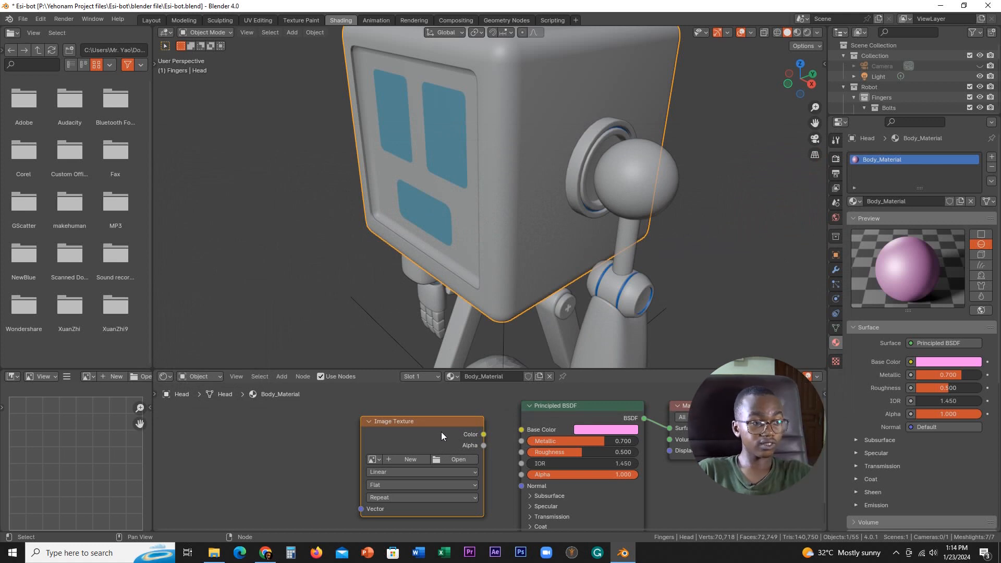
Set the smudges texture's color space to Non-Color and connect its Color output to the Principled BSDF's Roughness
left_click_drag(439, 449, 397, 442)
middle_click_drag(466, 473, 460, 451)
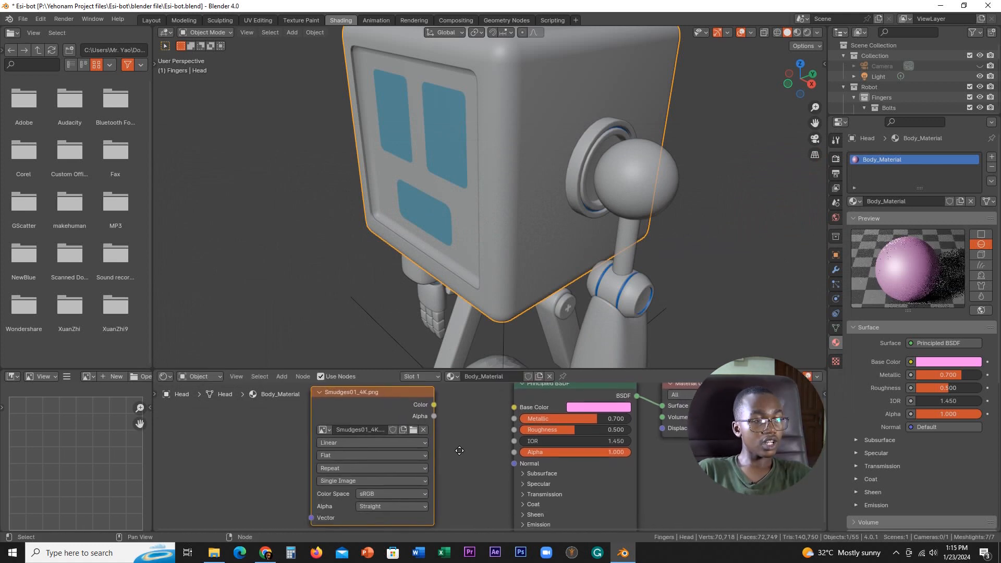
left_click(400, 491)
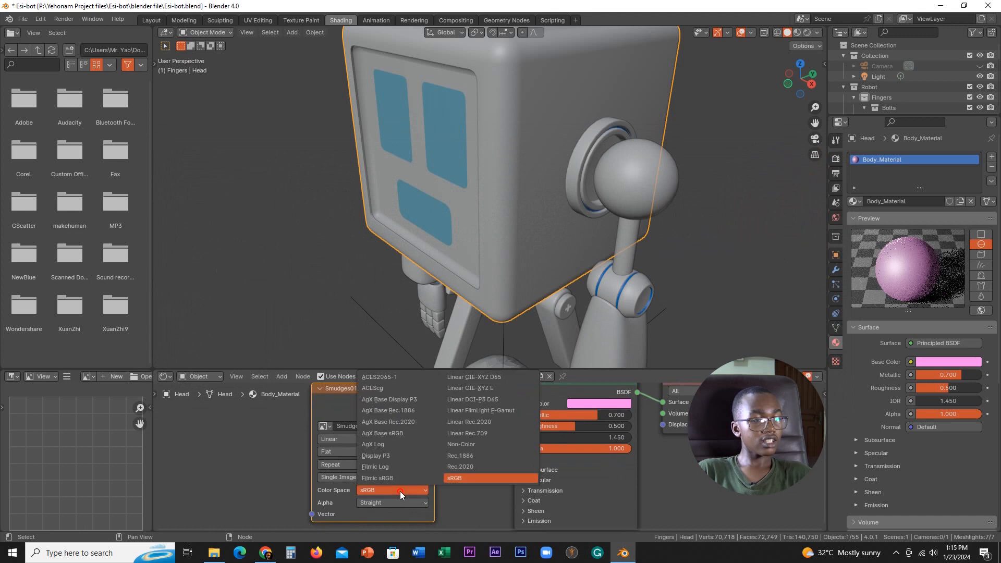
left_click(480, 444)
mouse_move(435, 401)
left_mouse_down()
mouse_move(514, 407)
mouse_move(483, 414)
mouse_move(514, 415)
mouse_move(516, 426)
left_mouse_up()
left_click_drag(415, 428, 372, 441)
Switch the viewport to Material Preview shading and inspect the smudges on the head from above
mouse_move(637, 298)
middle_mouse_down()
mouse_move(559, 275)
mouse_move(589, 284)
middle_mouse_up()
scroll(562, 282, "up", 2)
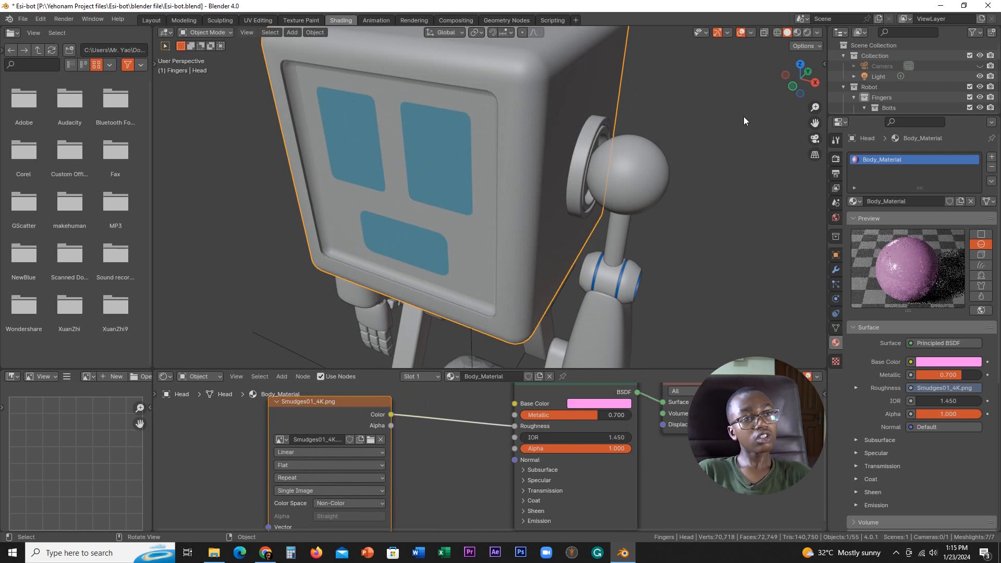
left_click(797, 33)
scroll(553, 177, "down", 1)
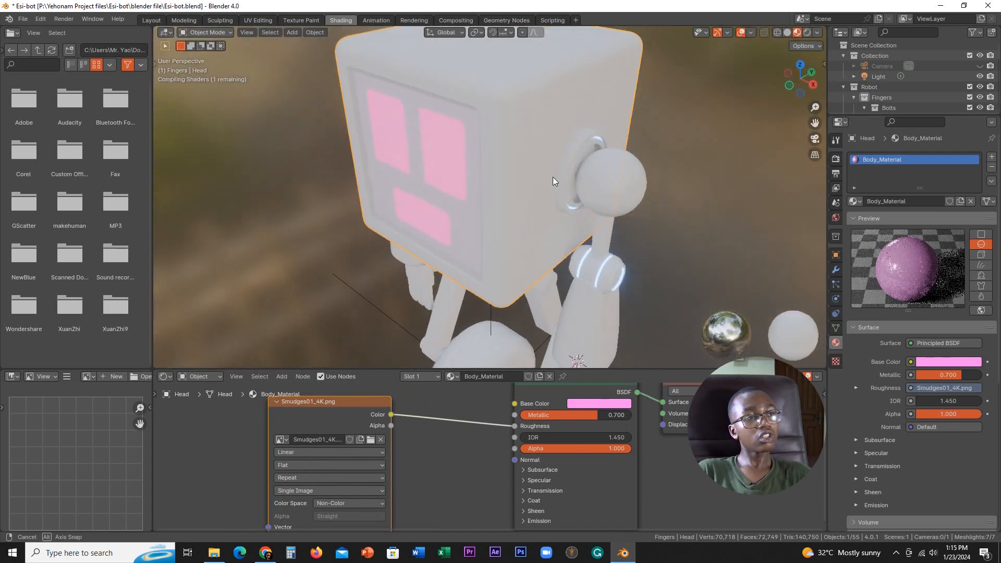
scroll(552, 171, "down", 1)
middle_click_drag(545, 168, 550, 248)
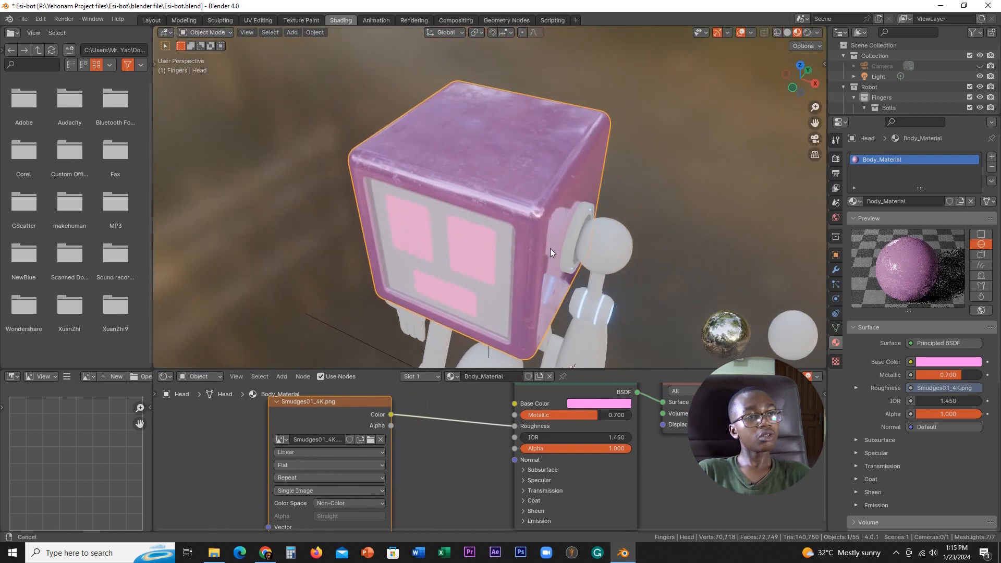
Add connected Texture Coordinate and Mapping nodes in front of the Smudges01_4K.png texture node
scroll(550, 246, "up", 2)
scroll(554, 224, "down", 1)
middle_click_drag(556, 210, 546, 243)
scroll(562, 206, "up", 3)
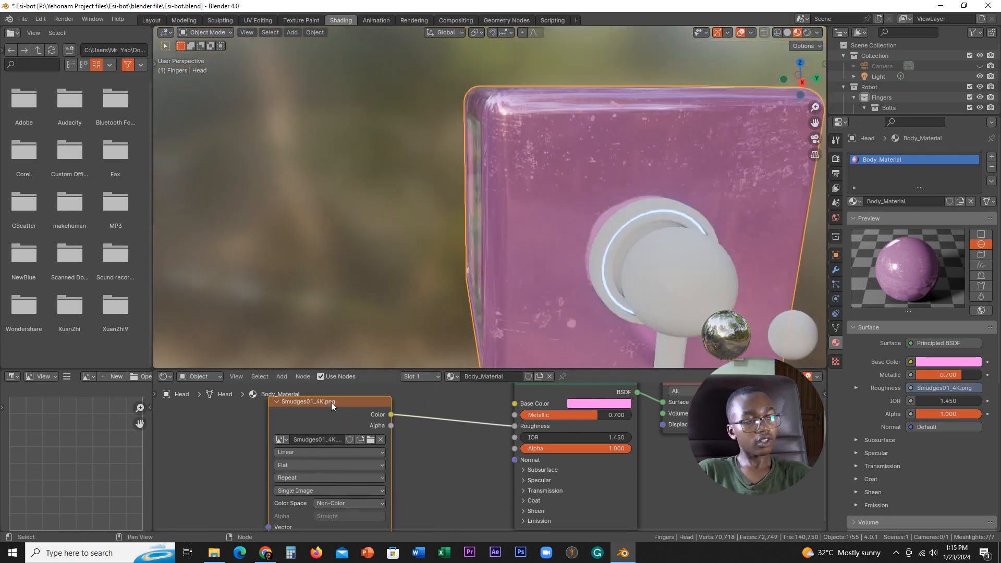
key("ctrl+t")
middle_click_drag(298, 416, 483, 405)
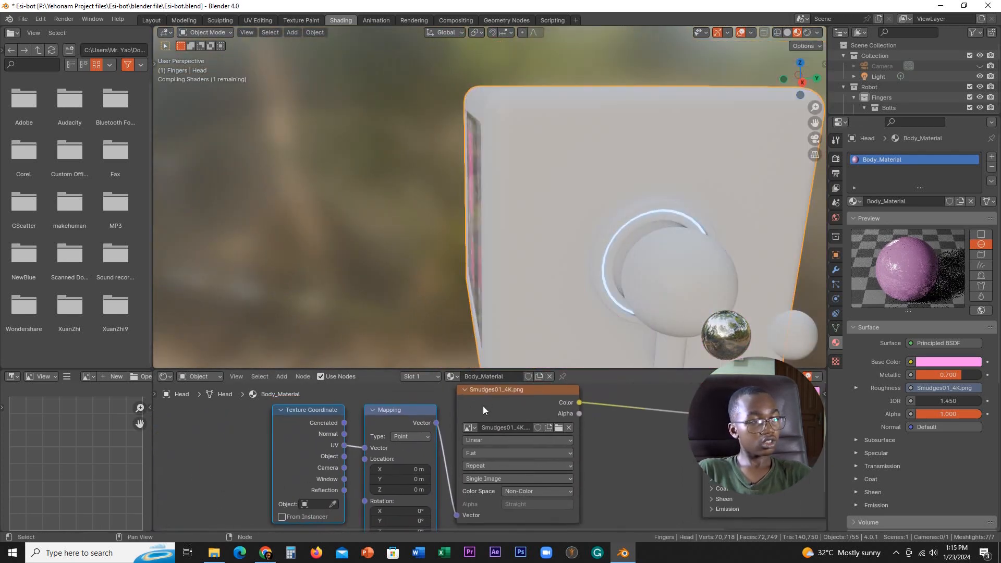
Try driving the smudges texture's Mapping Vector with the Texture Coordinate's Object output
middle_click_drag(516, 315, 599, 303)
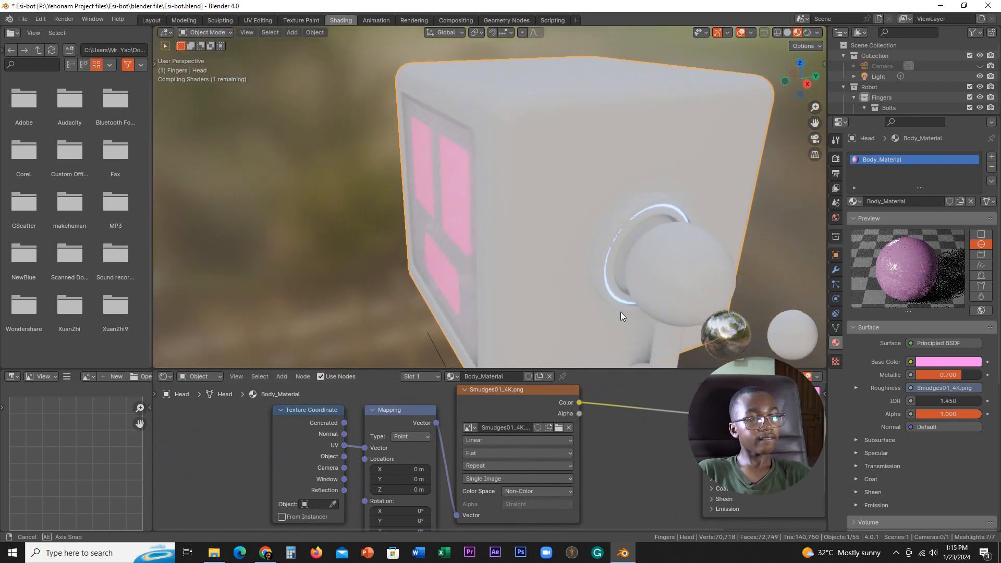
scroll(523, 322, "up", 2)
scroll(539, 295, "up", 2)
middle_click_drag(539, 294, 596, 212)
left_click_drag(344, 456, 365, 448)
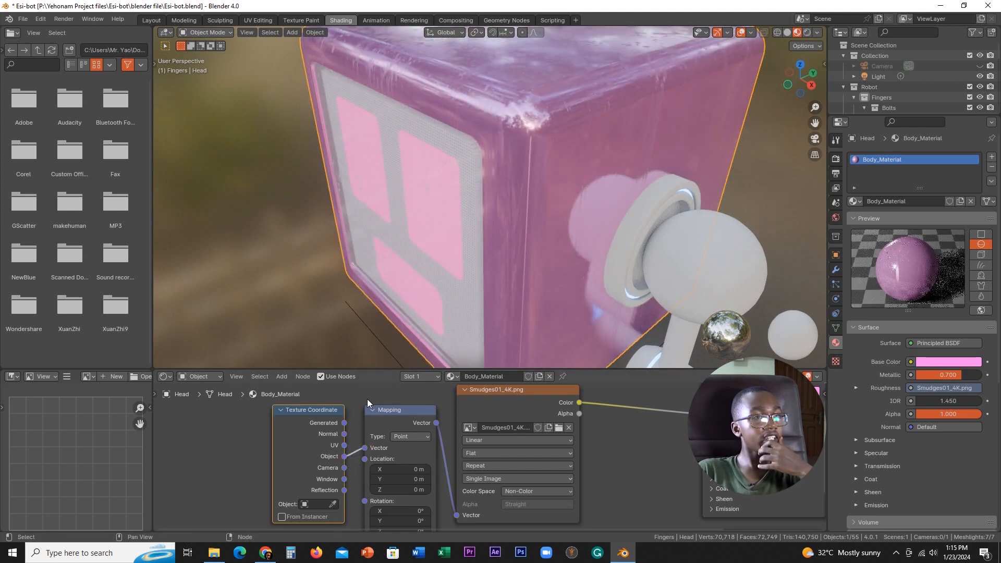
Try the Generated output as the Mapping node's Vector input and check the smudges on the head
left_click_drag(344, 423, 365, 448)
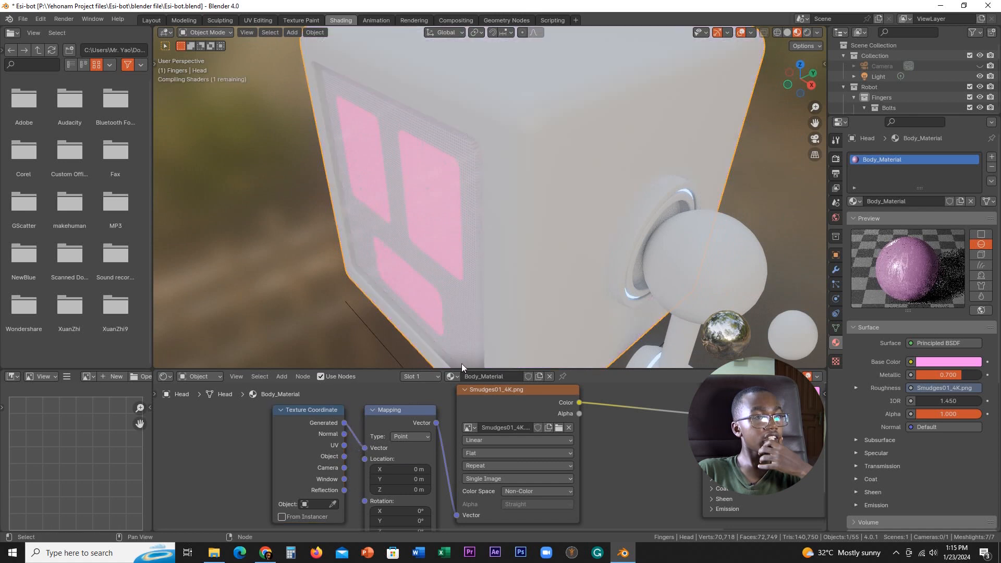
scroll(542, 282, "down", 4)
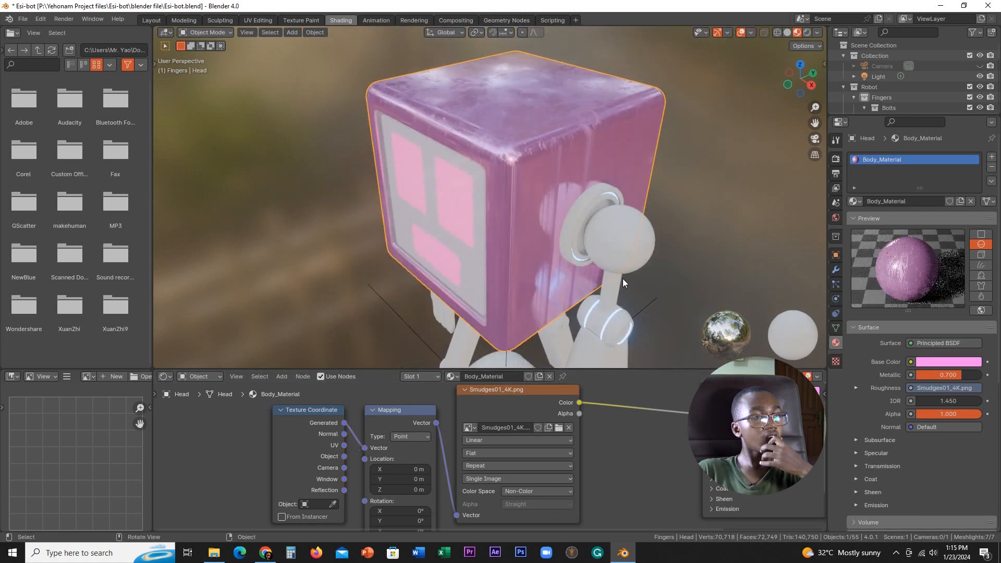
middle_click_drag(623, 279, 598, 268)
scroll(598, 268, "up", 3)
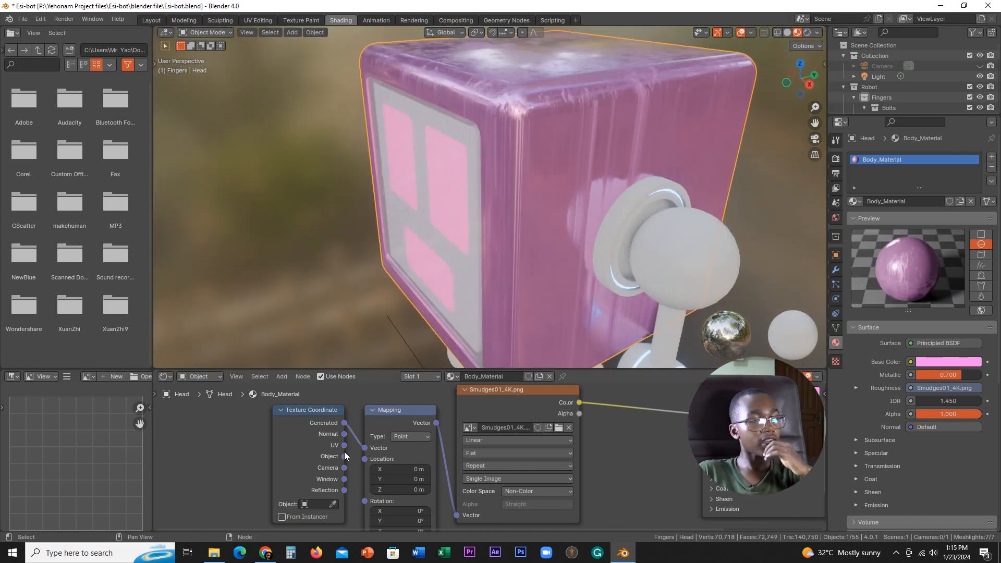
Switch the Mapping Vector from Generated back to Object coordinates and compare the smudges on the head's side
left_click_drag(360, 450, 364, 448)
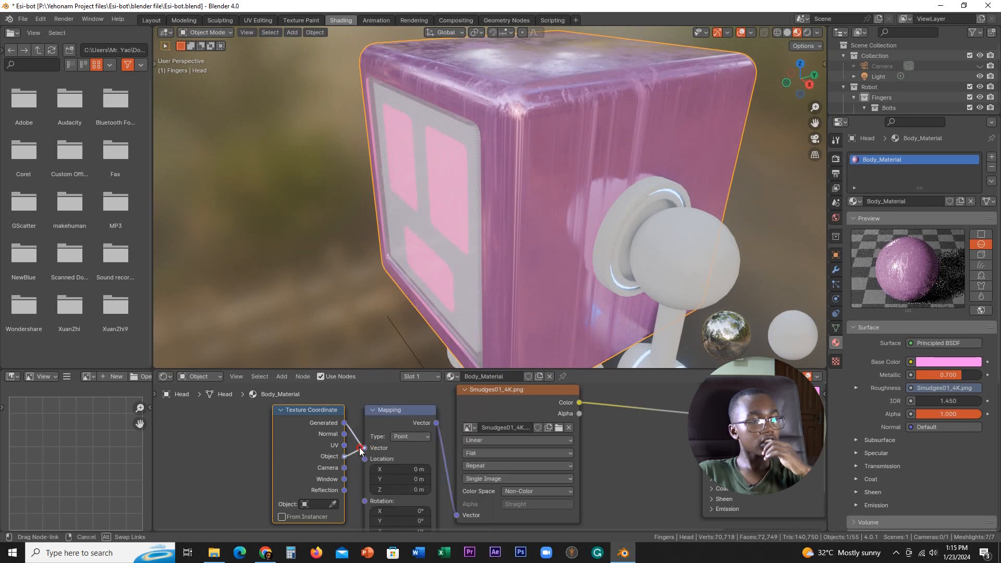
left_click_drag(360, 451, 358, 447)
scroll(622, 262, "down", 1)
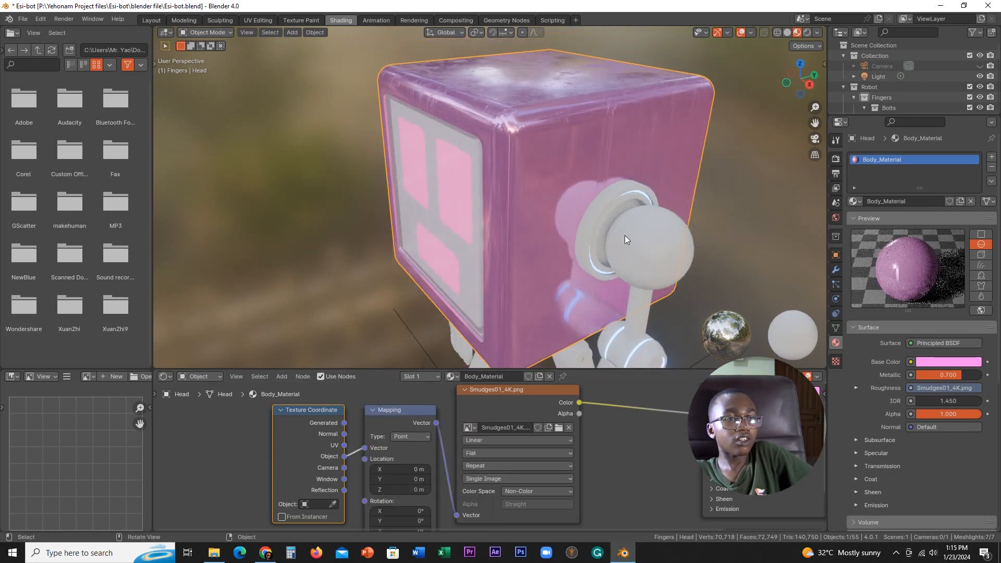
middle_click_drag(625, 236, 659, 246)
Reconnect the Texture Coordinate's UV output to the Mapping node's Vector
left_click_drag(345, 446, 366, 448)
mouse_move(615, 321)
middle_mouse_down()
mouse_move(571, 292)
mouse_move(593, 294)
mouse_move(612, 312)
middle_mouse_up()
scroll(522, 459, "down", 2)
middle_click_drag(521, 470, 515, 421)
Examine the UV-mapped smudges on the head from several angles and up close
scroll(595, 267, "up", 3)
middle_click_drag(594, 267, 634, 305)
scroll(544, 233, "down", 2)
middle_click_drag(544, 233, 587, 277)
scroll(556, 229, "down", 2)
scroll(556, 234, "up", 5)
scroll(599, 204, "up", 3)
scroll(602, 304, "up", 3)
scroll(587, 278, "down", 2)
scroll(587, 279, "down", 2)
Add a Value node beside the Mapping node, below the Texture Coordinate node
middle_click_drag(481, 480, 507, 468)
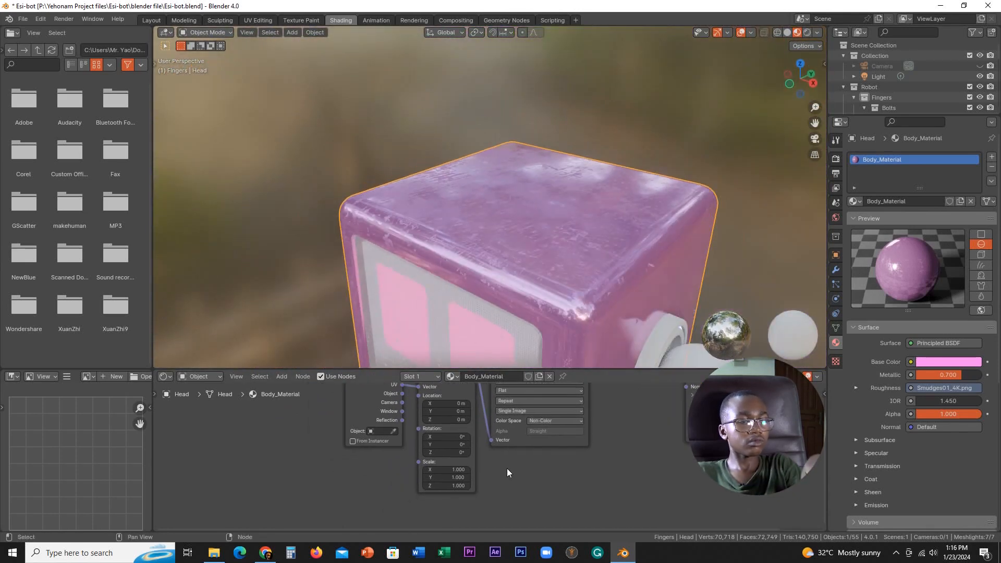
scroll(507, 469, "up", 1)
key("shift+a")
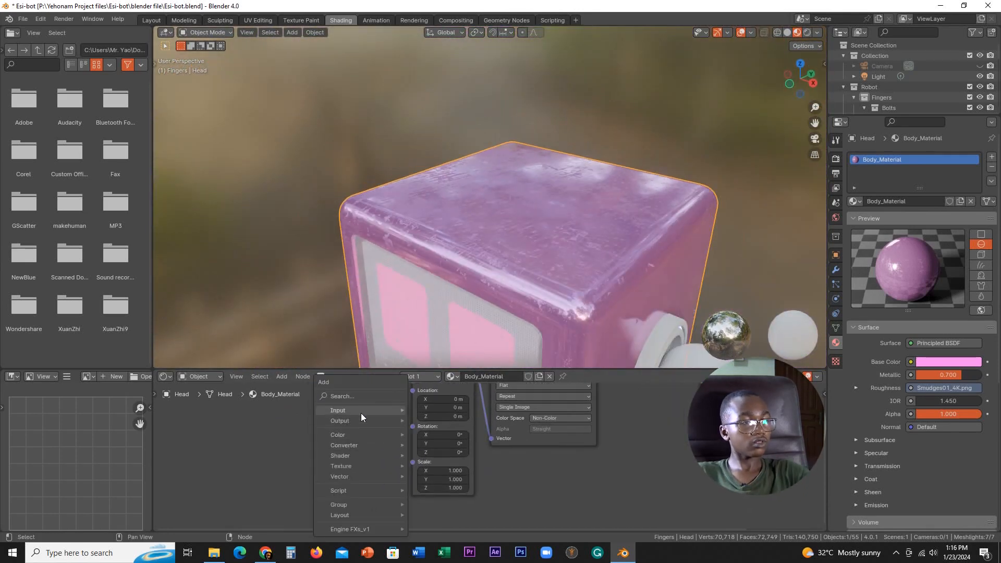
left_click(355, 396)
type("value")
key("Return")
left_click(311, 461)
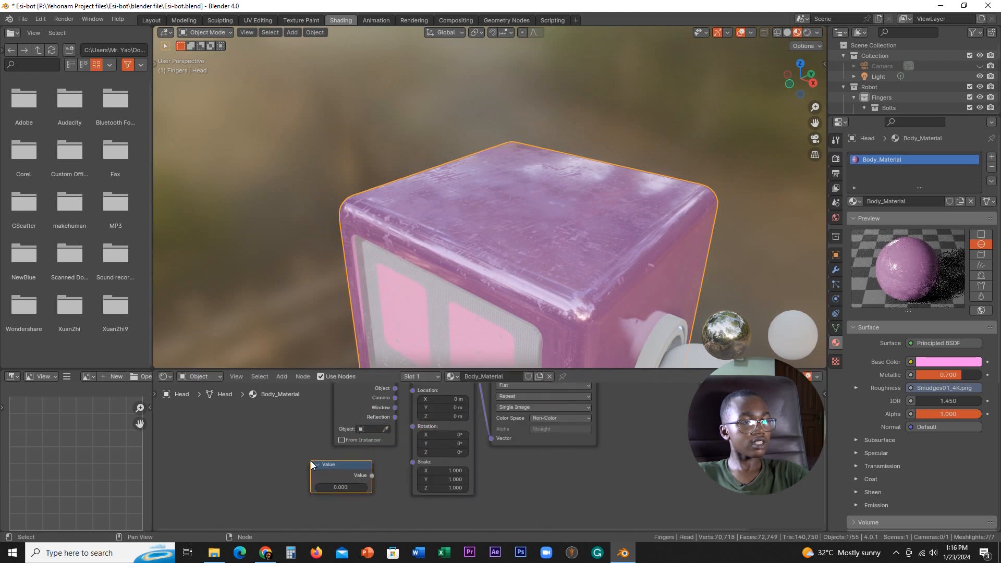
Set the Value node to 3 and connect it to the Mapping node's Scale
left_click(342, 487)
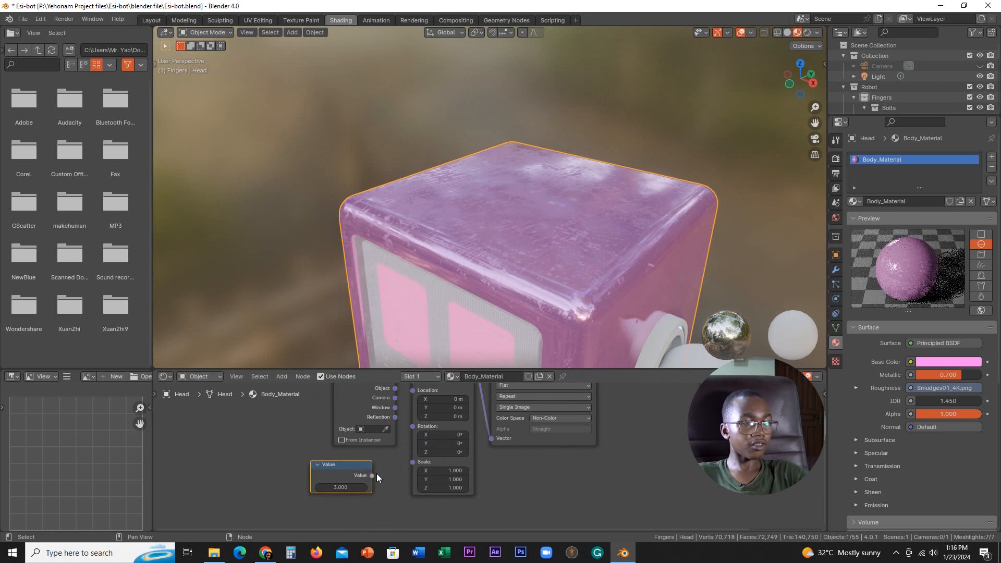
left_click_drag(389, 472, 411, 463)
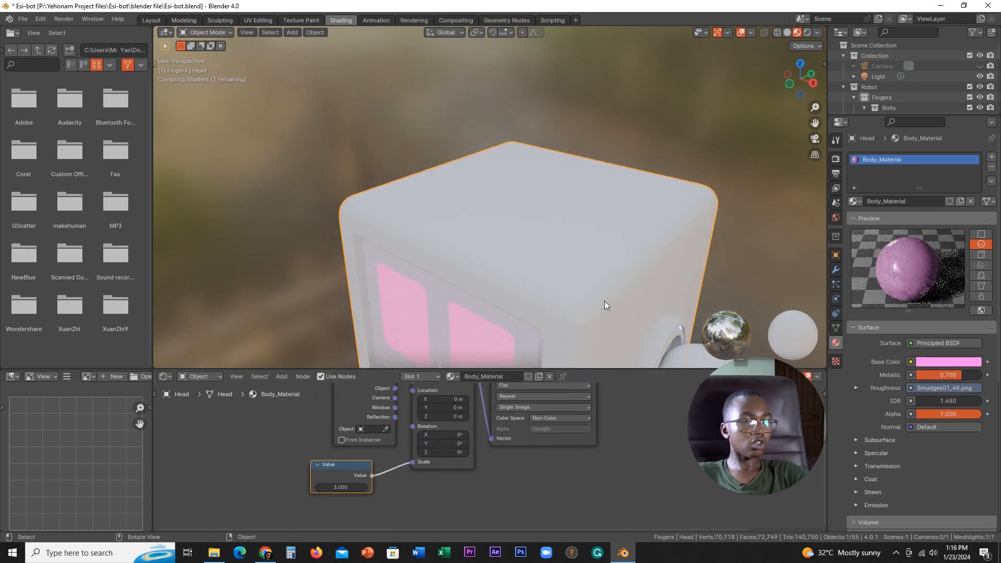
middle_click_drag(624, 320, 590, 186, "shift")
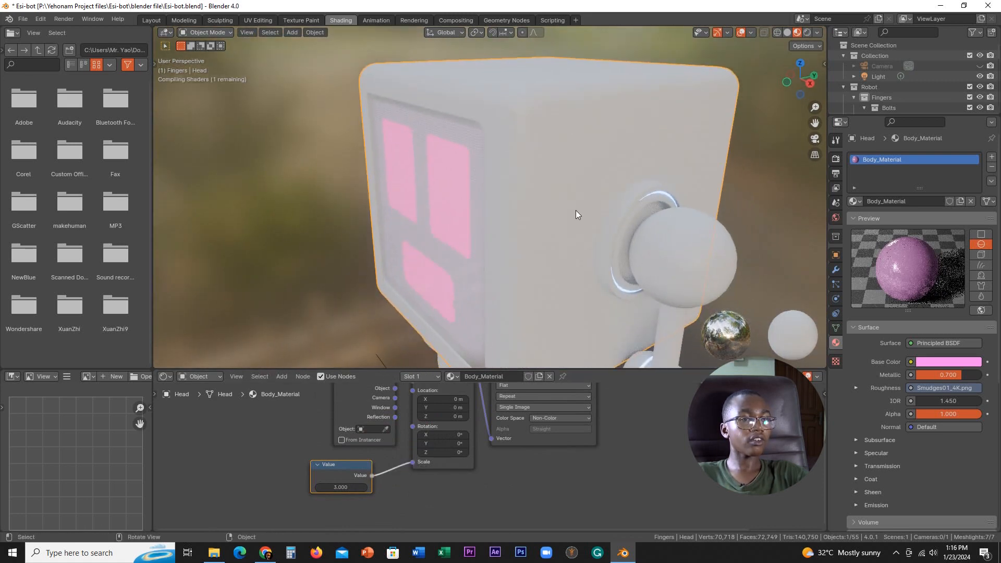
middle_click_drag(566, 238, 552, 243, "shift")
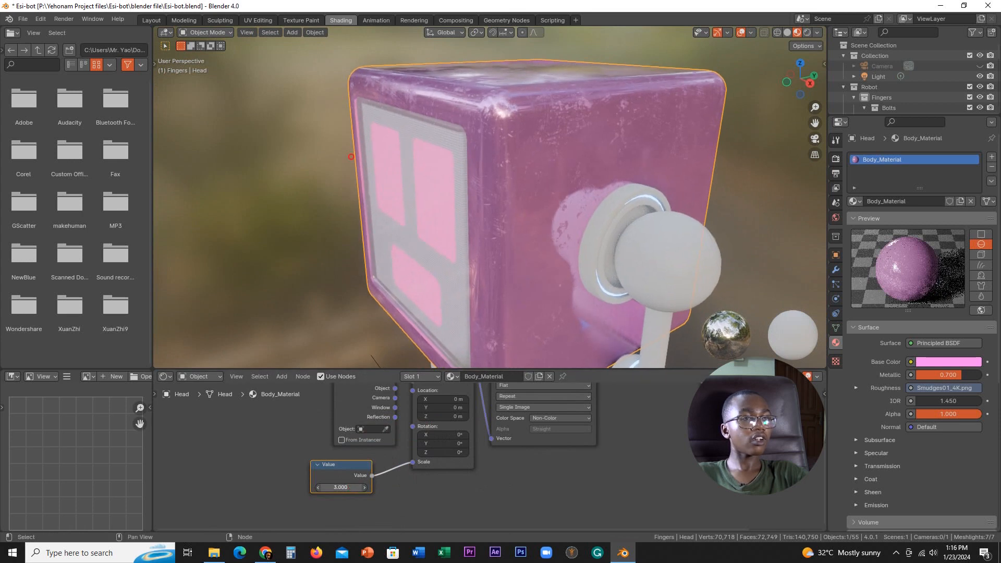
Try smaller smudge scales of 1 and 0.5 in the Value node
mouse_move(351, 156)
left_mouse_down()
mouse_move(404, 155)
mouse_move(351, 168)
left_mouse_up()
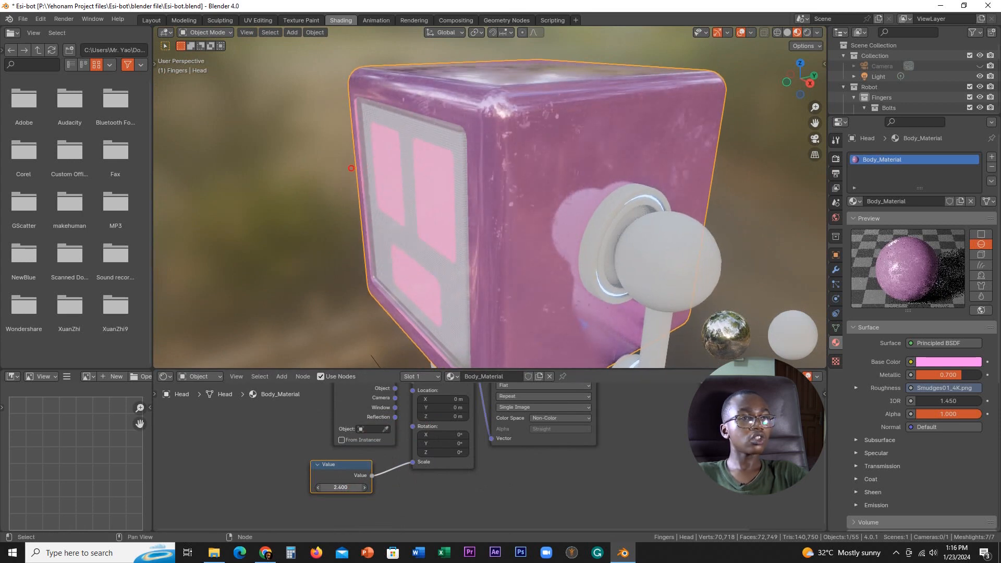
type("1")
key("Return")
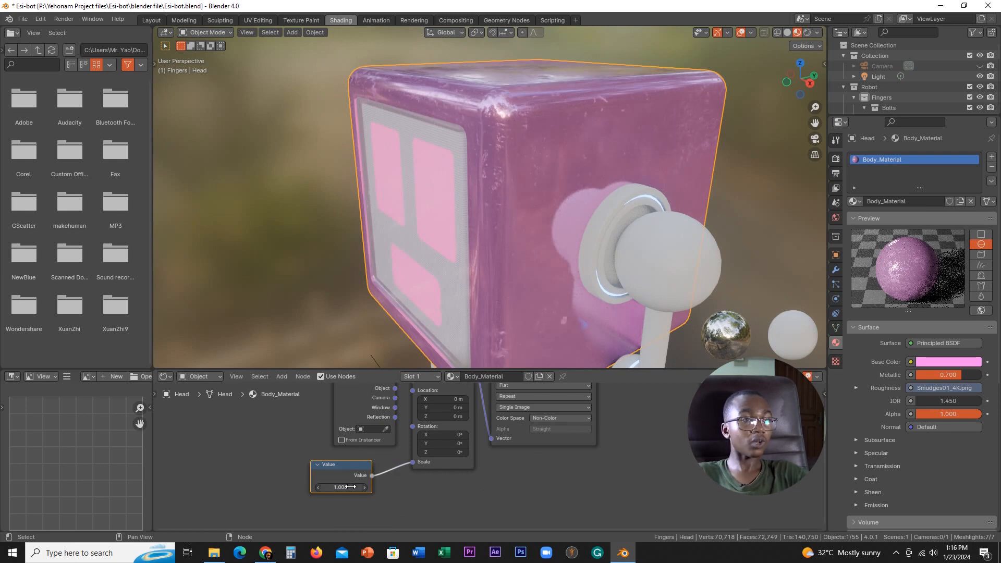
type("0.5")
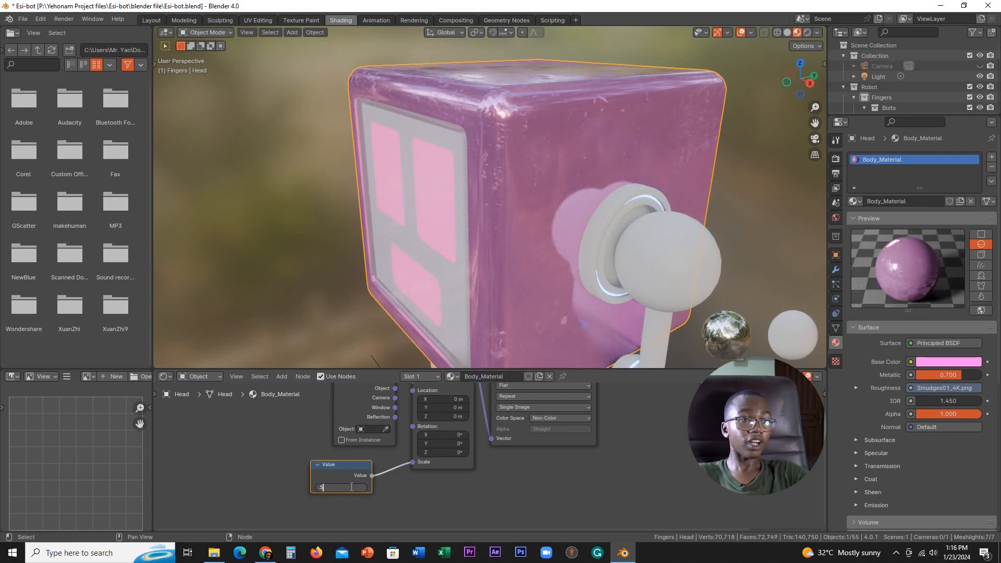
key("Return")
Set the Value node driving the smudges' scale to 1.5 and check the head's side
middle_click_drag(575, 220, 599, 223)
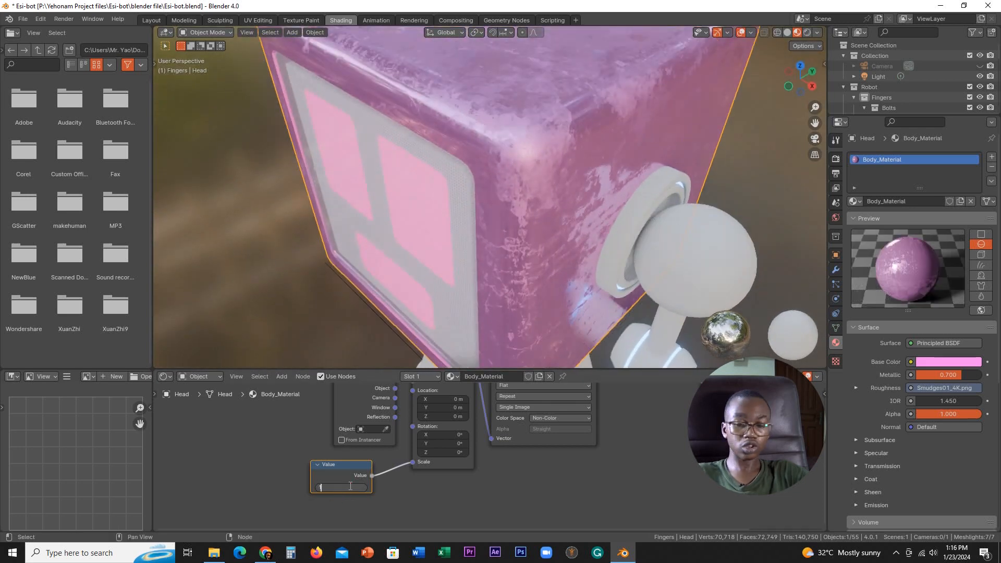
key("Return")
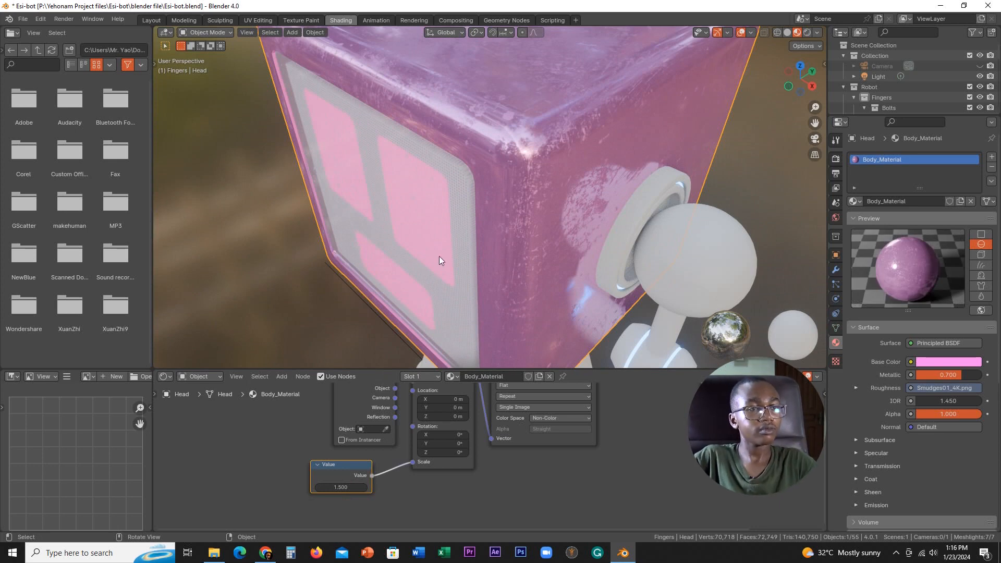
middle_click_drag(621, 158, 599, 152)
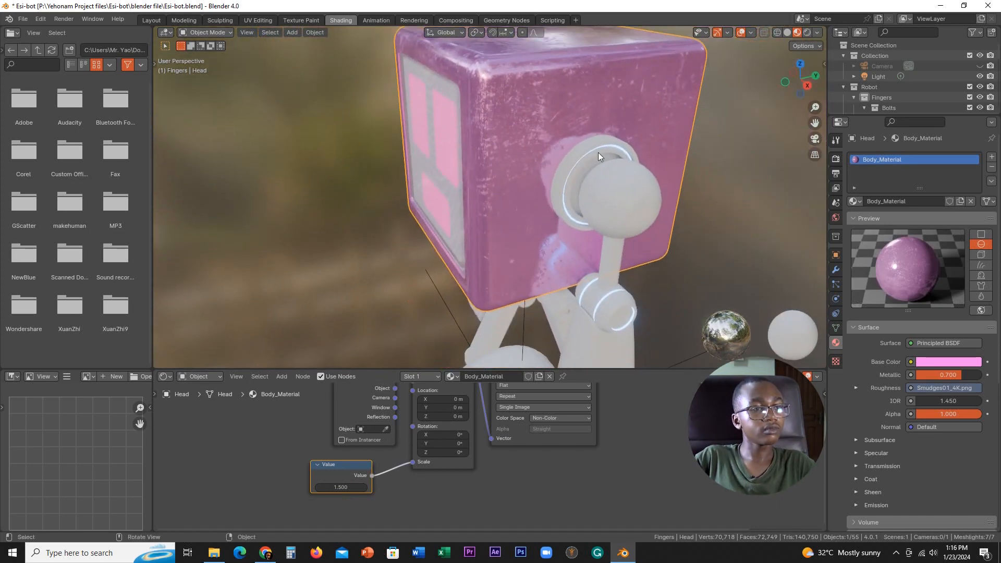
Inspect the roughness smudges on the head's side and front edge, from a distance and up close
middle_click_drag(645, 396, 539, 480)
scroll(538, 480, "up", 3)
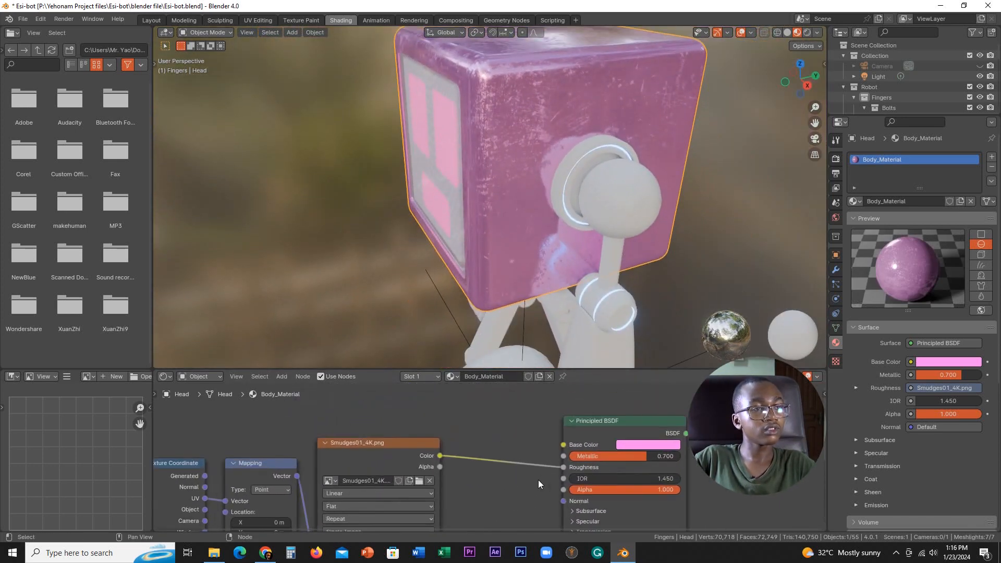
scroll(596, 140, "up", 10)
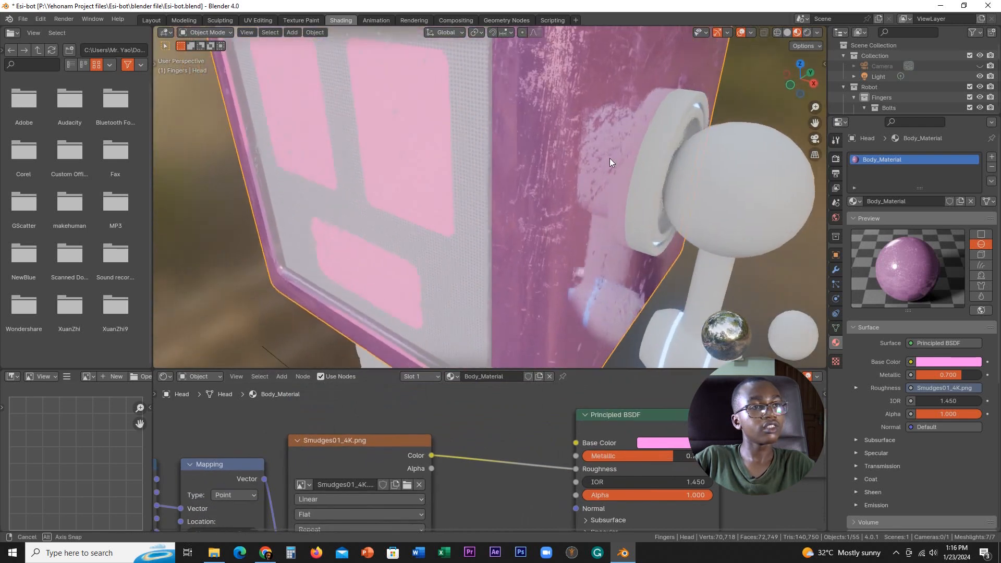
scroll(583, 151, "down", 2)
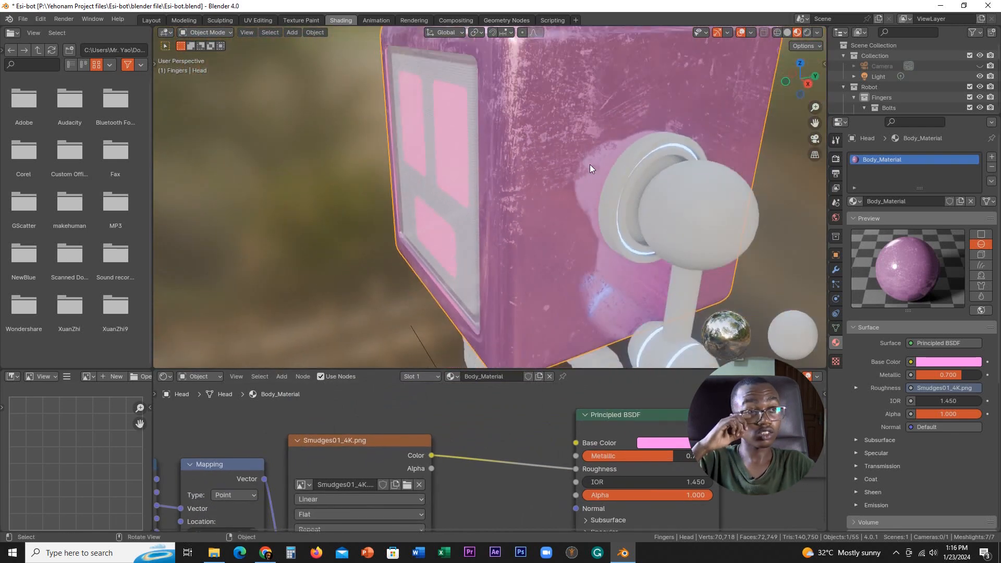
scroll(590, 166, "down", 5)
middle_click_drag(589, 166, 604, 234)
scroll(565, 176, "up", 4)
scroll(567, 242, "up", 3)
scroll(605, 235, "up", 3)
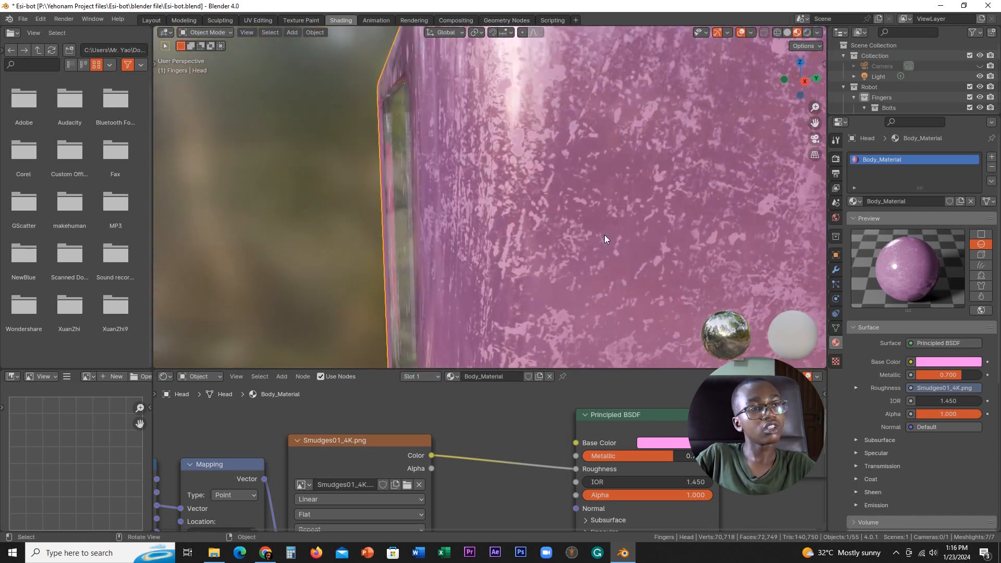
scroll(605, 234, "up", 2)
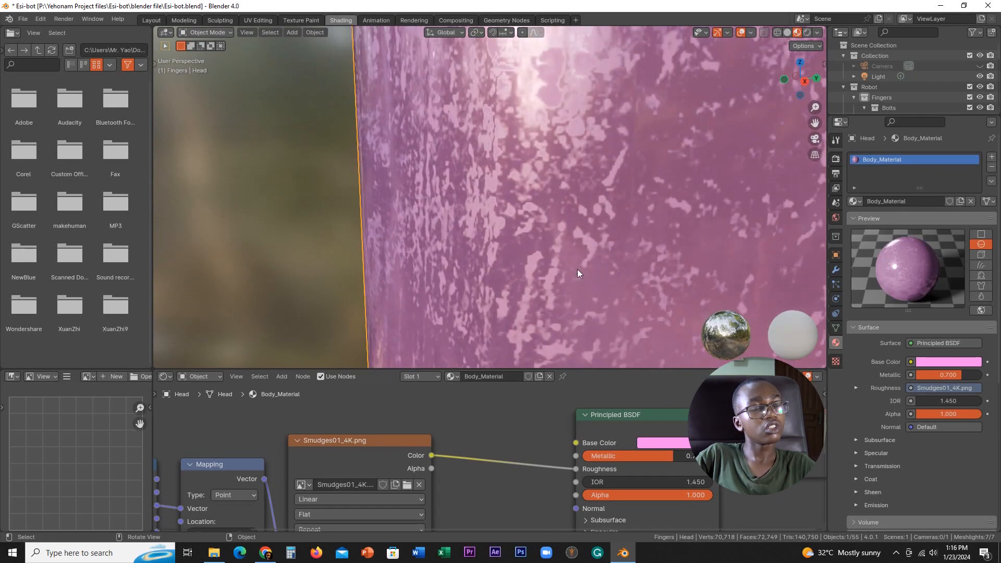
Insert a Color Ramp node between the smudges texture's Color output and the Principled BSDF's Roughness
scroll(578, 269, "down", 1)
key("shift+a")
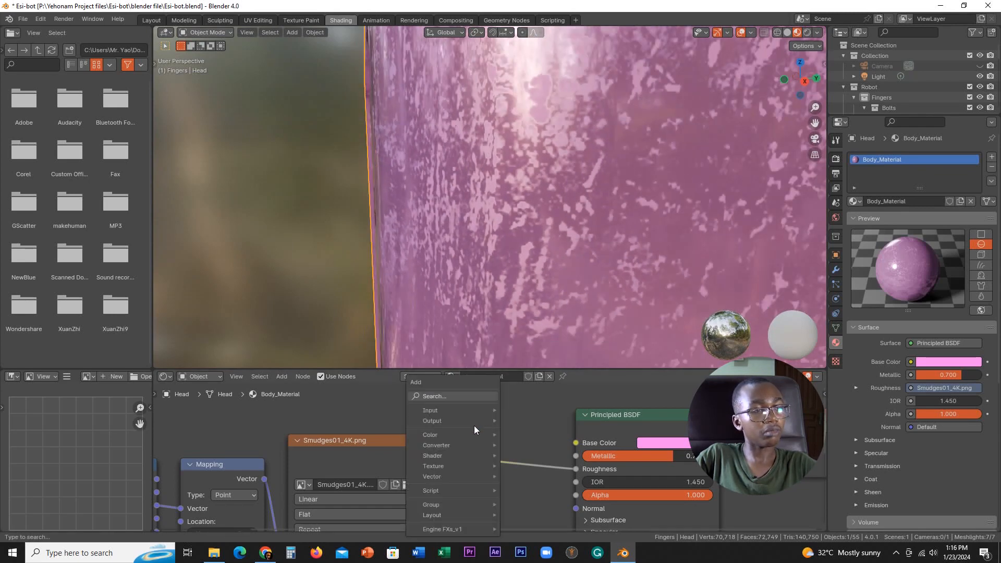
left_click(462, 395)
type("col")
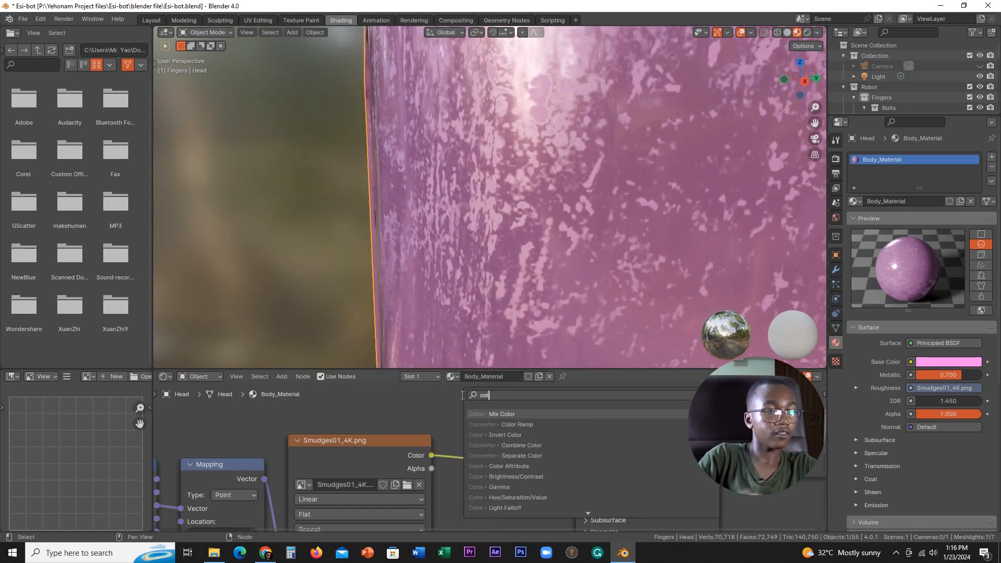
type("or")
left_click(522, 424)
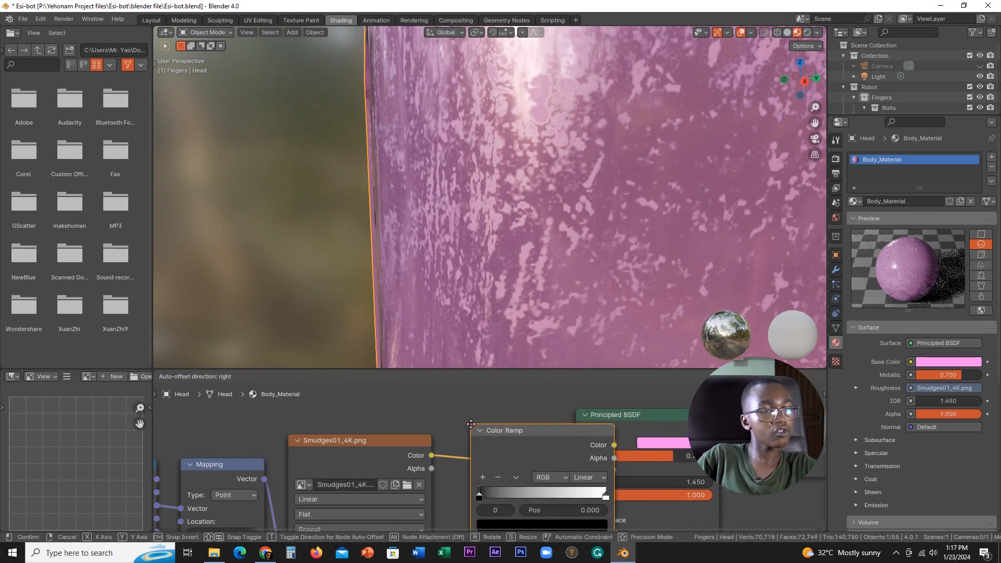
left_click(543, 472)
Move the Color Ramp's black stop to position 0.268 and lighten its color to dark gray
scroll(577, 487, "down", 3)
scroll(560, 470, "up", 2)
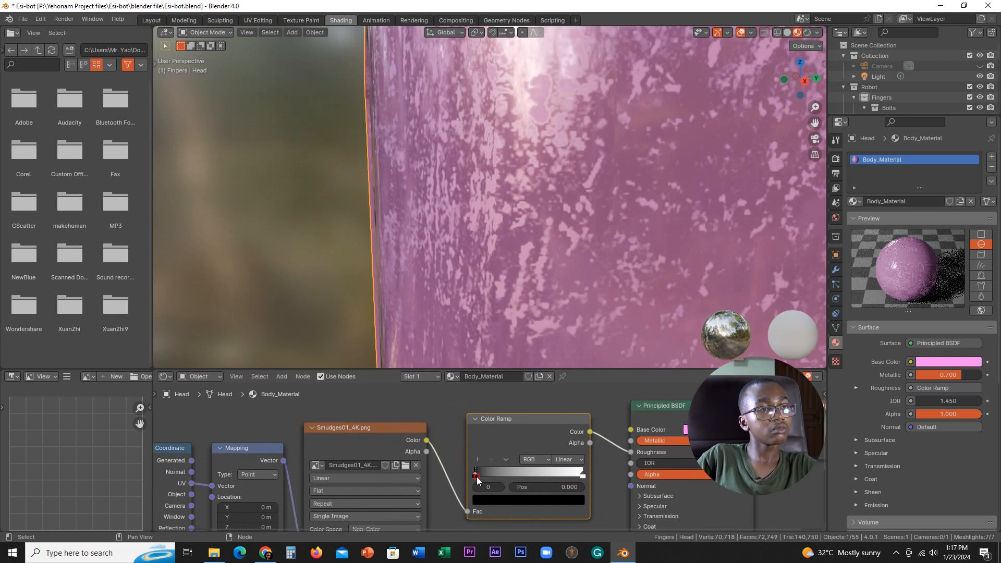
mouse_move(475, 475)
left_mouse_down()
mouse_move(519, 475)
mouse_move(503, 474)
left_mouse_up()
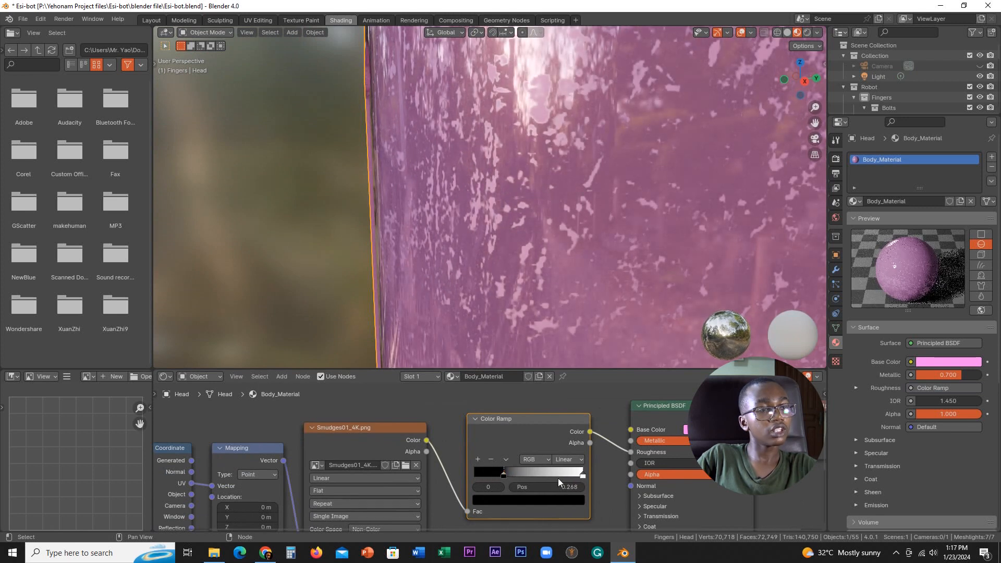
left_click(554, 504)
left_click_drag(576, 427, 576, 412)
Darken the Color Ramp's white stop to light gray and check the smudges on the head
left_click(583, 474)
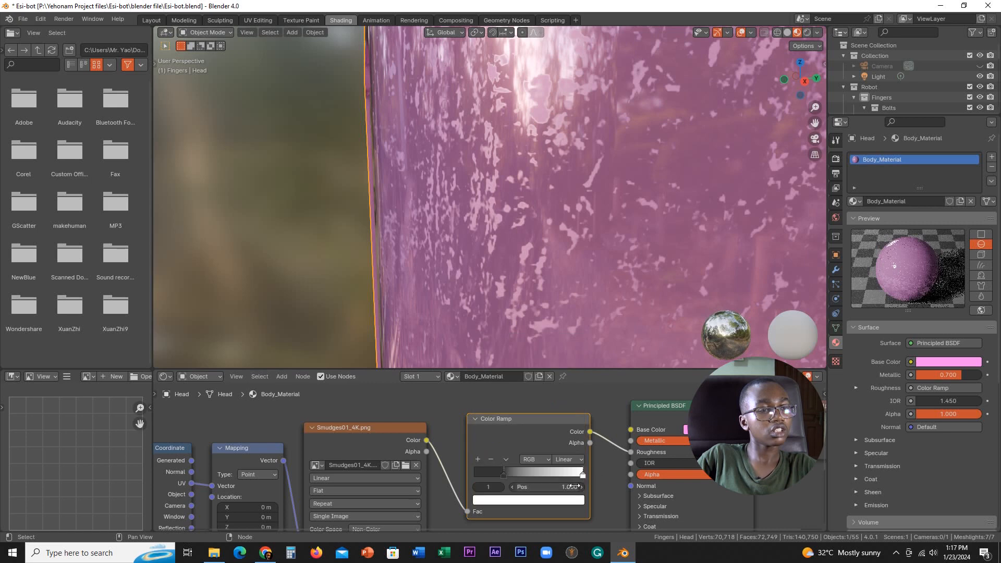
left_click(571, 500)
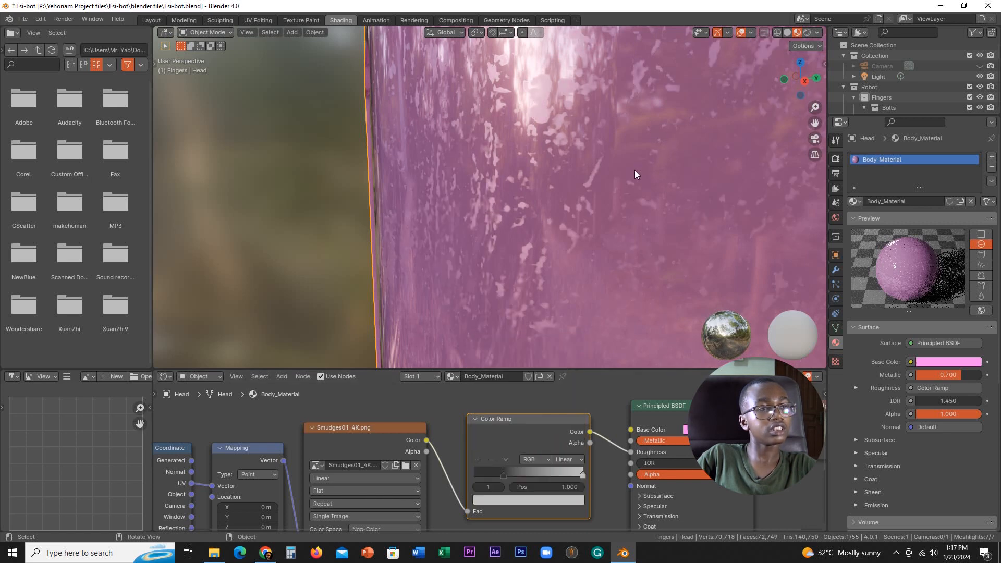
middle_click_drag(634, 170, 625, 224)
scroll(624, 224, "up", 3)
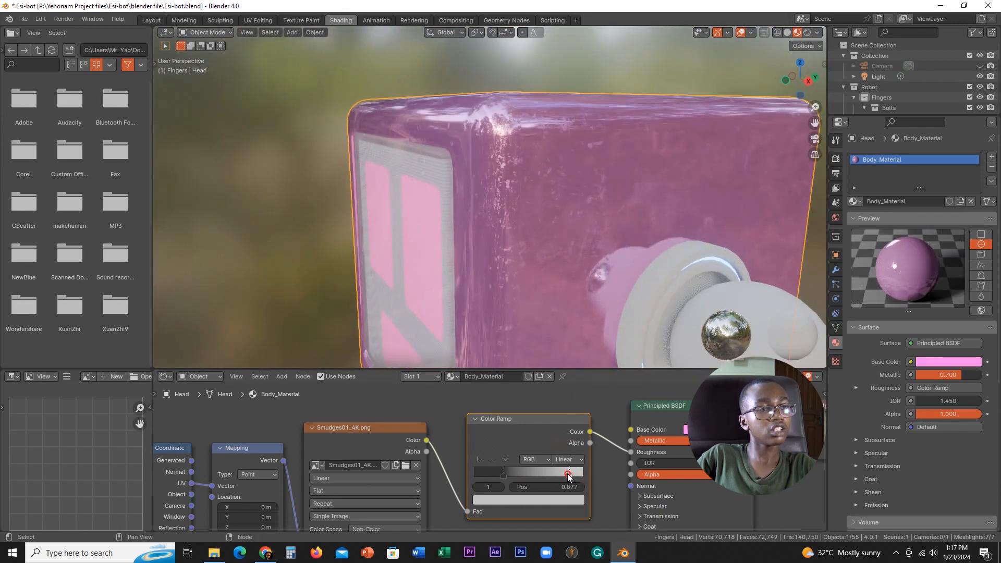
Try the Color Ramp's light stop at position 1.000 and its dark stop at 0.168 and 0.377
left_click_drag(568, 476, 617, 480)
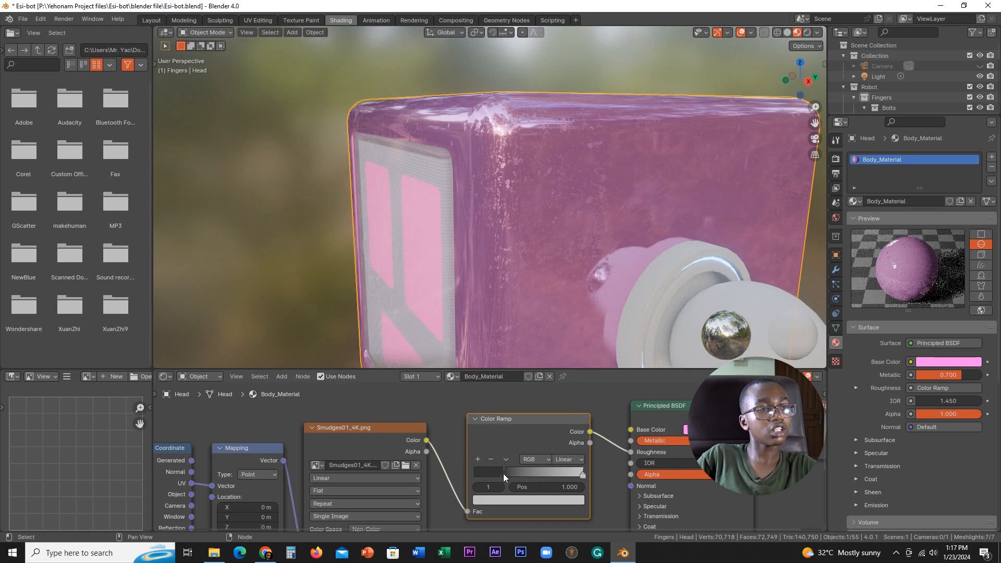
mouse_move(504, 475)
left_mouse_down()
mouse_move(539, 474)
mouse_move(492, 474)
left_mouse_up()
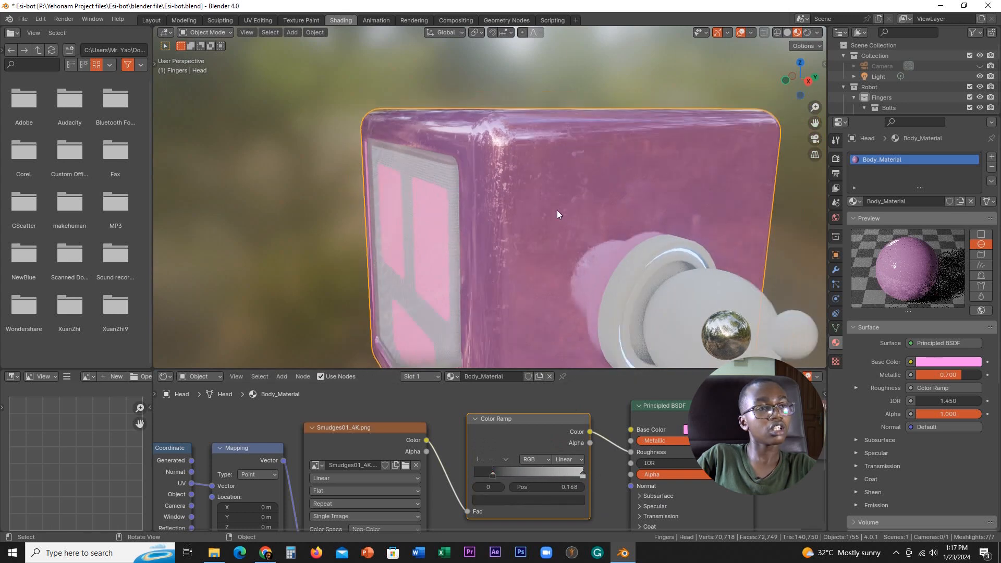
mouse_move(557, 211)
middle_mouse_down()
mouse_move(575, 248)
mouse_move(530, 204)
mouse_move(559, 186)
mouse_move(572, 204)
middle_mouse_up()
left_click_drag(493, 475, 542, 472)
scroll(515, 233, "up", 8)
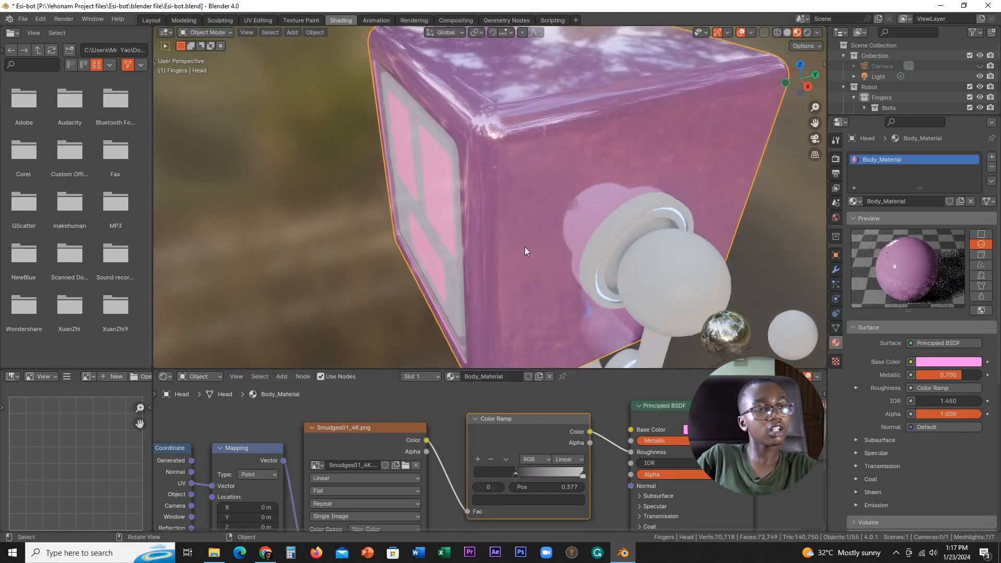
middle_click_drag(534, 313, 568, 270)
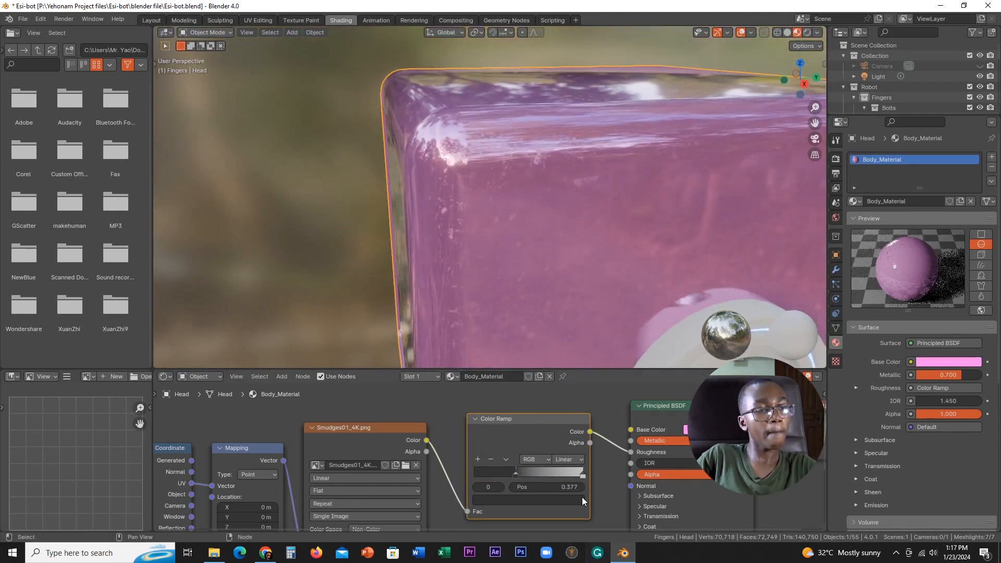
Move the Color Ramp's light stop to position 0.555 and check the smudges on the head
left_click_drag(583, 475, 534, 473)
scroll(550, 330, "down", 4)
middle_click_drag(551, 330, 590, 318)
scroll(591, 319, "up", 3)
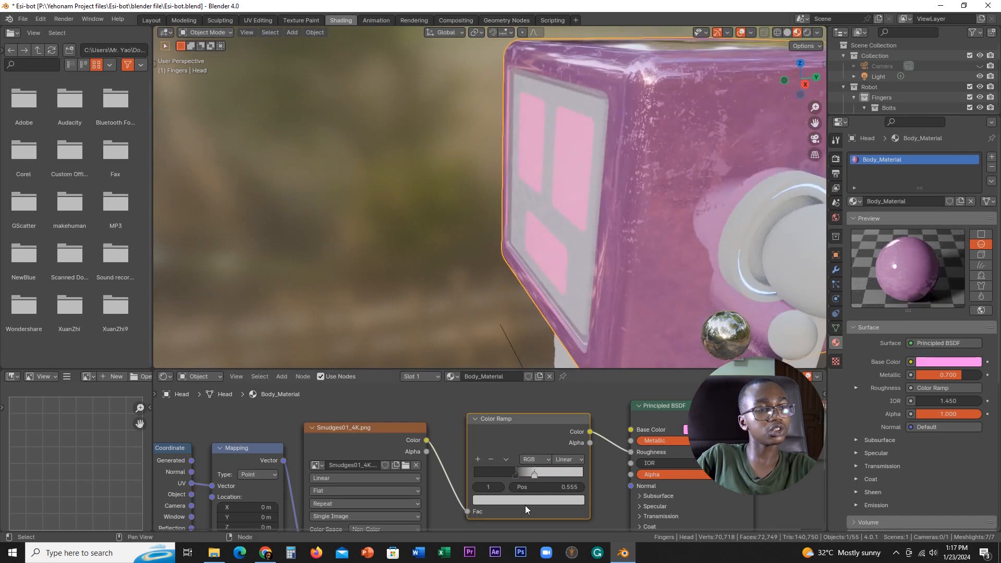
Move the Color Ramp's dark stop to position 0.009, comparing the smudges on the head from several angles
left_click_drag(516, 474, 440, 476)
scroll(668, 313, "down", 3)
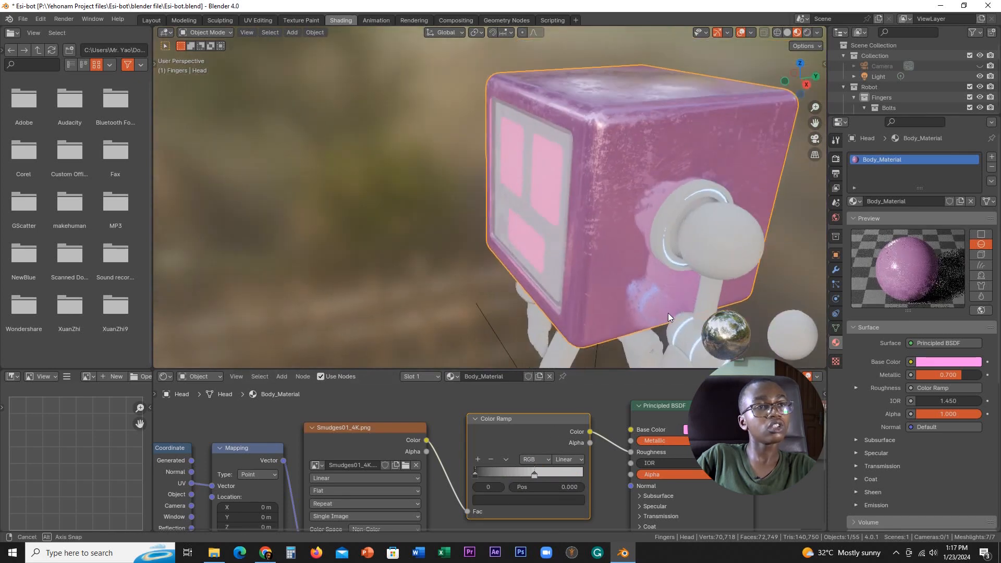
middle_click_drag(668, 313, 660, 296)
scroll(660, 295, "up", 3)
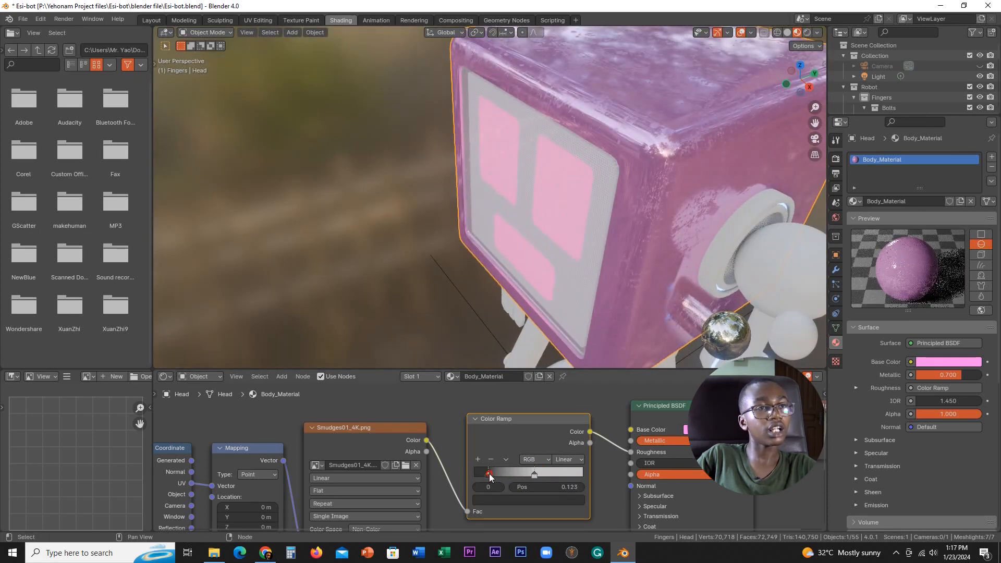
left_click_drag(478, 474, 477, 474)
scroll(698, 202, "down", 3)
middle_click_drag(698, 202, 674, 216)
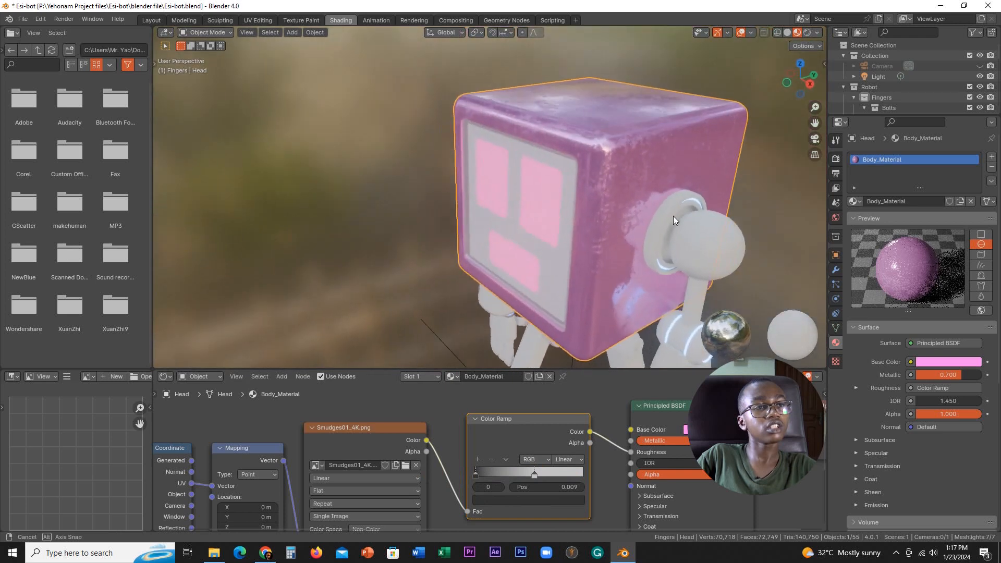
scroll(674, 216, "up", 1)
Preview the robot in rendered shading and lighten the color of the Color Ramp's light stop to near white
left_click(808, 31)
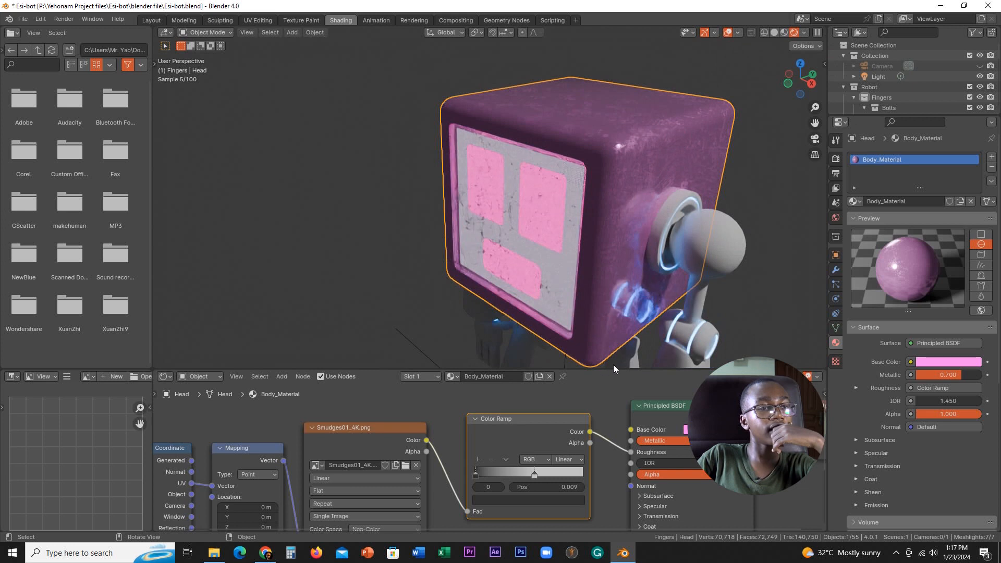
left_click(534, 475)
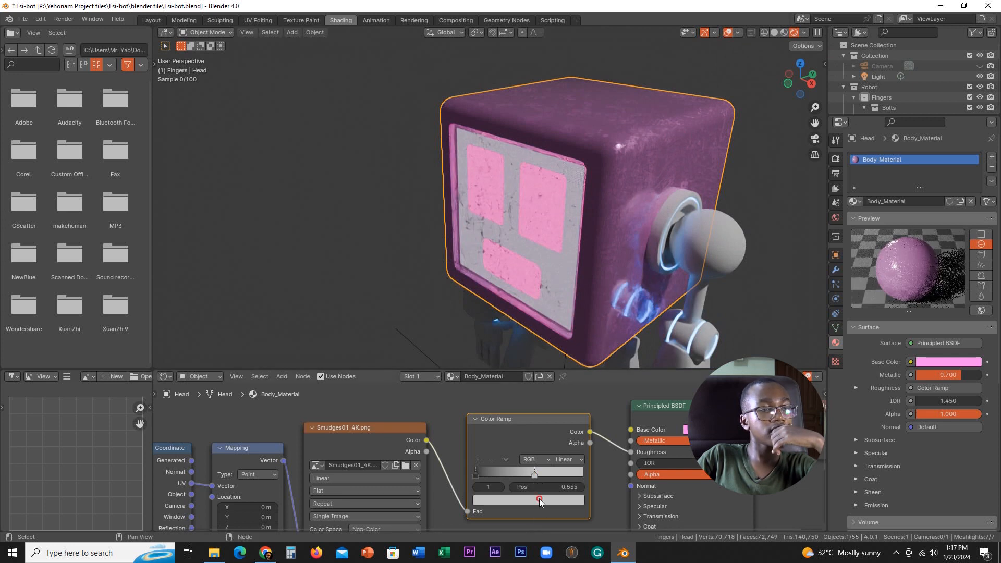
left_click(540, 499)
left_click(574, 350)
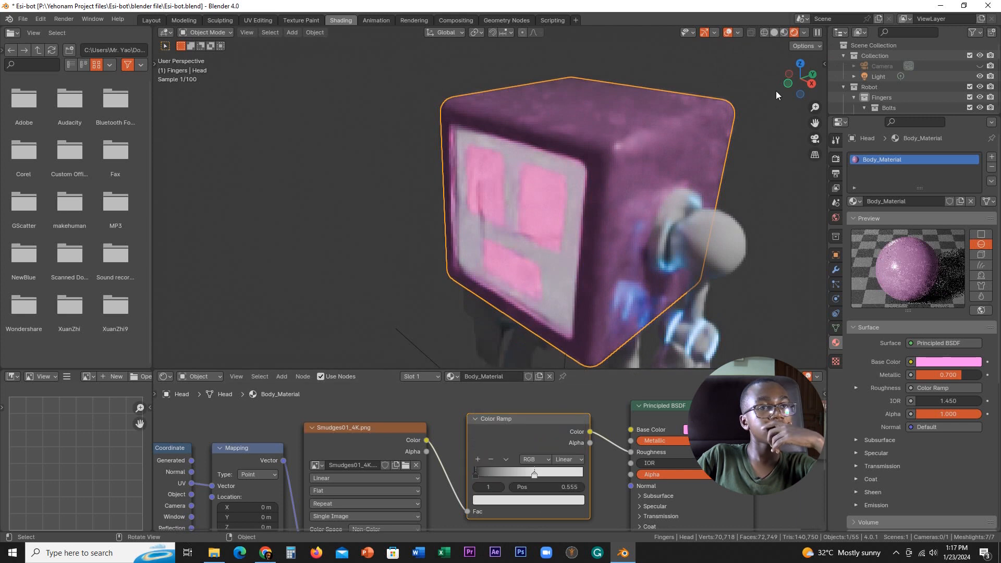
Return the viewport to Material Preview shading and inspect the smudges on the head's top, side and front up close
left_click(774, 33)
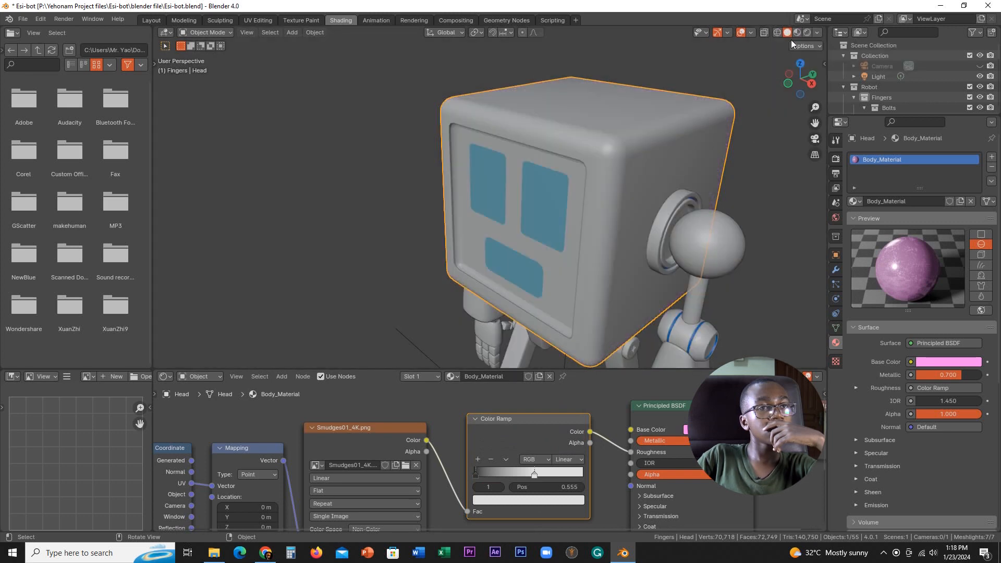
left_click(798, 33)
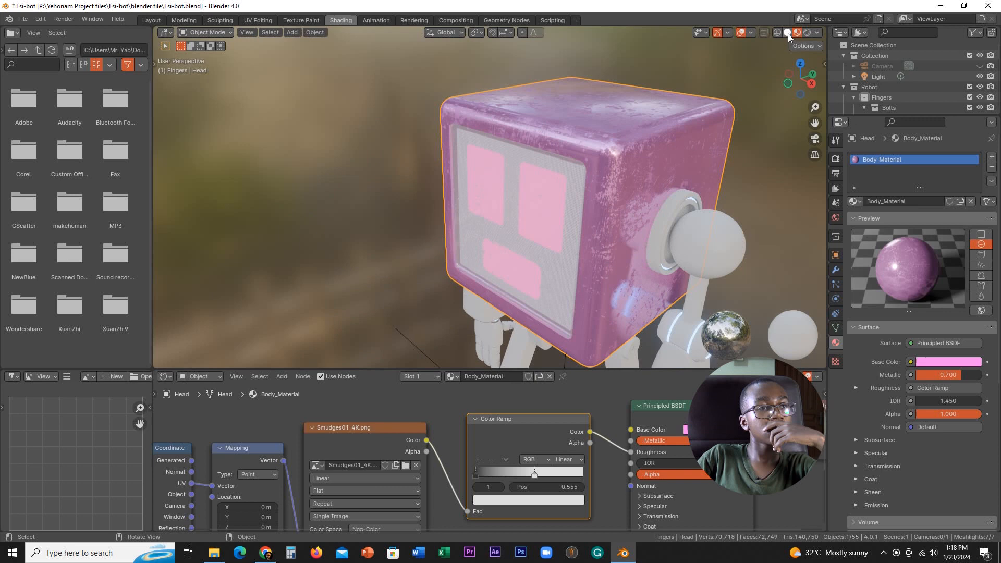
mouse_move(766, 79)
middle_mouse_down()
mouse_move(714, 199)
mouse_move(584, 312)
mouse_move(650, 268)
mouse_move(524, 339)
mouse_move(601, 283)
middle_mouse_up()
scroll(715, 198, "up", 3)
scroll(601, 283, "down", 5)
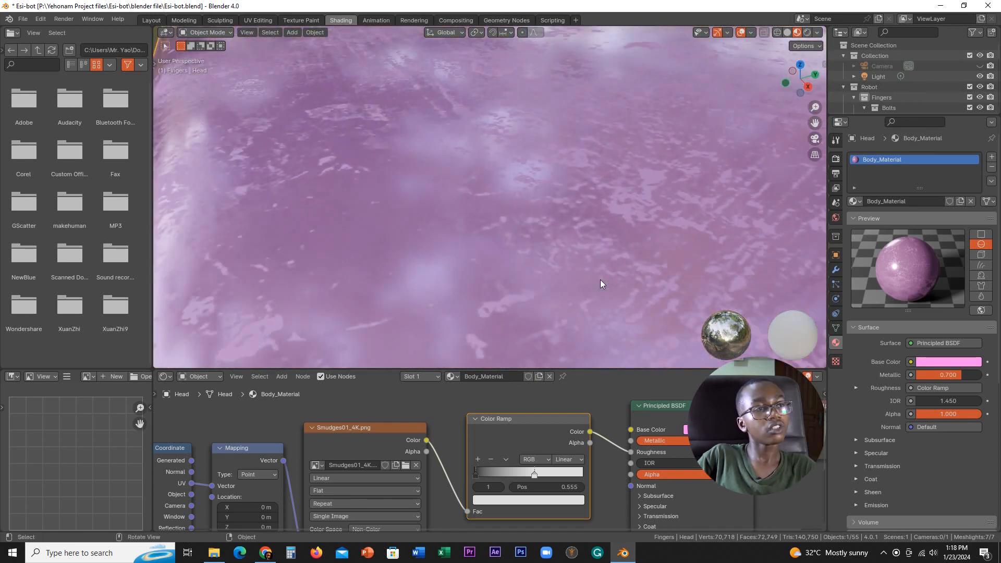
scroll(600, 283, "down", 3)
middle_click_drag(600, 289, 625, 227)
scroll(601, 210, "up", 7)
scroll(587, 240, "down", 9)
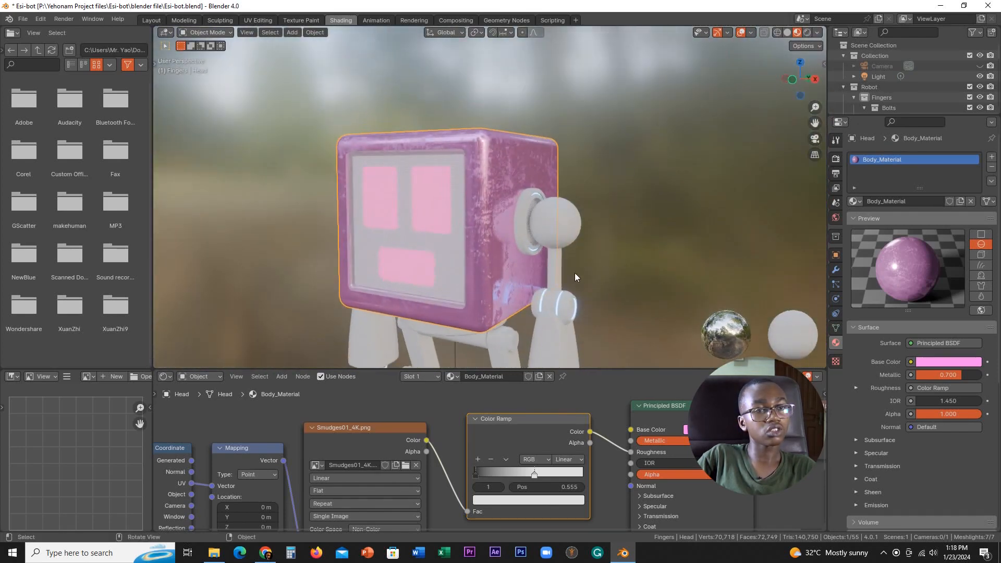
scroll(543, 283, "down", 3)
middle_click_drag(546, 304, 595, 161)
left_click(595, 160)
left_click(855, 201)
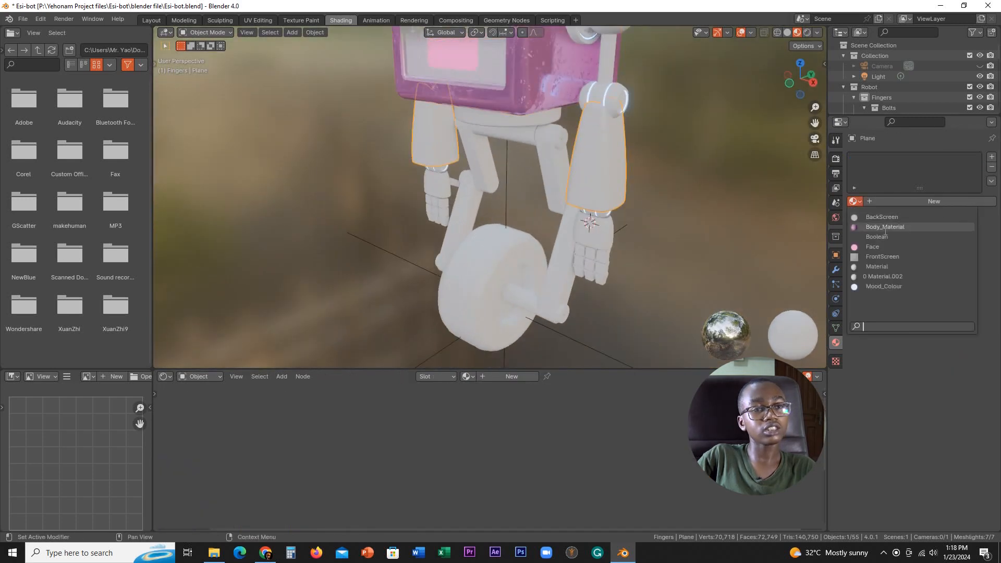
left_click(537, 103)
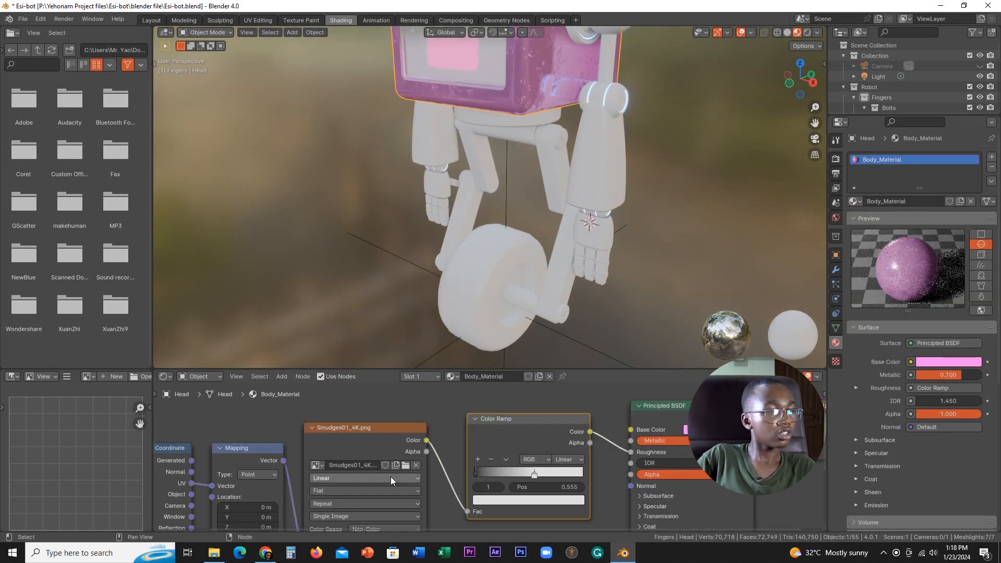
Assign the existing Body_Material to the robot's forearms and look at how the smudges fall on them
middle_click_drag(390, 477, 452, 452)
middle_click_drag(514, 324, 565, 246)
left_click(590, 275)
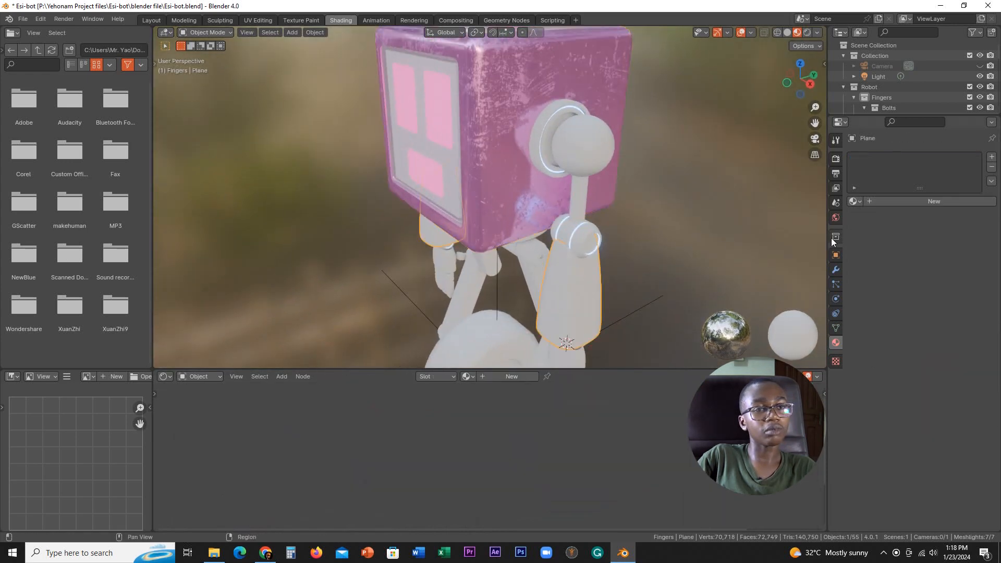
left_click(855, 202)
left_click(885, 227)
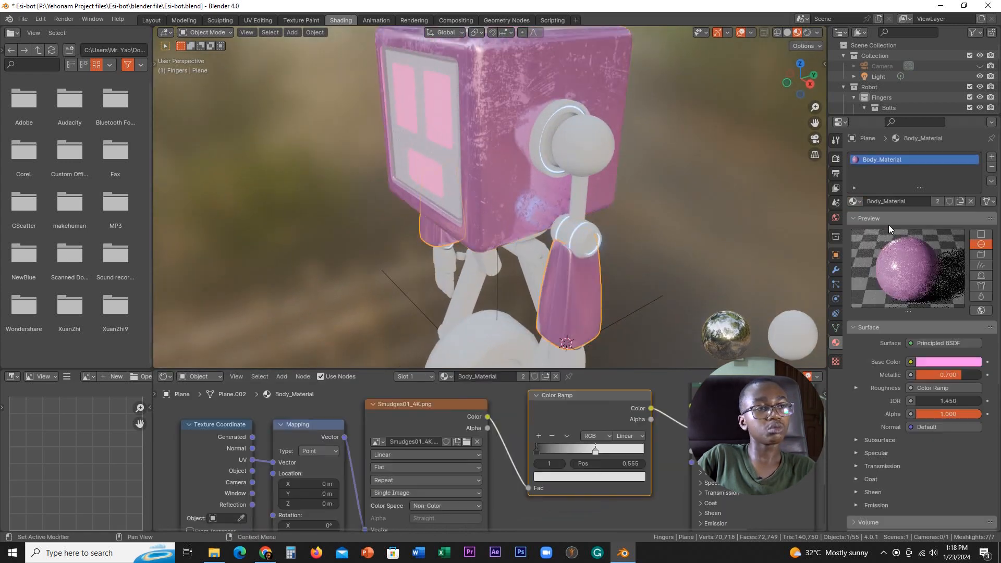
mouse_move(609, 270)
middle_mouse_down()
mouse_move(638, 243)
mouse_move(640, 314)
mouse_move(579, 161)
mouse_move(565, 220)
mouse_move(596, 218)
mouse_move(607, 233)
mouse_move(562, 240)
mouse_move(658, 249)
mouse_move(643, 269)
mouse_move(605, 258)
middle_mouse_up()
scroll(373, 446, "down", 2)
Try giving the forearms their own single-user copy of Body_Material
middle_click_drag(493, 439, 543, 397)
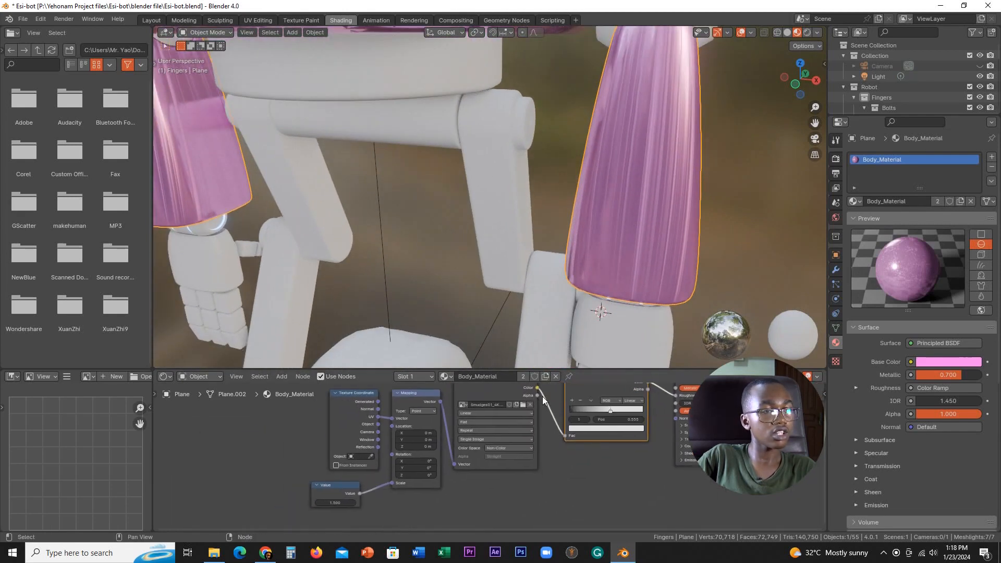
left_click(523, 377)
scroll(443, 490, "up", 2)
left_click_drag(376, 495, 393, 488)
middle_click_drag(678, 220, 647, 234)
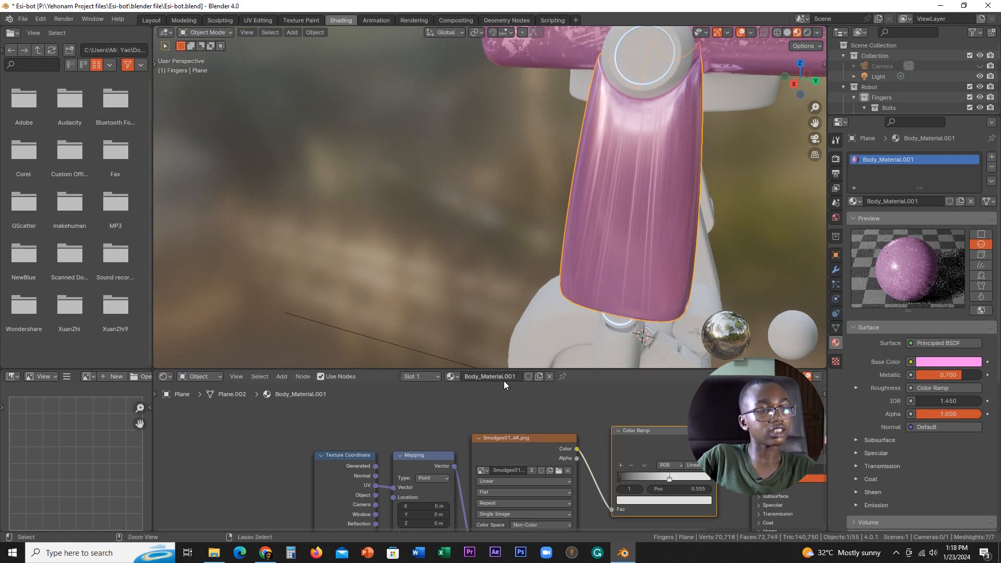
key("ctrl+z")
Open the forearm mesh for UV editing and select all of its geometry and UVs
scroll(598, 274, "down", 4)
middle_click_drag(599, 274, 678, 286)
middle_click_drag(597, 243, 626, 265)
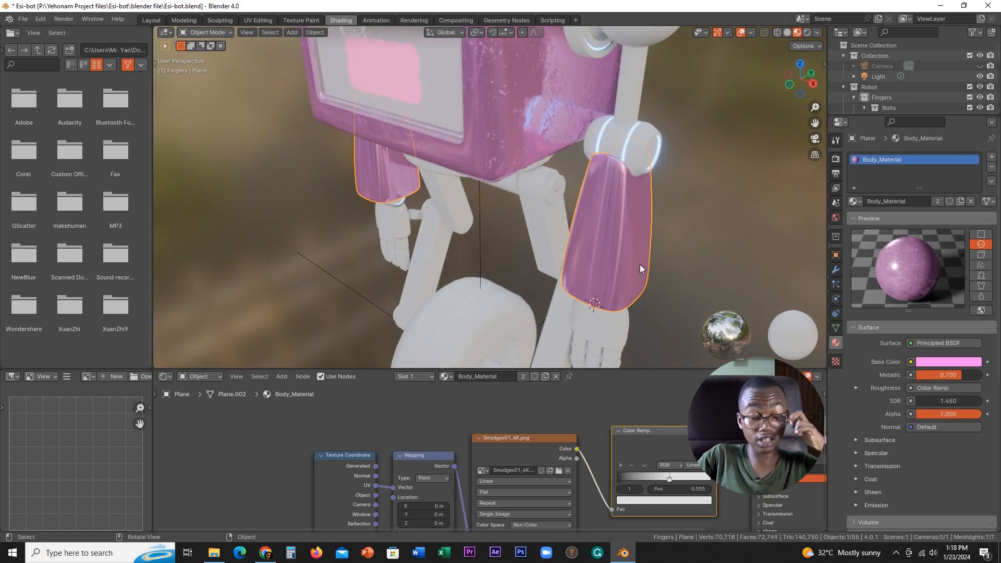
scroll(640, 265, "up", 4)
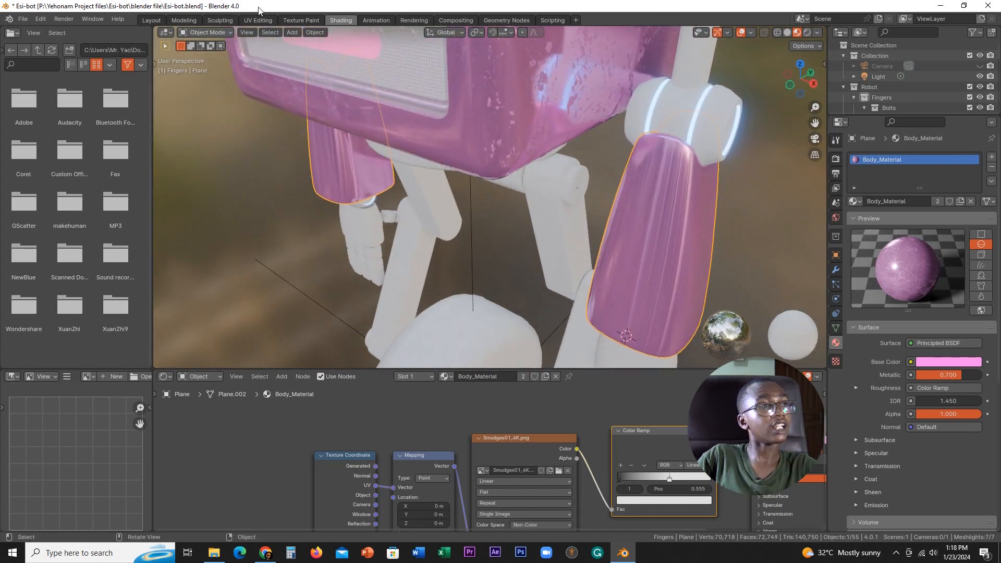
left_click(257, 21)
scroll(670, 248, "up", 6)
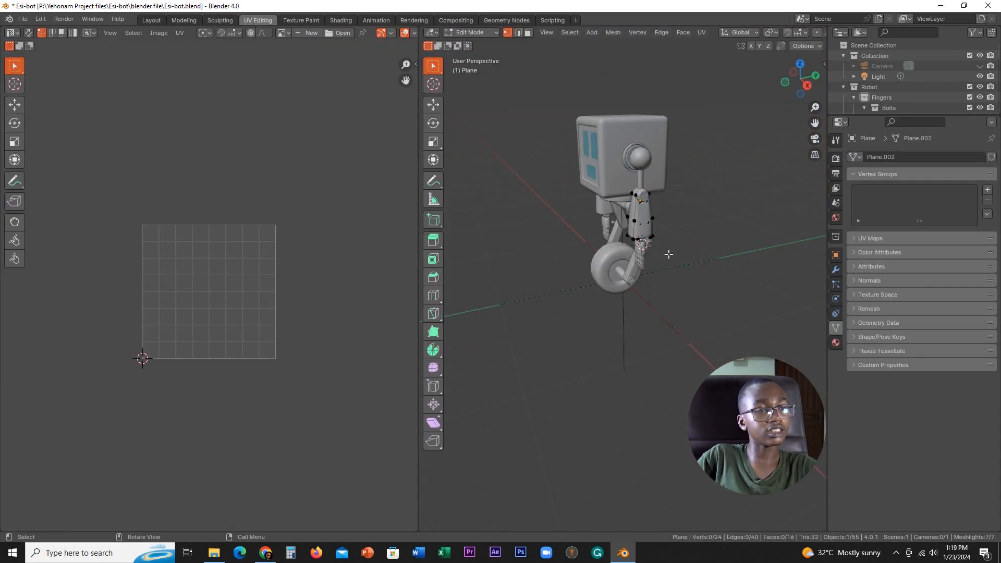
key("a")
scroll(262, 351, "down", 6)
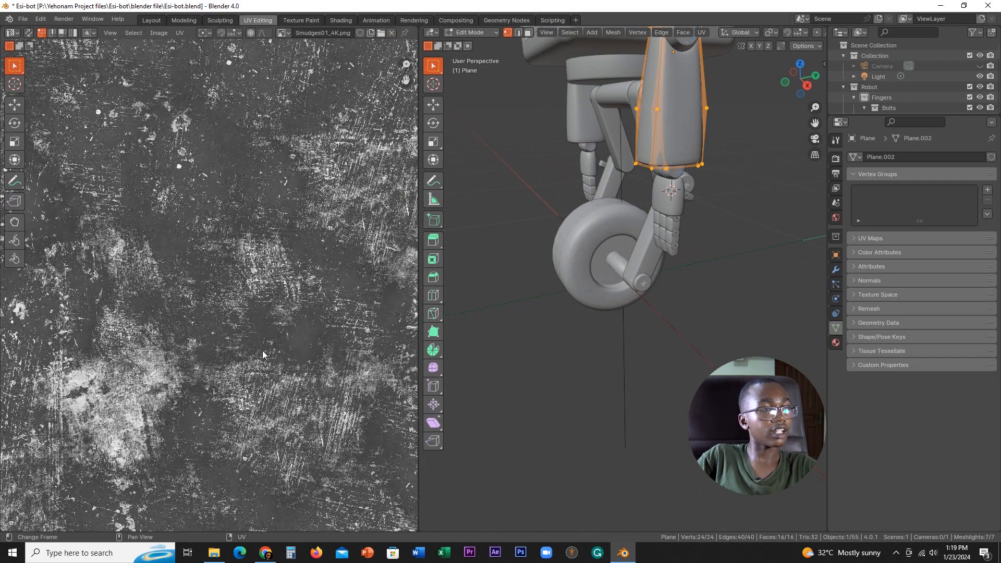
middle_click_drag(554, 286, 589, 308)
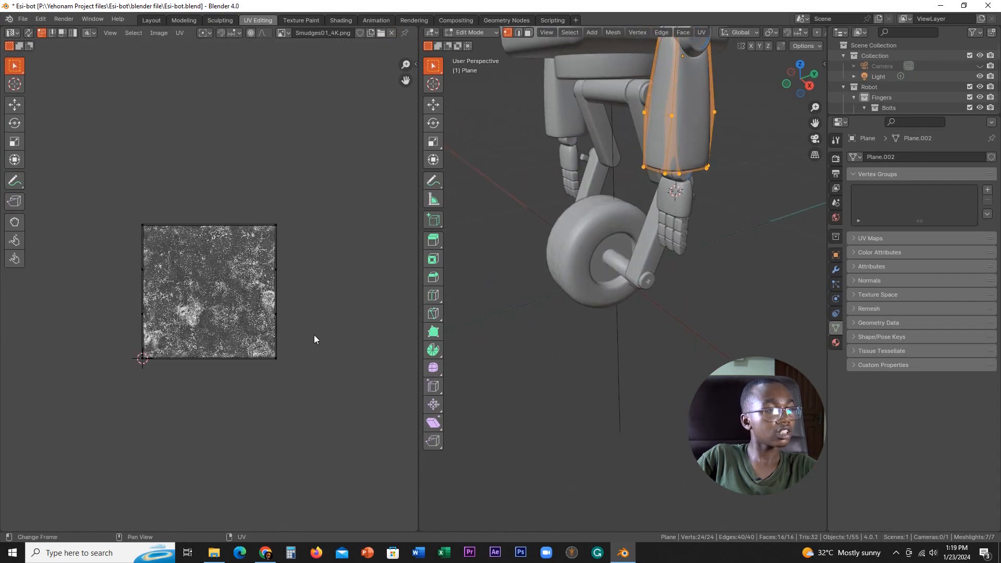
key("a")
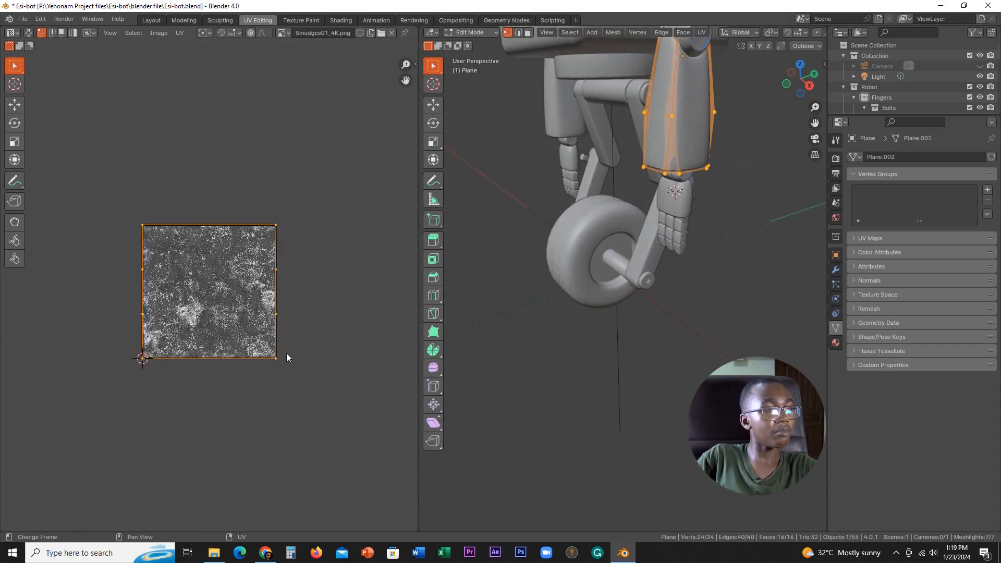
Unwrap the whole forearm mesh so its faces spread over the smudges texture
scroll(699, 196, "down", 4)
middle_click_drag(700, 196, 719, 271)
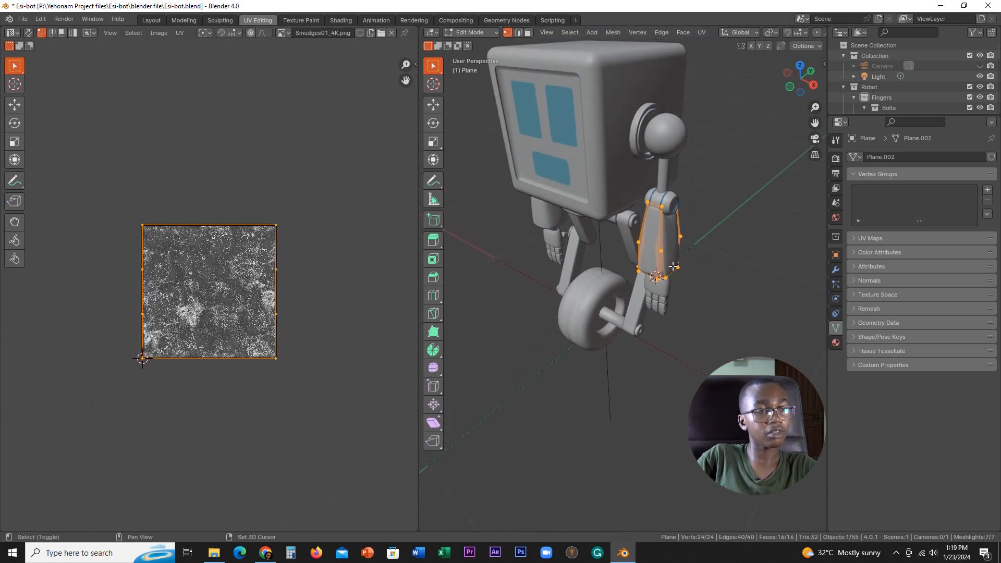
scroll(718, 278, "up", 3)
key("u")
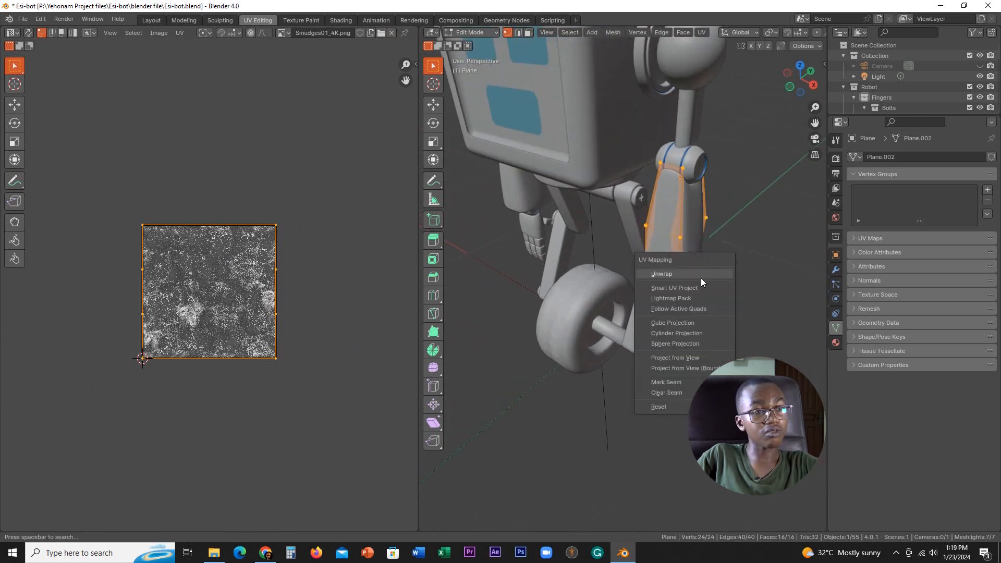
left_click(670, 272)
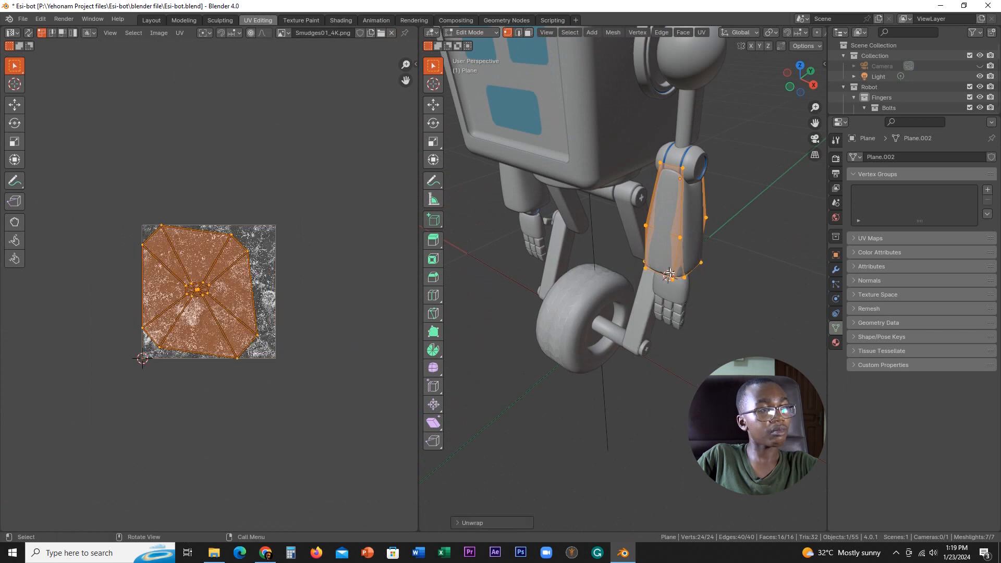
scroll(203, 350, "up", 3)
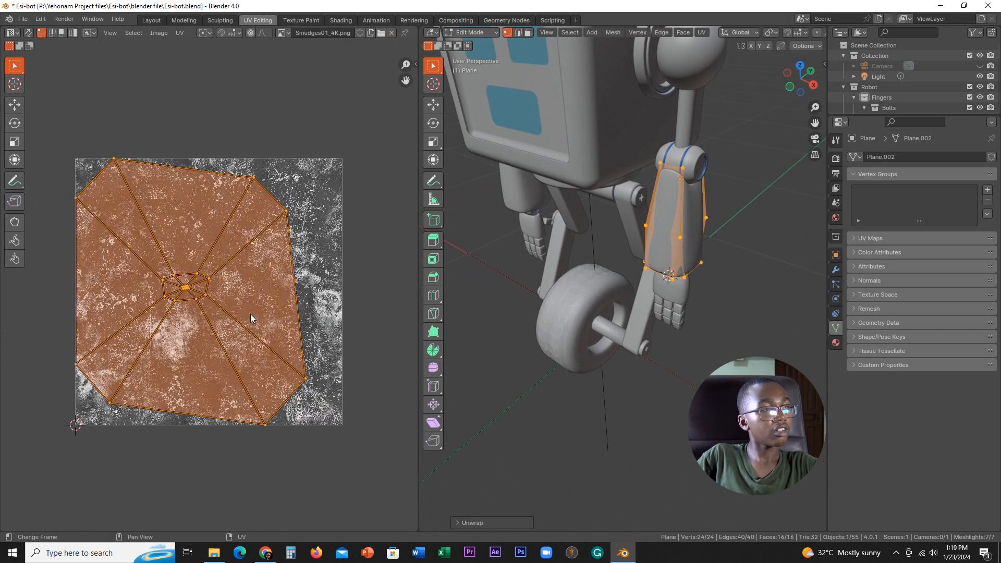
Return to the Shading workspace and inspect the smudges on both forearms from several angles
left_click(153, 20)
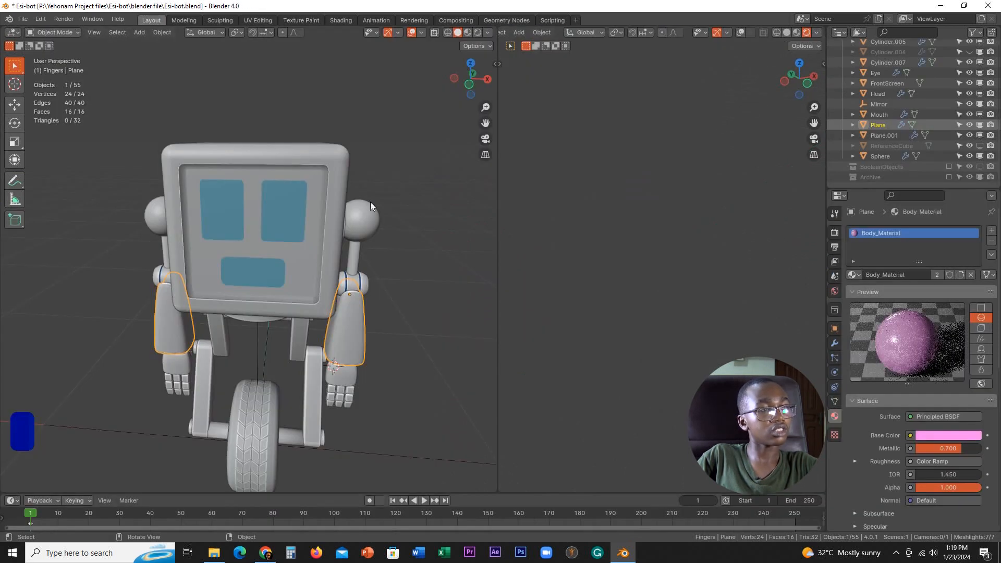
middle_click_drag(409, 242, 409, 203)
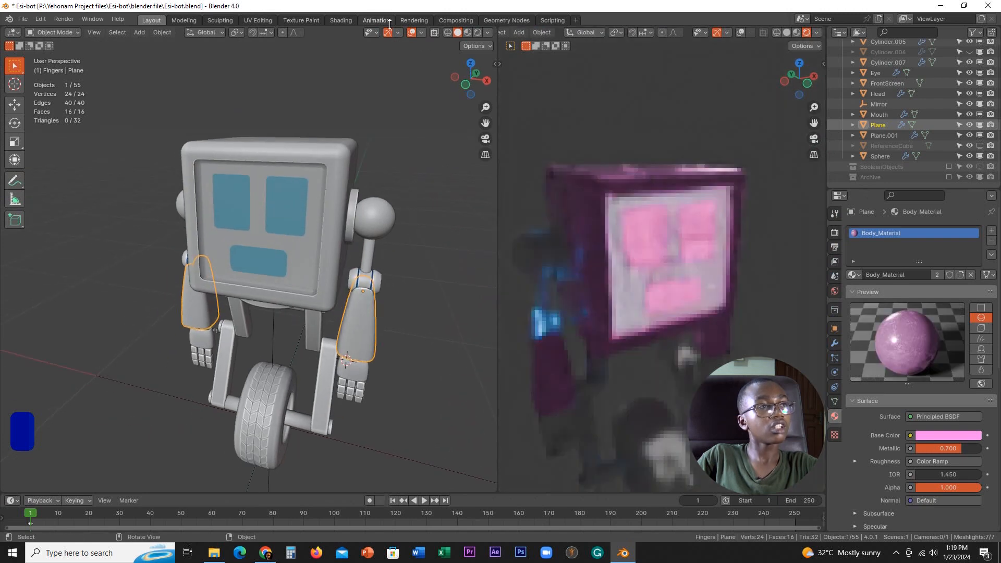
left_click(342, 20)
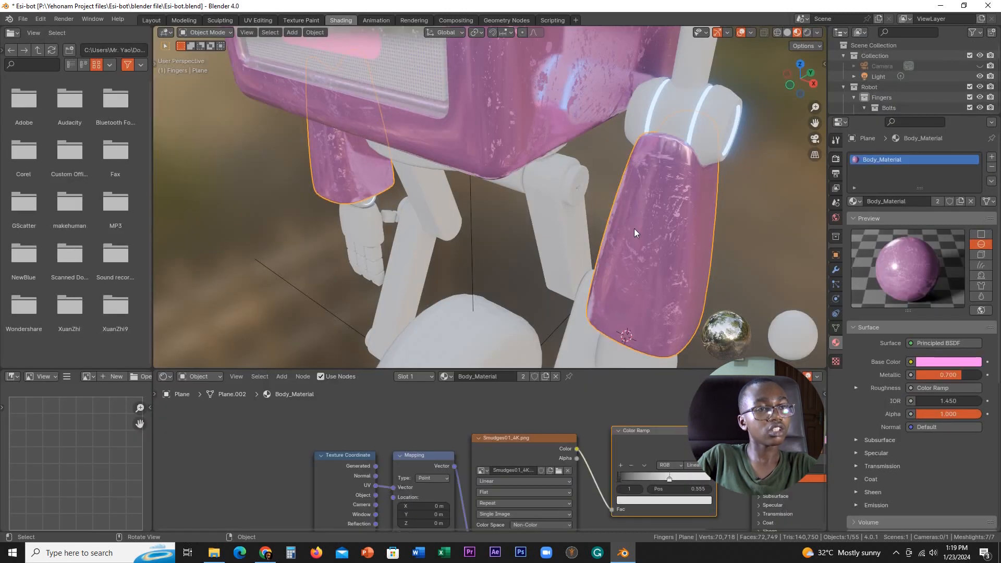
mouse_move(632, 228)
middle_mouse_down()
mouse_move(605, 224)
mouse_move(696, 258)
mouse_move(626, 205)
mouse_move(526, 320)
mouse_move(521, 245)
mouse_move(586, 264)
mouse_move(480, 232)
mouse_move(524, 255)
mouse_move(495, 239)
mouse_move(581, 232)
mouse_move(496, 260)
middle_mouse_up()
scroll(696, 254, "down", 3)
scroll(605, 206, "up", 3)
scroll(517, 200, "up", 4)
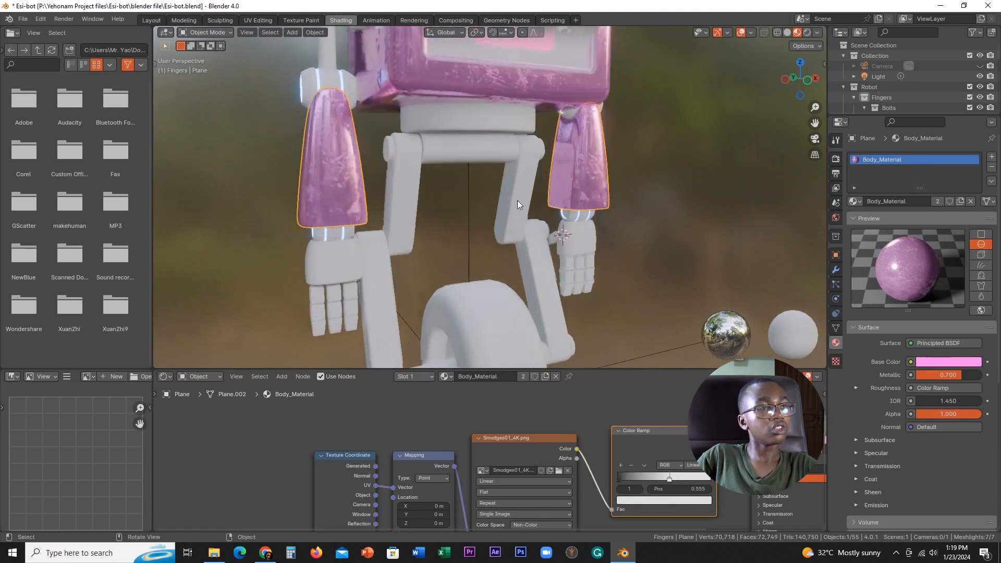
Assign the existing Body_Material to the mirrored upper leg links below the waist bar
left_click(389, 193)
left_click(854, 201)
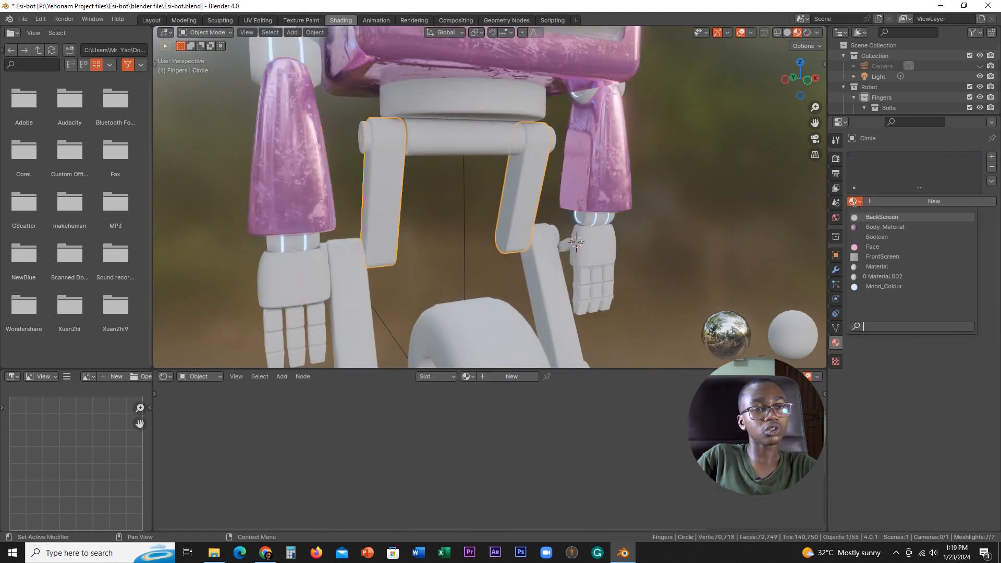
left_click(887, 226)
middle_click_drag(735, 227, 652, 207)
Apply the Solidify modifier on the upper leg links, leaving Mirror and Bevel in the stack
key("ctrl+Tab")
left_click(699, 185)
key("ctrl+Tab")
left_click(565, 208)
left_click(837, 270)
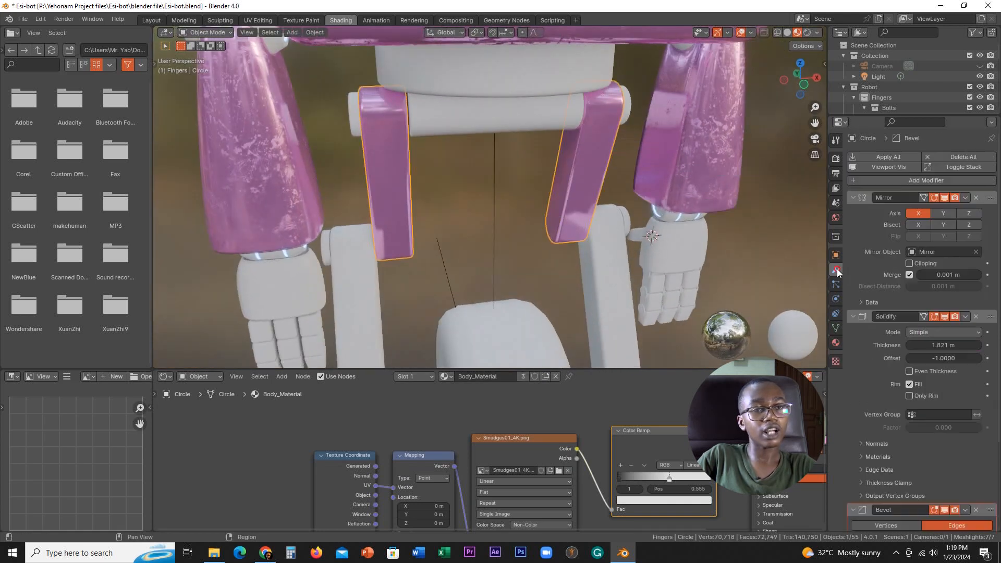
left_click(967, 317)
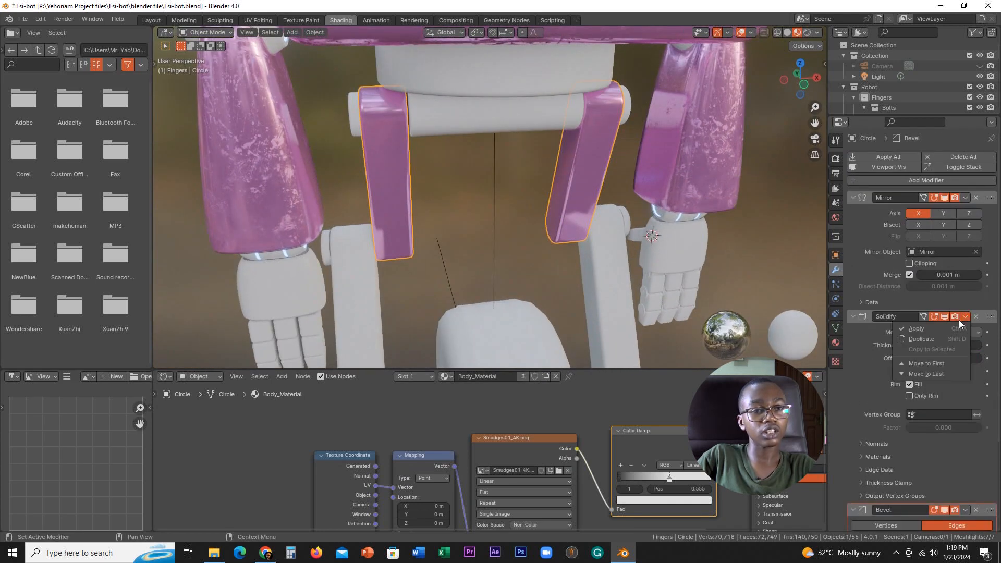
left_click(954, 330)
middle_click_drag(637, 245, 537, 229)
scroll(575, 151, "up", 2)
middle_click_drag(603, 192, 459, 143)
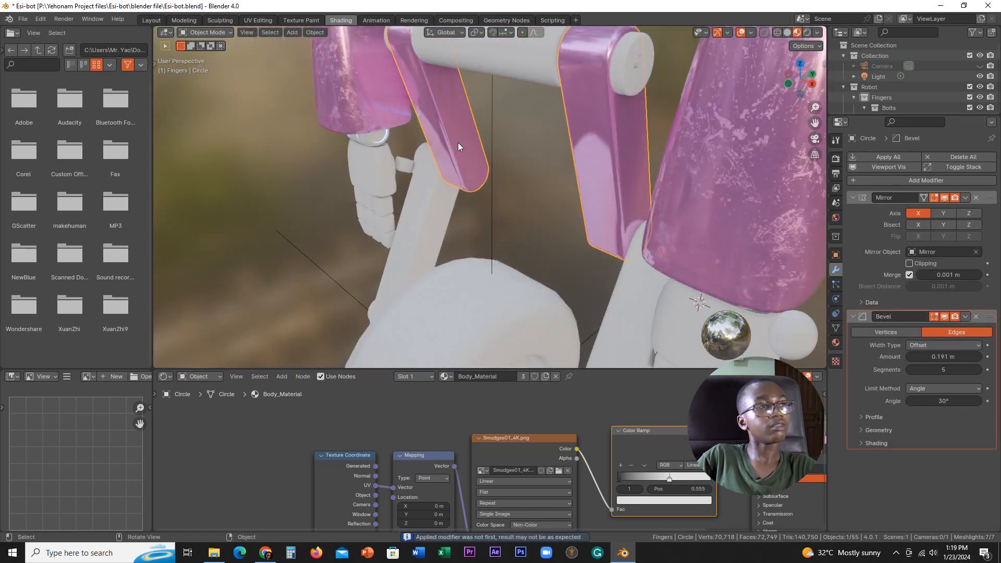
Open the upper leg link mesh in the UV Editing workspace and unwrap all of its geometry
left_click(261, 22)
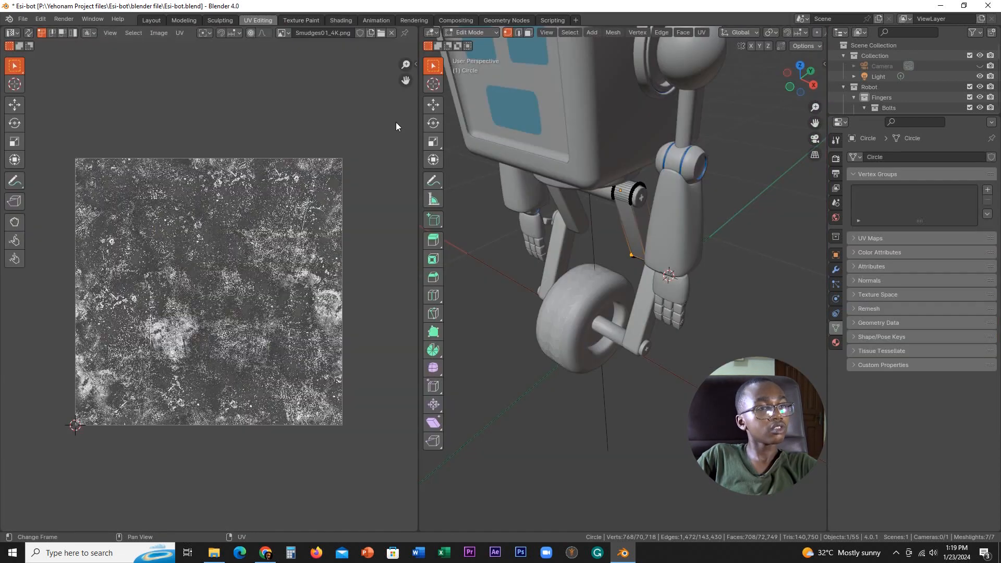
scroll(680, 276, "up", 4)
key("a")
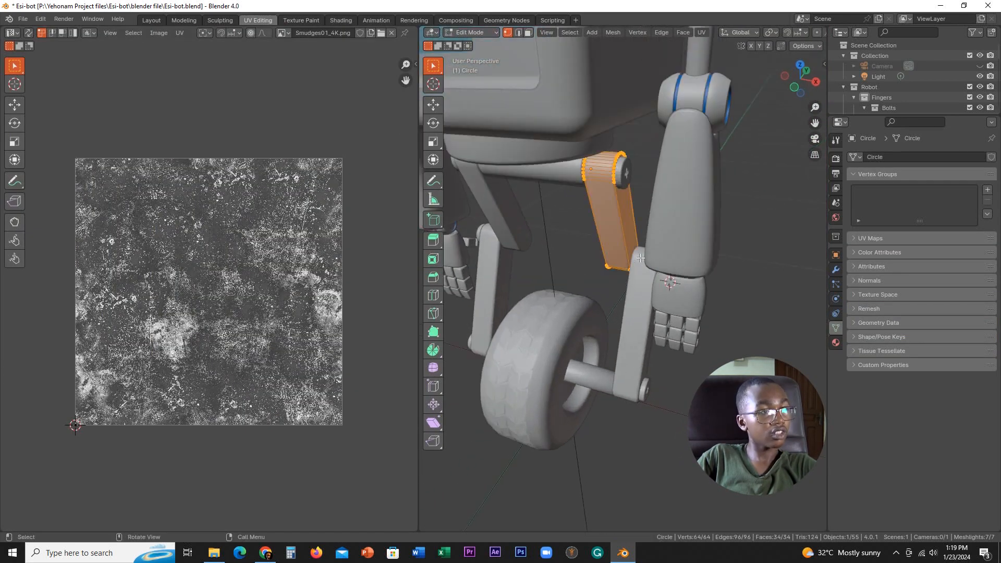
key("u")
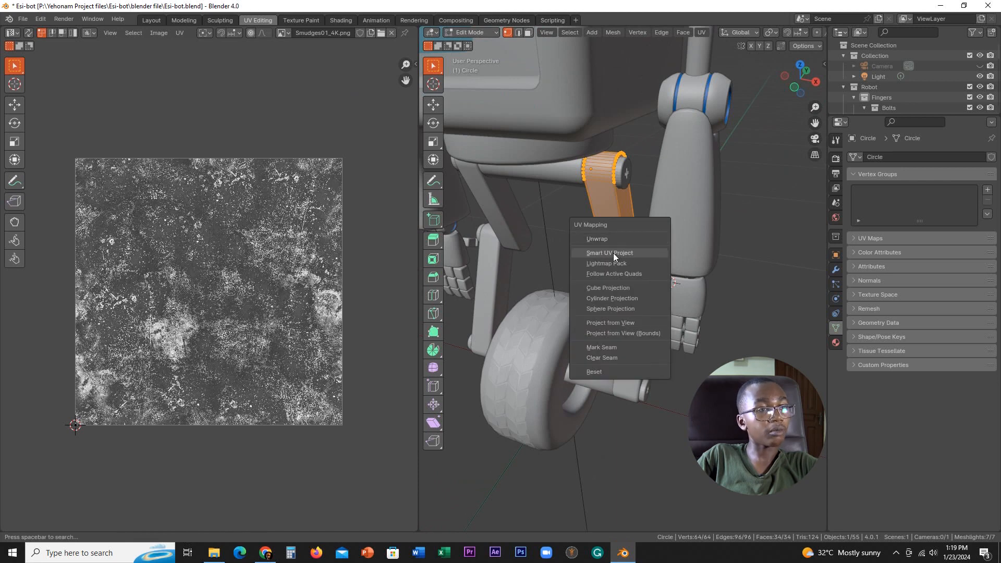
left_click(616, 239)
middle_click_drag(687, 266, 657, 260)
Return the upper leg links to Object Mode and apply their scale
left_click(836, 254)
key("Tab")
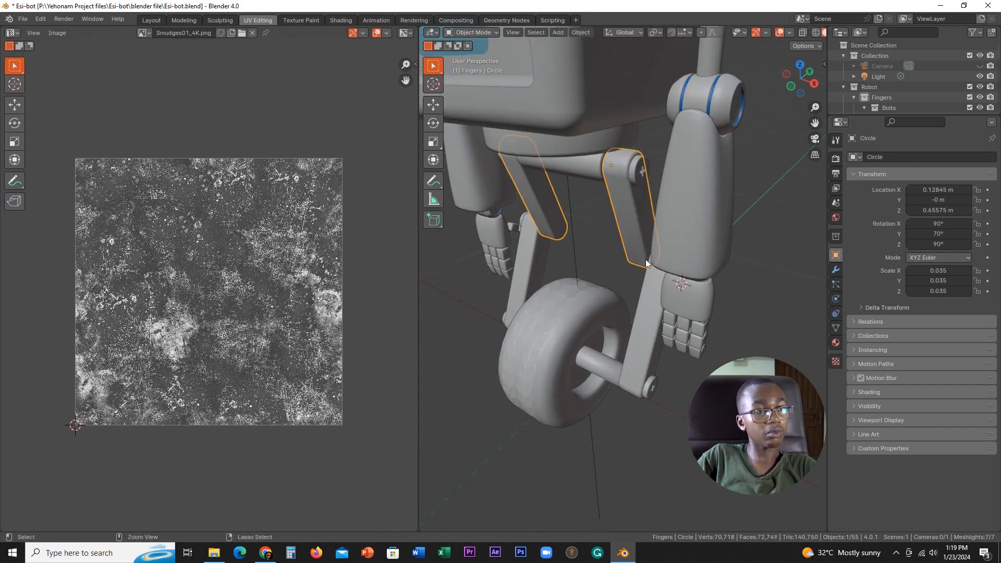
key("ctrl+a")
left_click(588, 278)
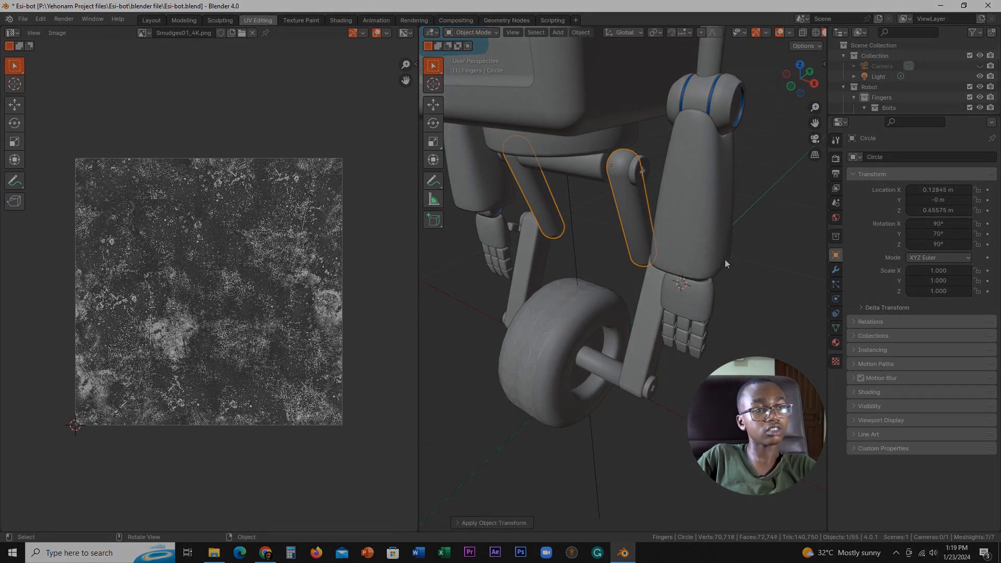
Reduce the Bevel modifier's amount on the upper leg links to suit their applied scale
left_click(836, 269)
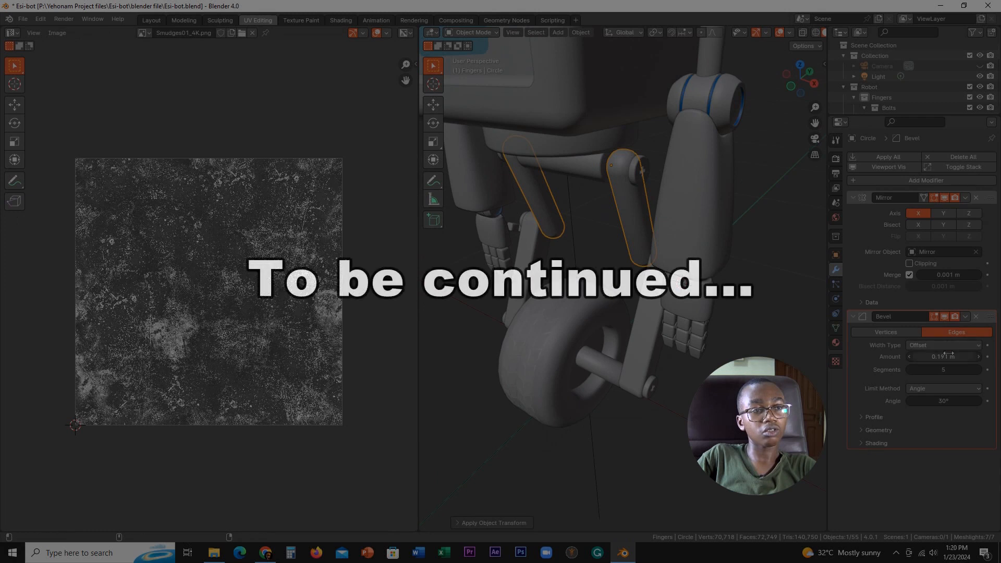
left_click_drag(893, 355, 827, 347)
middle_click_drag(621, 238, 702, 274)
Show the upper leg links' object transform properties and reopen their mesh in Edit Mode
left_click(838, 258)
scroll(702, 274, "up", 4)
scroll(702, 274, "down", 3)
key("Tab")
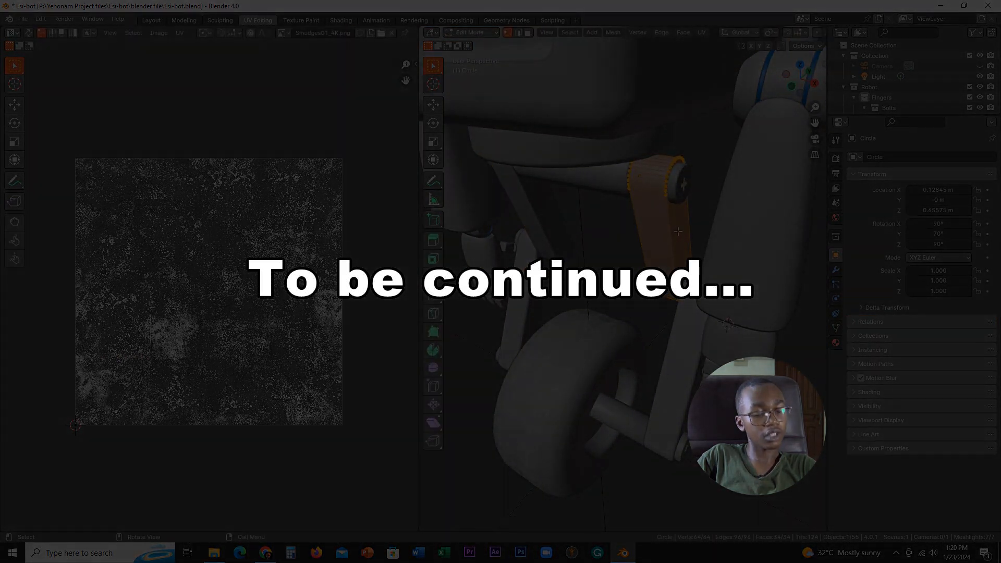